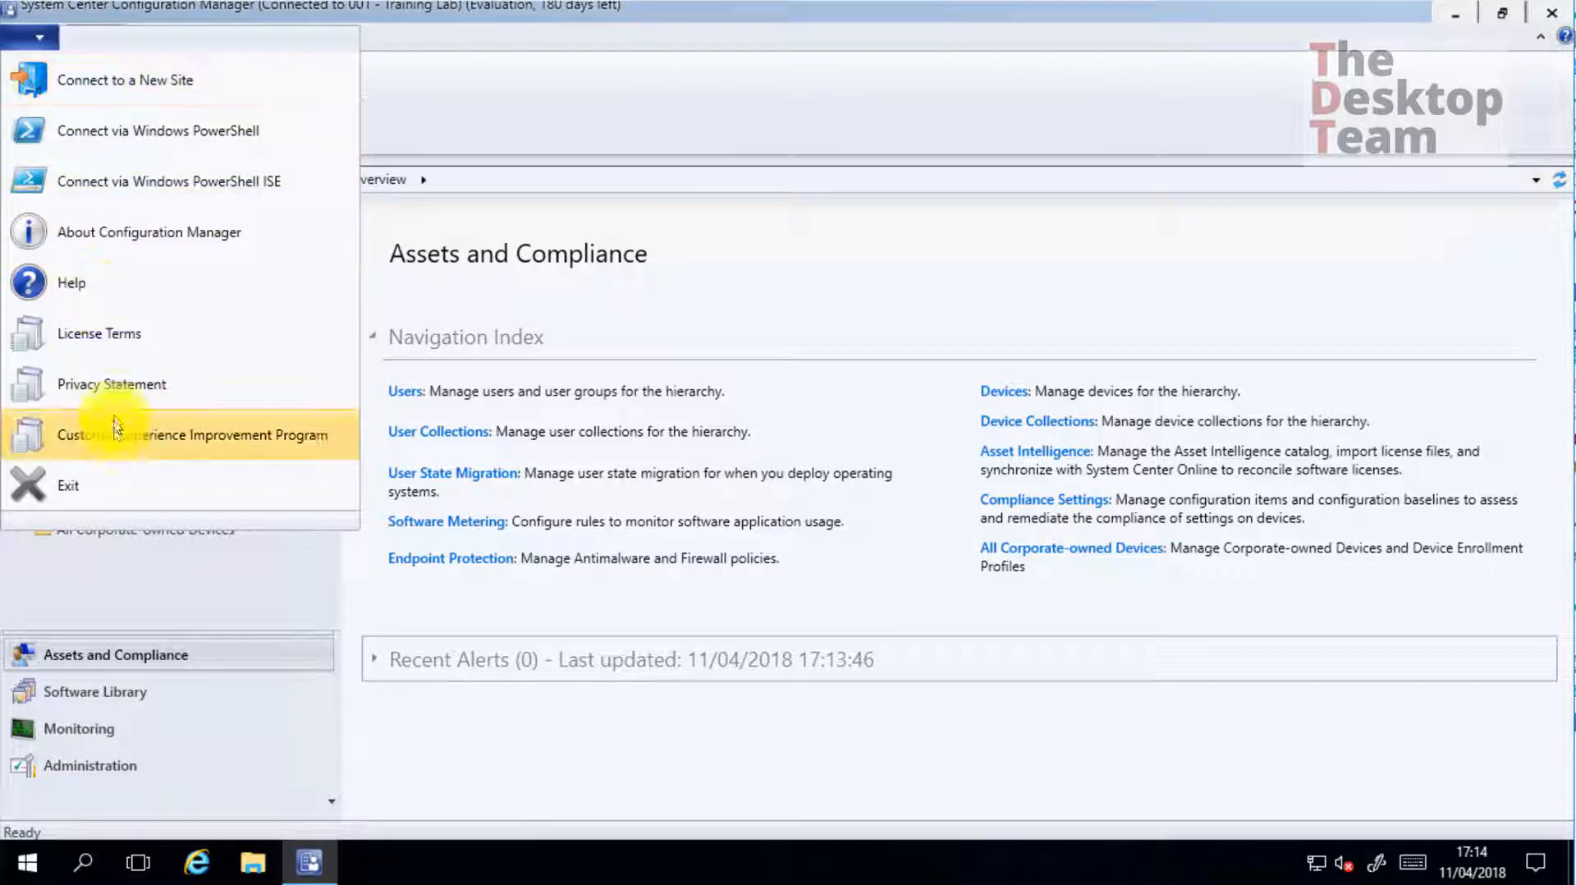
Check the installed version in the About Configuration Manager information, and close it
{"action": "left_click", "coordinate": [98, 233]}
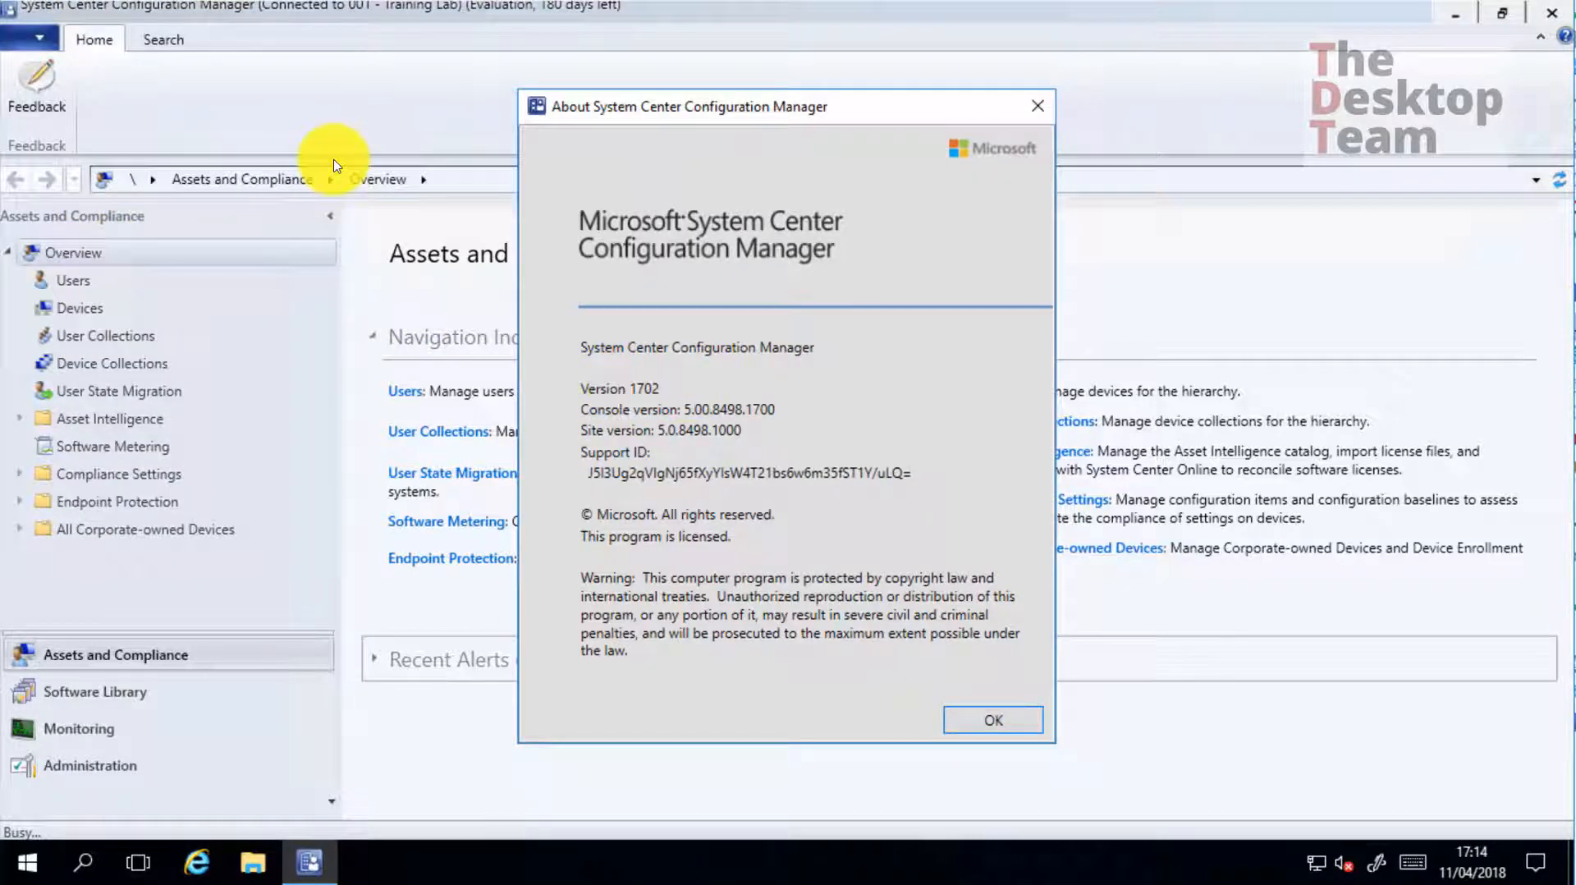
{"action": "left_click", "coordinate": [968, 719]}
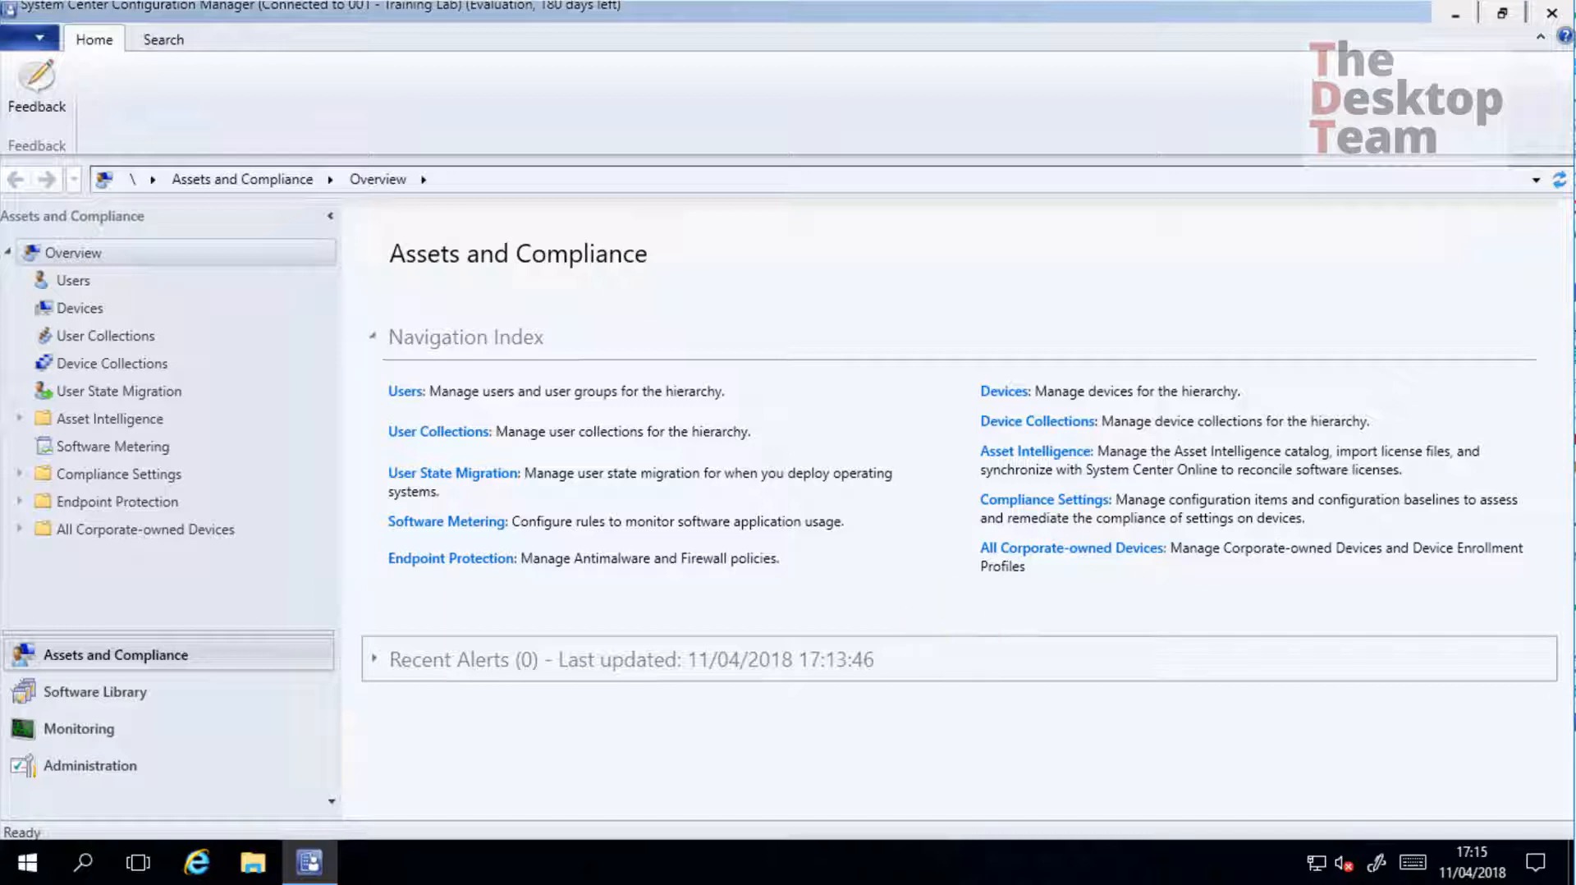
Show Updates and Servicing in the Administration workspace and widen the Name and State columns to fit their contents
{"action": "left_click", "coordinate": [97, 780]}
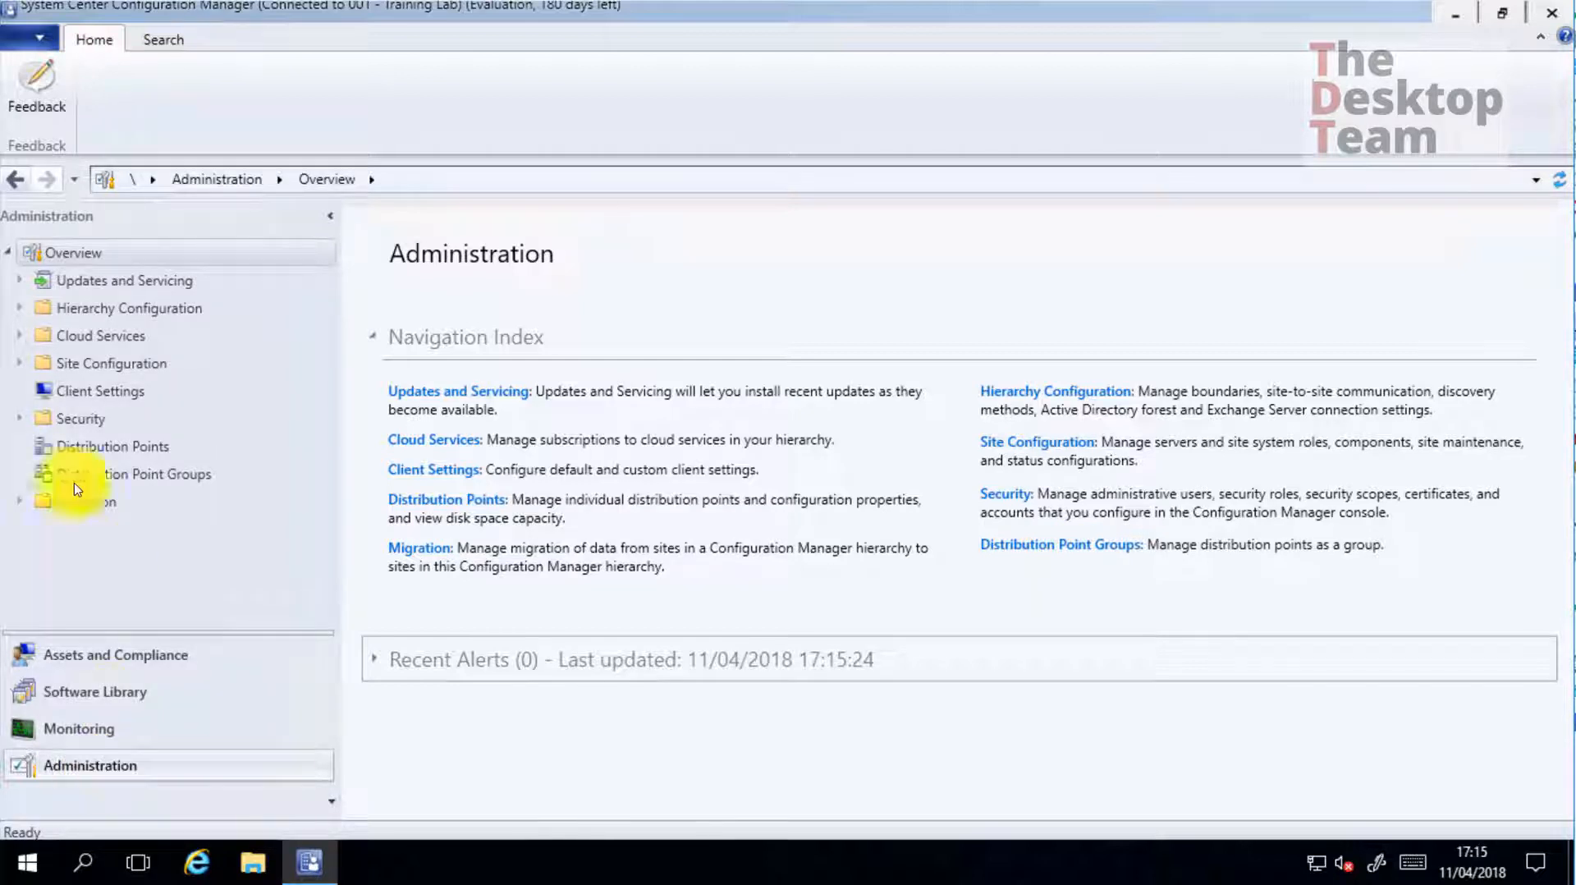
{"action": "left_click", "coordinate": [37, 287]}
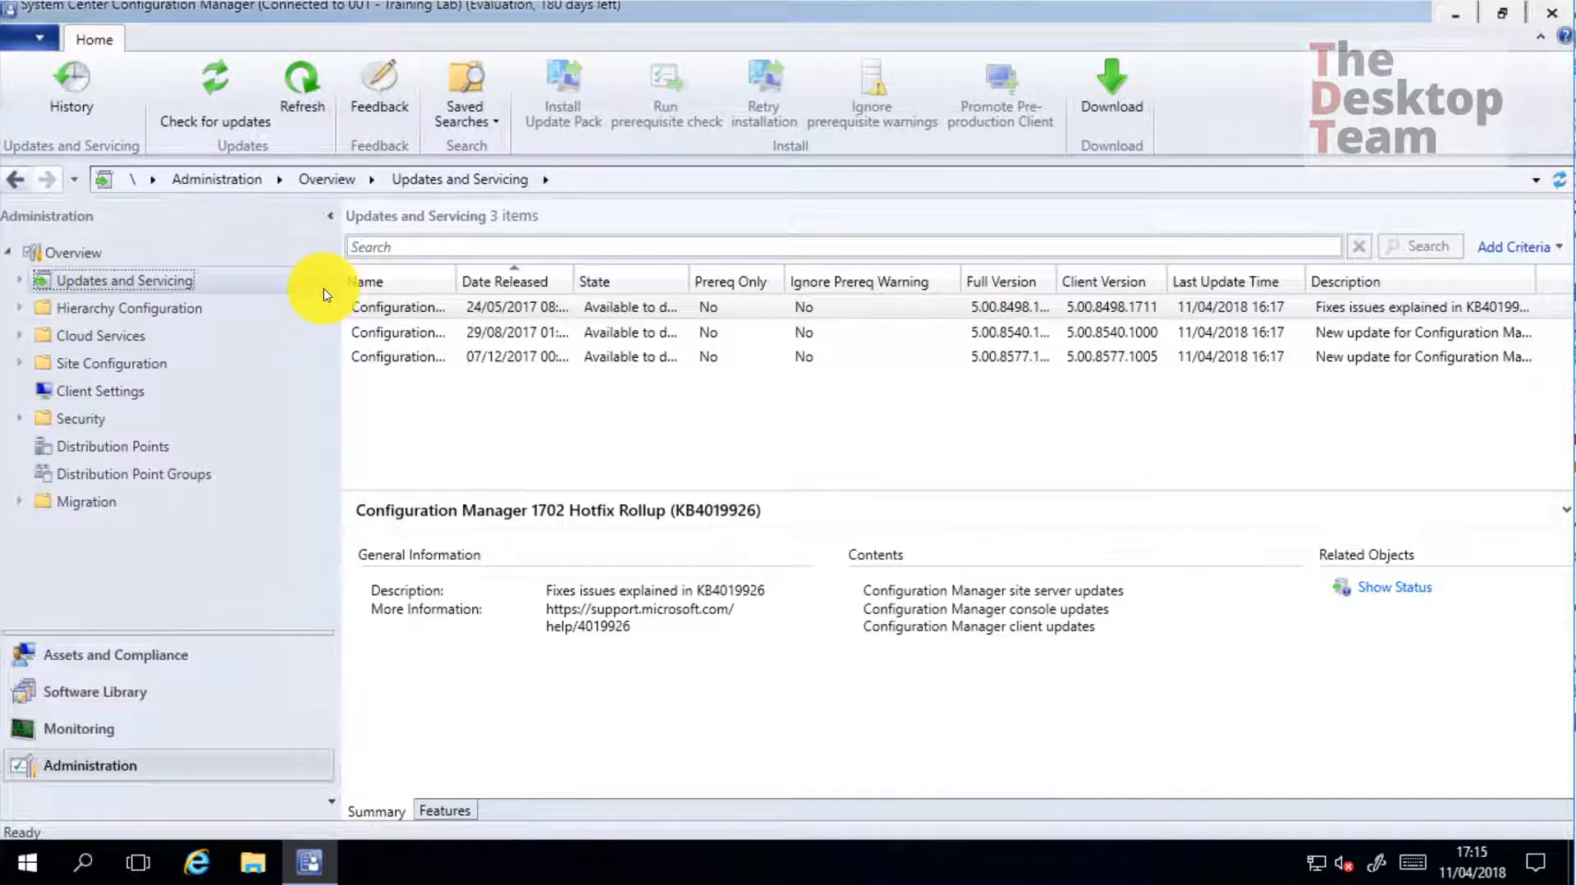
{"action": "left_click_drag", "start_coordinate": [457, 280], "coordinate": [611, 264]}
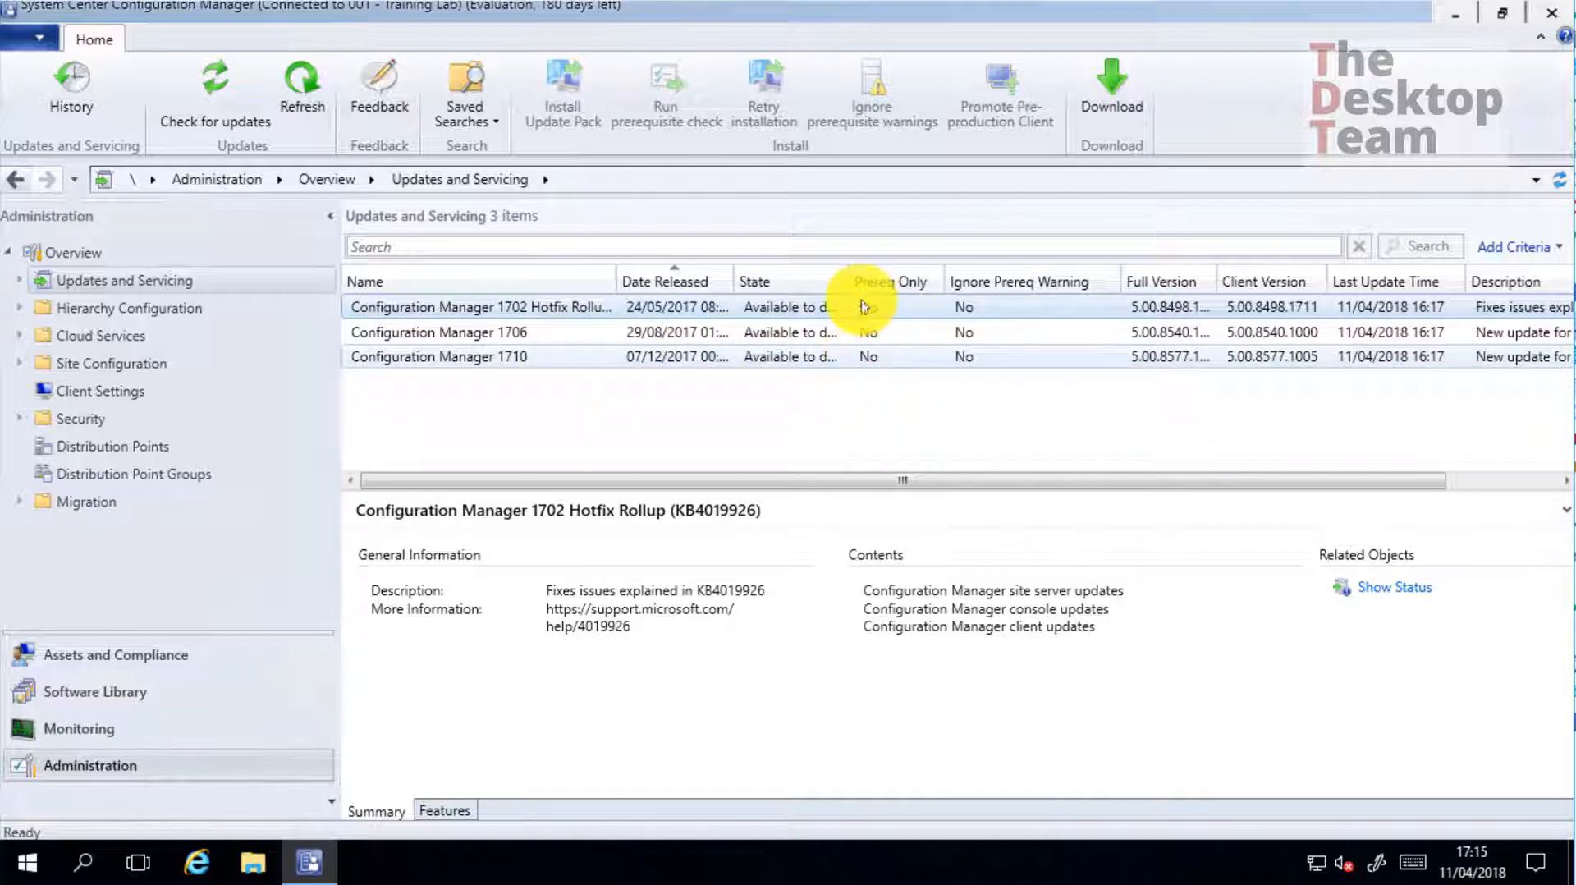
{"action": "left_click_drag", "start_coordinate": [852, 280], "coordinate": [925, 270]}
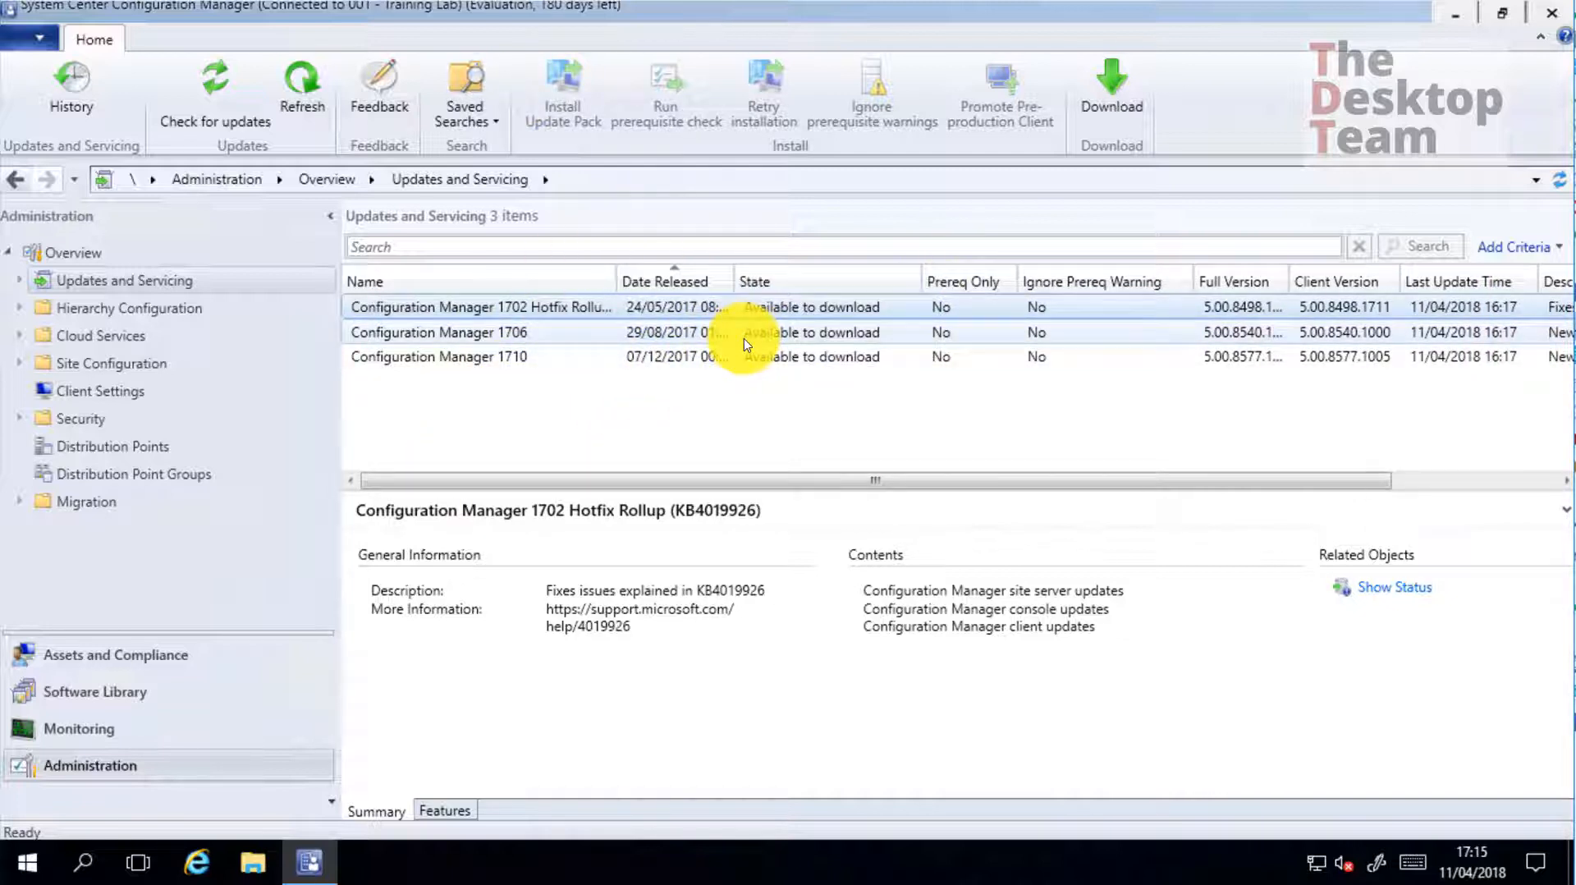
{"action": "left_click", "coordinate": [476, 359]}
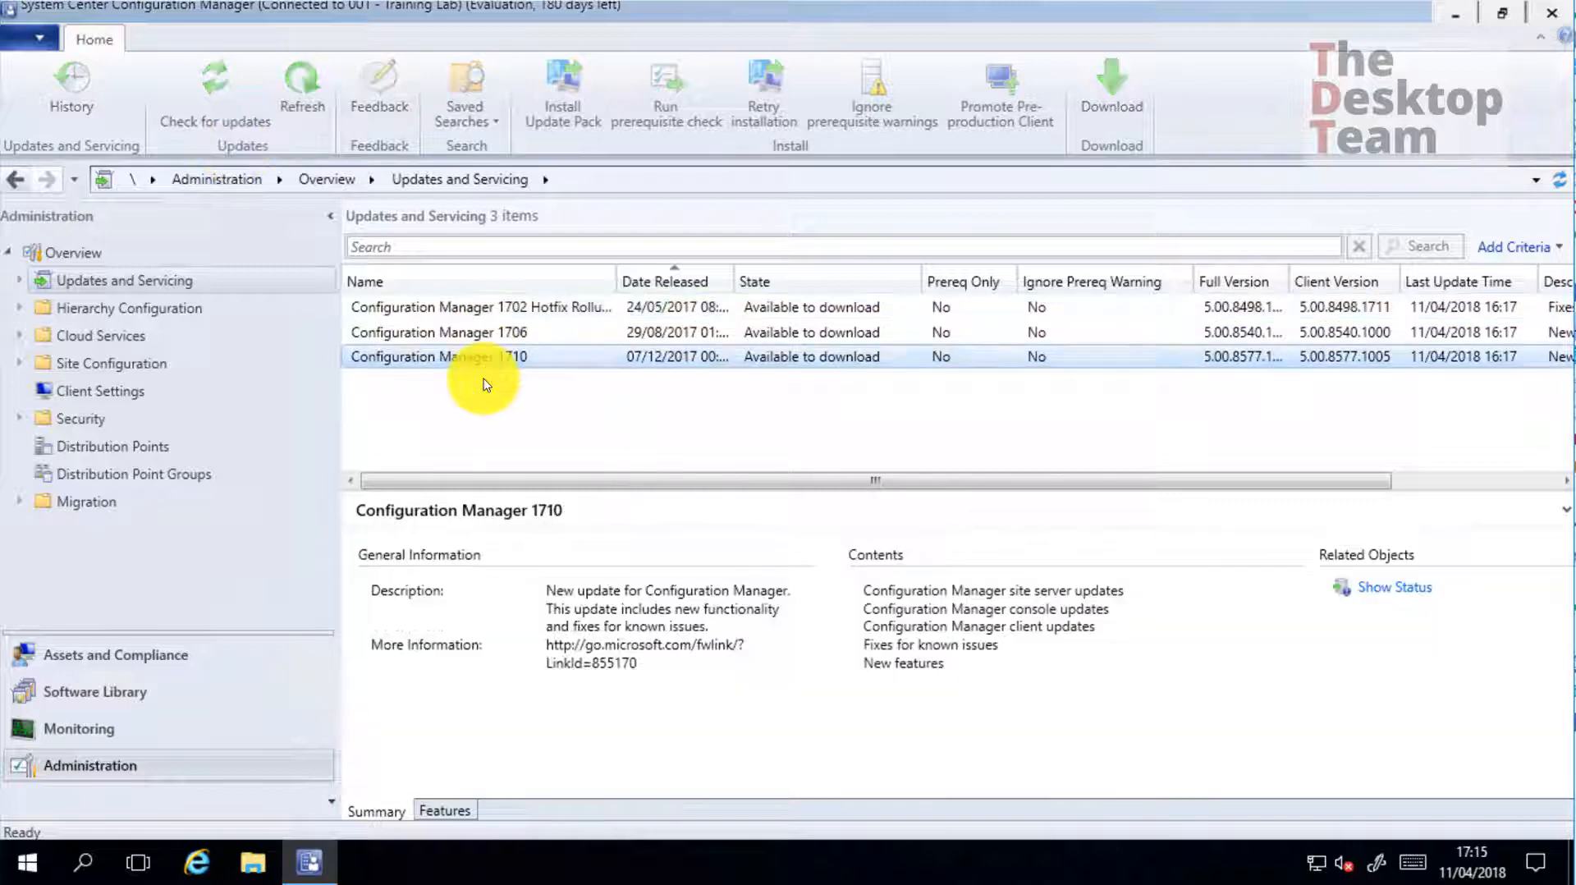
{"action": "left_click", "coordinate": [1124, 91]}
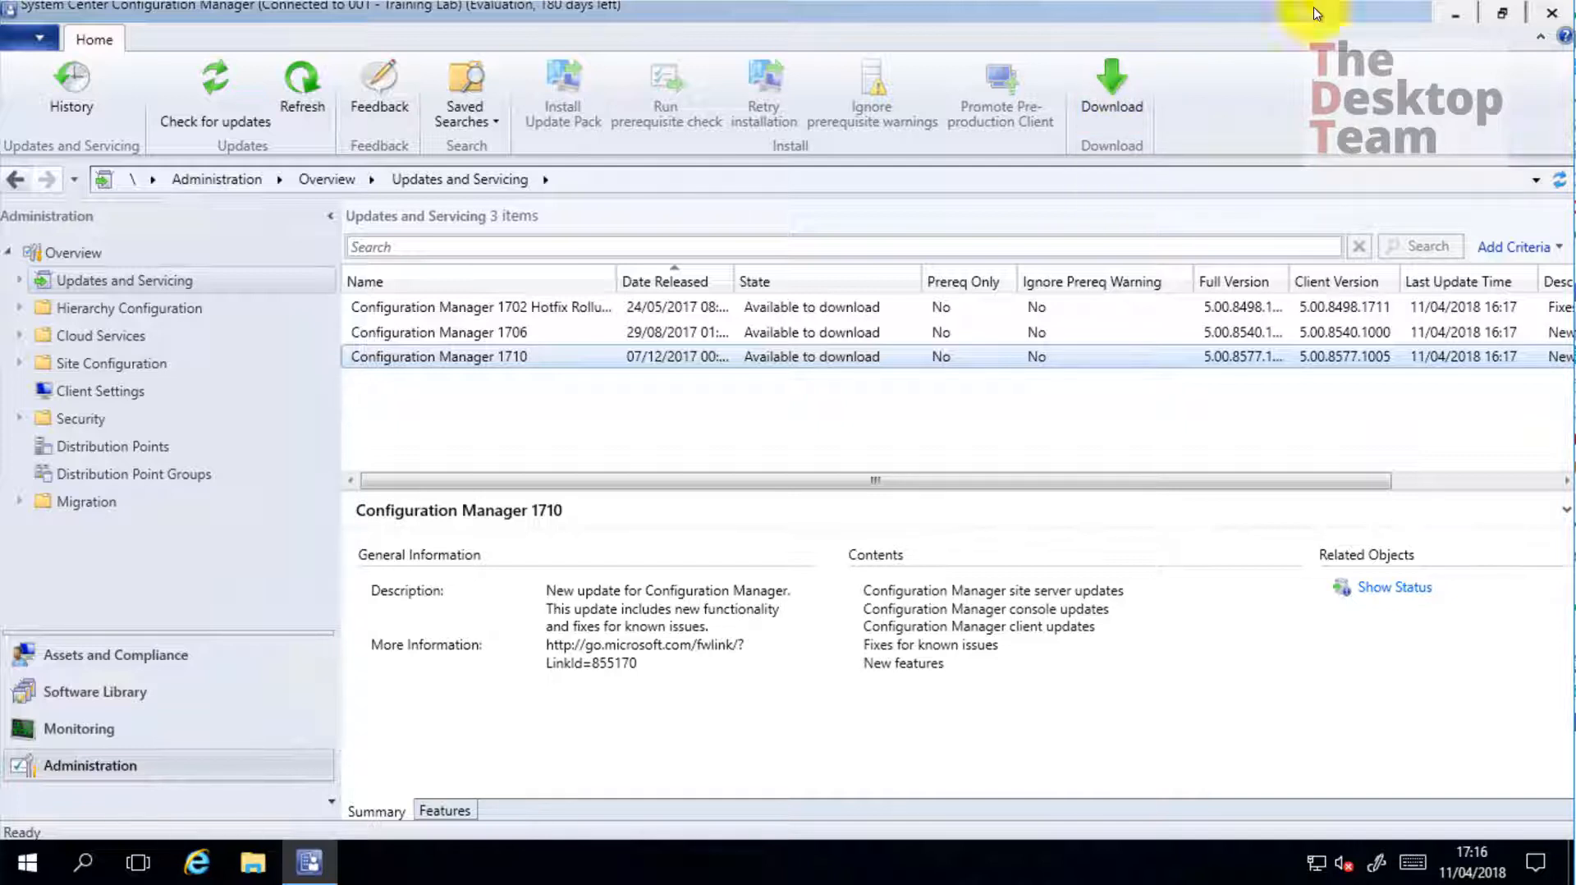
{"action": "left_click", "coordinate": [730, 408]}
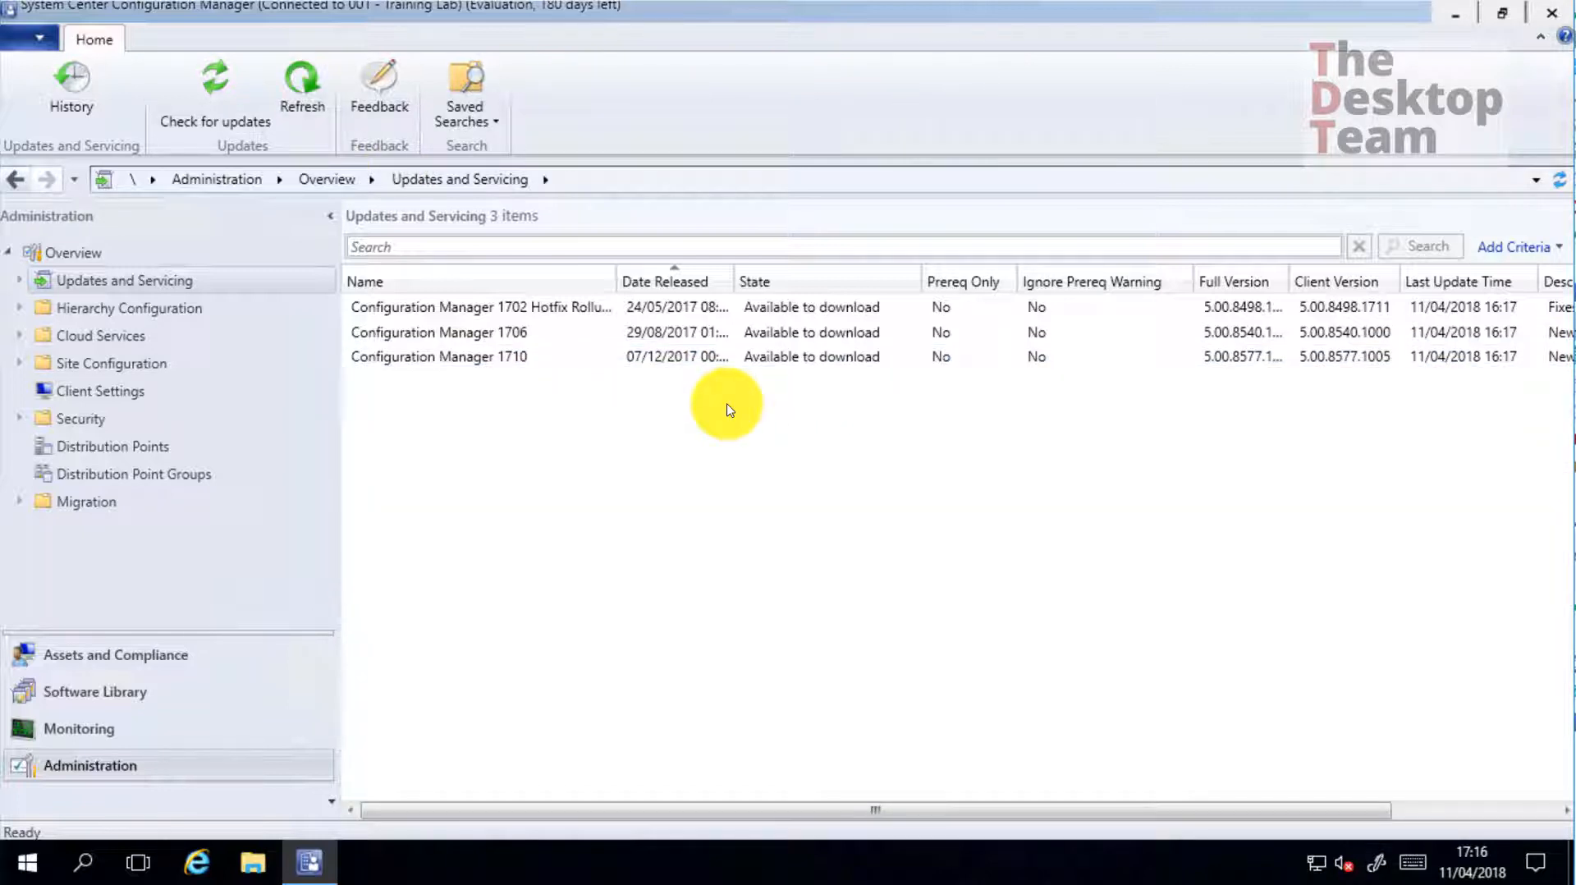
Launch the Configuration Manager Trace Log Tool with the cmtrace run command
{"action": "key", "text": "super+r"}
{"action": "type", "text": "cm"}
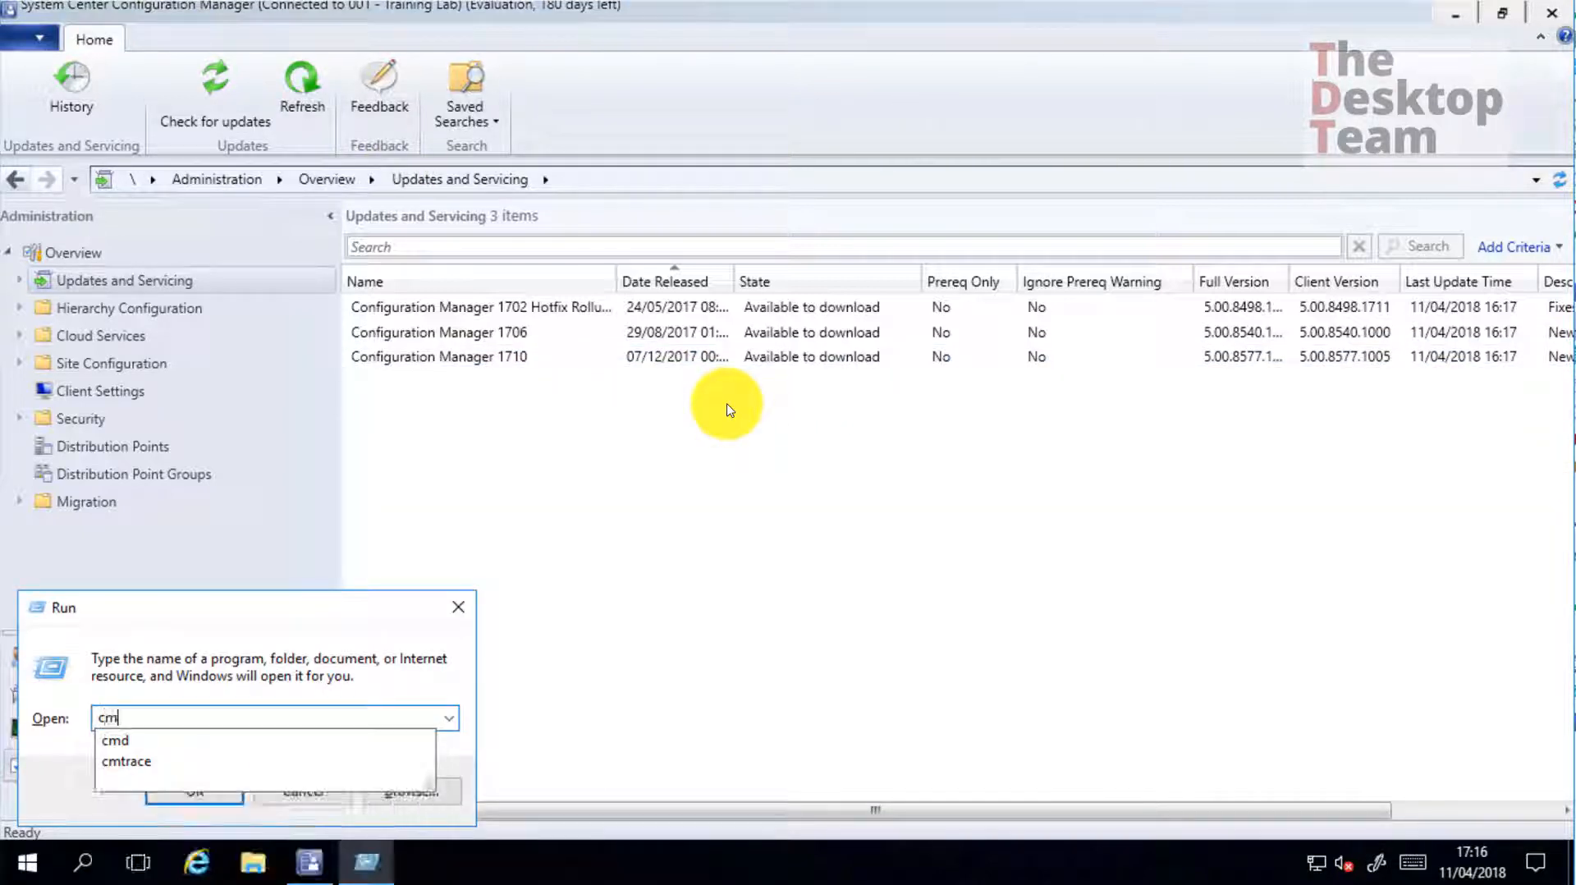
{"action": "type", "text": "t"}
{"action": "key", "text": "Down"}
{"action": "key", "text": "Return"}
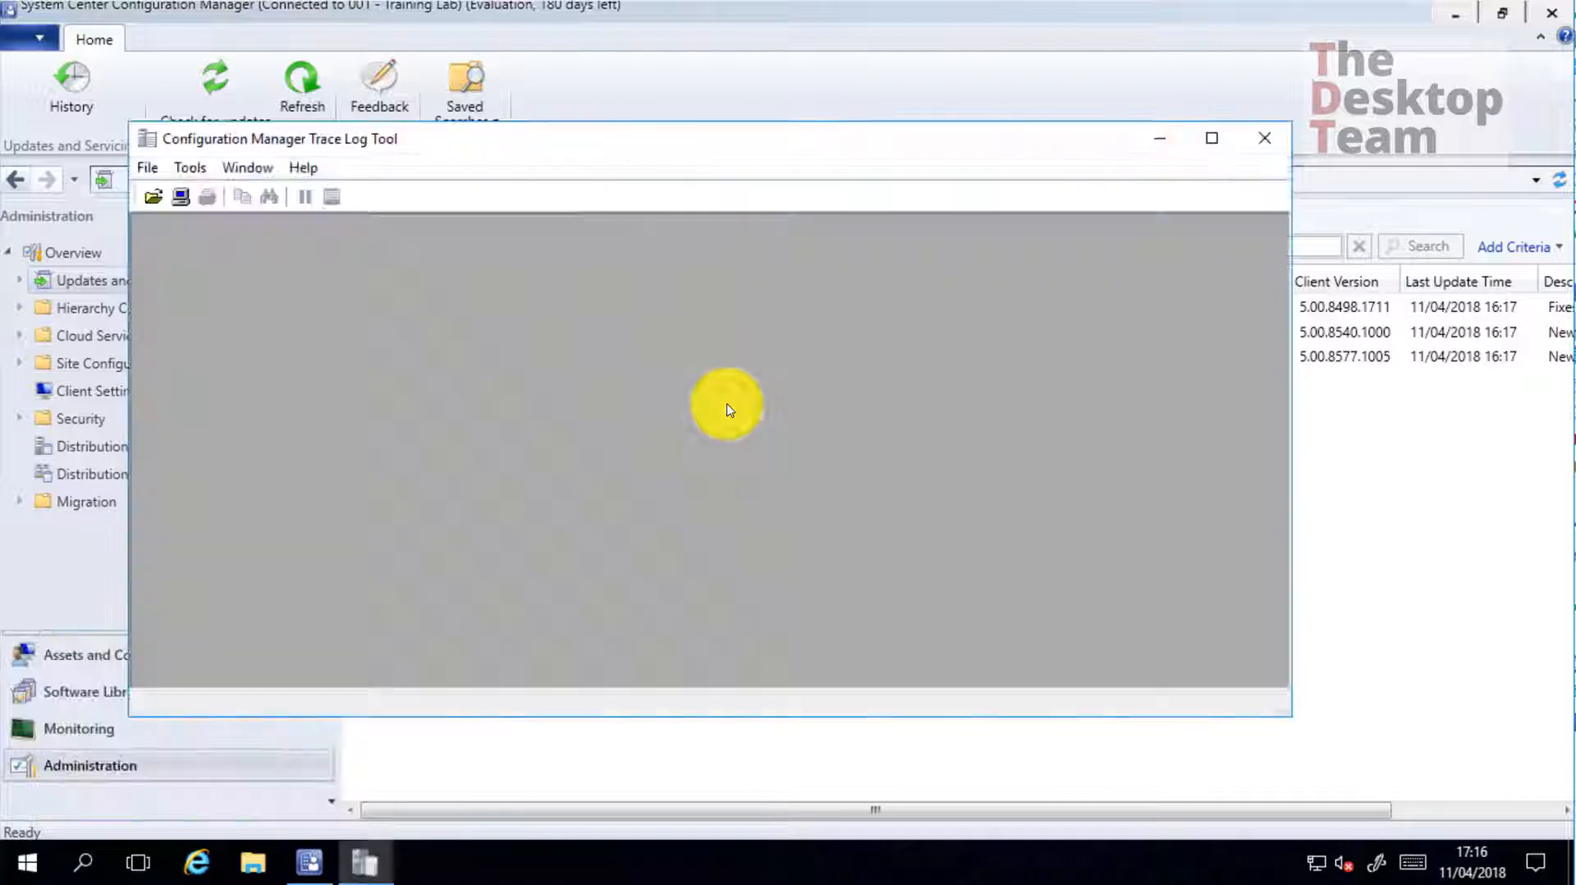
Browse to the c:\ConfigMgr\Logs folder for a log file to open, granting permanent access to the folder
{"action": "left_click", "coordinate": [156, 197]}
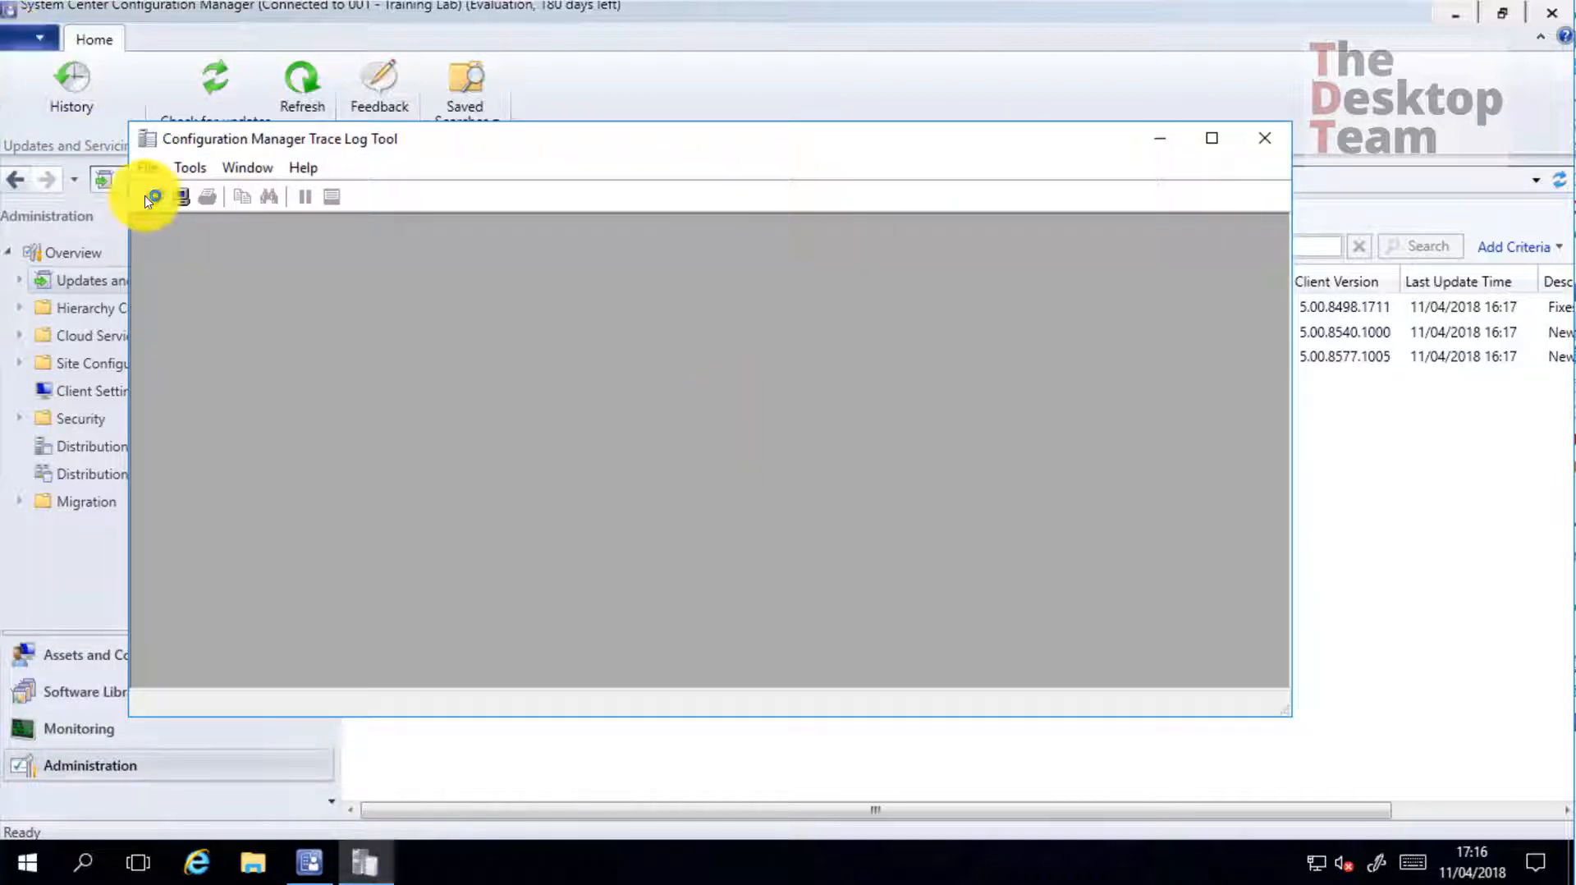
{"action": "type", "text": "c:\\win"}
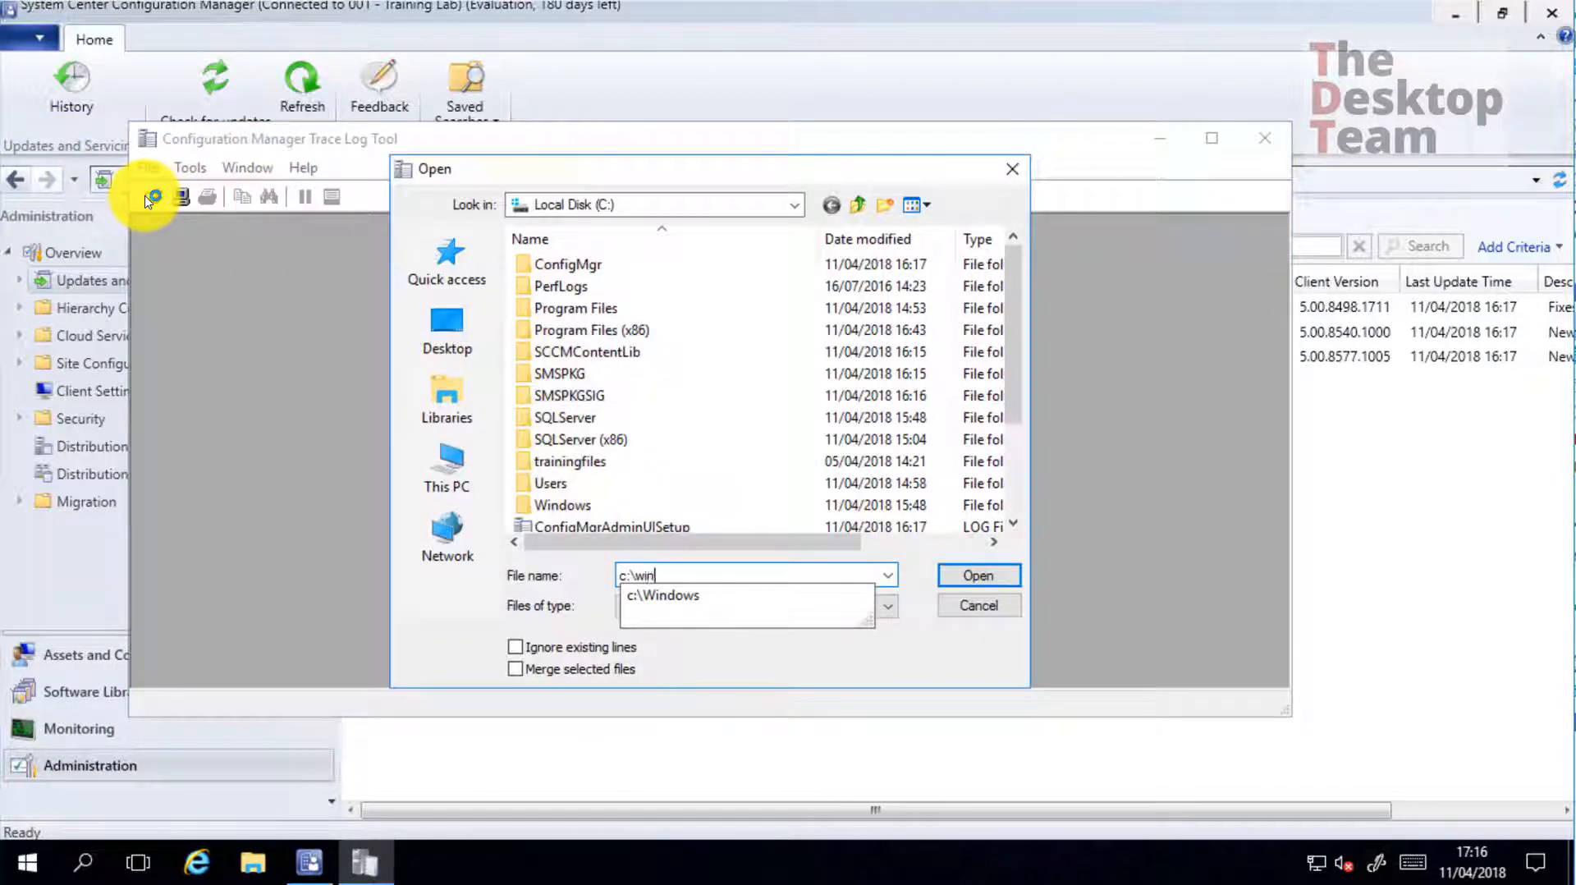
{"action": "key", "text": "BackSpace"}
{"action": "key", "text": "BackSpace"}
{"action": "key", "text": "BackSpace"}
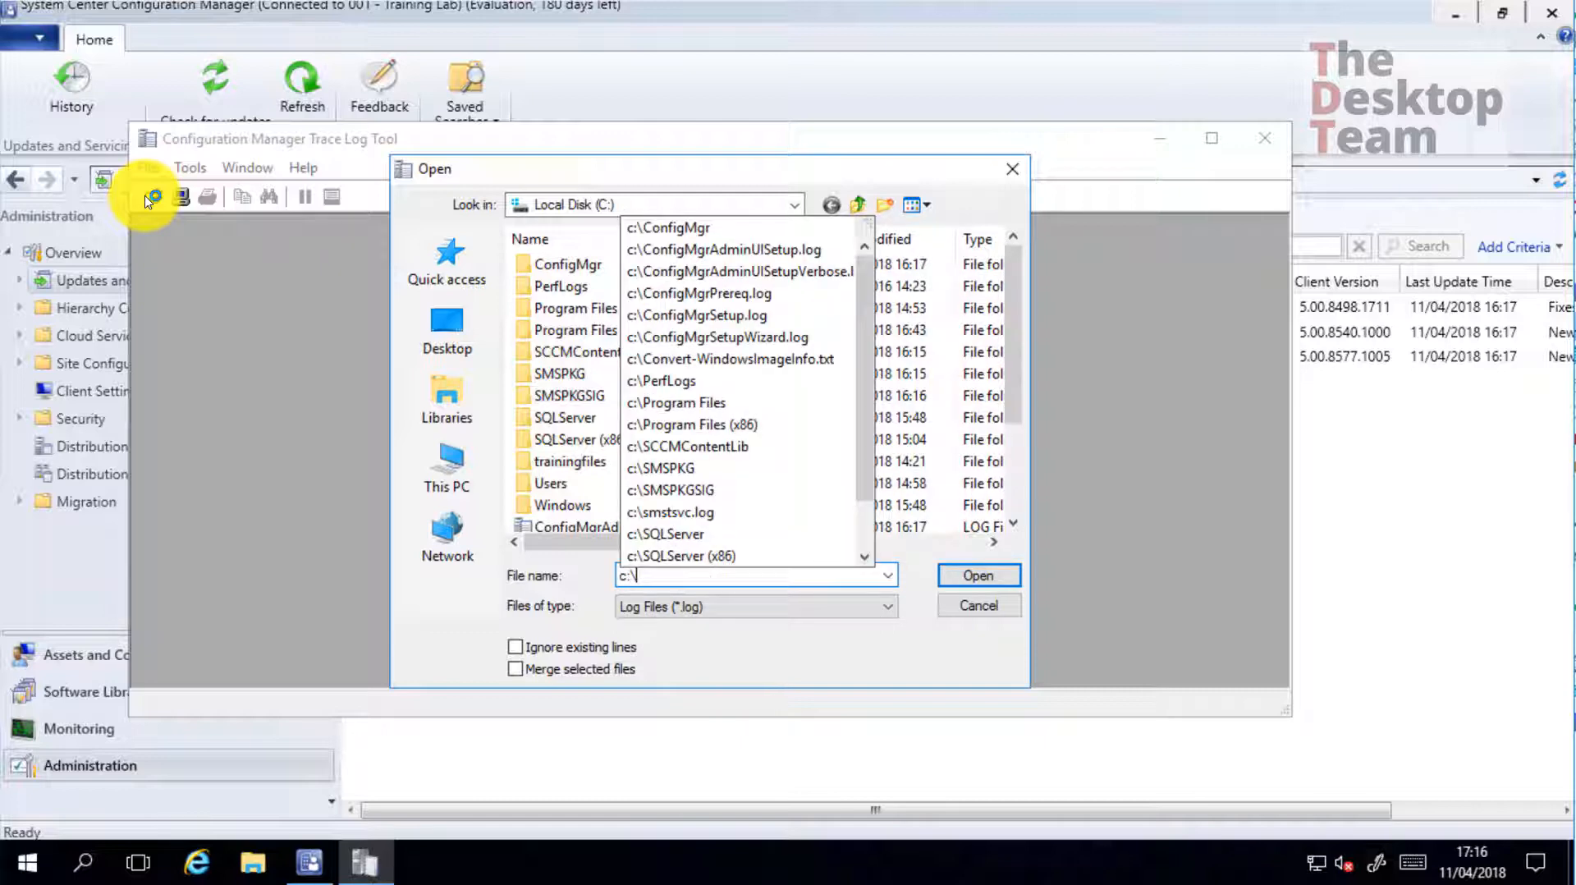
{"action": "type", "text": "ConfigMgr\\log"}
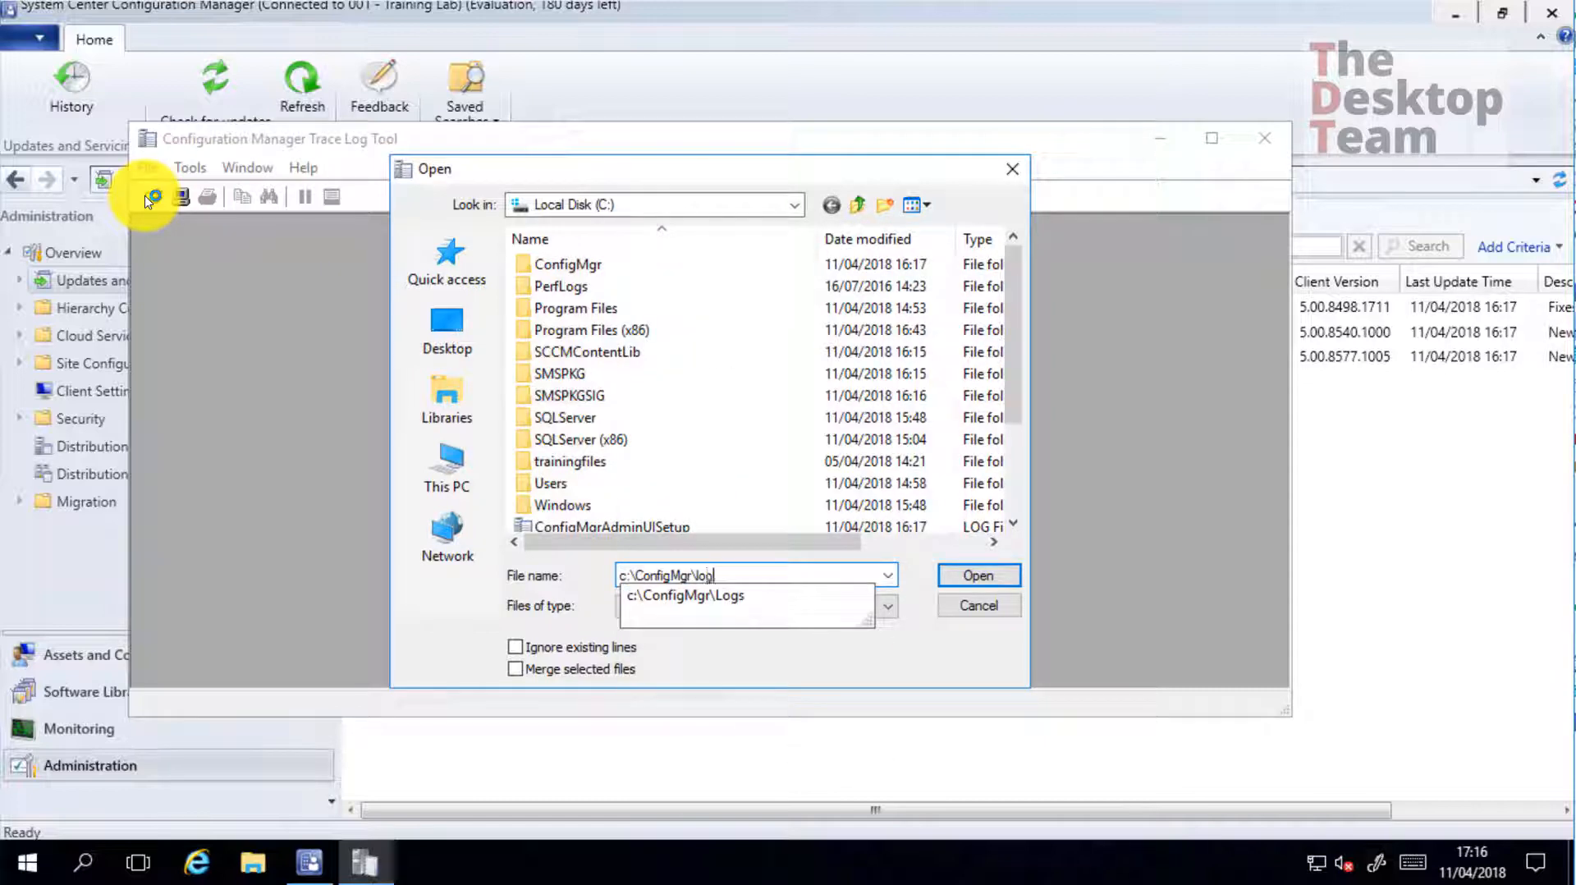
{"action": "key", "text": "Down"}
{"action": "key", "text": "Return"}
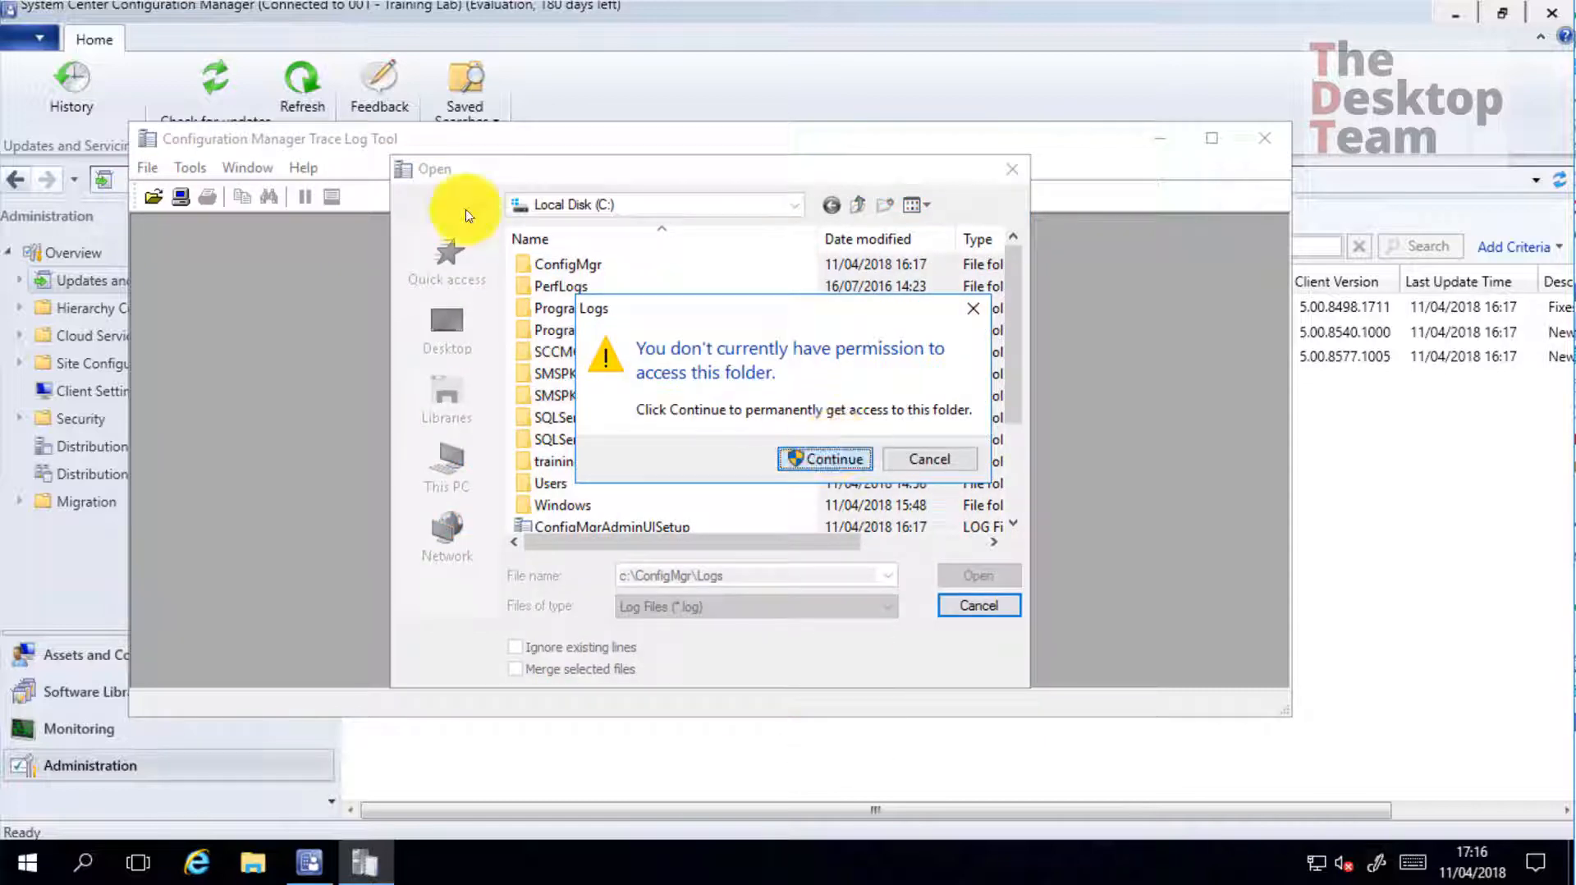
{"action": "key", "text": "Return"}
{"action": "left_click", "coordinate": [661, 601]}
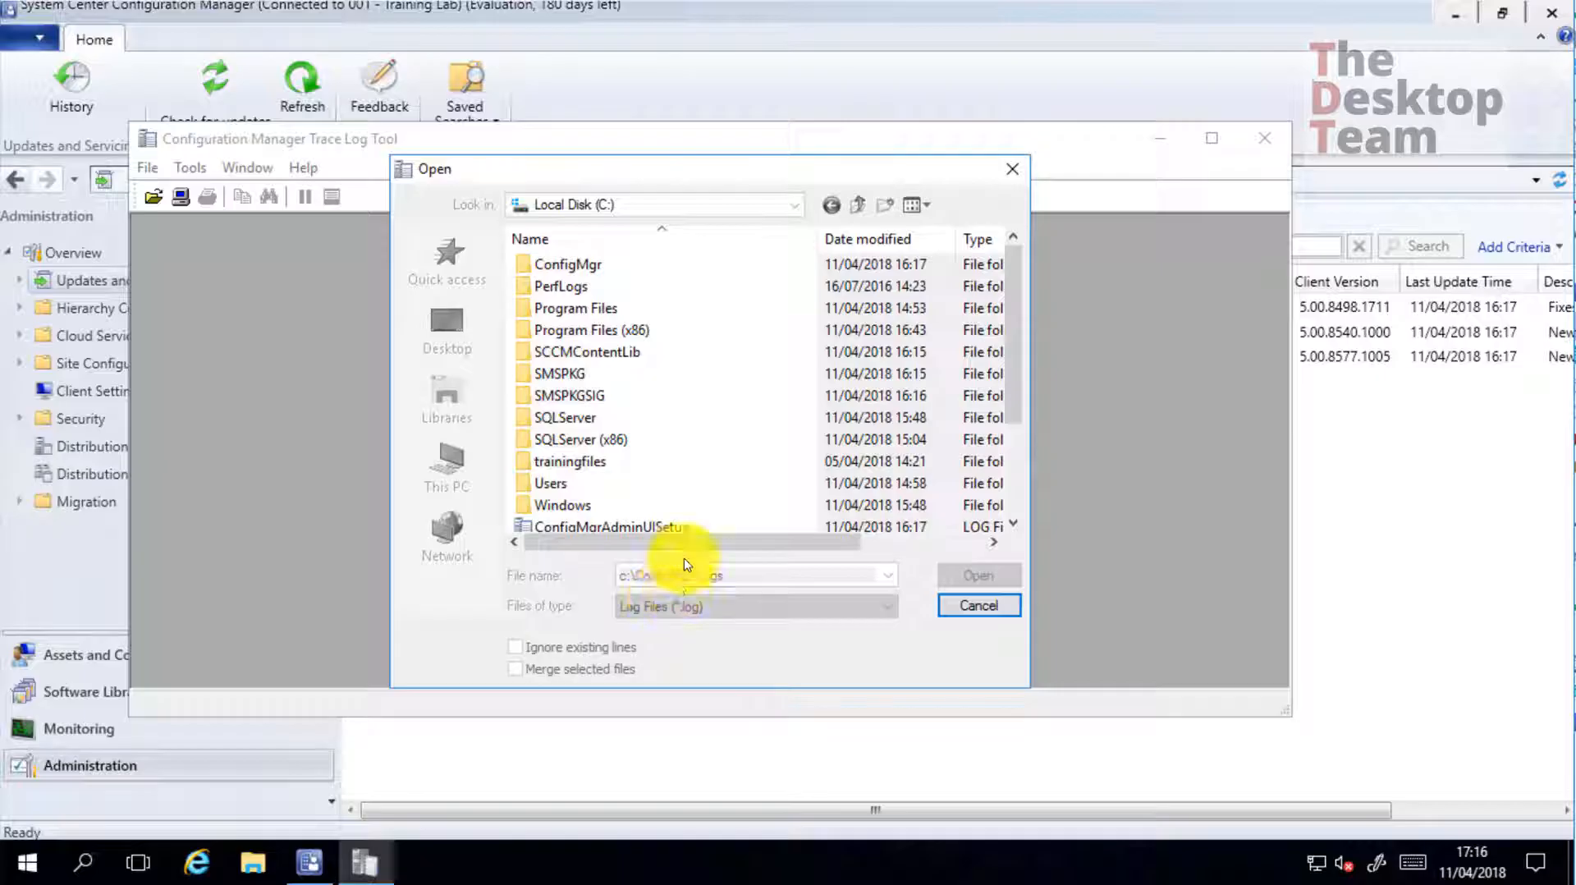
Open the dmpdownloader log with existing lines ignored, and maximize the log window
{"action": "left_click", "coordinate": [605, 329]}
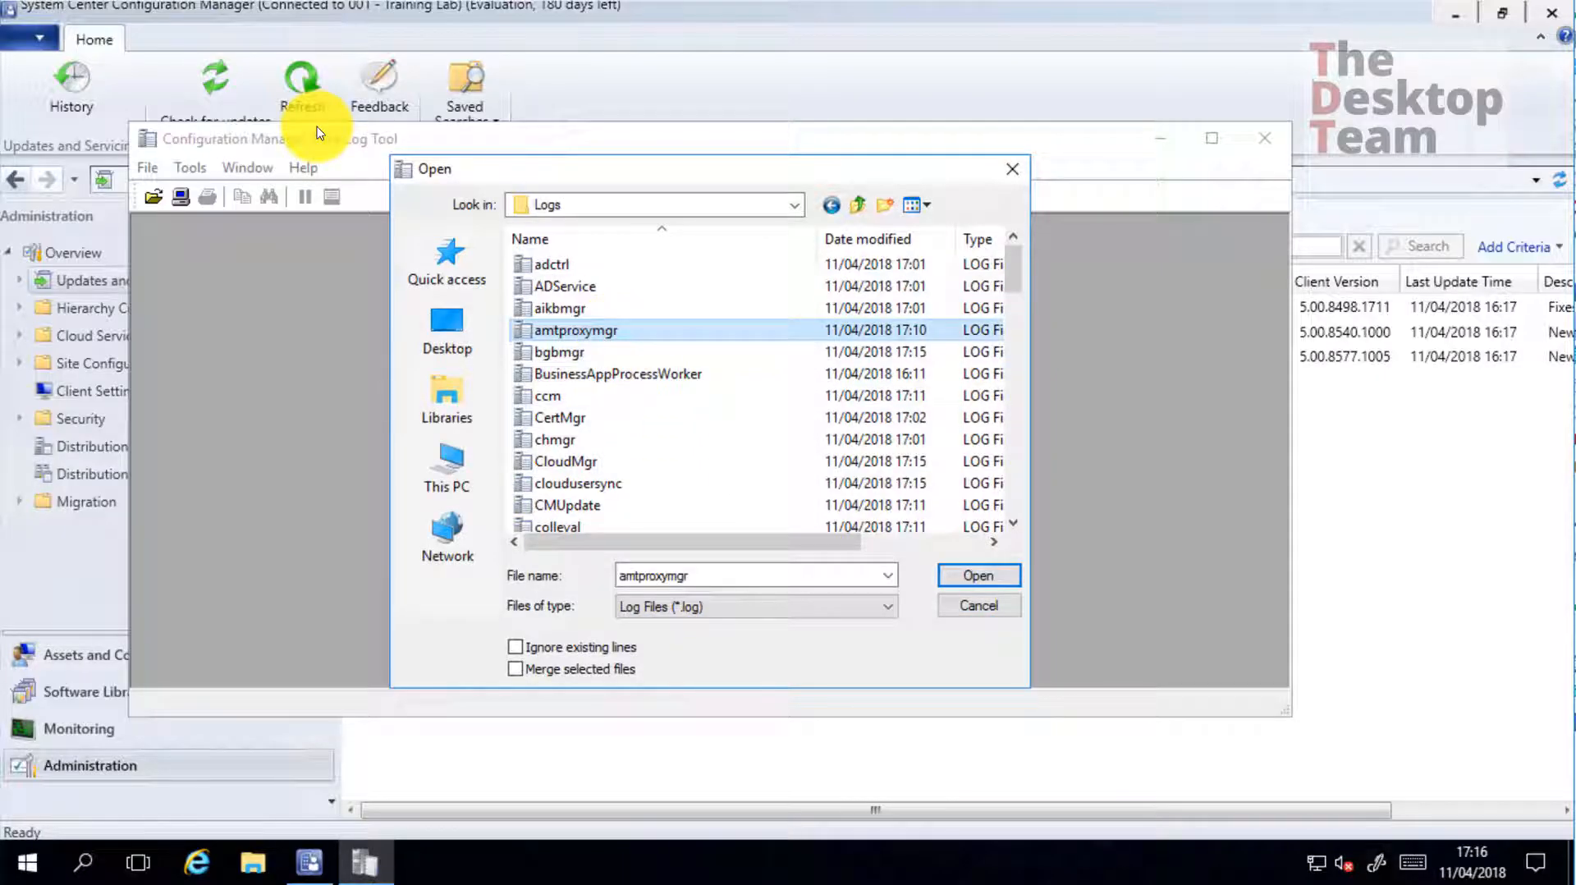
{"action": "type", "text": "dmpdownloader"}
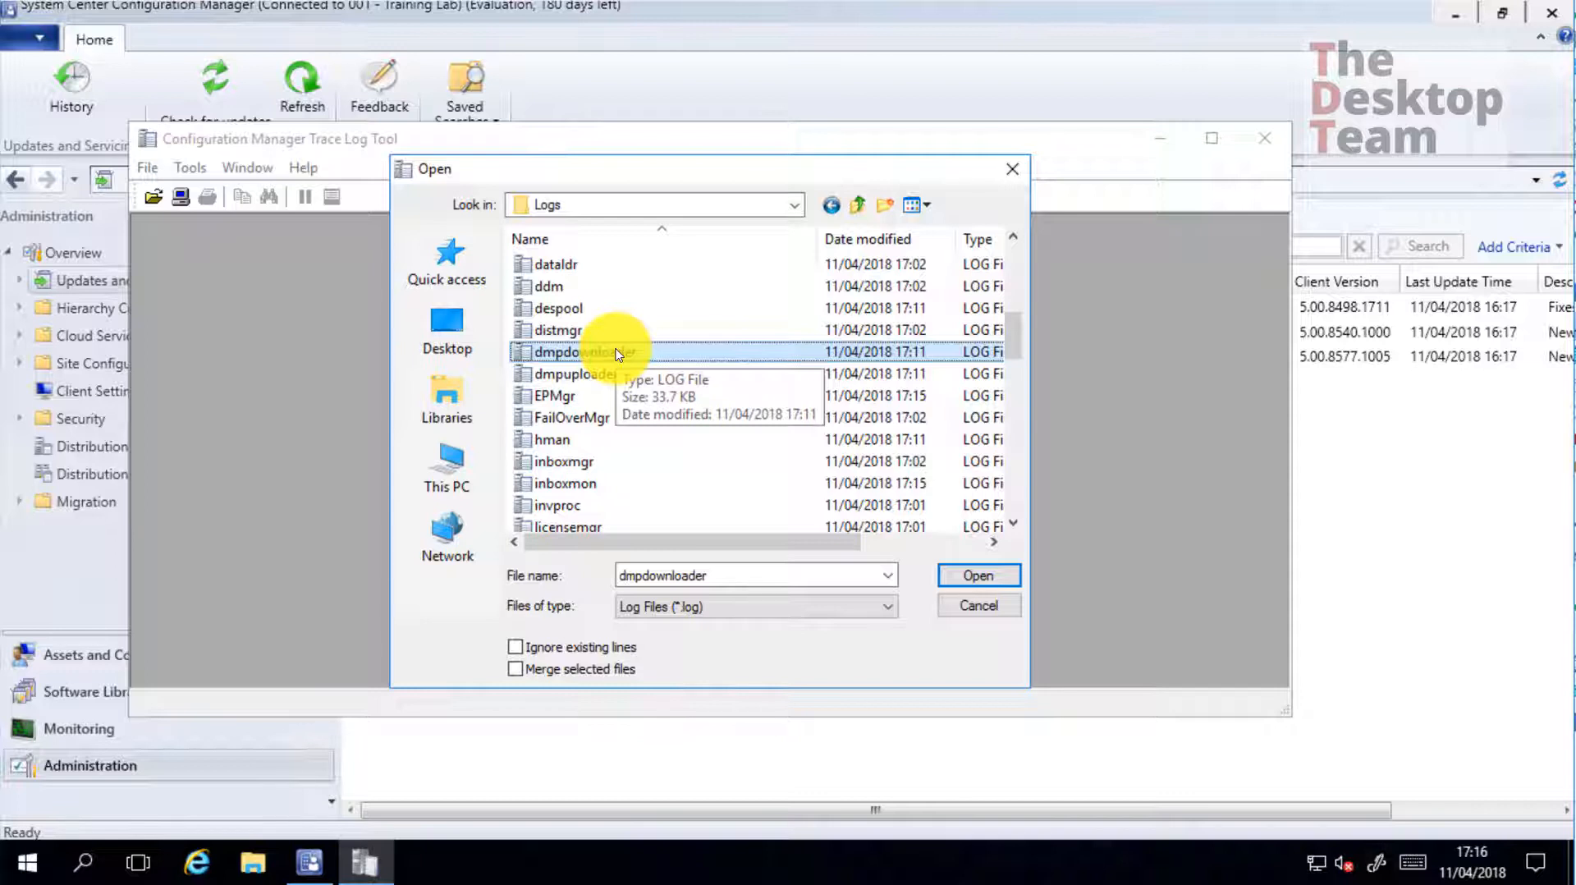
{"action": "left_click", "coordinate": [565, 647]}
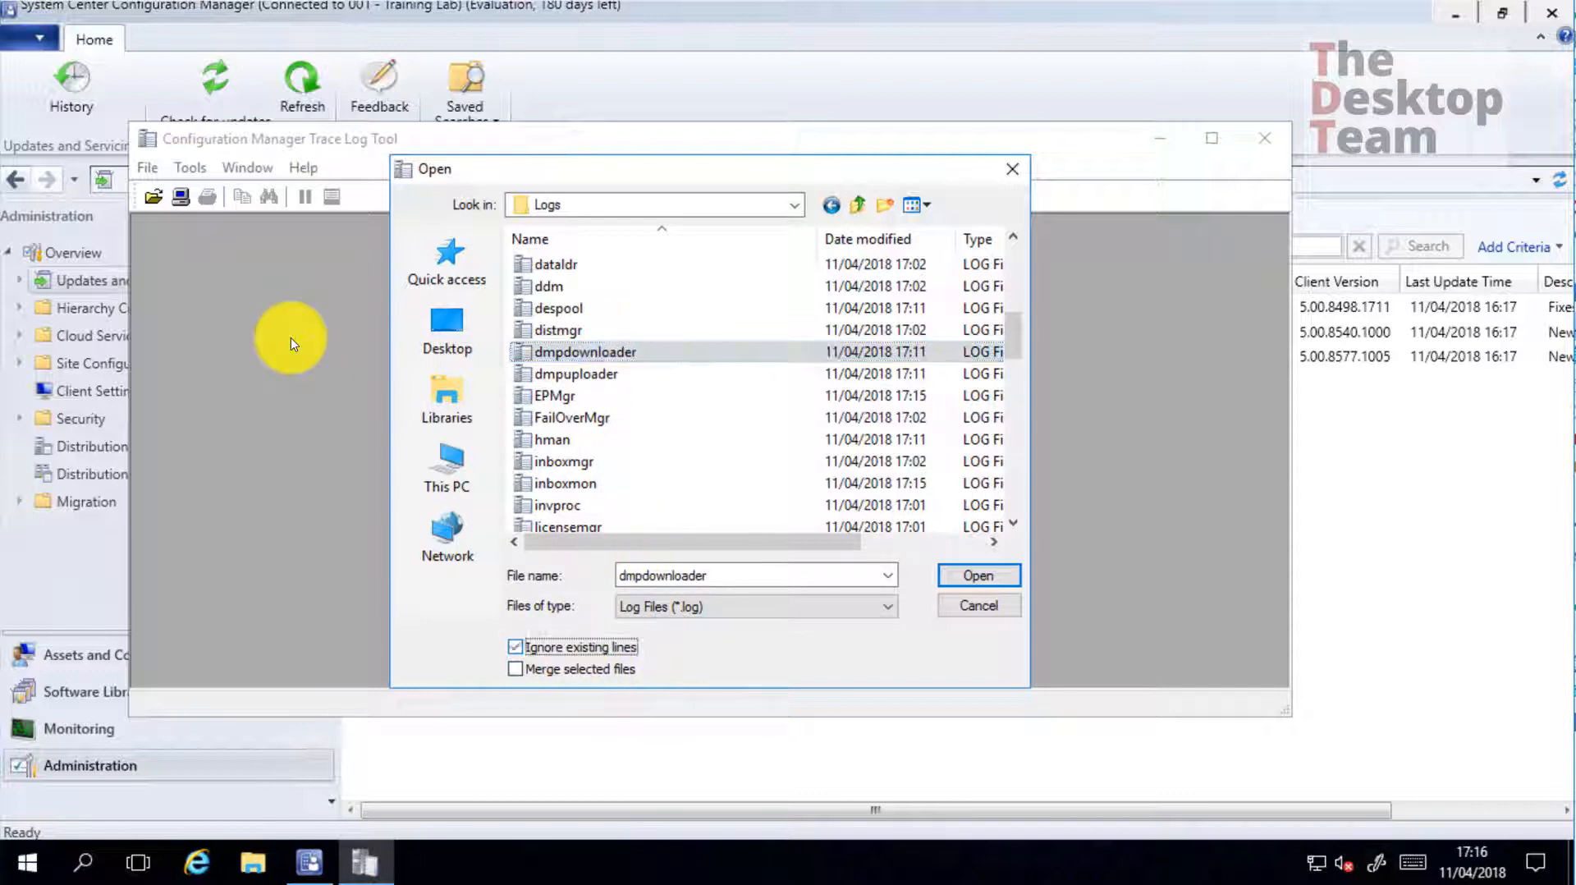
{"action": "left_click", "coordinate": [984, 577]}
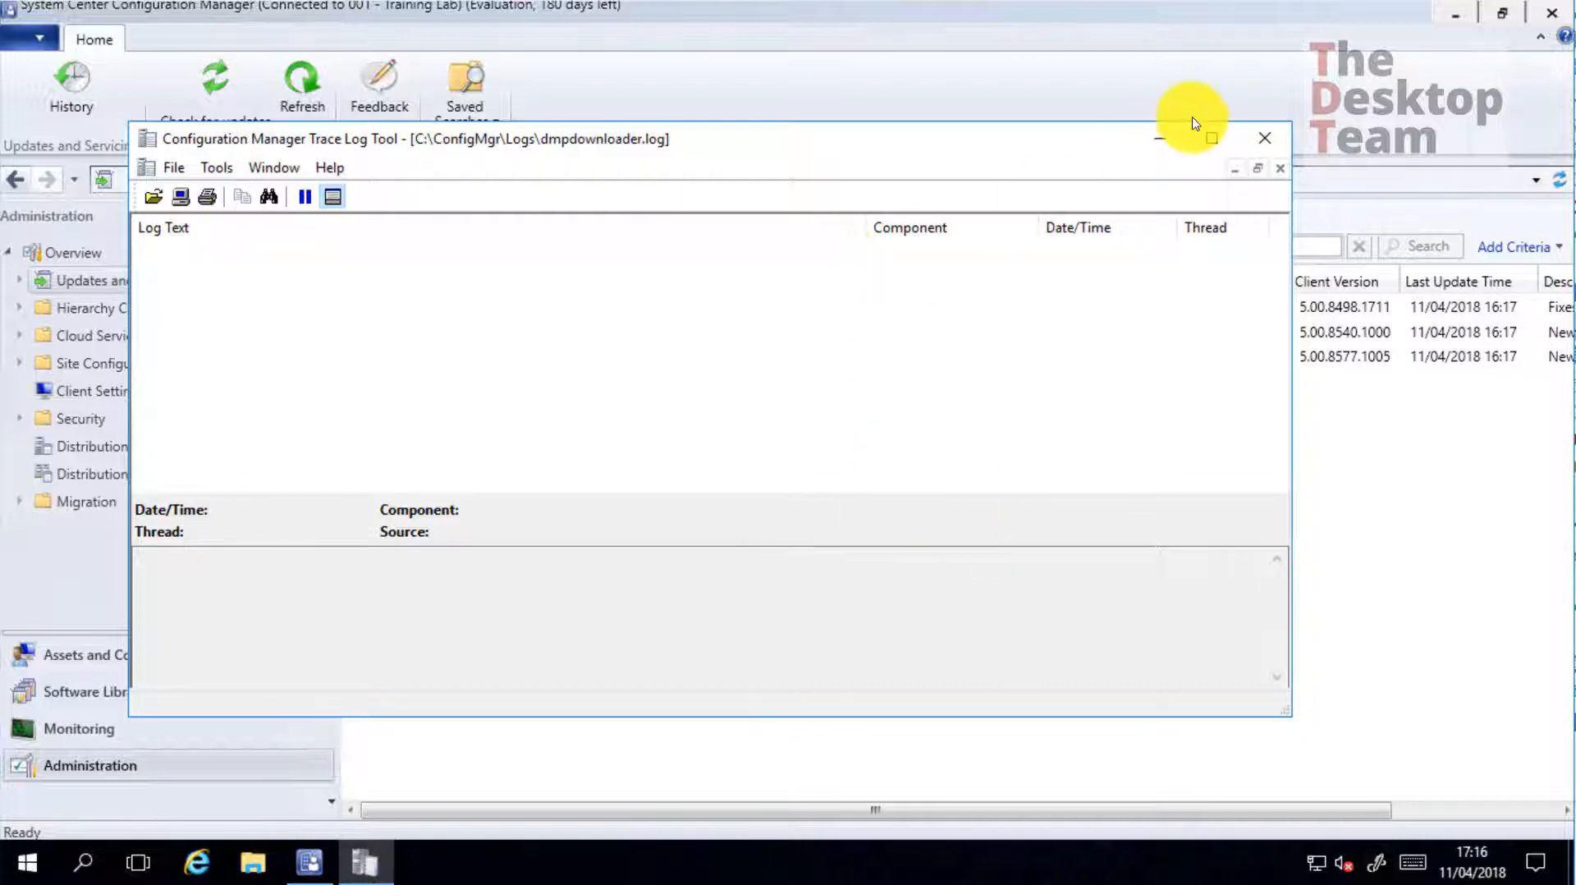
{"action": "left_click", "coordinate": [1211, 138]}
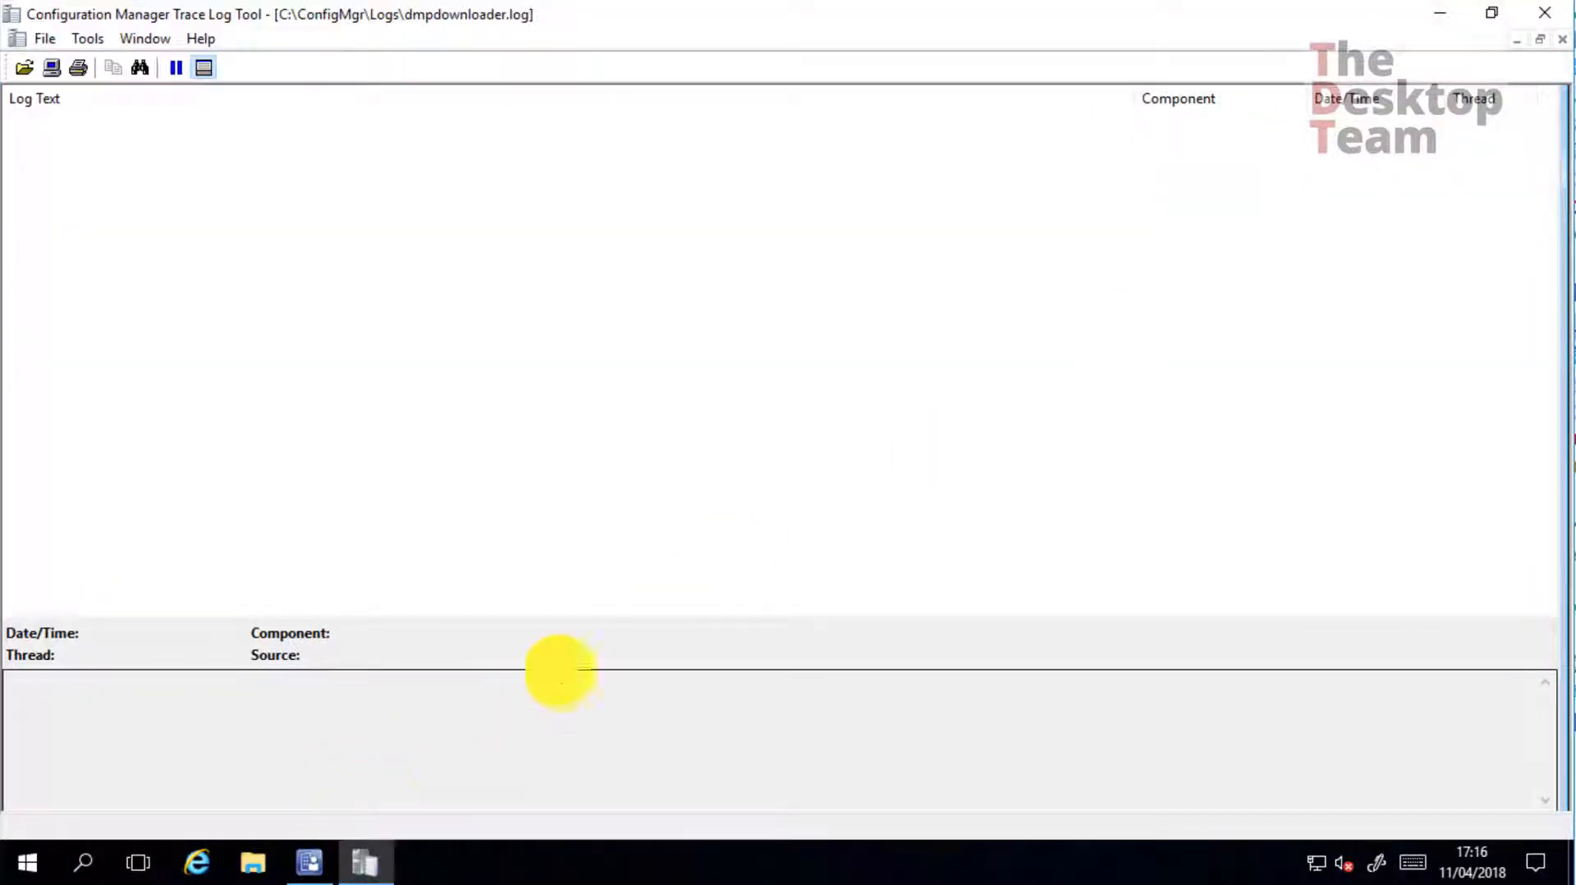
Switch back to the Configuration Manager console, start the download of the Configuration Manager 1710 update, and acknowledge the notice
{"action": "left_click", "coordinate": [319, 863]}
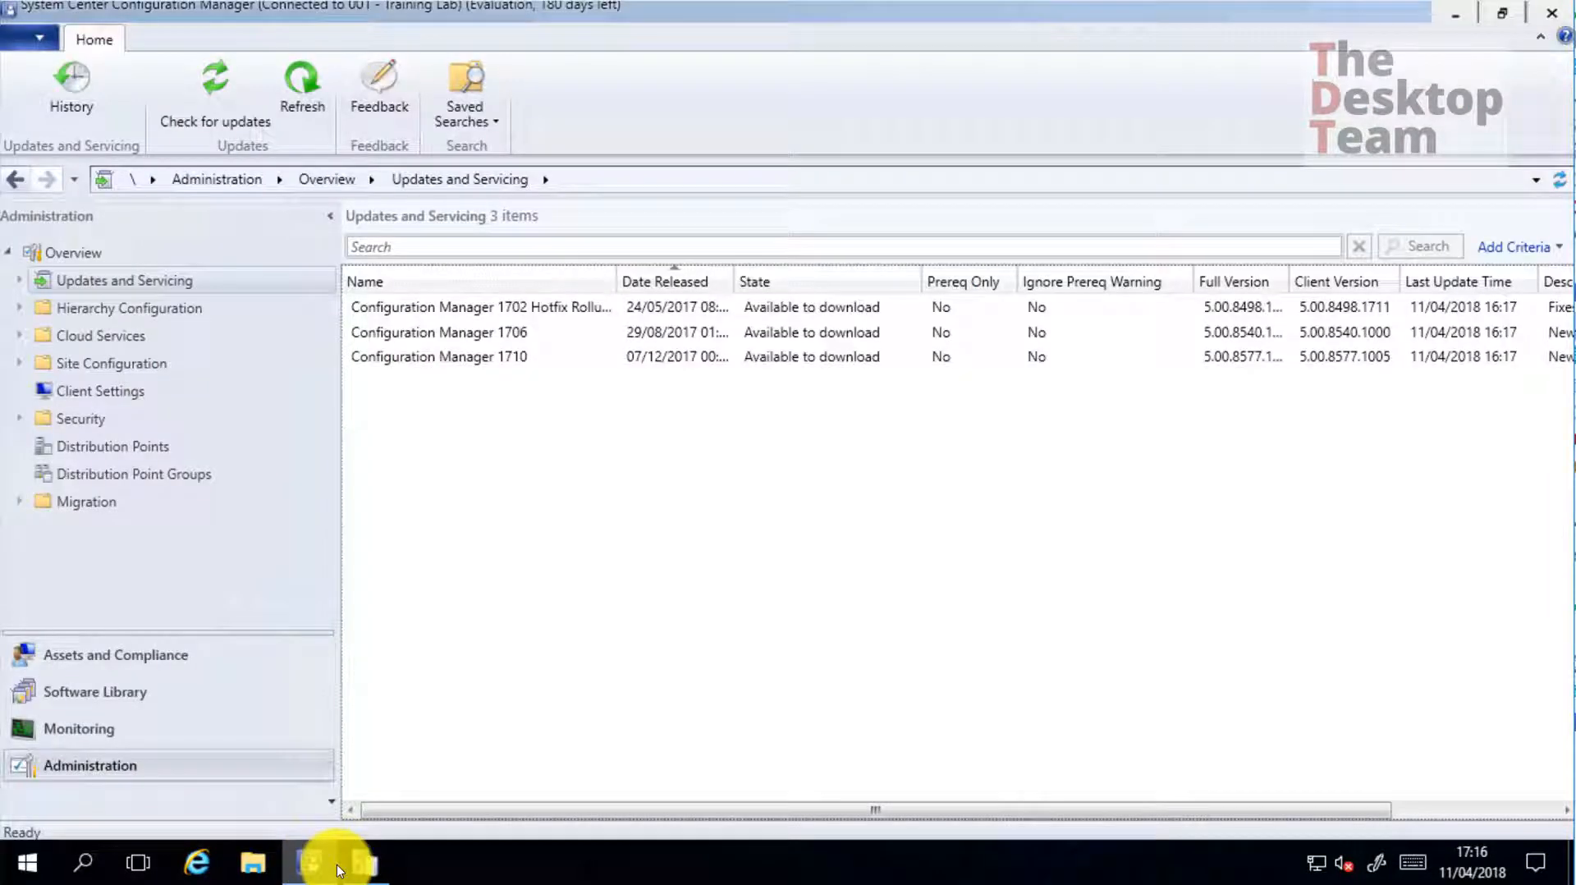
{"action": "left_click", "coordinate": [533, 359]}
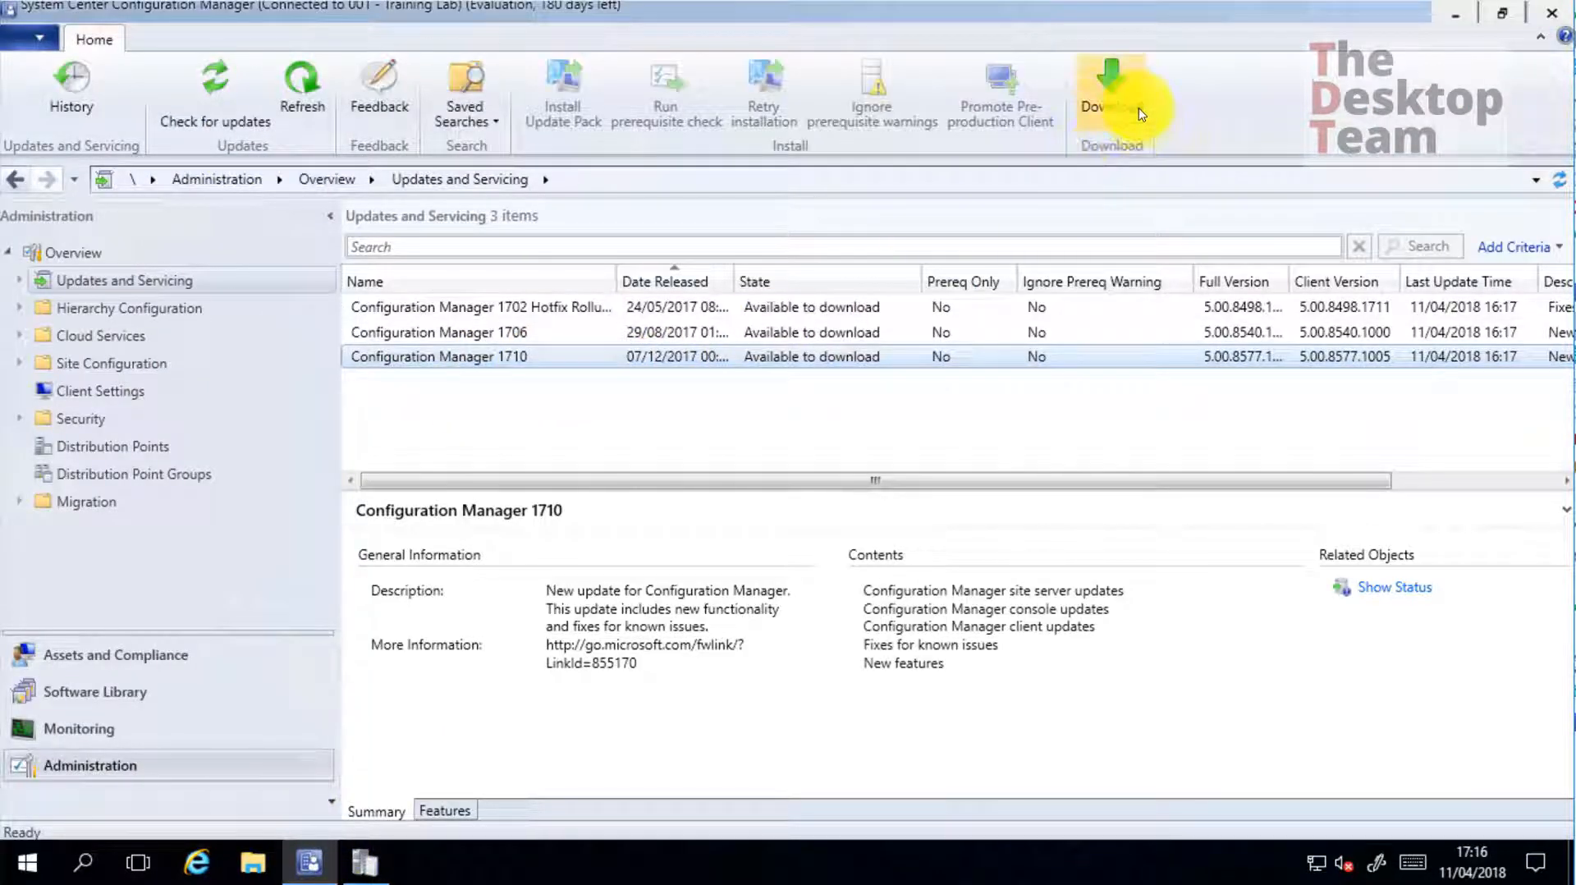
{"action": "left_click", "coordinate": [1139, 110]}
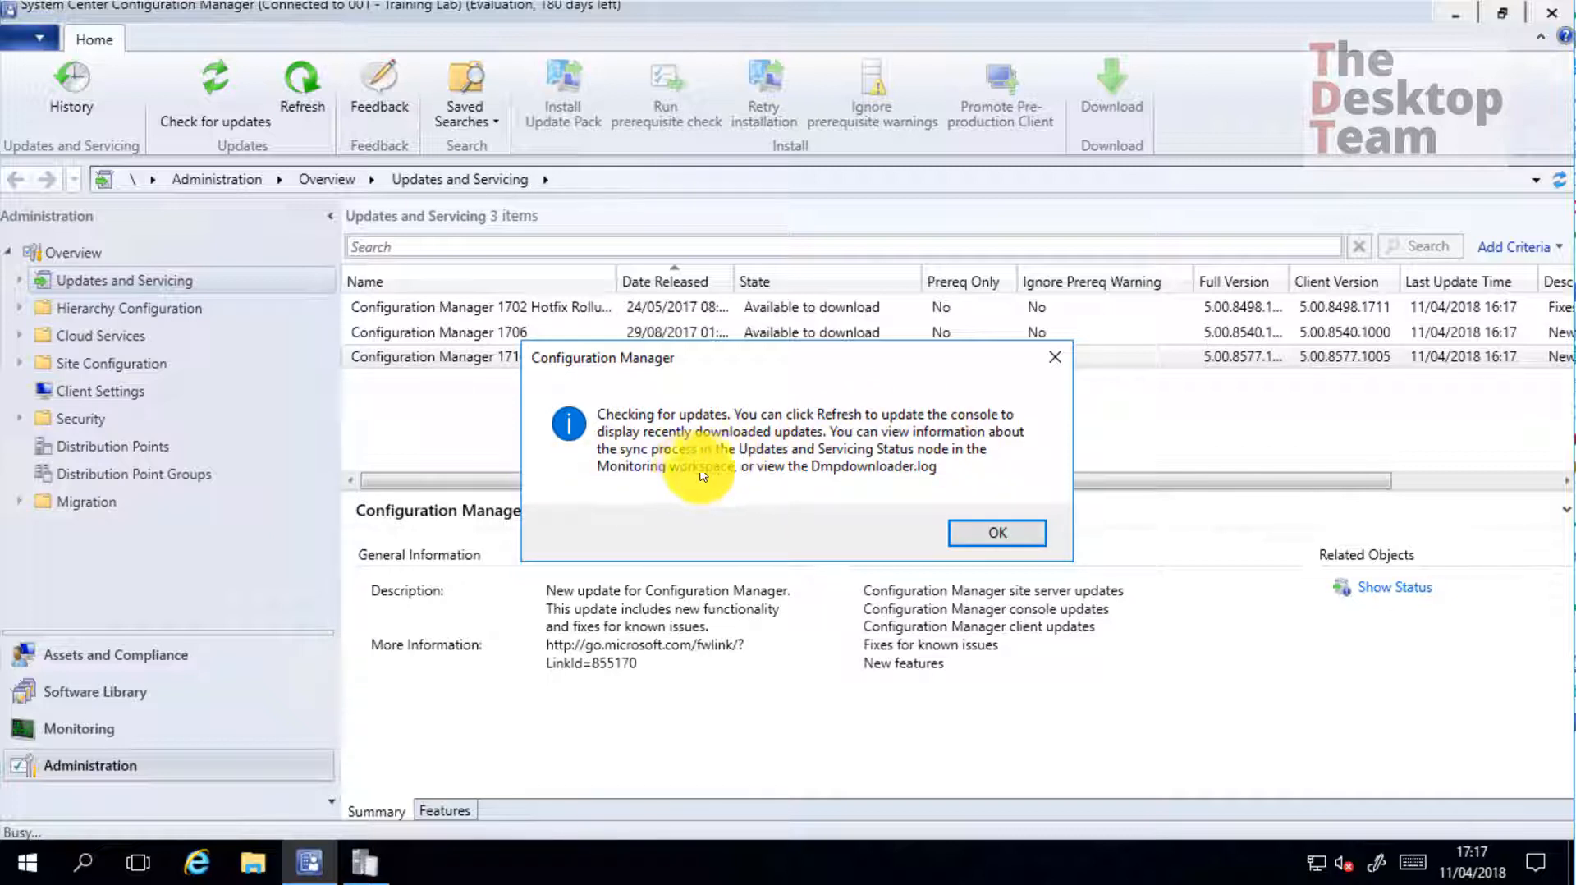
{"action": "left_click", "coordinate": [999, 531]}
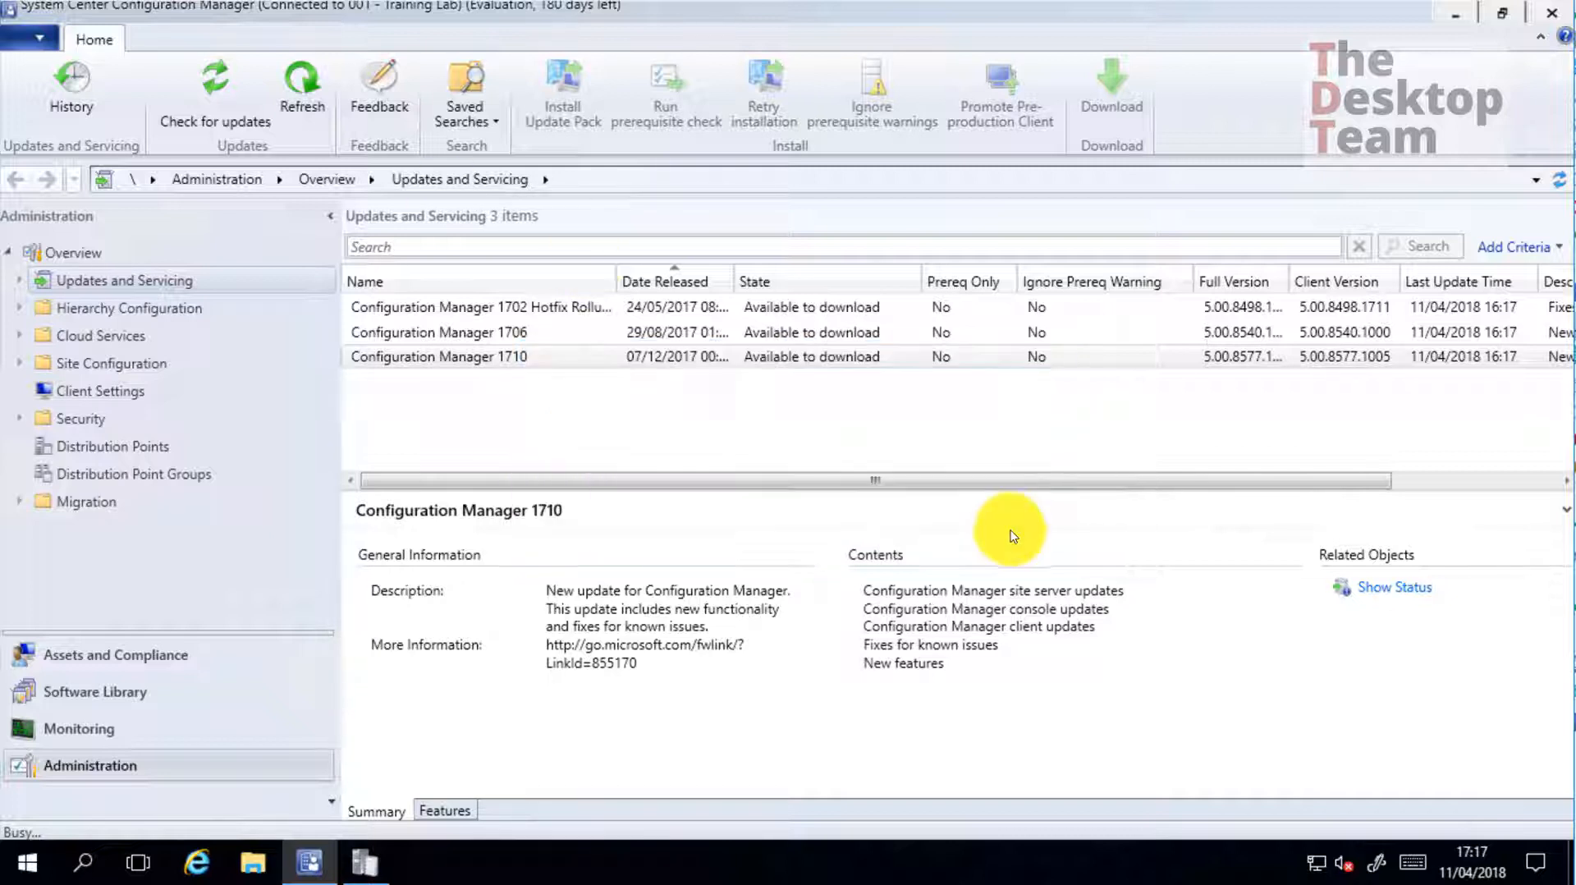
Show Updates and Servicing Status in the Monitoring workspace and widen the Update Package Name column
{"action": "left_click", "coordinate": [135, 729]}
{"action": "scroll", "coordinate": [116, 414], "scroll_direction": "down", "scroll_amount": 1}
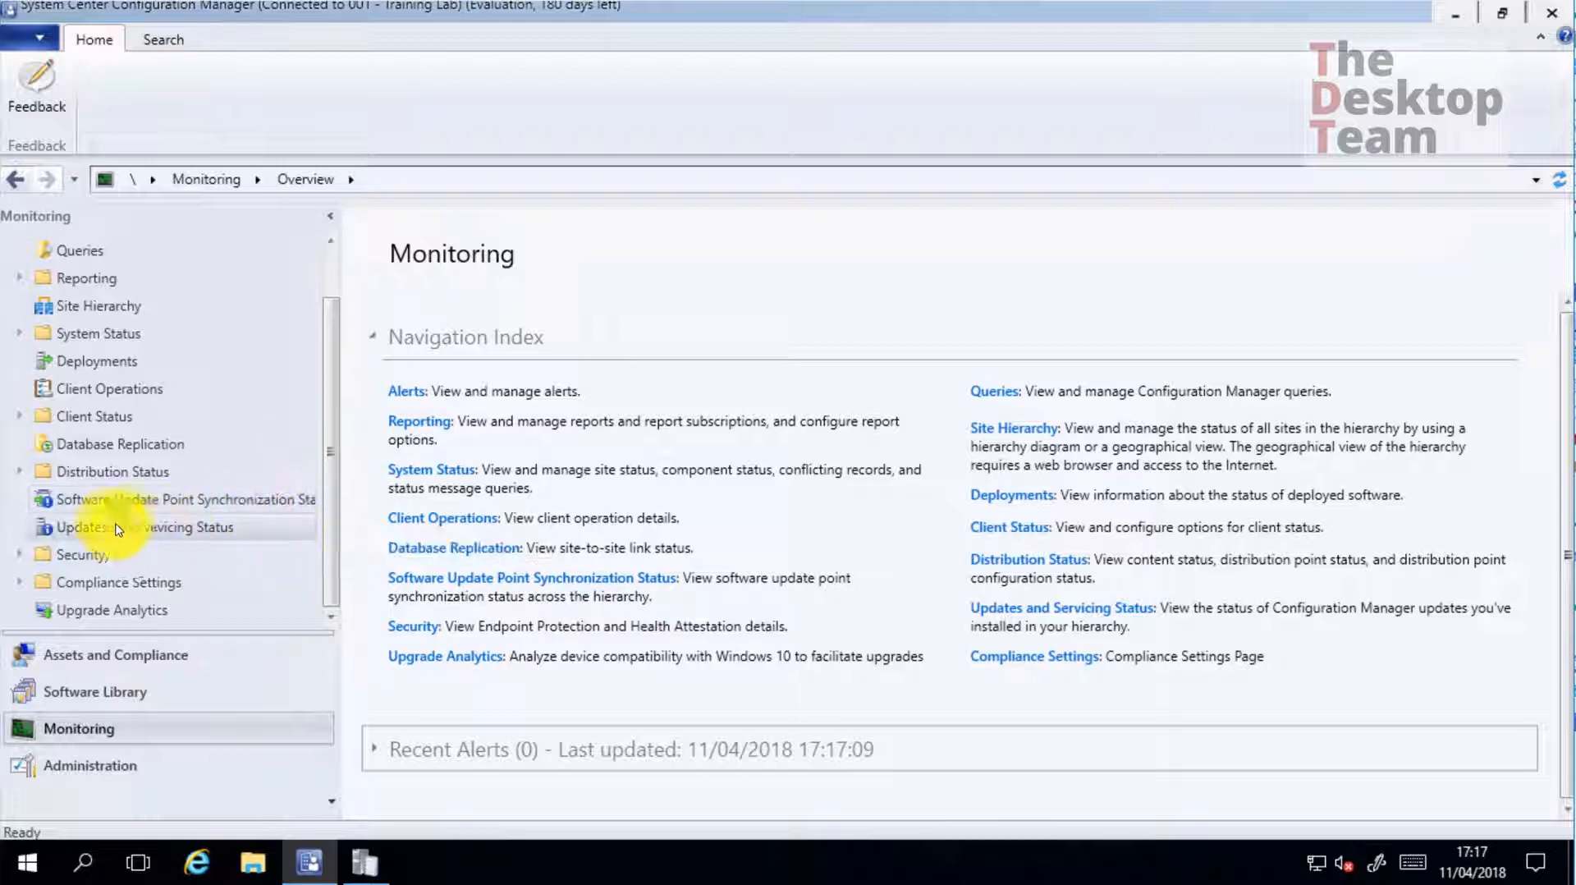
{"action": "left_click", "coordinate": [171, 532]}
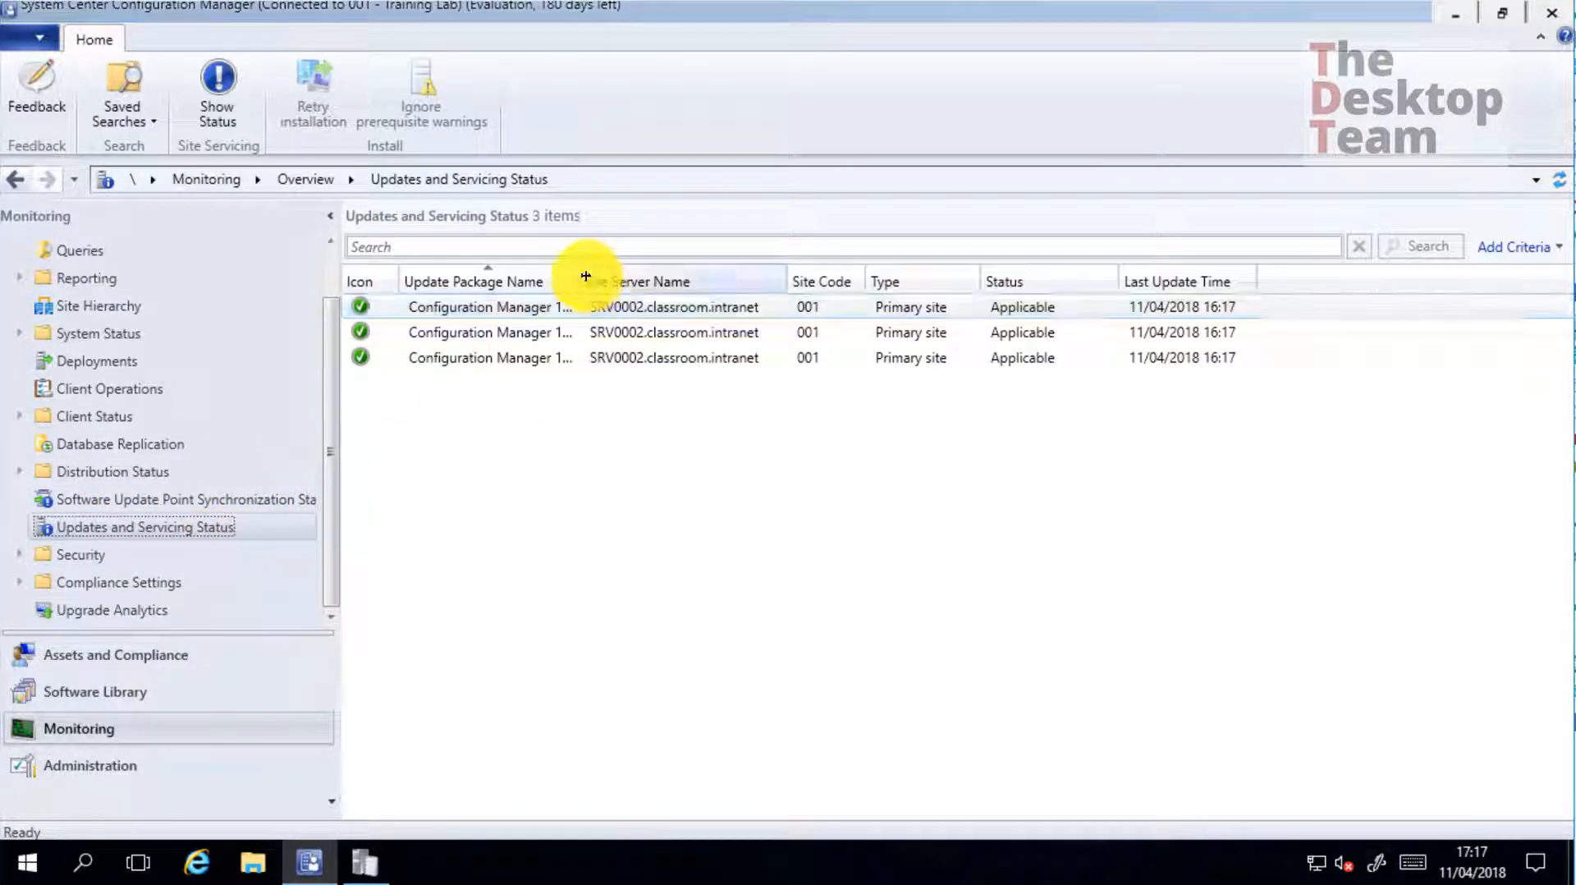
{"action": "left_click_drag", "start_coordinate": [628, 273], "coordinate": [731, 272]}
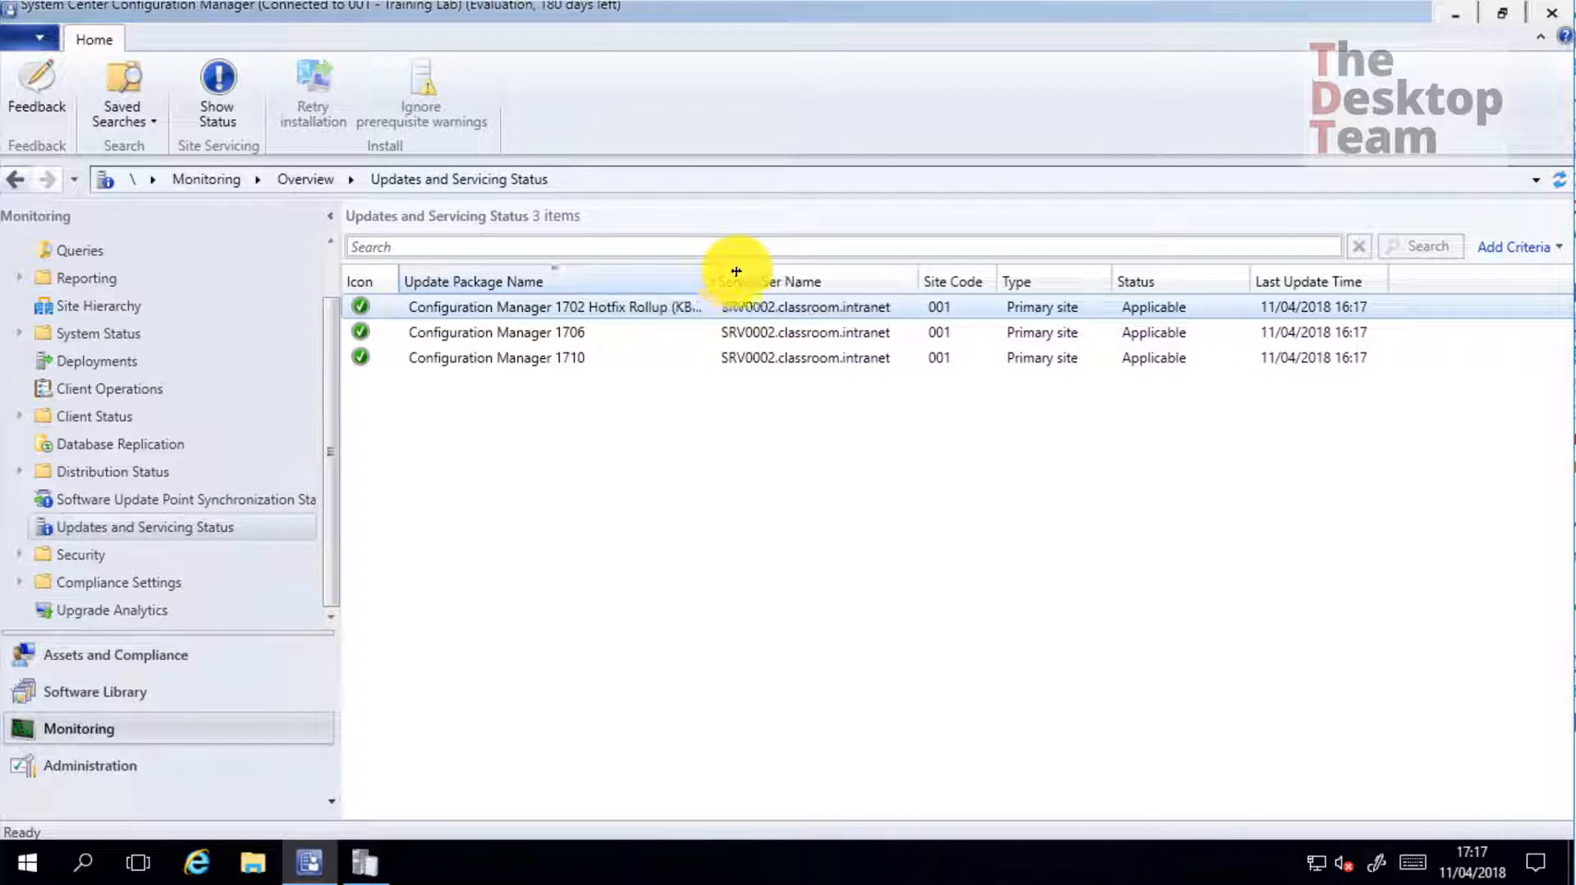
View the detailed installation status of the Configuration Manager 1710 update package, and close it
{"action": "left_click", "coordinate": [563, 358]}
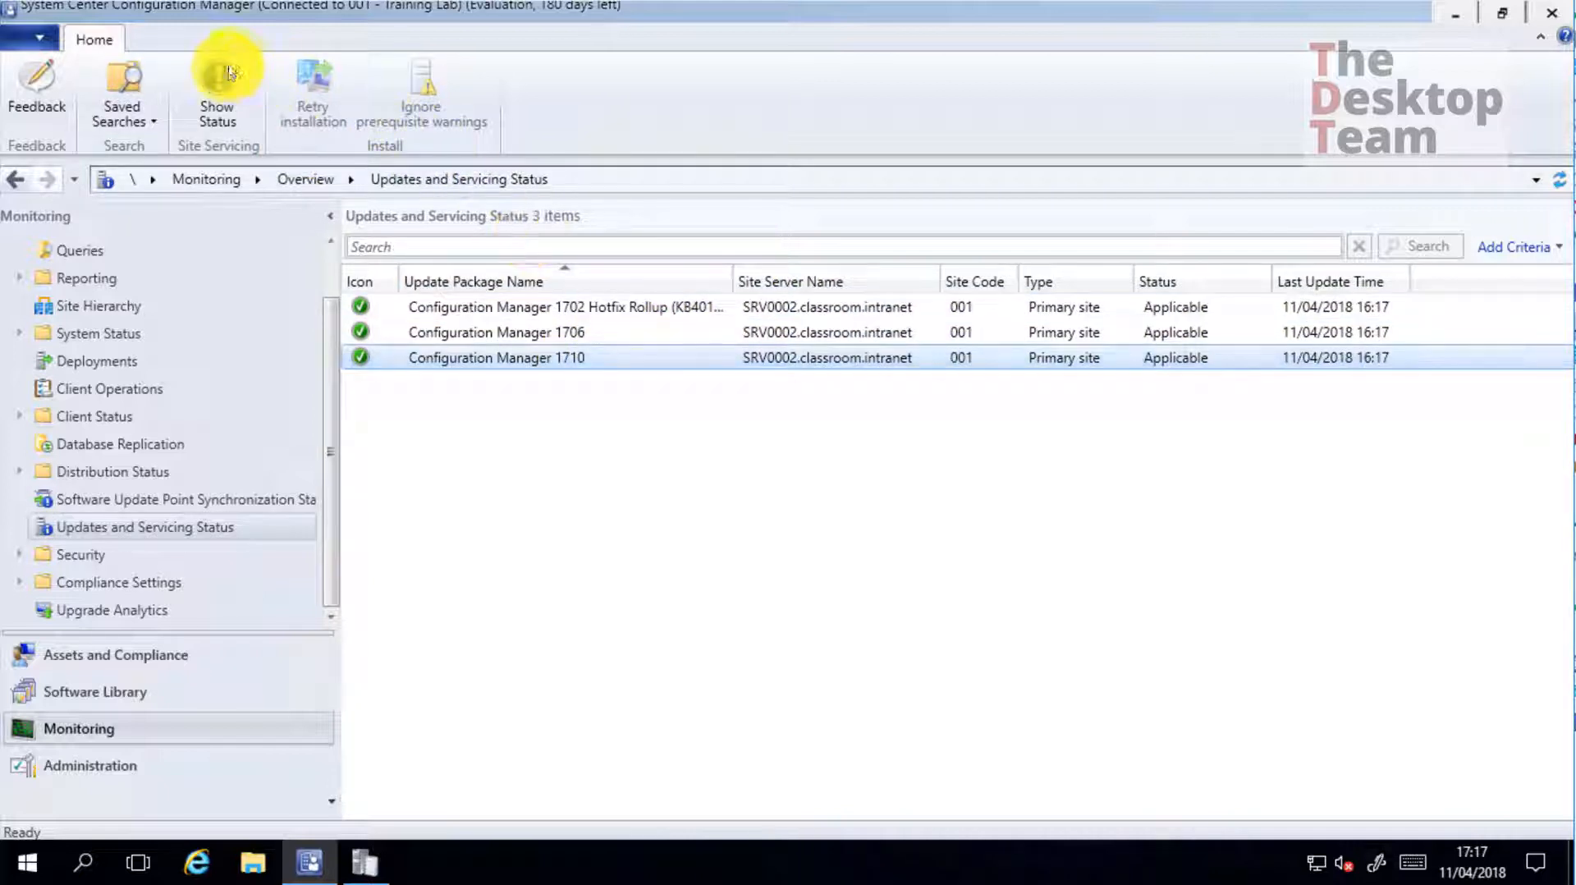
{"action": "left_click", "coordinate": [222, 100]}
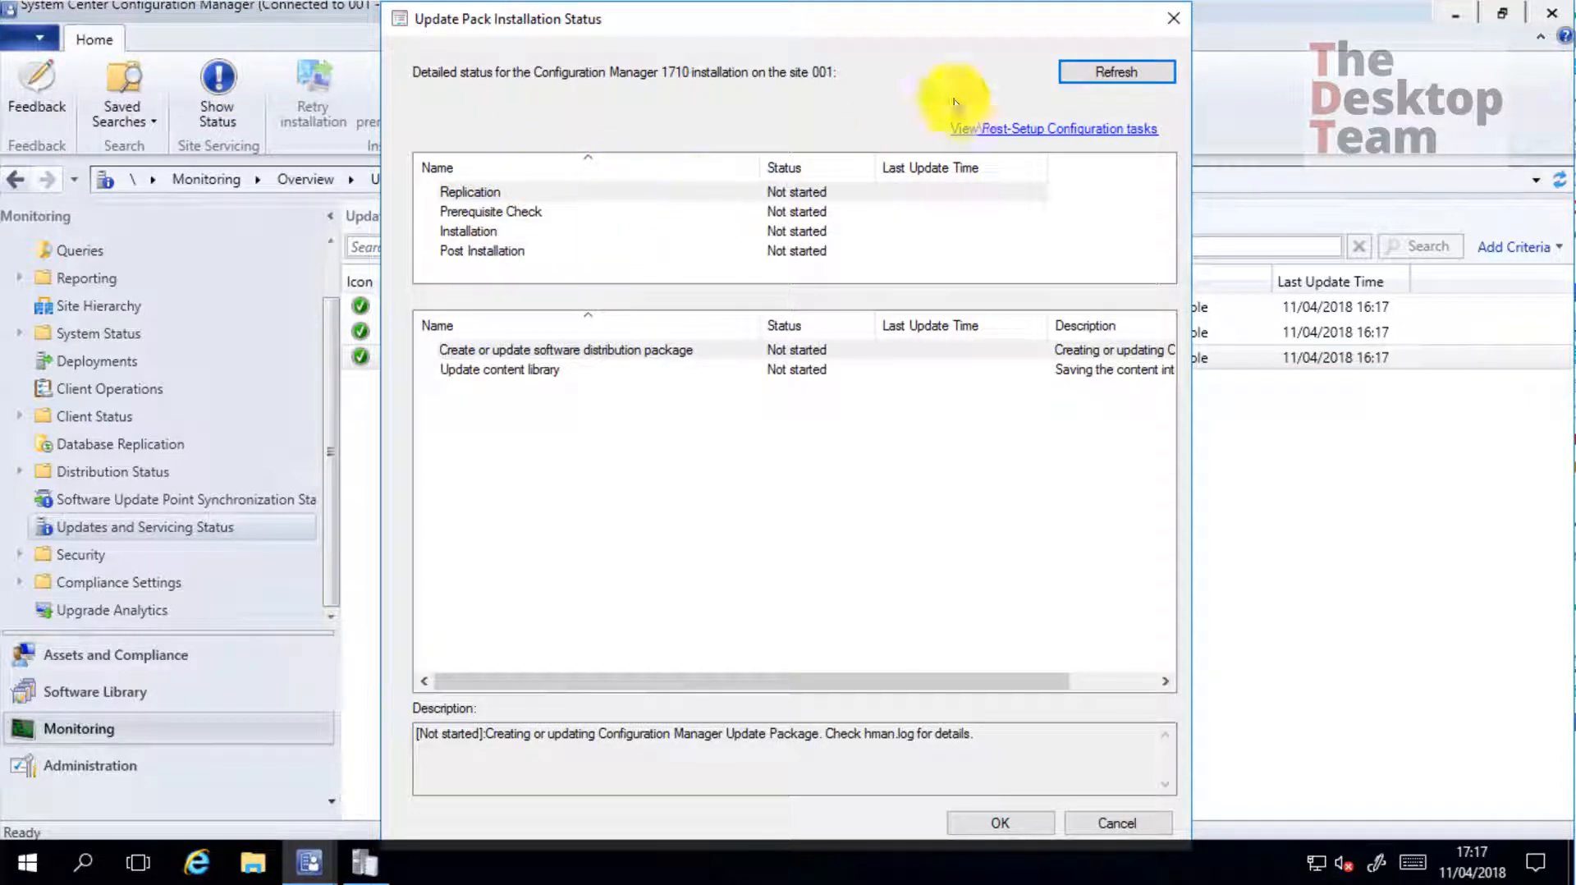
{"action": "left_click", "coordinate": [1173, 18]}
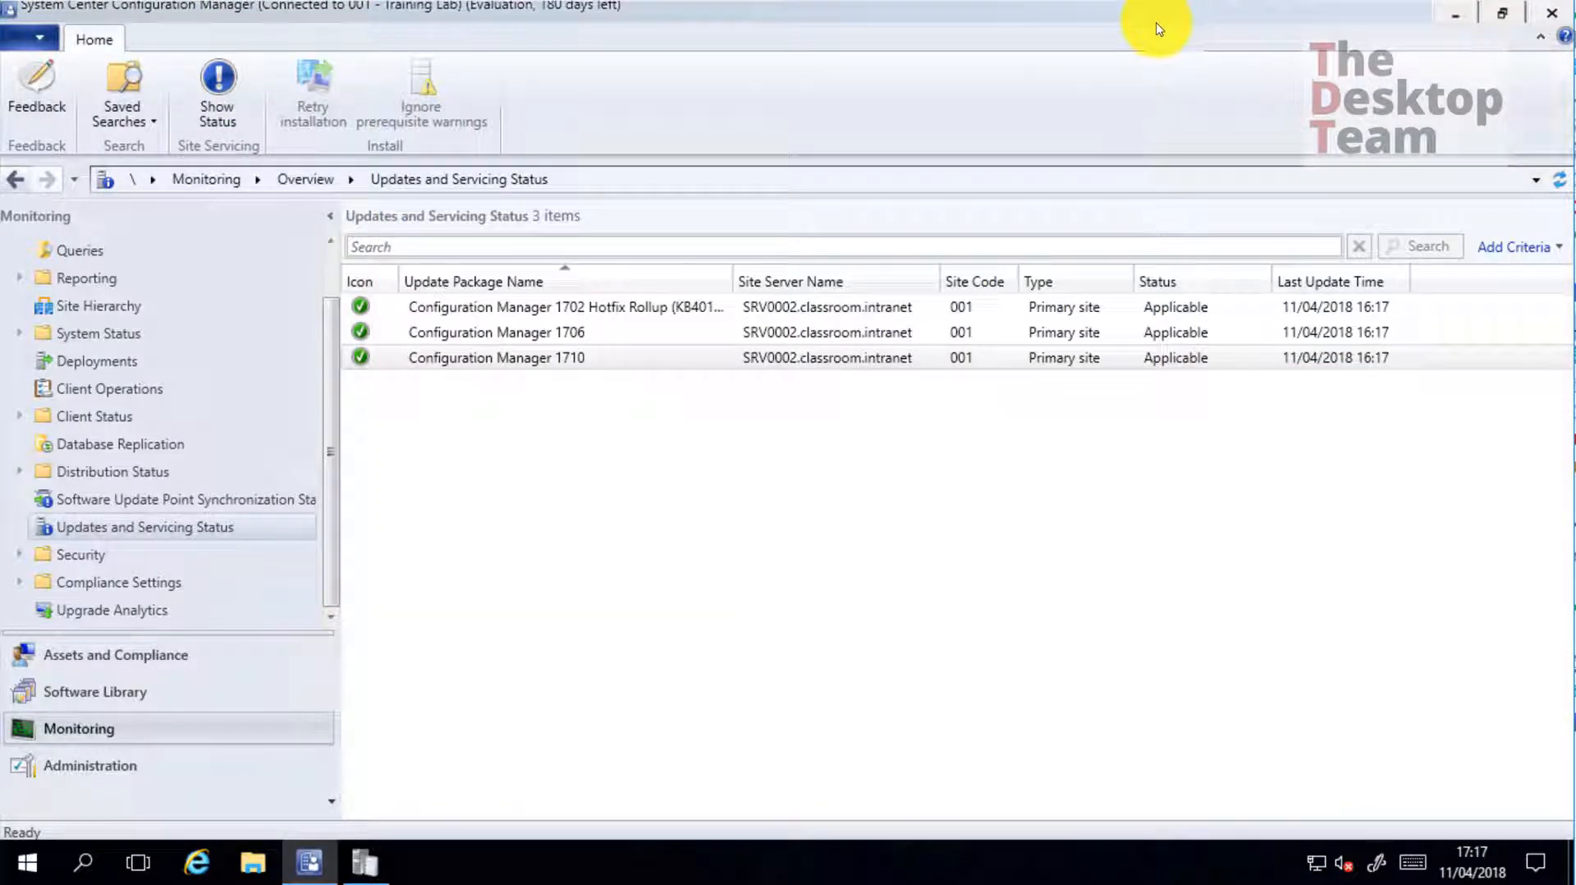
Switch to the trace log tool and examine the new dmpdownloader.log entries, including the ConfigMgr.Update.Manifest.cab redirect line
{"action": "left_click", "coordinate": [365, 857]}
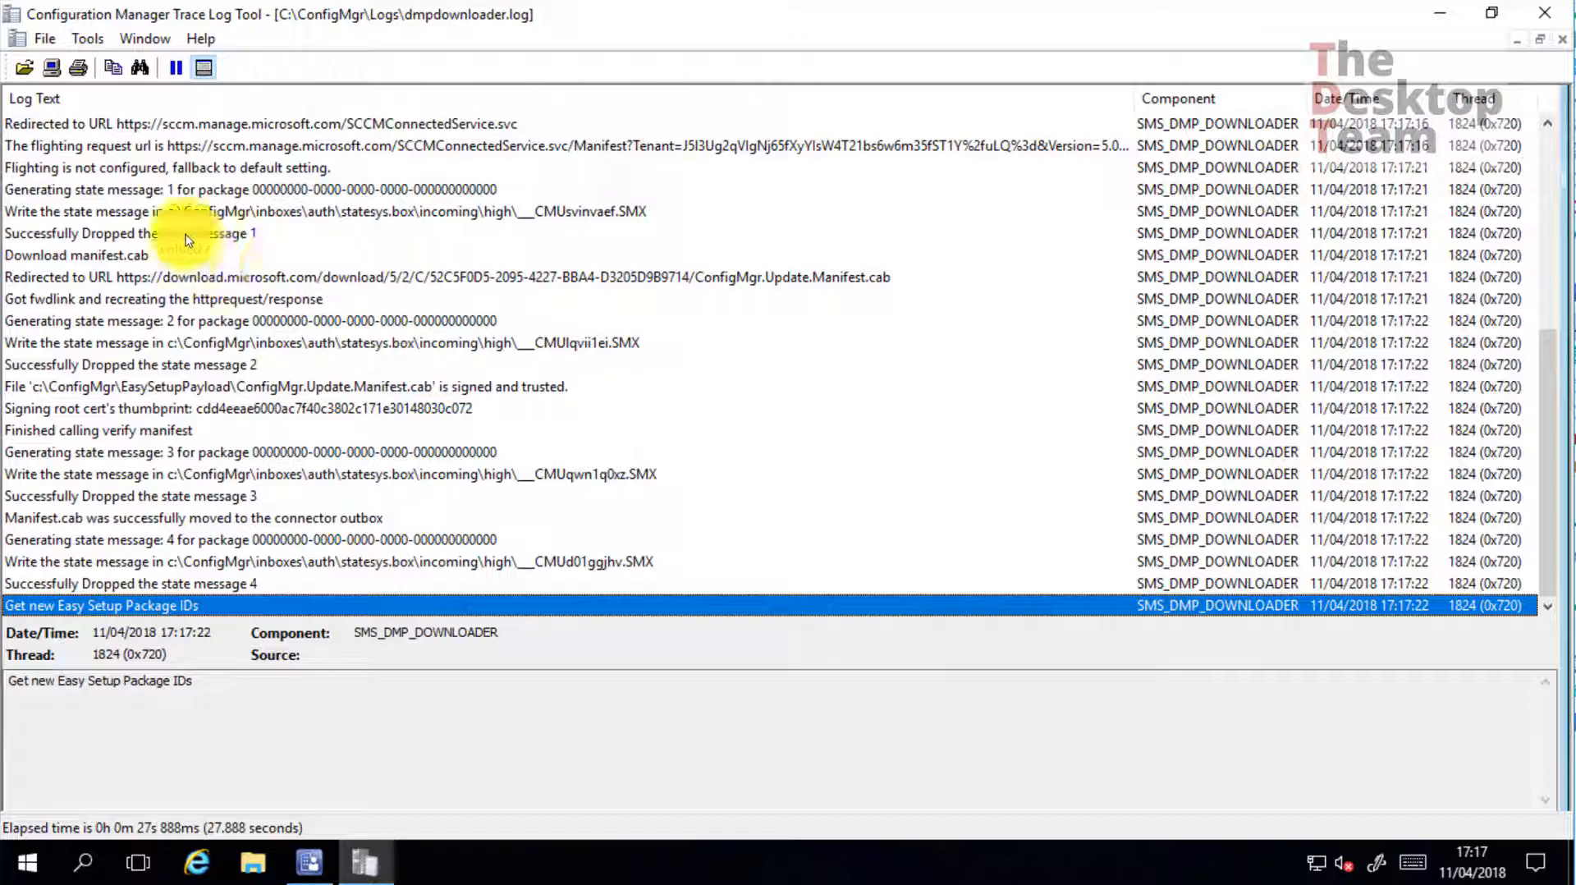
{"action": "left_click", "coordinate": [889, 279]}
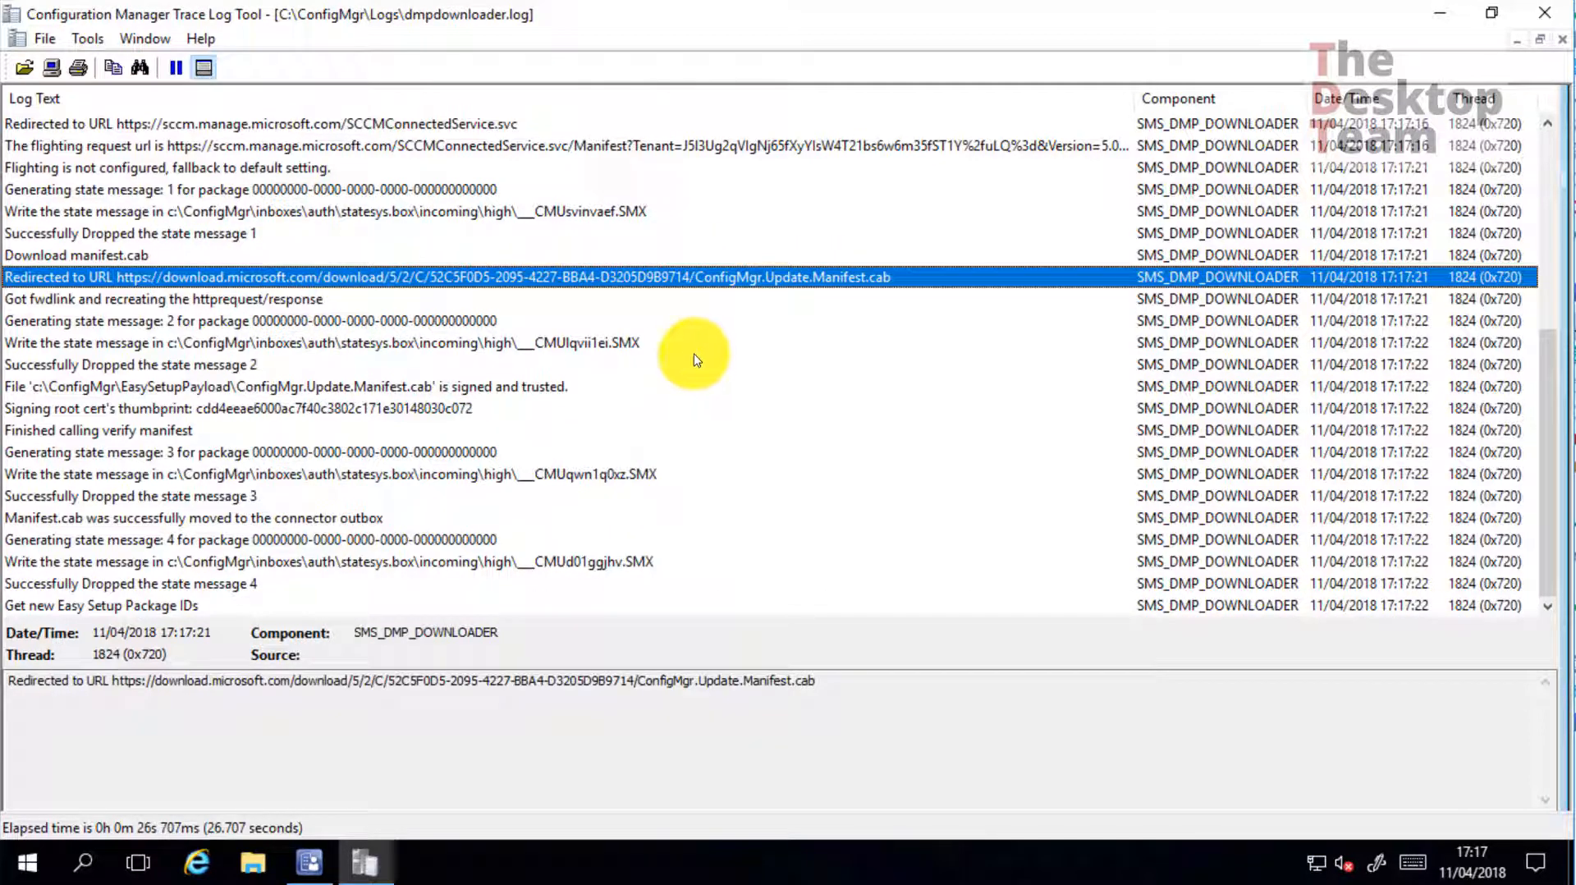
{"action": "scroll", "coordinate": [673, 361], "scroll_direction": "up", "scroll_amount": 6}
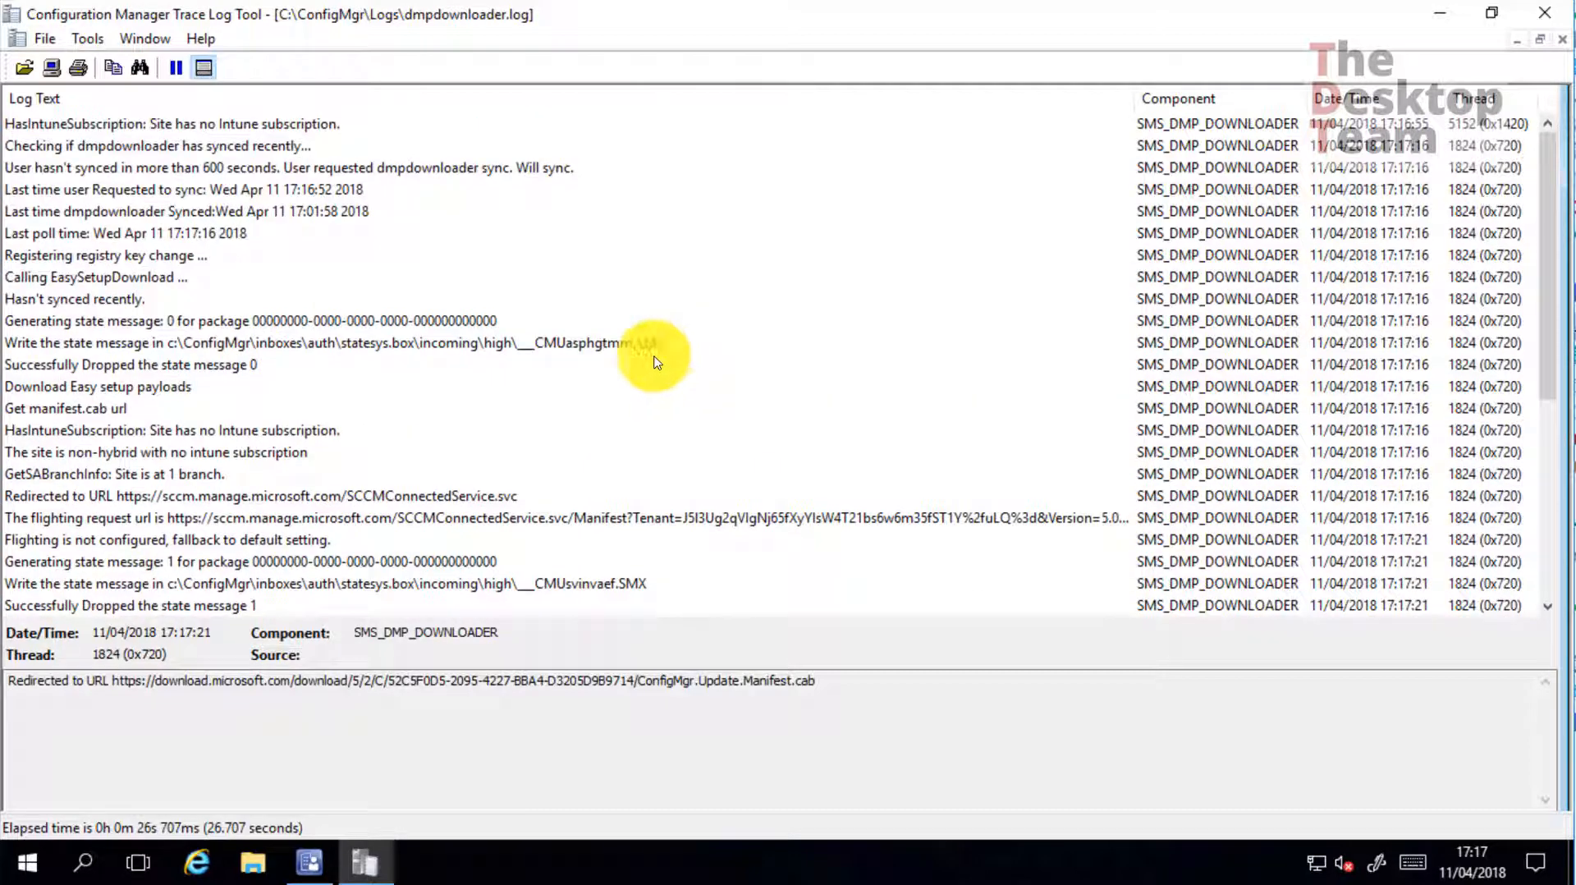
Review the remaining dmpdownloader.log entries and open the C:\ConfigMgr\EasySetupPayload folder in File Explorer, accepting permanent access to it
{"action": "scroll", "coordinate": [652, 358], "scroll_direction": "down", "scroll_amount": 6}
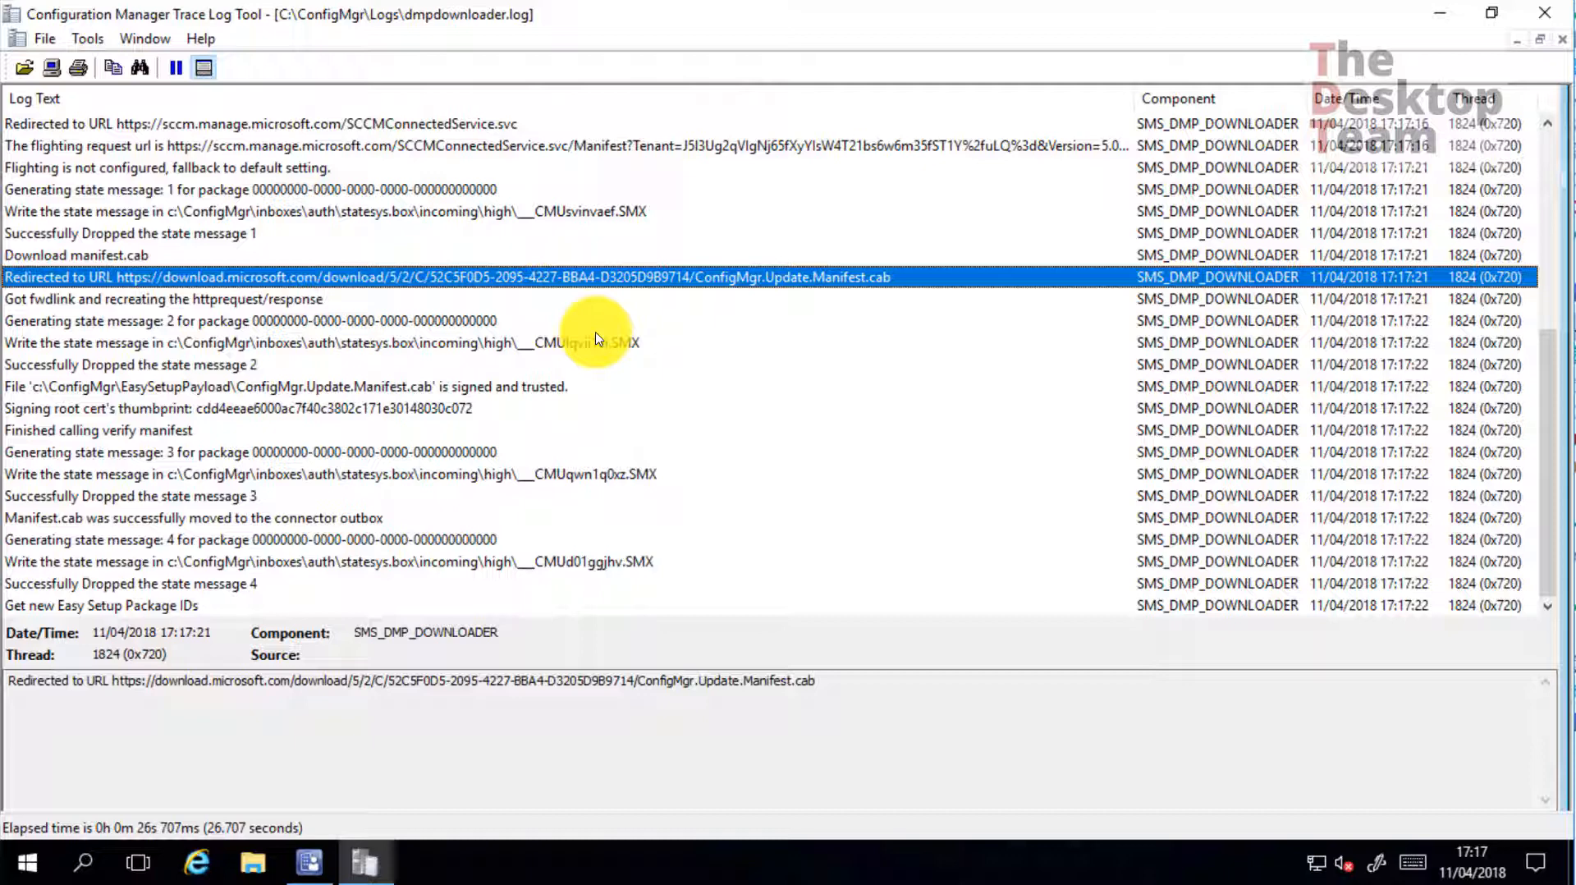
{"action": "left_click", "coordinate": [253, 861]}
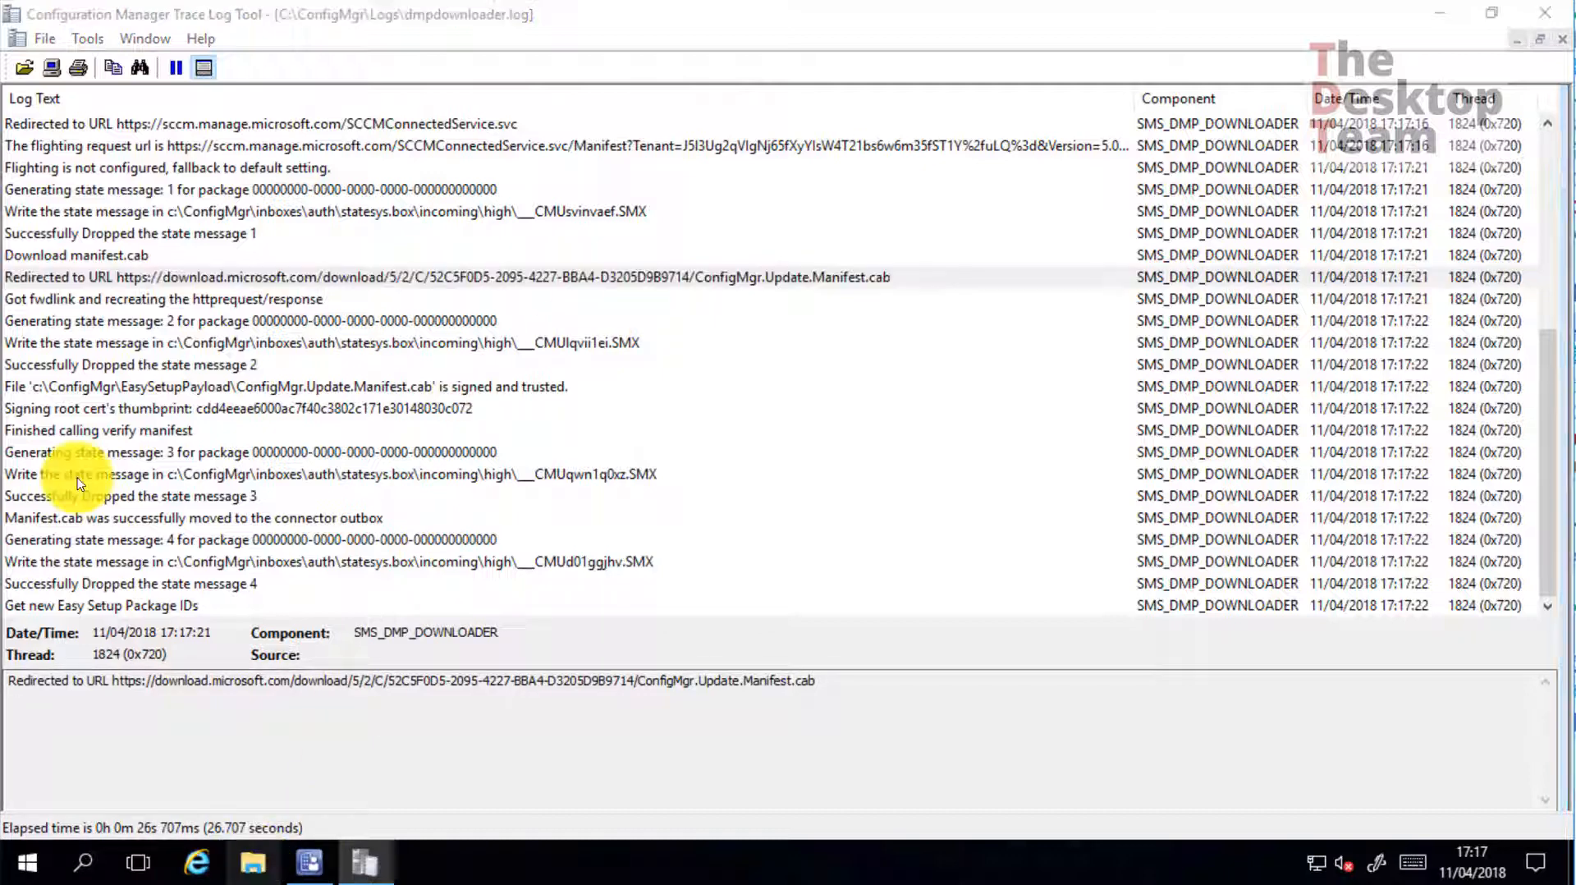
{"action": "left_click", "coordinate": [246, 699]}
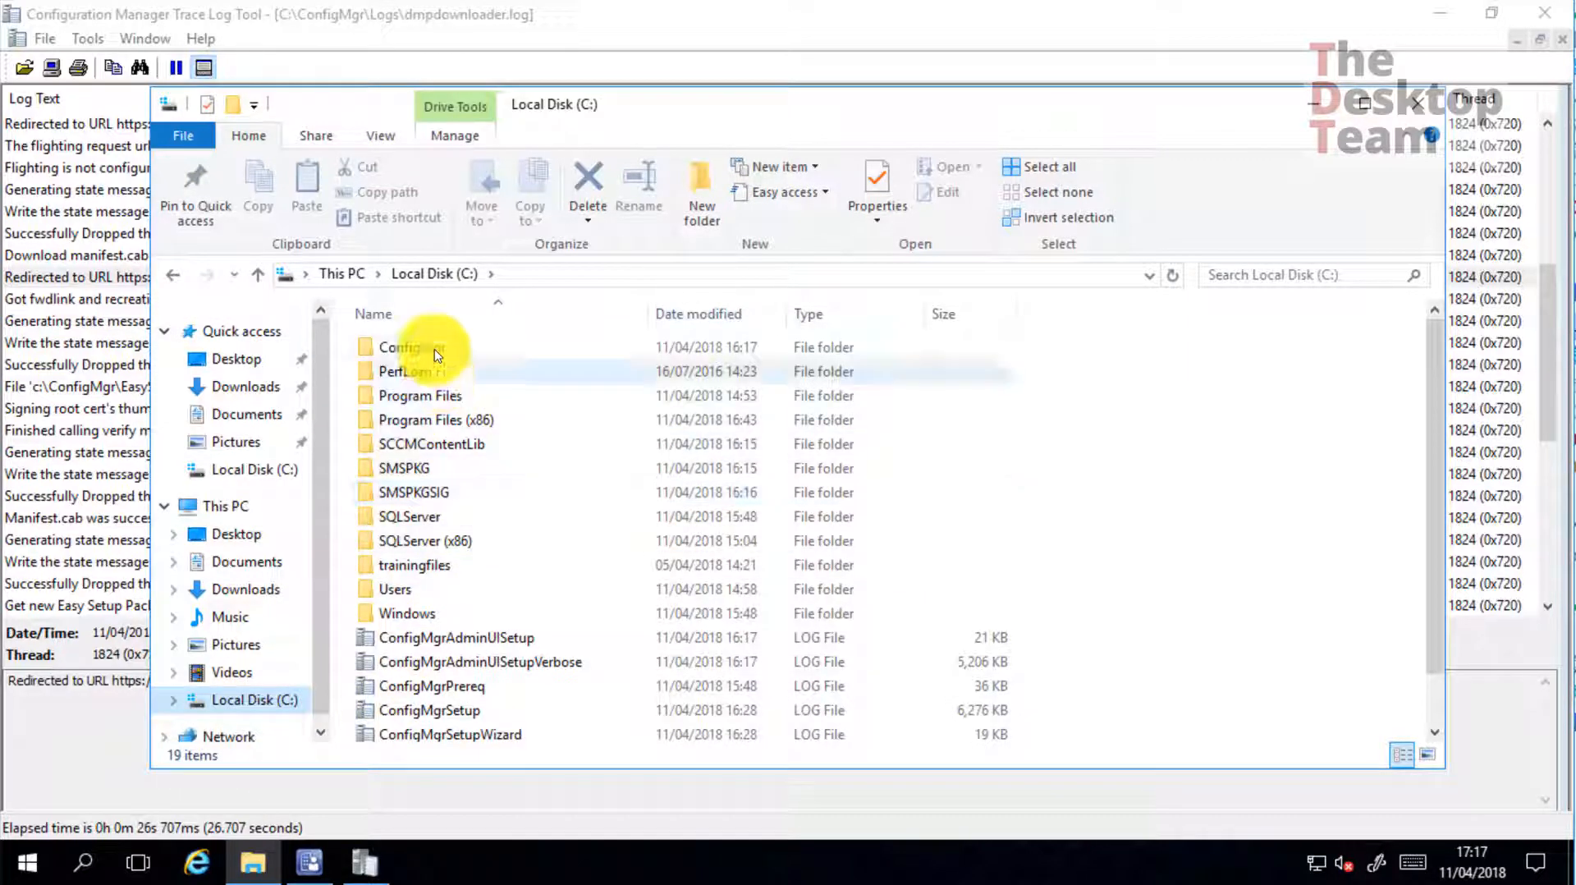
{"action": "double_click", "coordinate": [408, 347]}
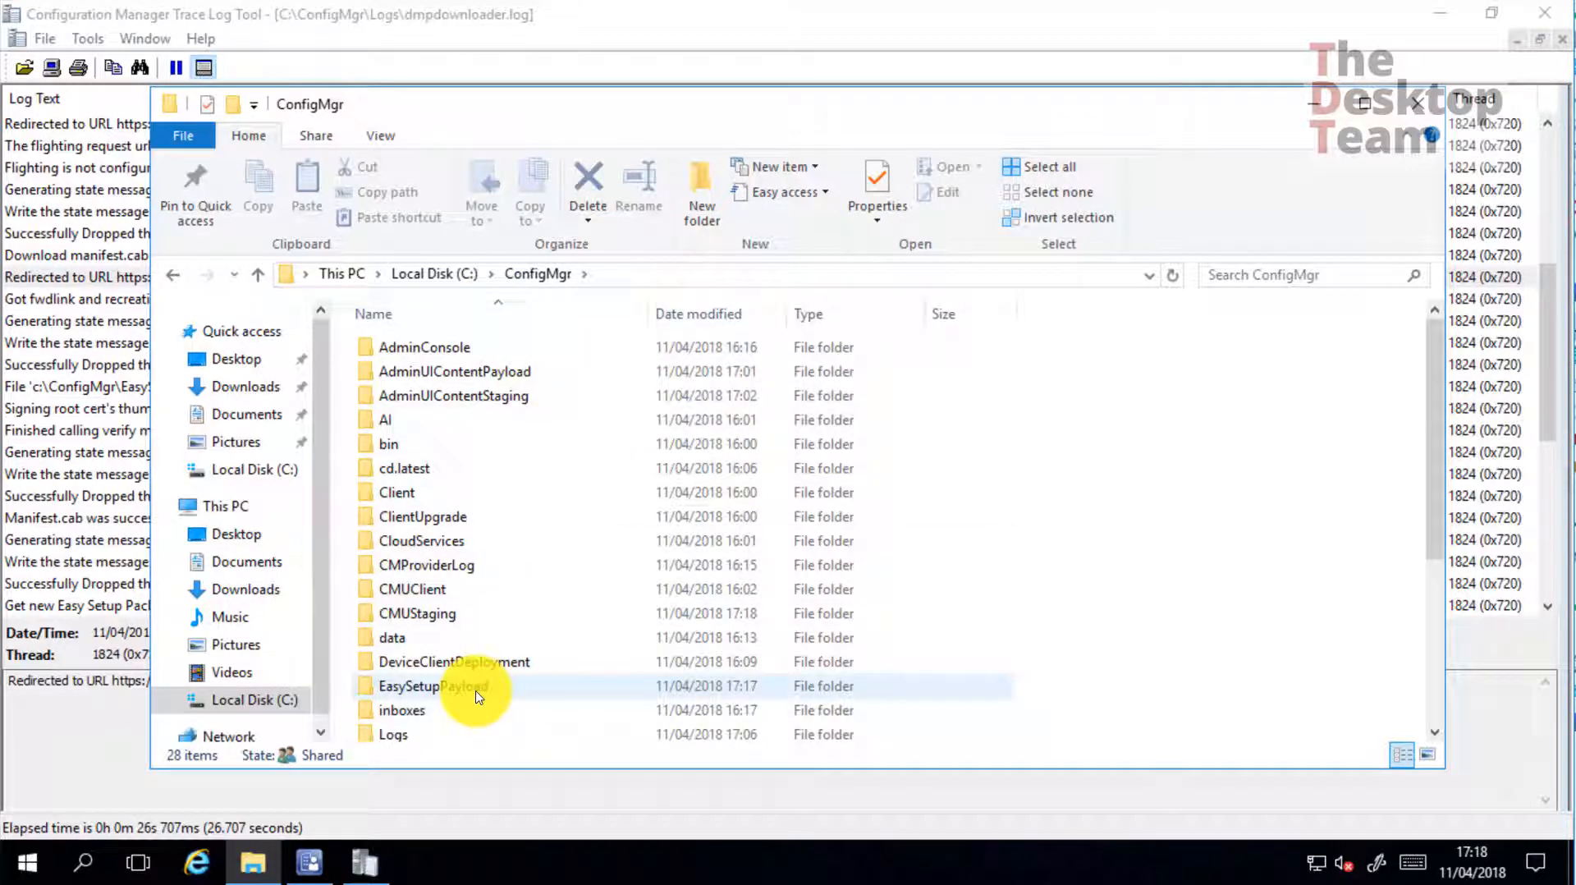
{"action": "left_click", "coordinate": [467, 686]}
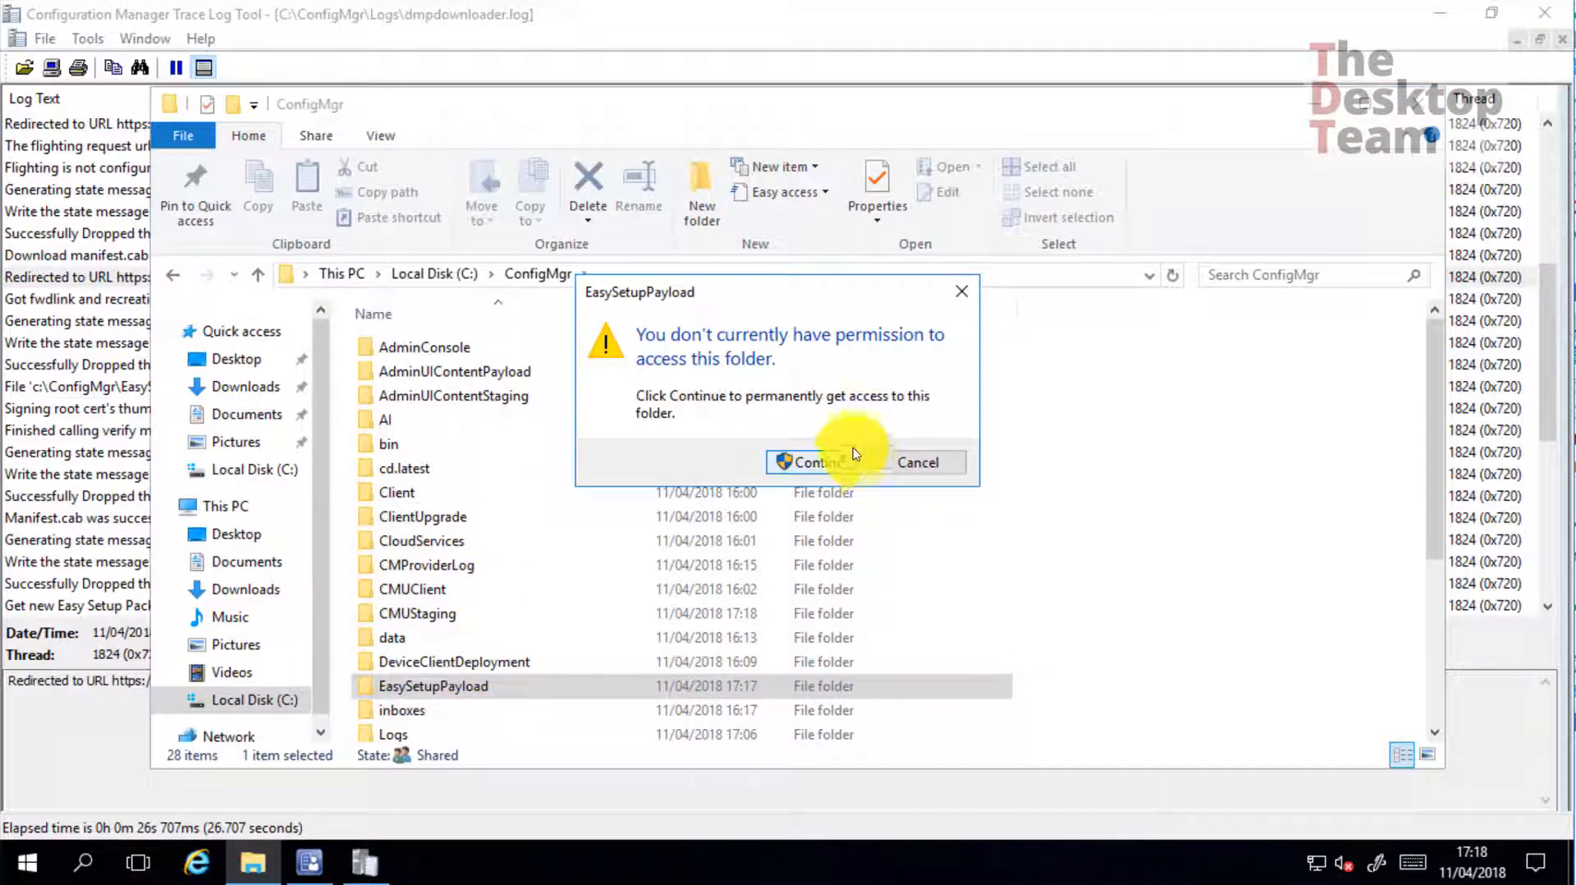
{"action": "left_click", "coordinate": [821, 463]}
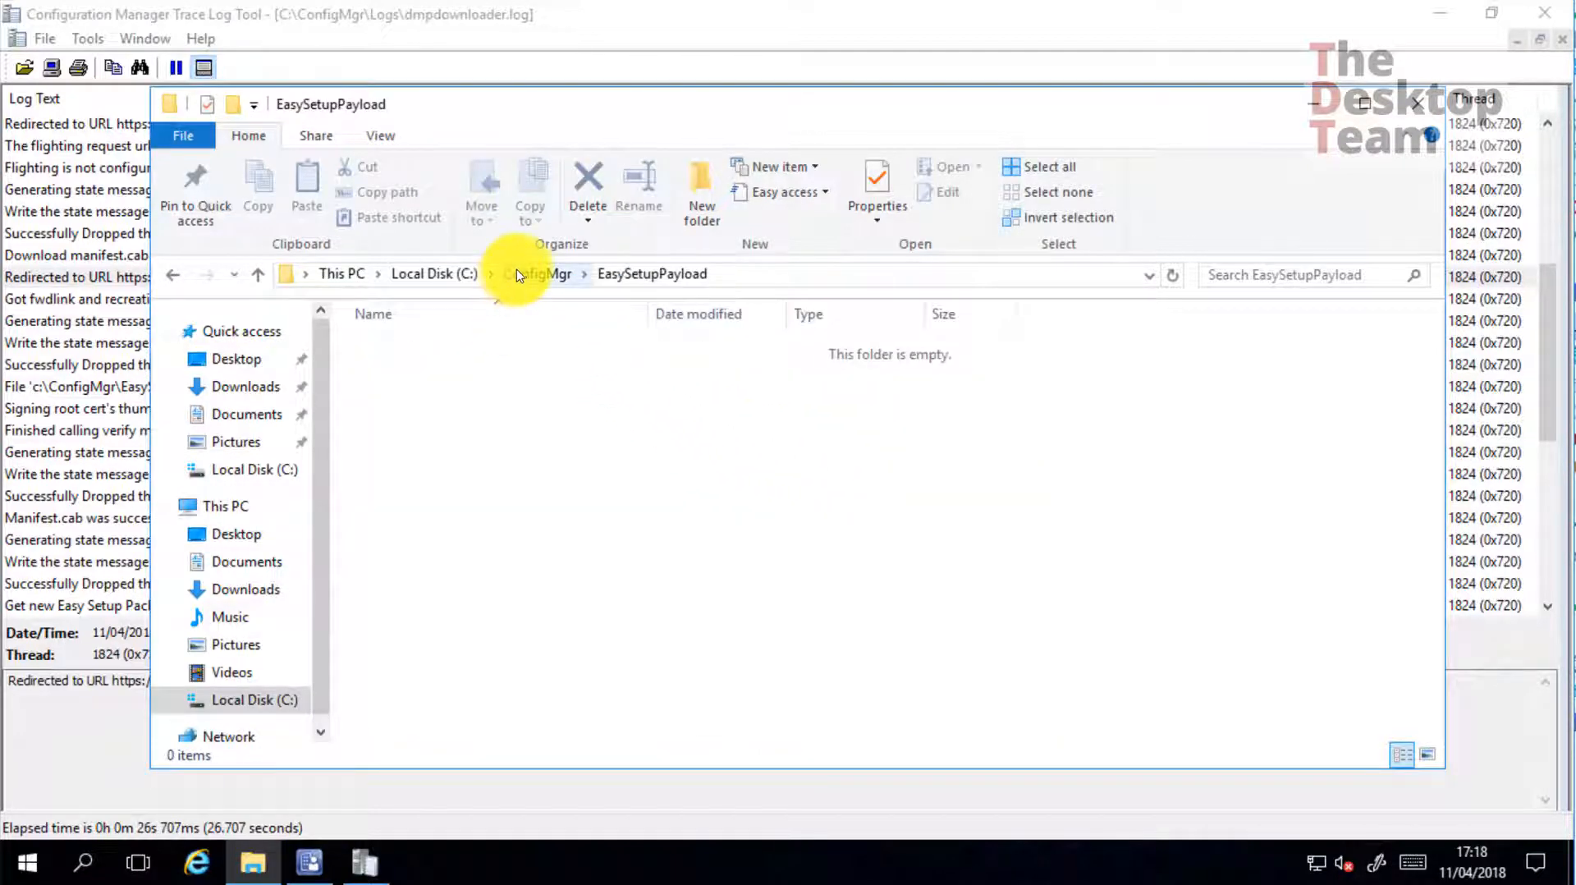
Check the contents of the cd.latest folder under C:\ConfigMgr, accepting access to it, and return to the ConfigMgr folder
{"action": "left_click", "coordinate": [537, 273]}
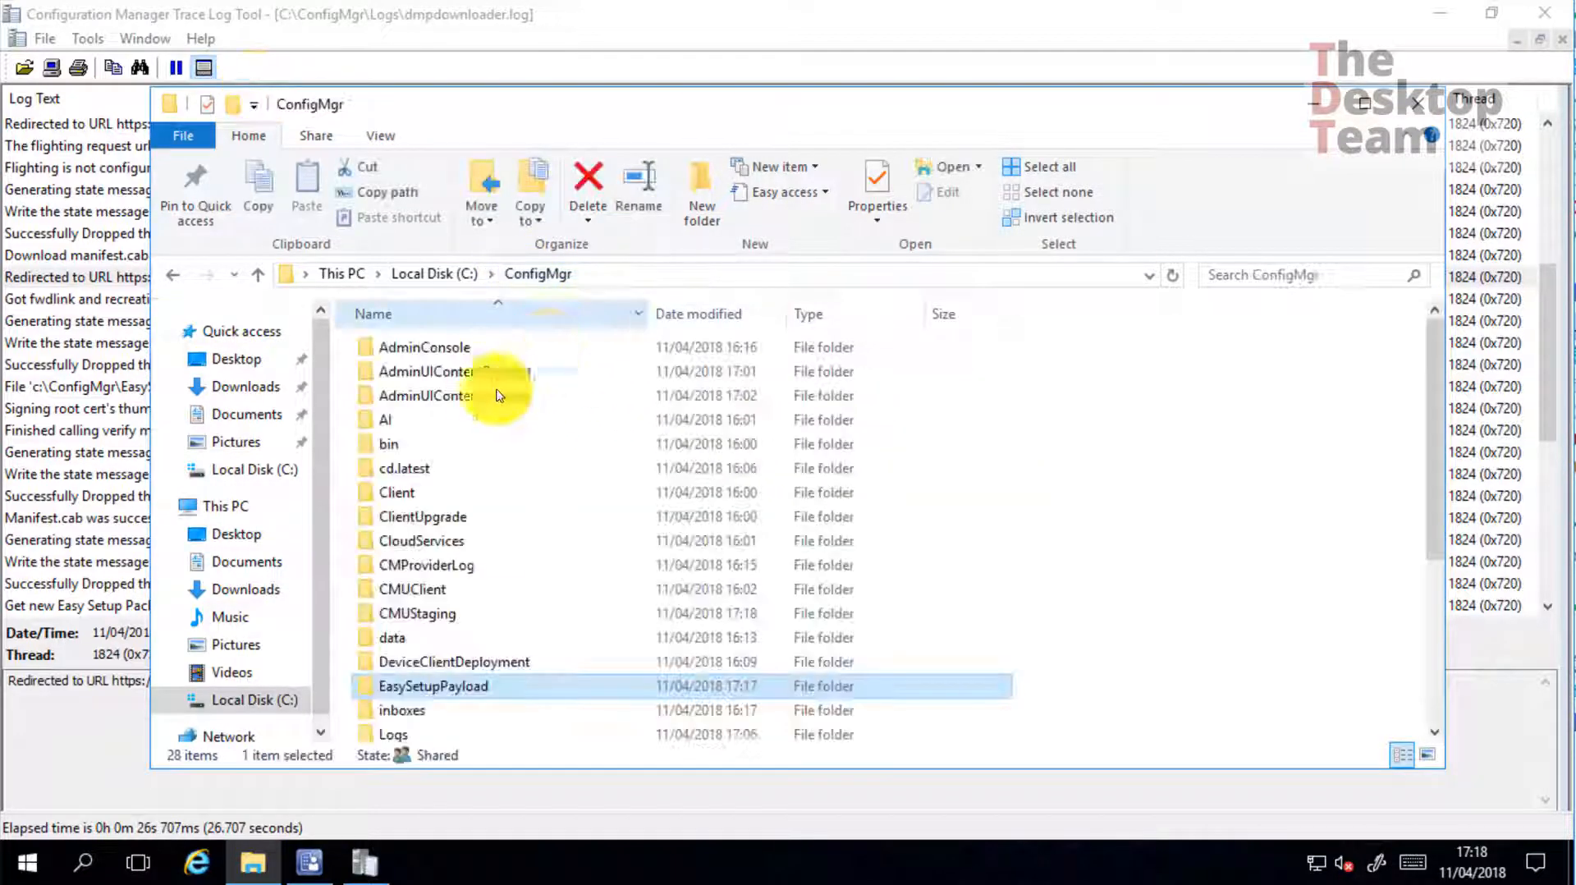
{"action": "double_click", "coordinate": [425, 473]}
{"action": "left_click", "coordinate": [820, 461]}
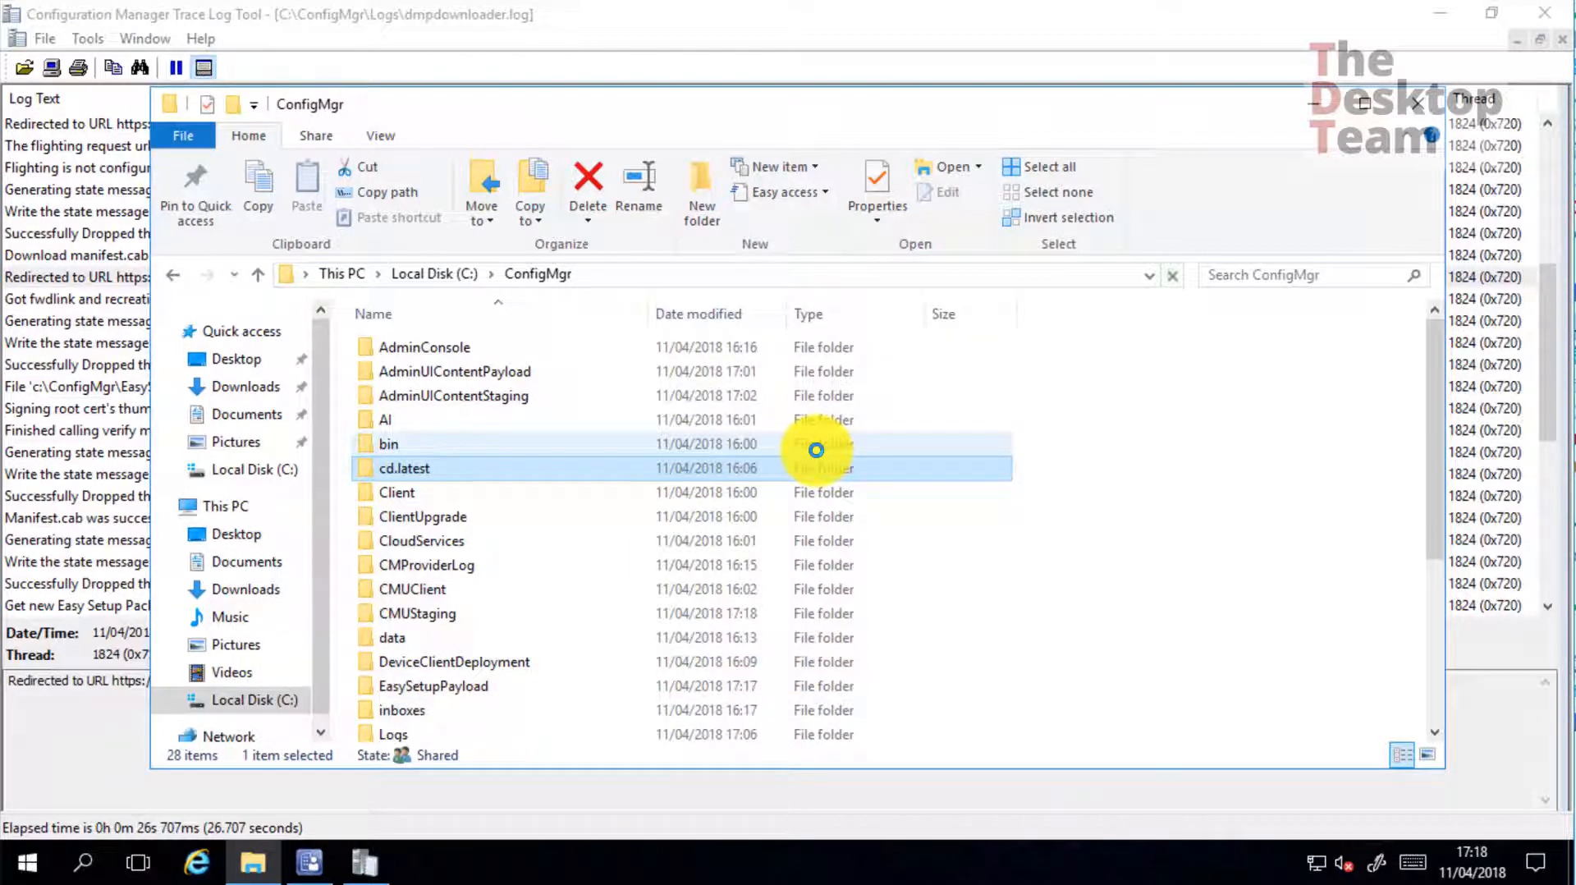
{"action": "left_click", "coordinate": [521, 276]}
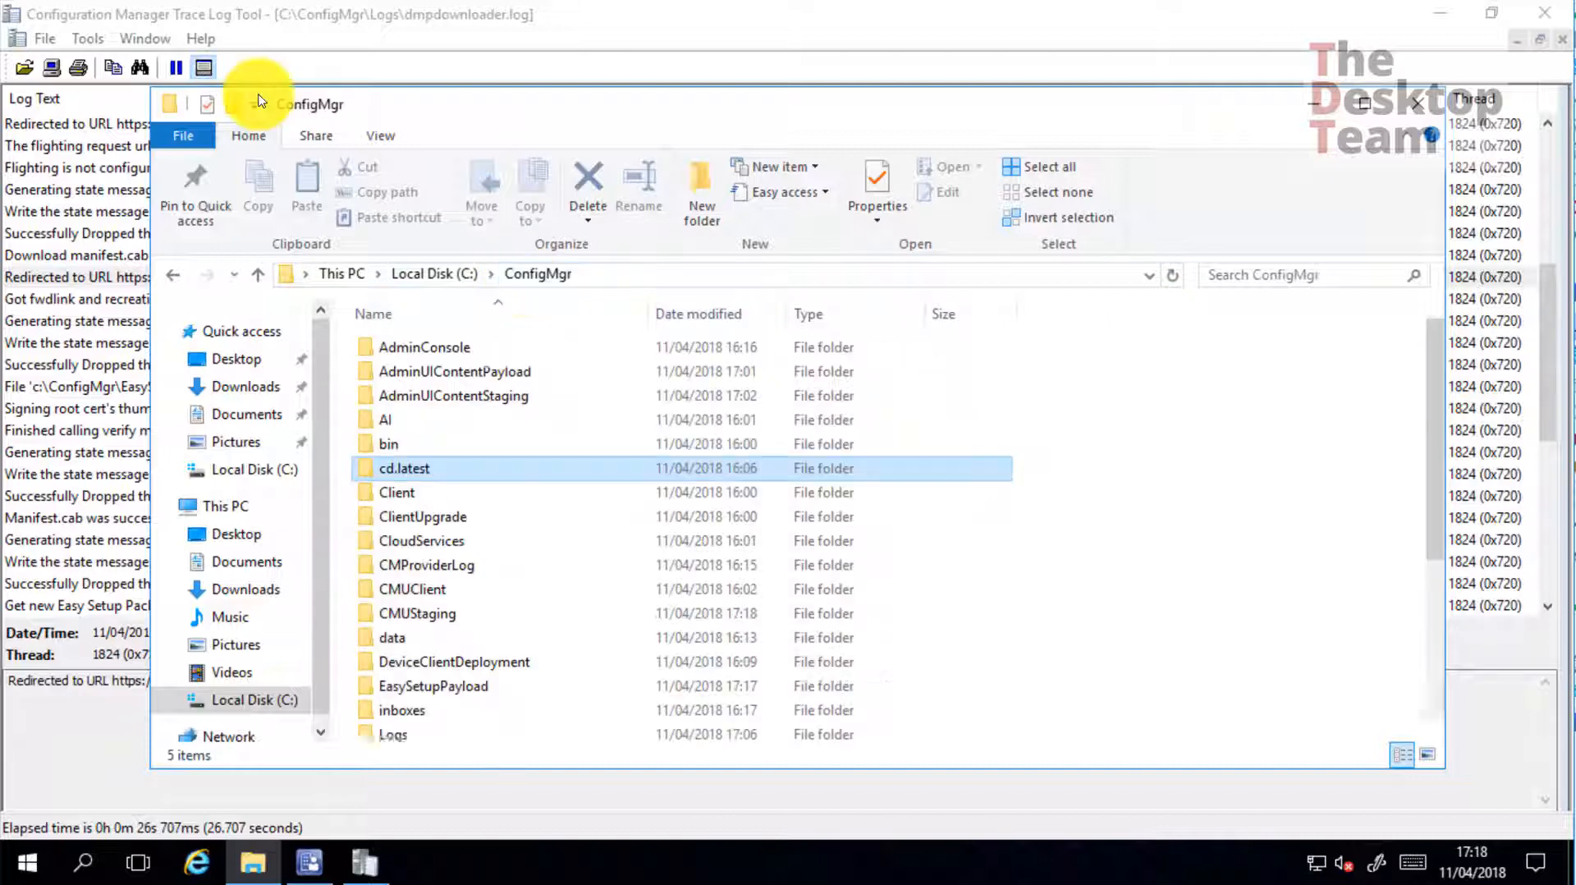
Switch back to the trace log tool and examine the update query error and the easysetup download interval entry in dmpdownloader.log
{"action": "left_click", "coordinate": [123, 657]}
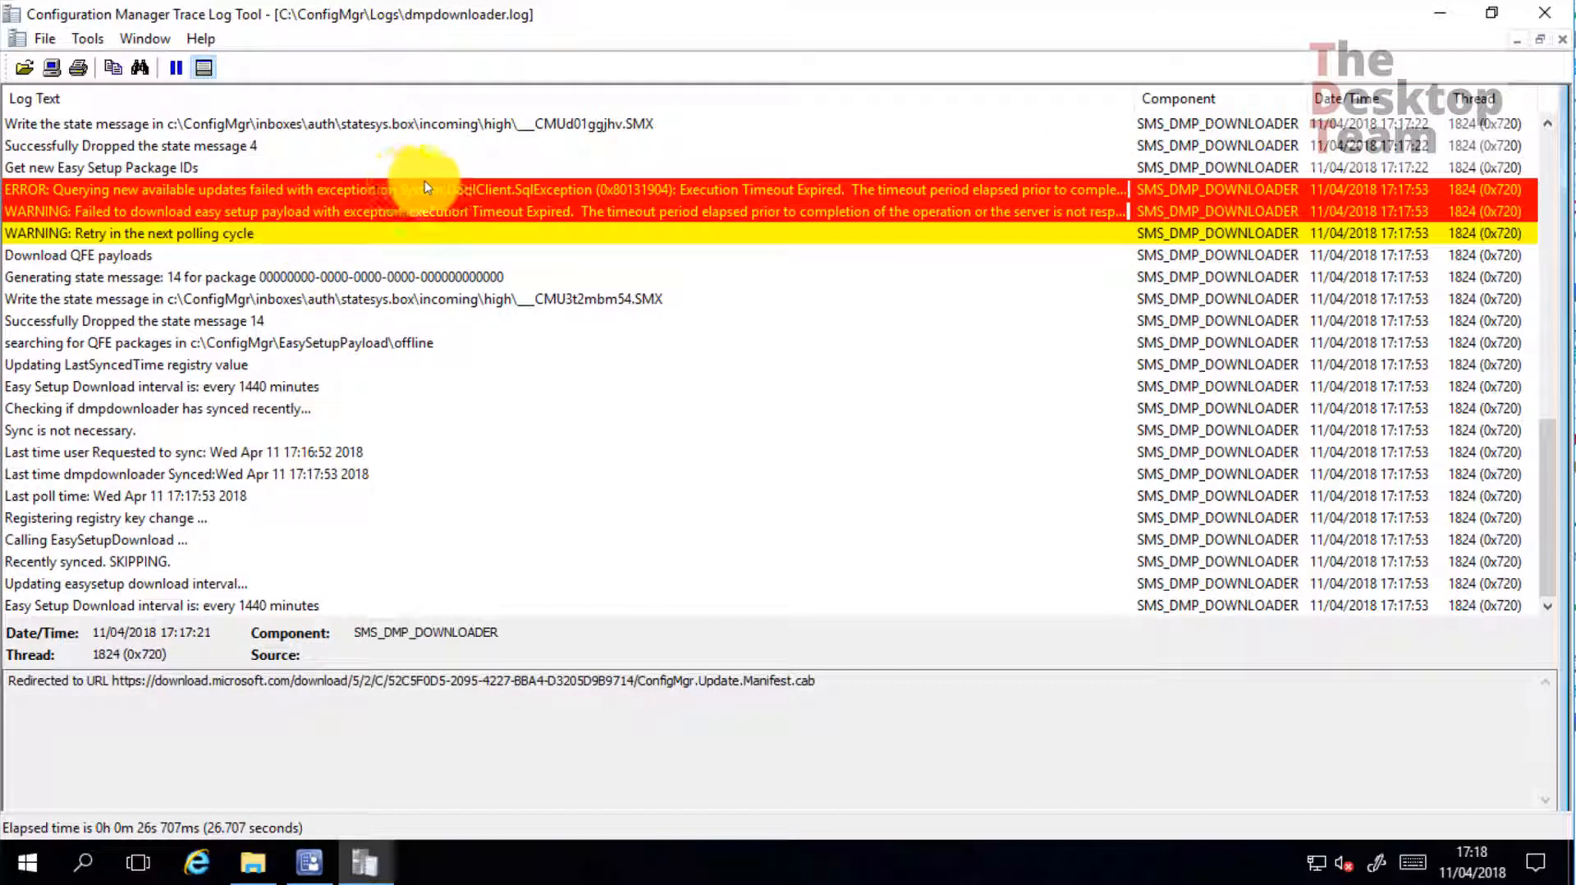
{"action": "left_click", "coordinate": [422, 190]}
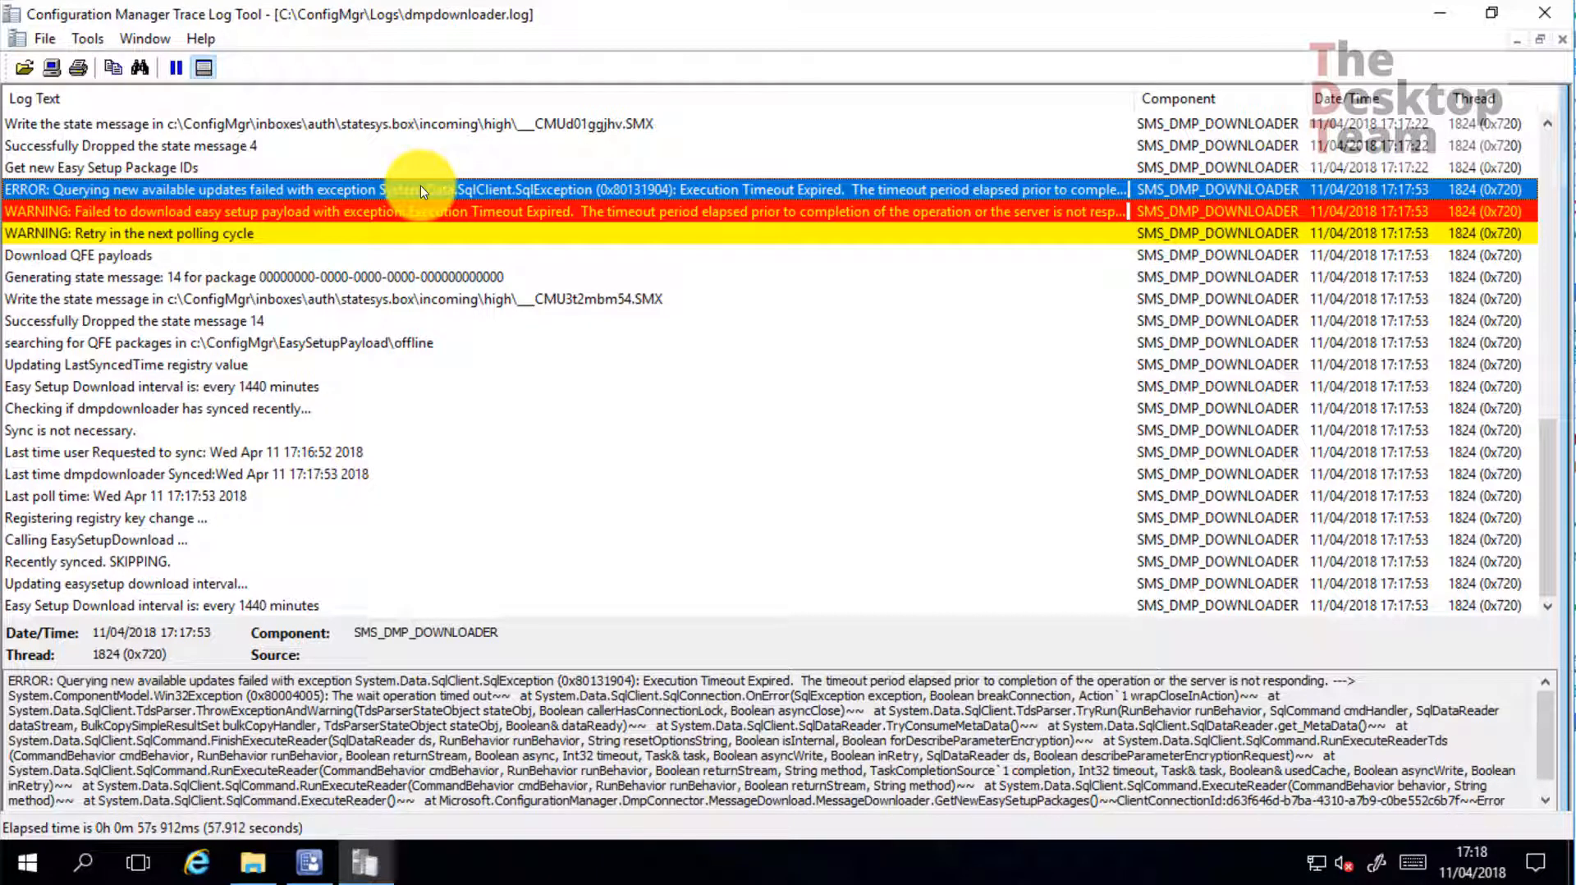
{"action": "left_click", "coordinate": [214, 582]}
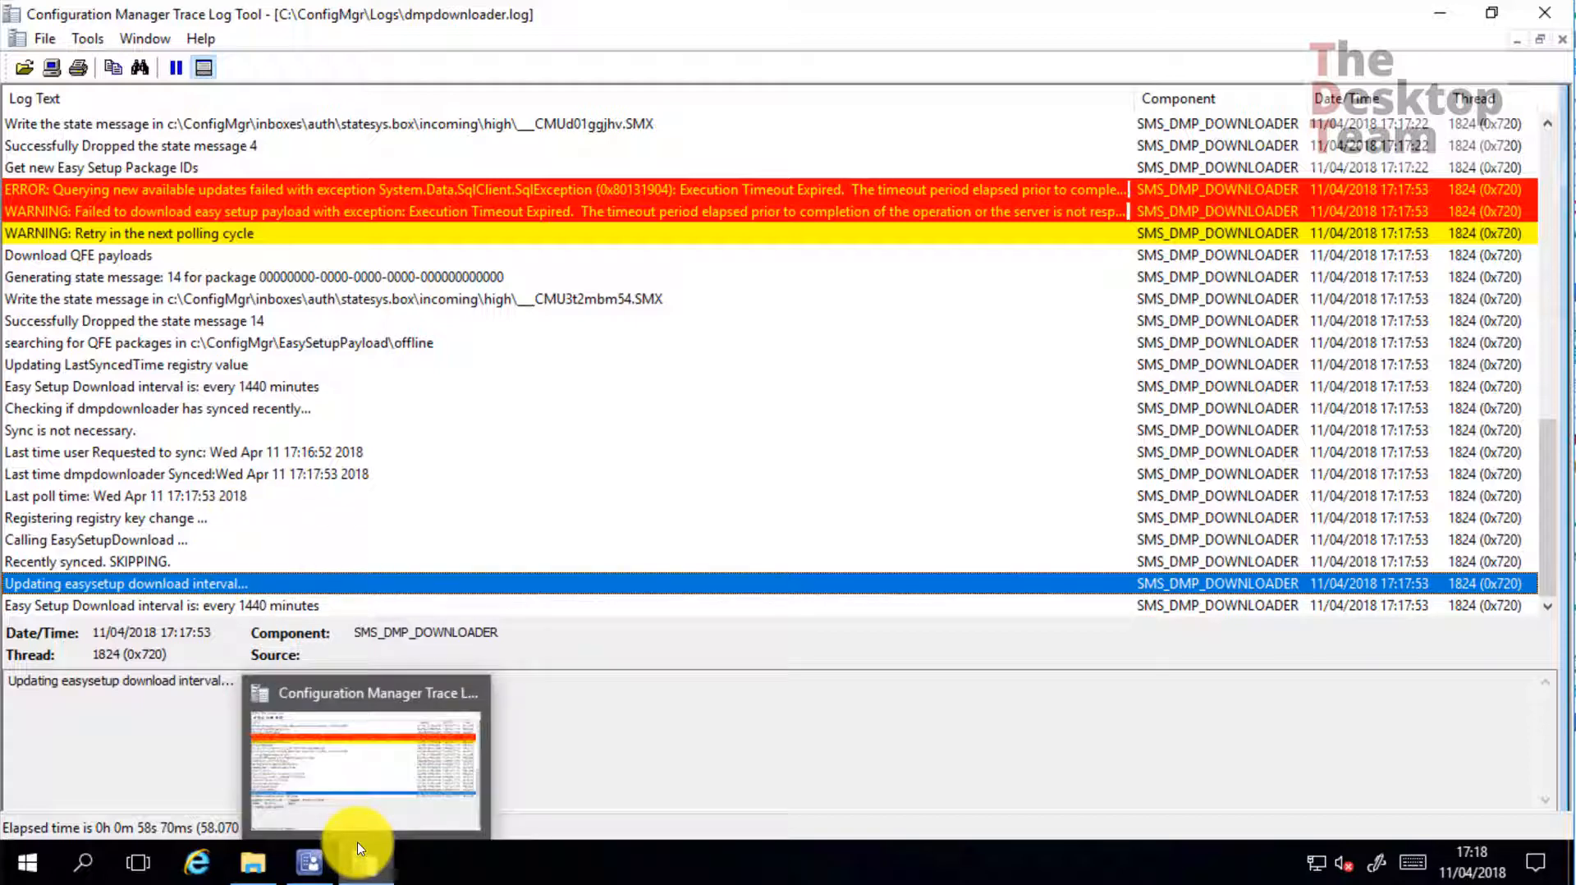
Switch to the Configuration Manager console, refresh Updates and Servicing in the Administration workspace, and check the Configuration Manager 1710 update's download state
{"action": "left_click", "coordinate": [320, 857]}
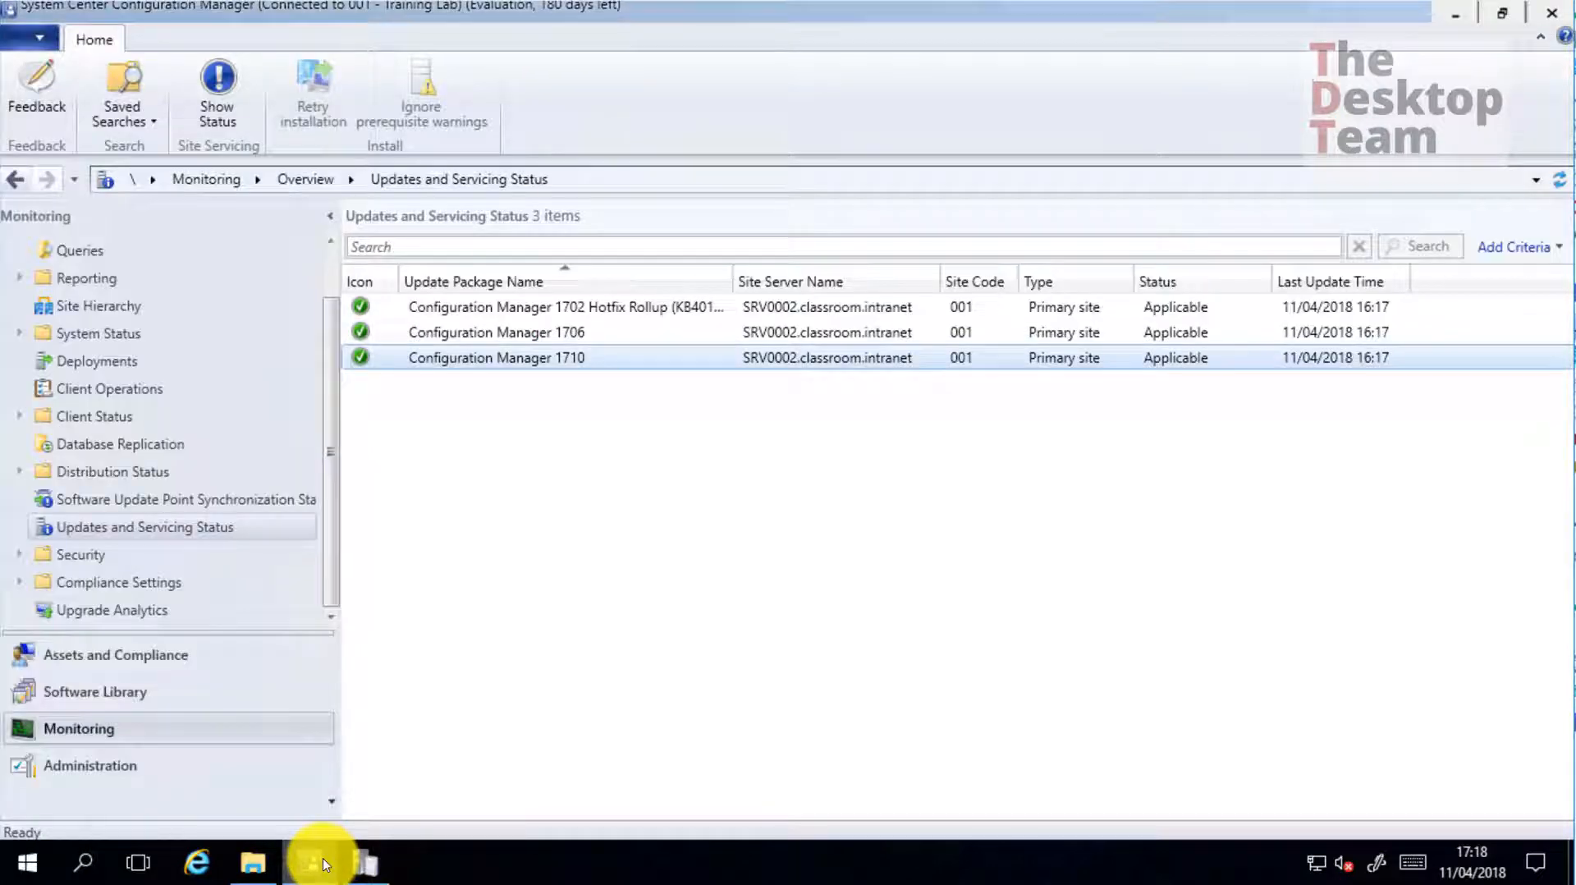
{"action": "left_click", "coordinate": [240, 776]}
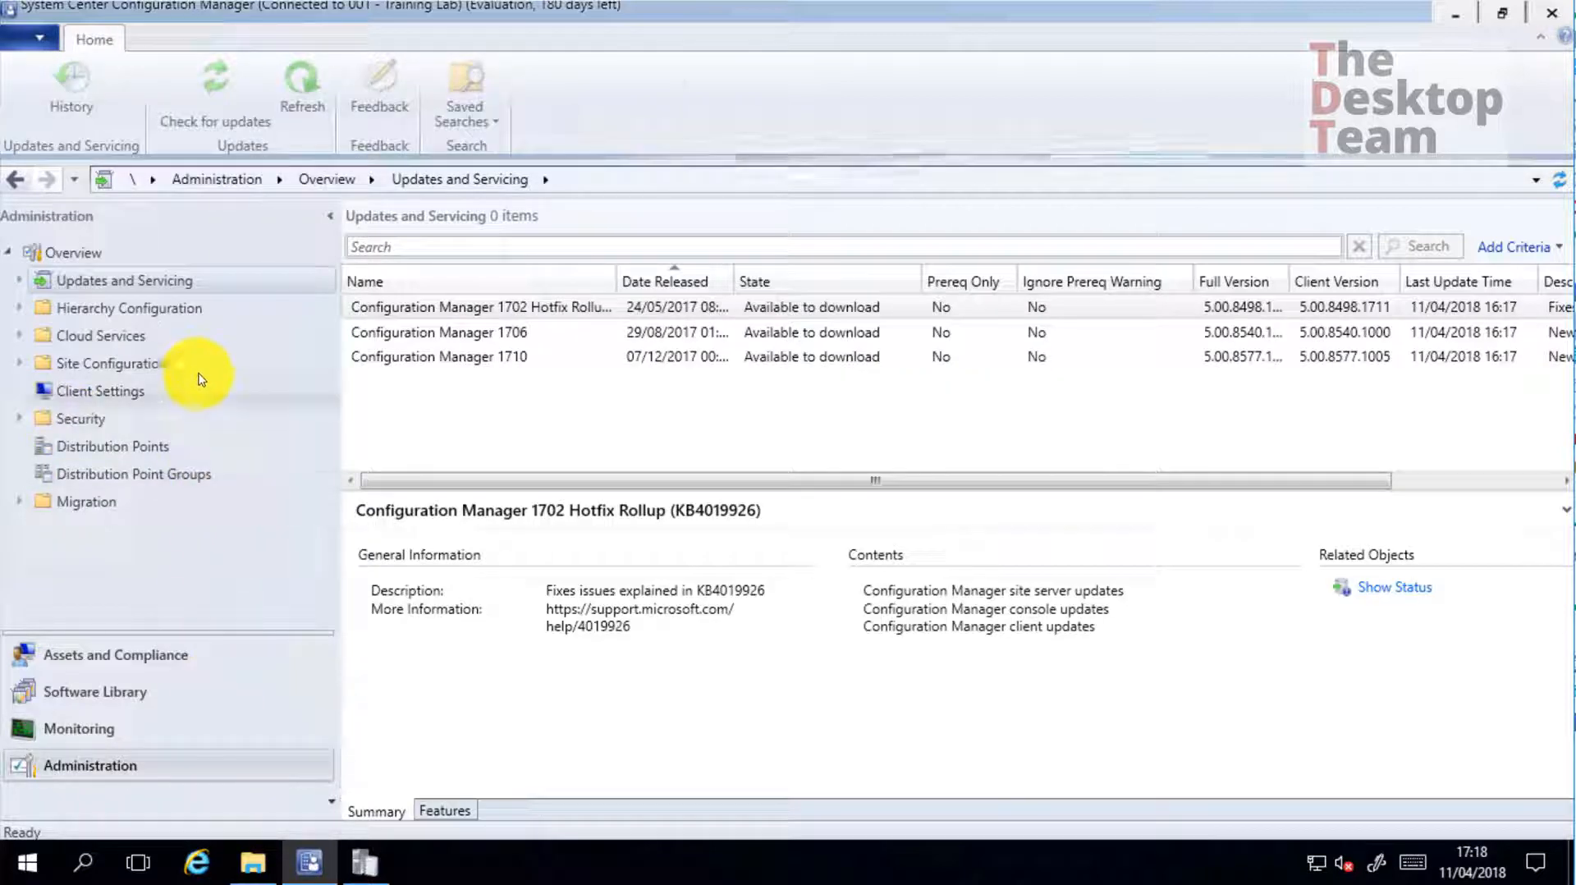
{"action": "left_click", "coordinate": [560, 362]}
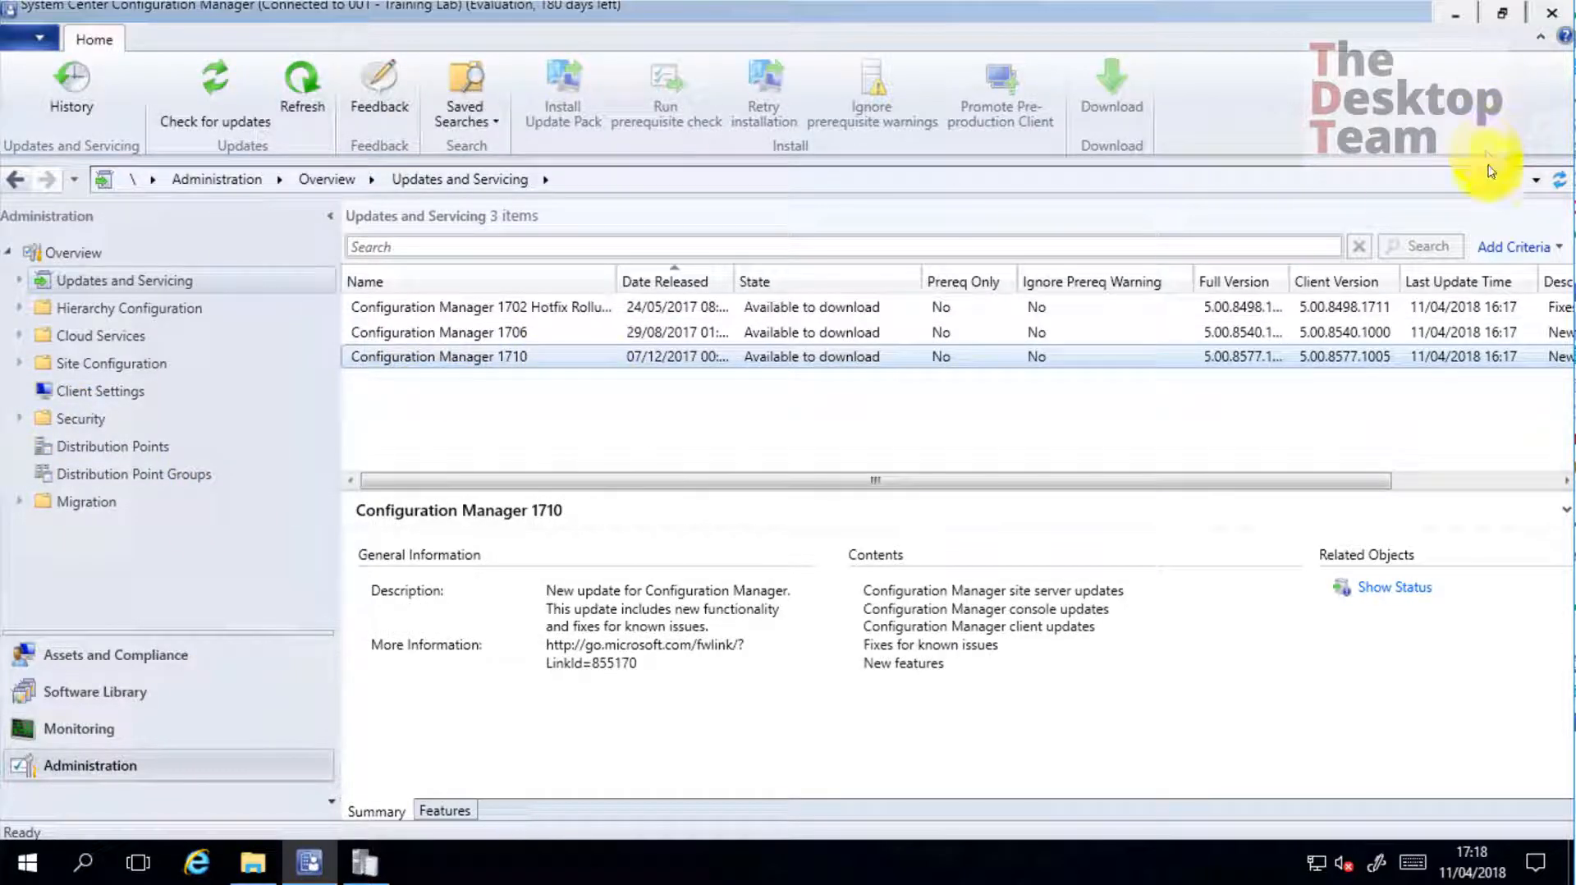
{"action": "left_click", "coordinate": [1117, 61]}
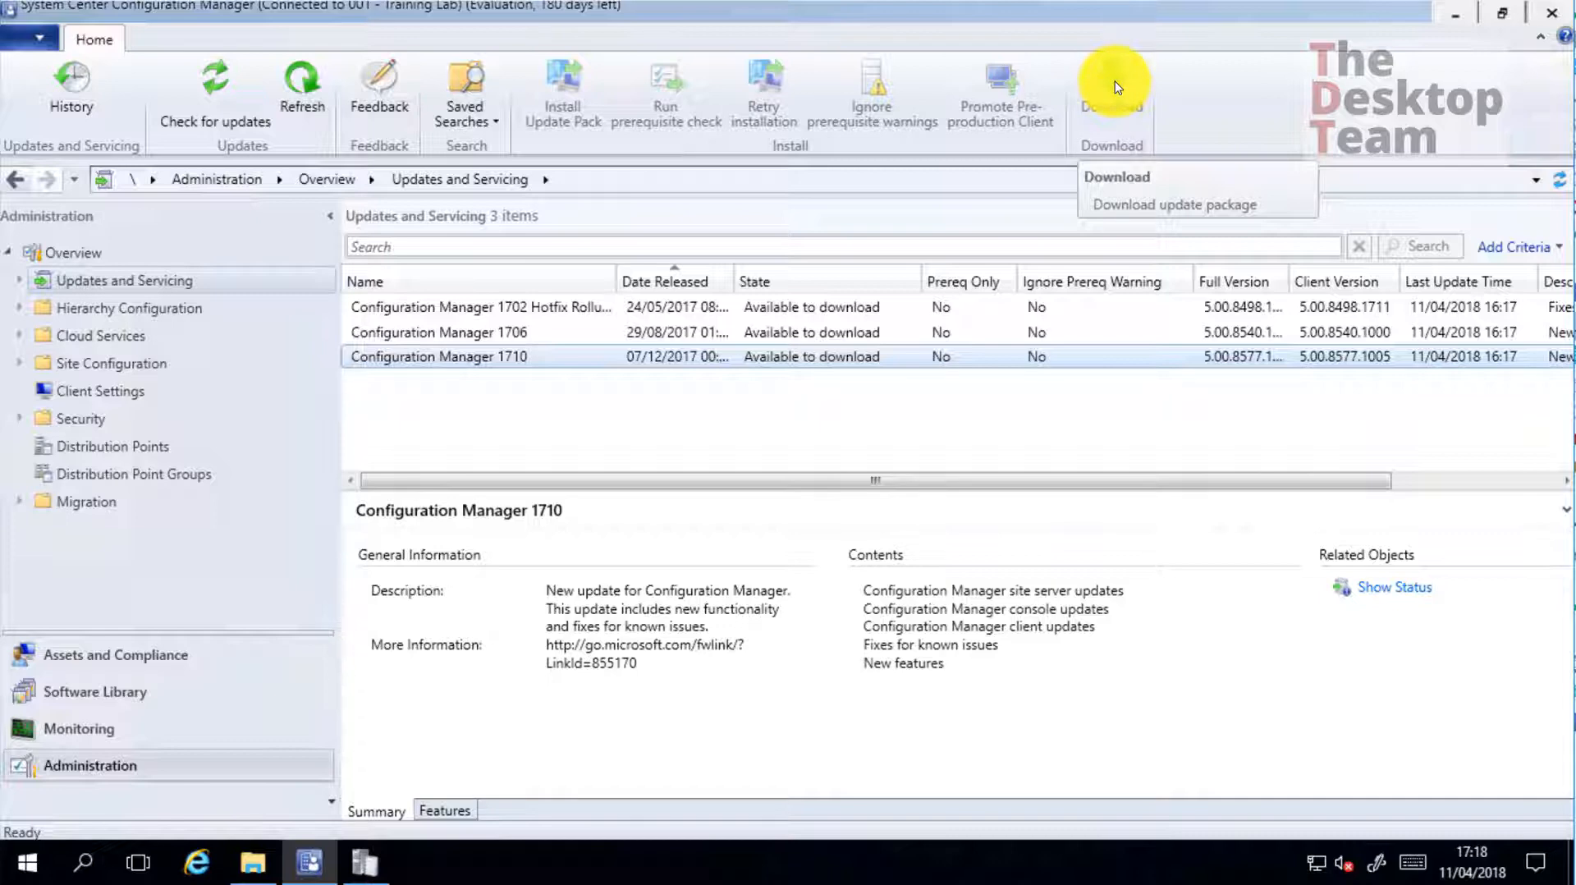
{"action": "left_click", "coordinate": [1559, 179]}
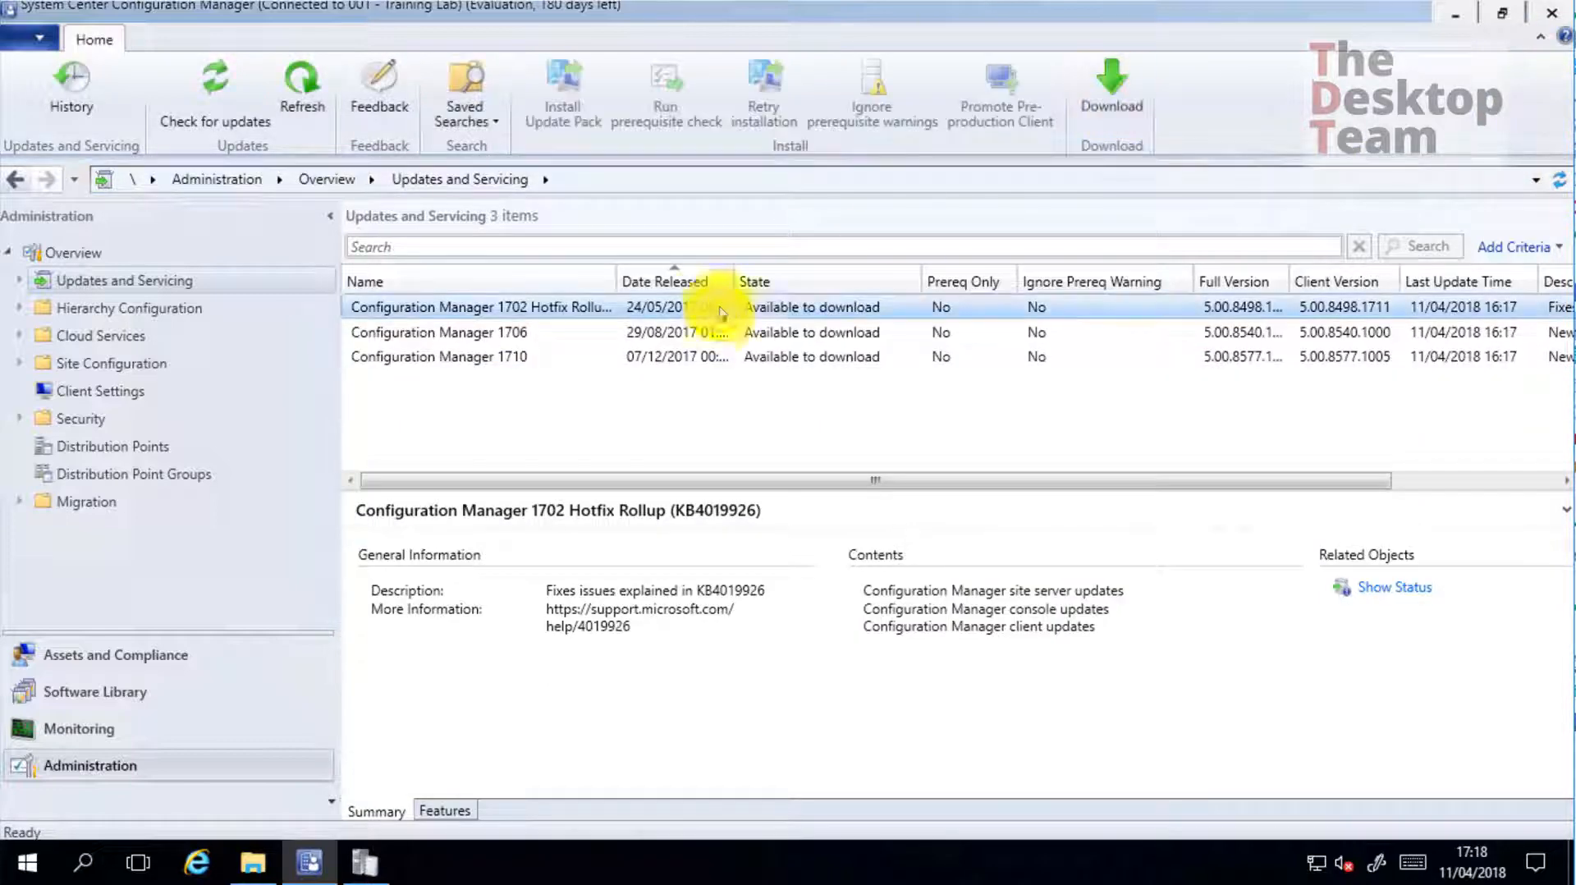
{"action": "left_click", "coordinate": [727, 360]}
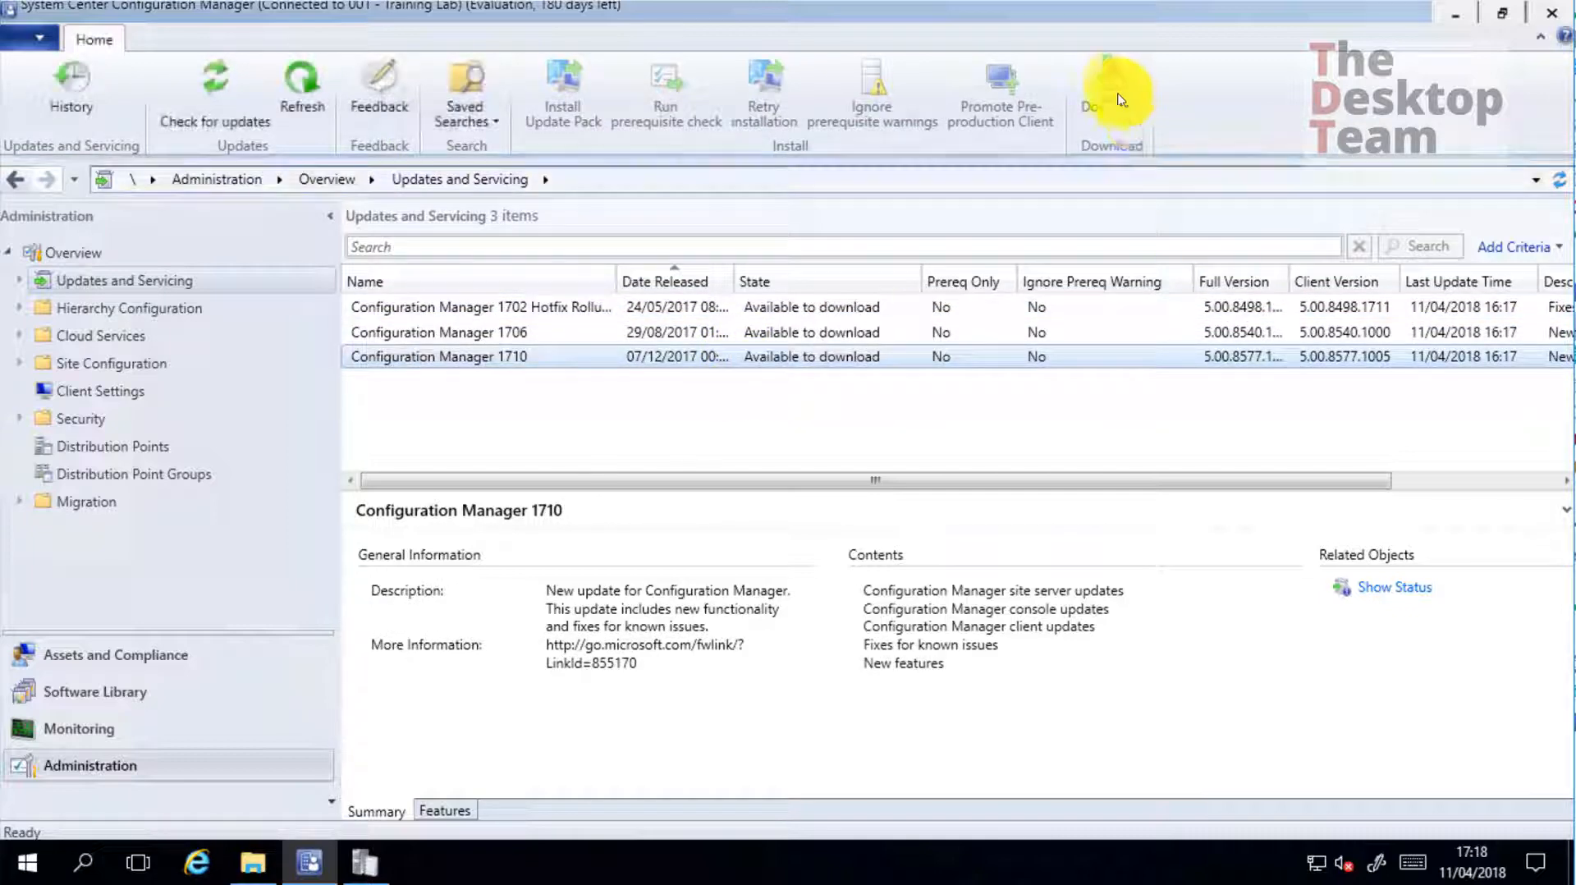
Switch to the trace log tool, launch the Registry Editor, and allow it to make changes to the device
{"action": "left_click", "coordinate": [361, 862]}
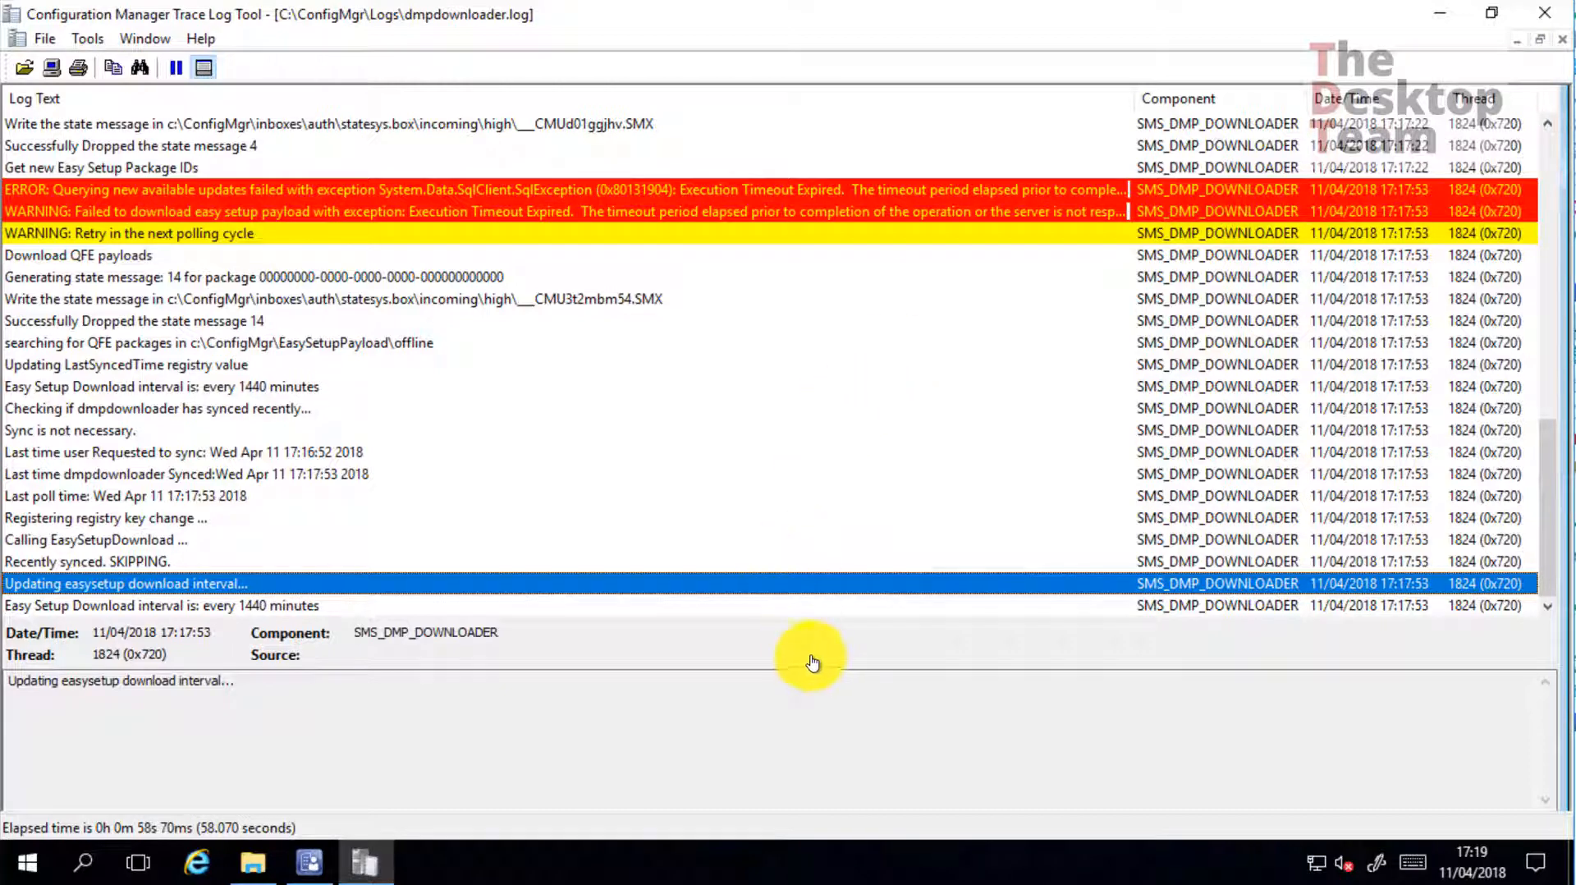
{"action": "key", "text": "super+r"}
{"action": "type", "text": "r"}
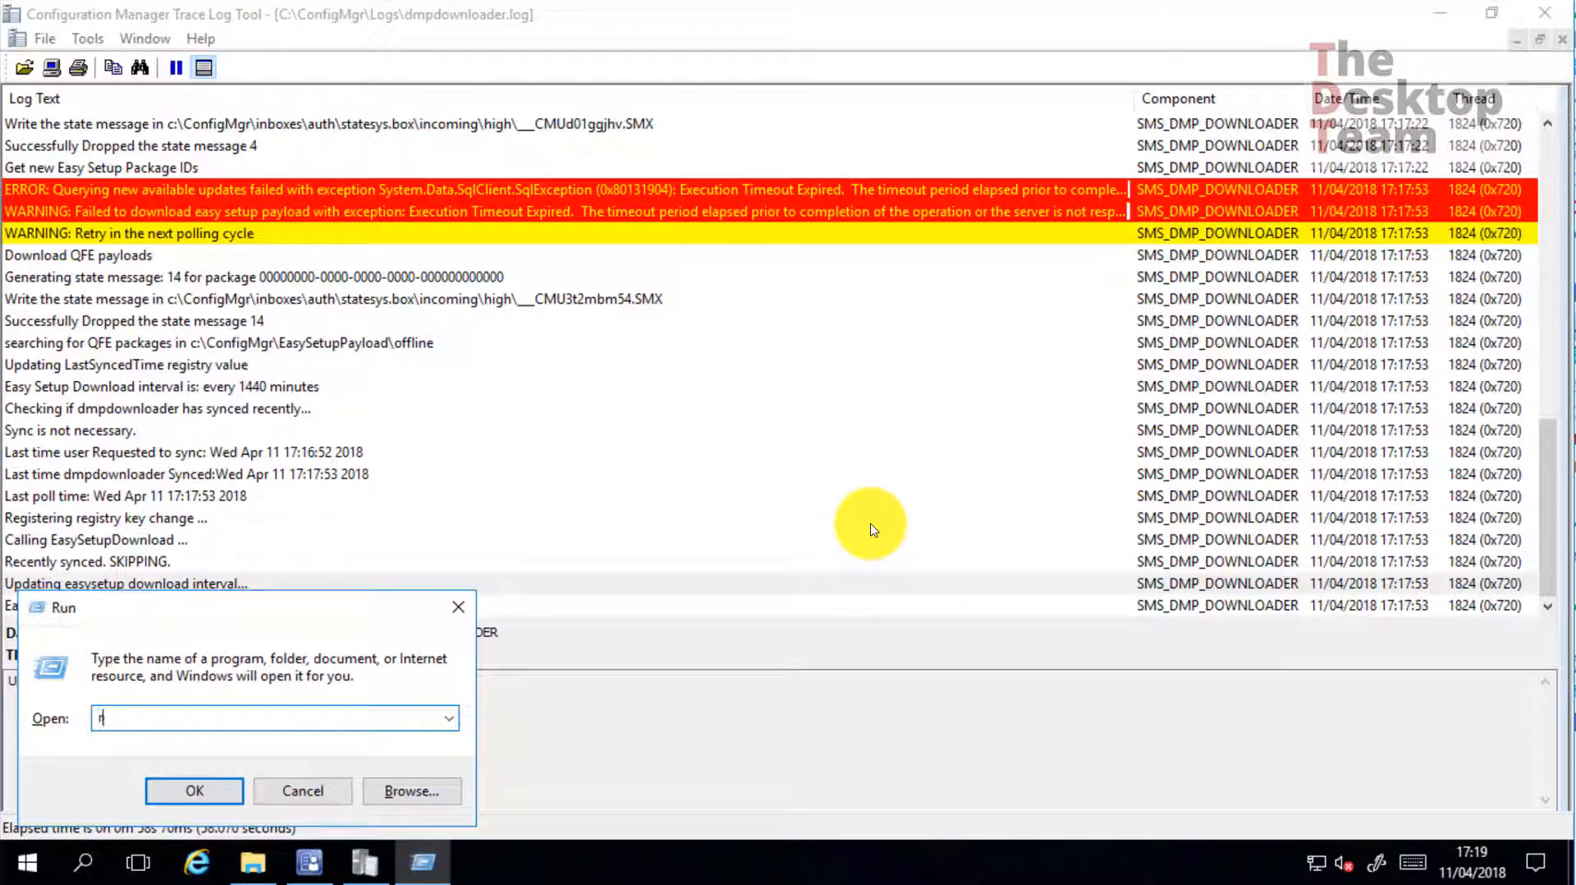
{"action": "key", "text": "Return"}
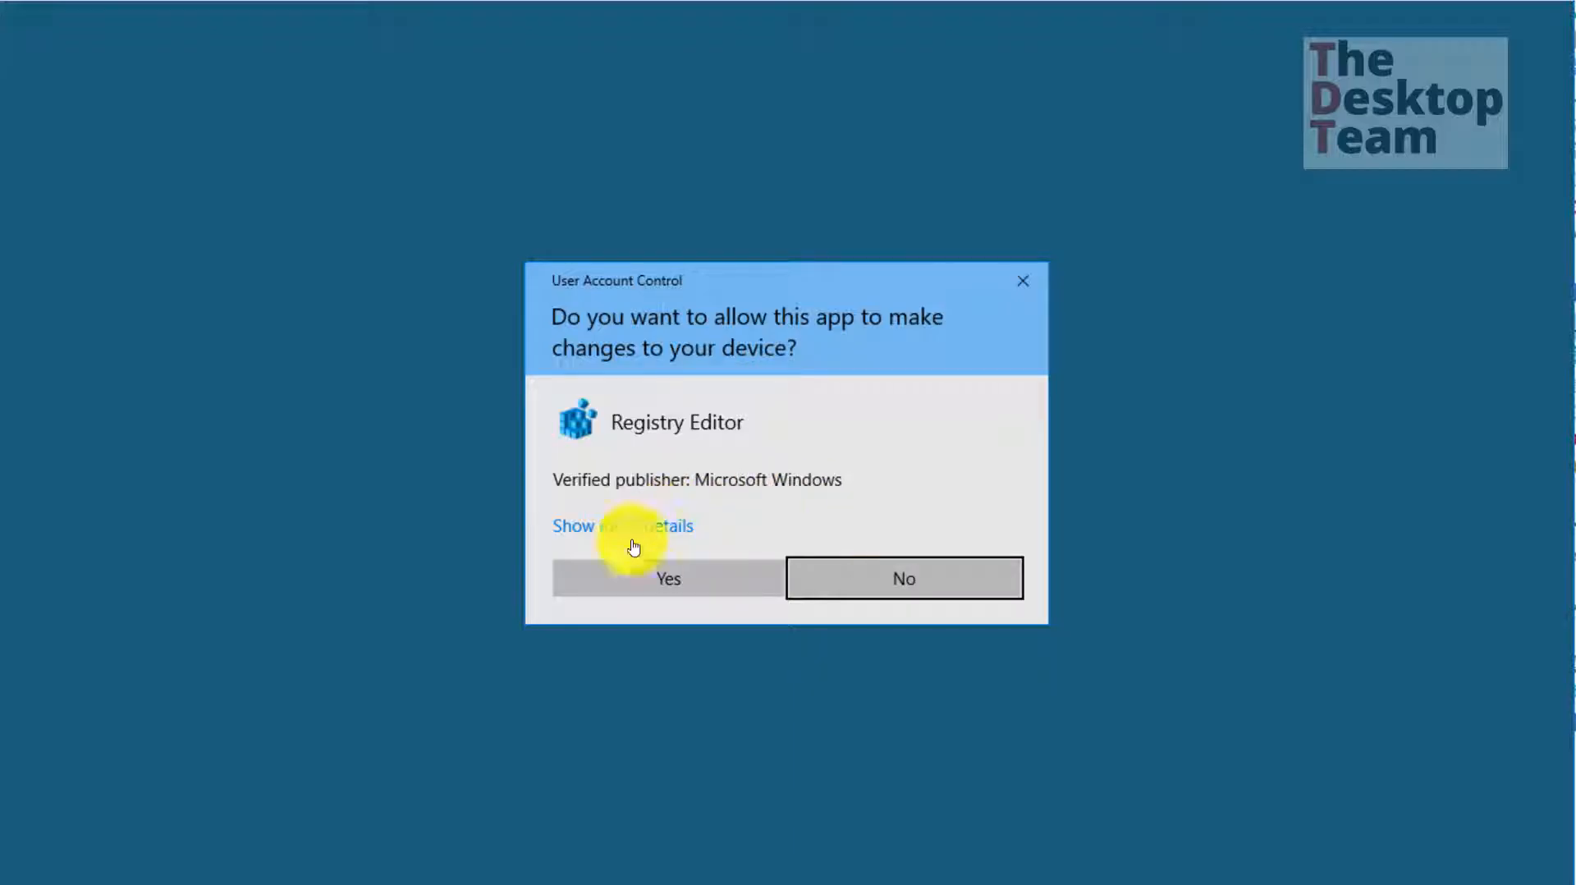
{"action": "left_click", "coordinate": [644, 581]}
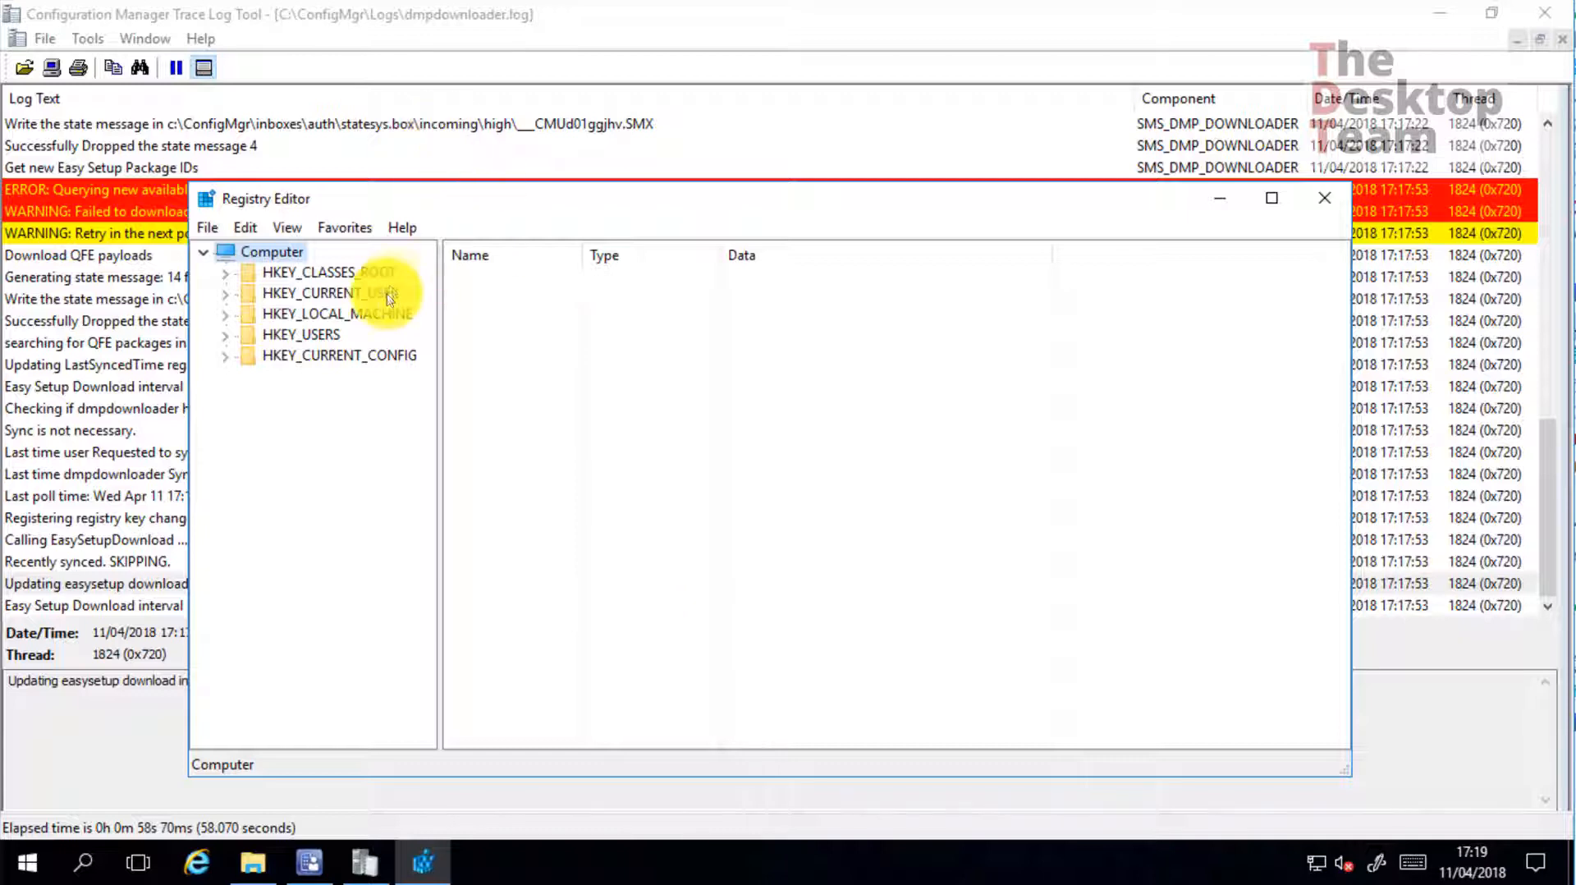
Expand HKEY_LOCAL_MACHINE\SOFTWARE\Microsoft\SMS in the registry tree and widen the key pane
{"action": "double_click", "coordinate": [369, 319]}
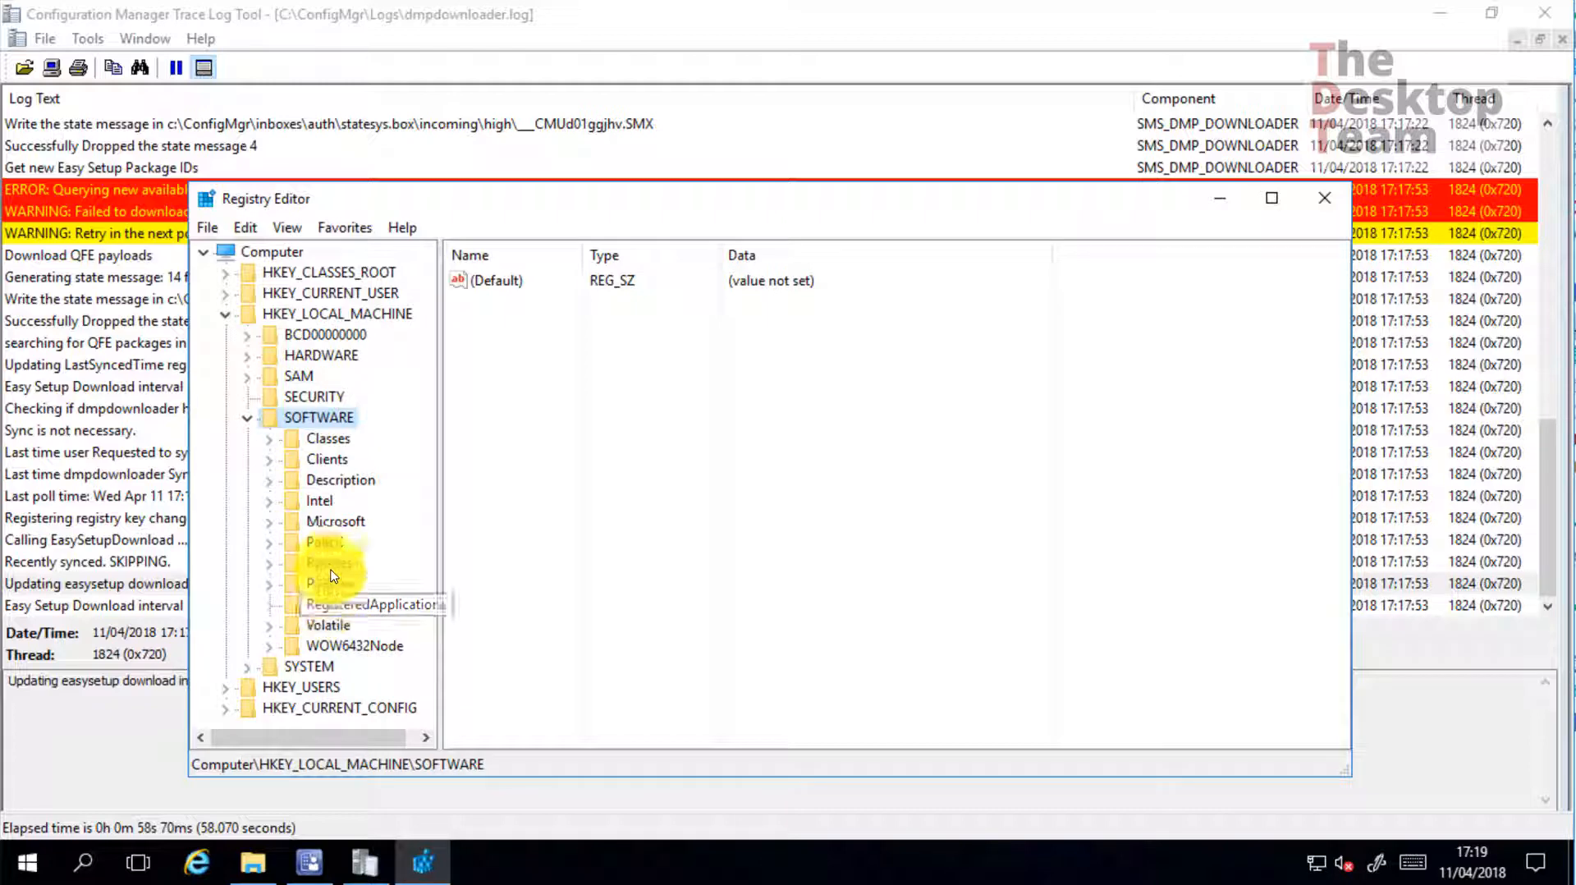
{"action": "double_click", "coordinate": [336, 521]}
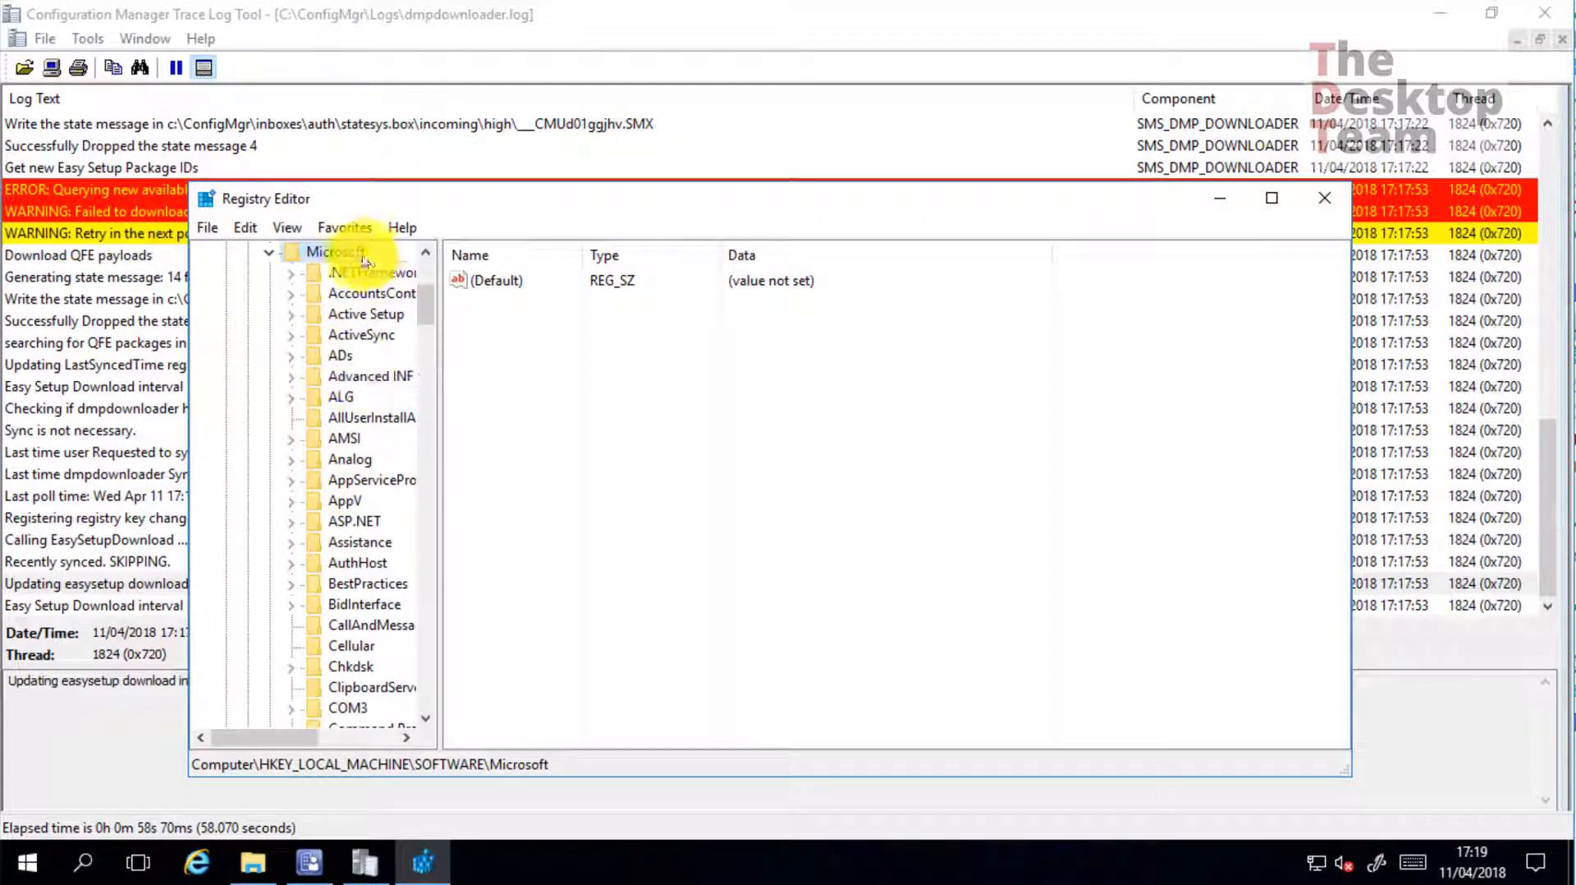
{"action": "type", "text": "sms"}
{"action": "scroll", "coordinate": [386, 410], "scroll_direction": "down", "scroll_amount": 4}
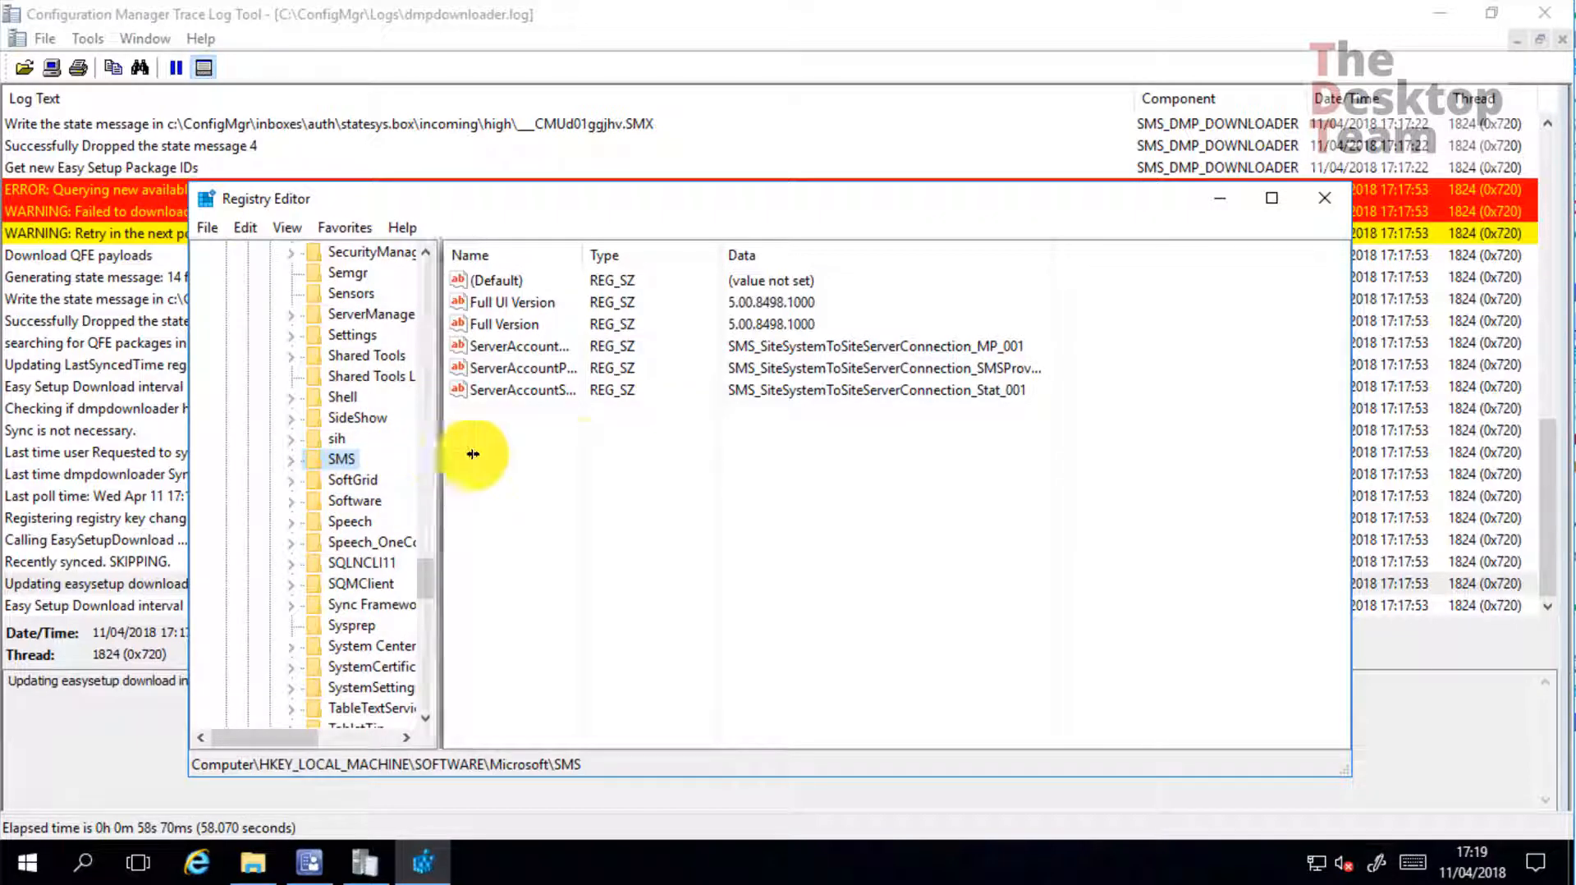
{"action": "left_click_drag", "start_coordinate": [441, 460], "coordinate": [581, 459]}
{"action": "left_click", "coordinate": [292, 462]}
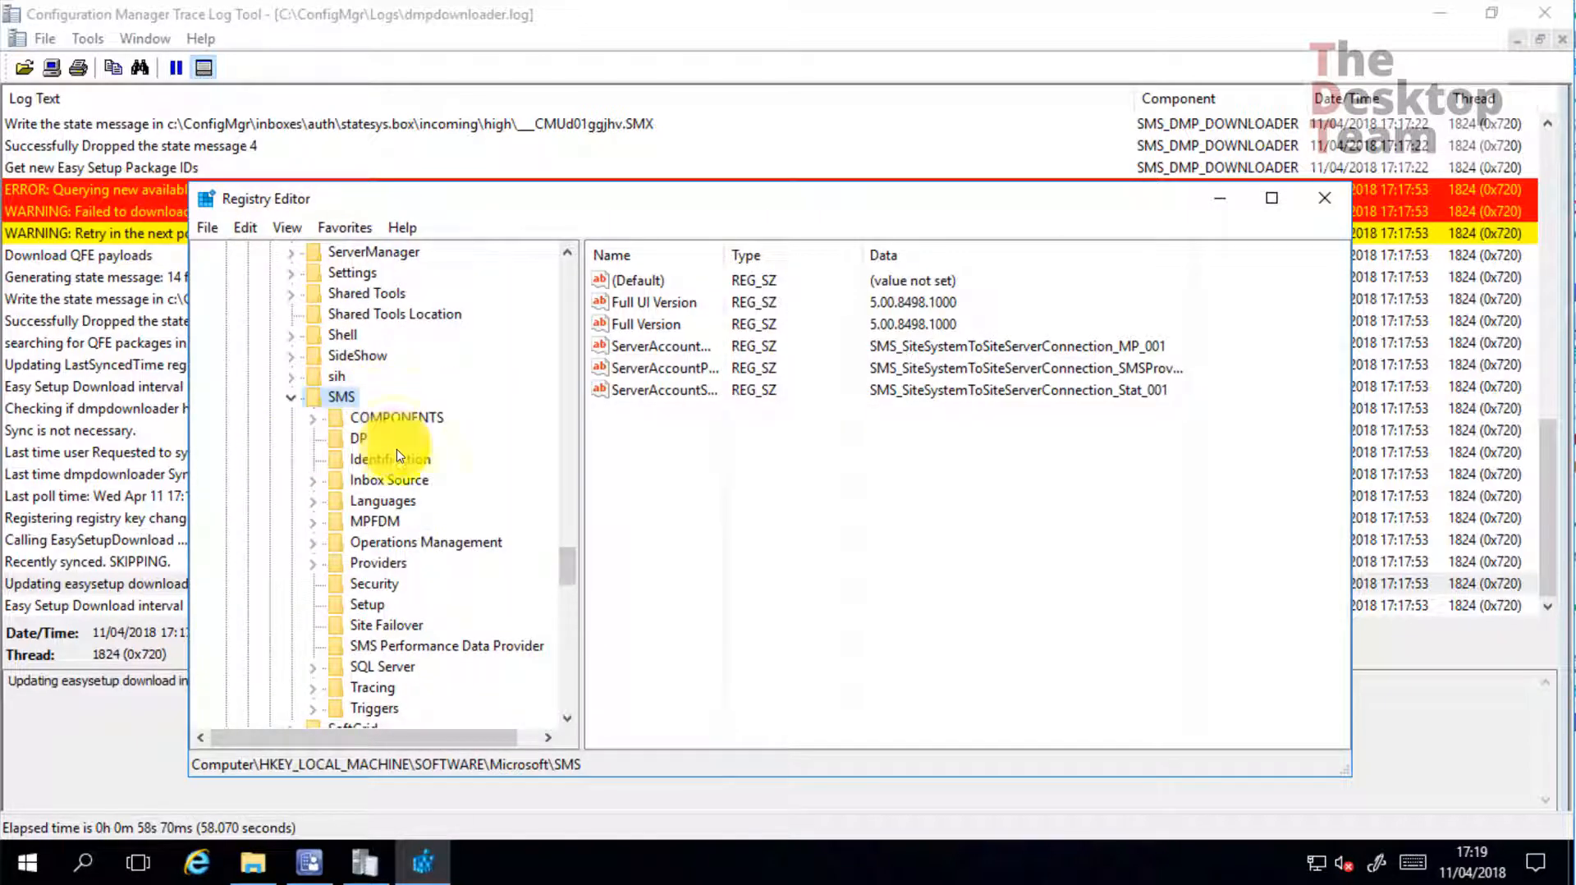
Expand the COMPONENTS key under SMS and select its SMS_DMP_DOWNLOADER subkey
{"action": "double_click", "coordinate": [402, 421]}
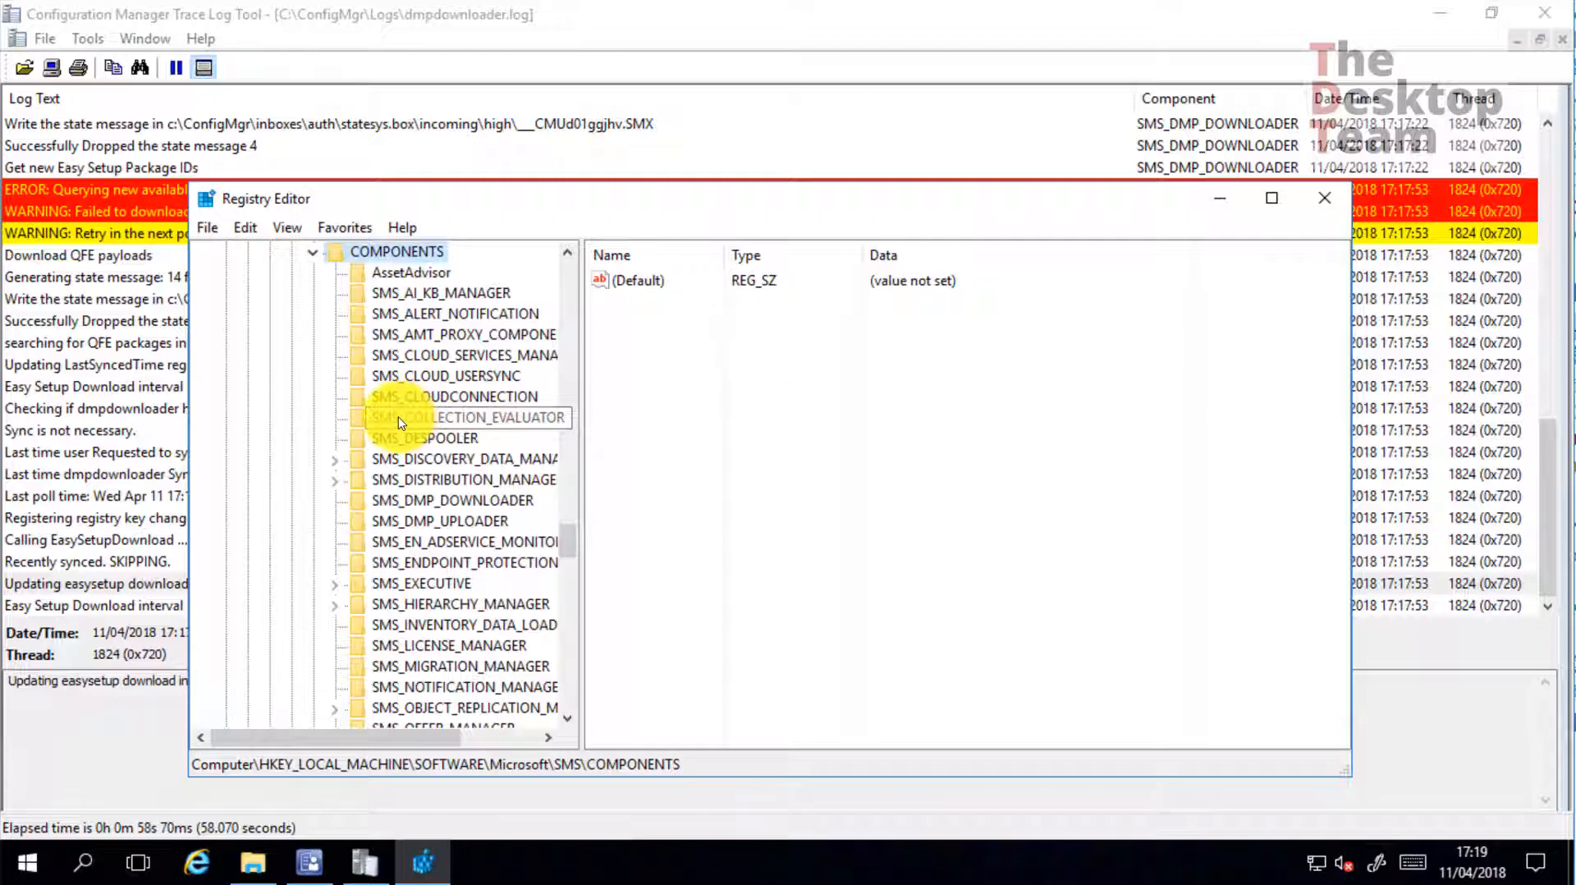
{"action": "type", "text": "sms_d"}
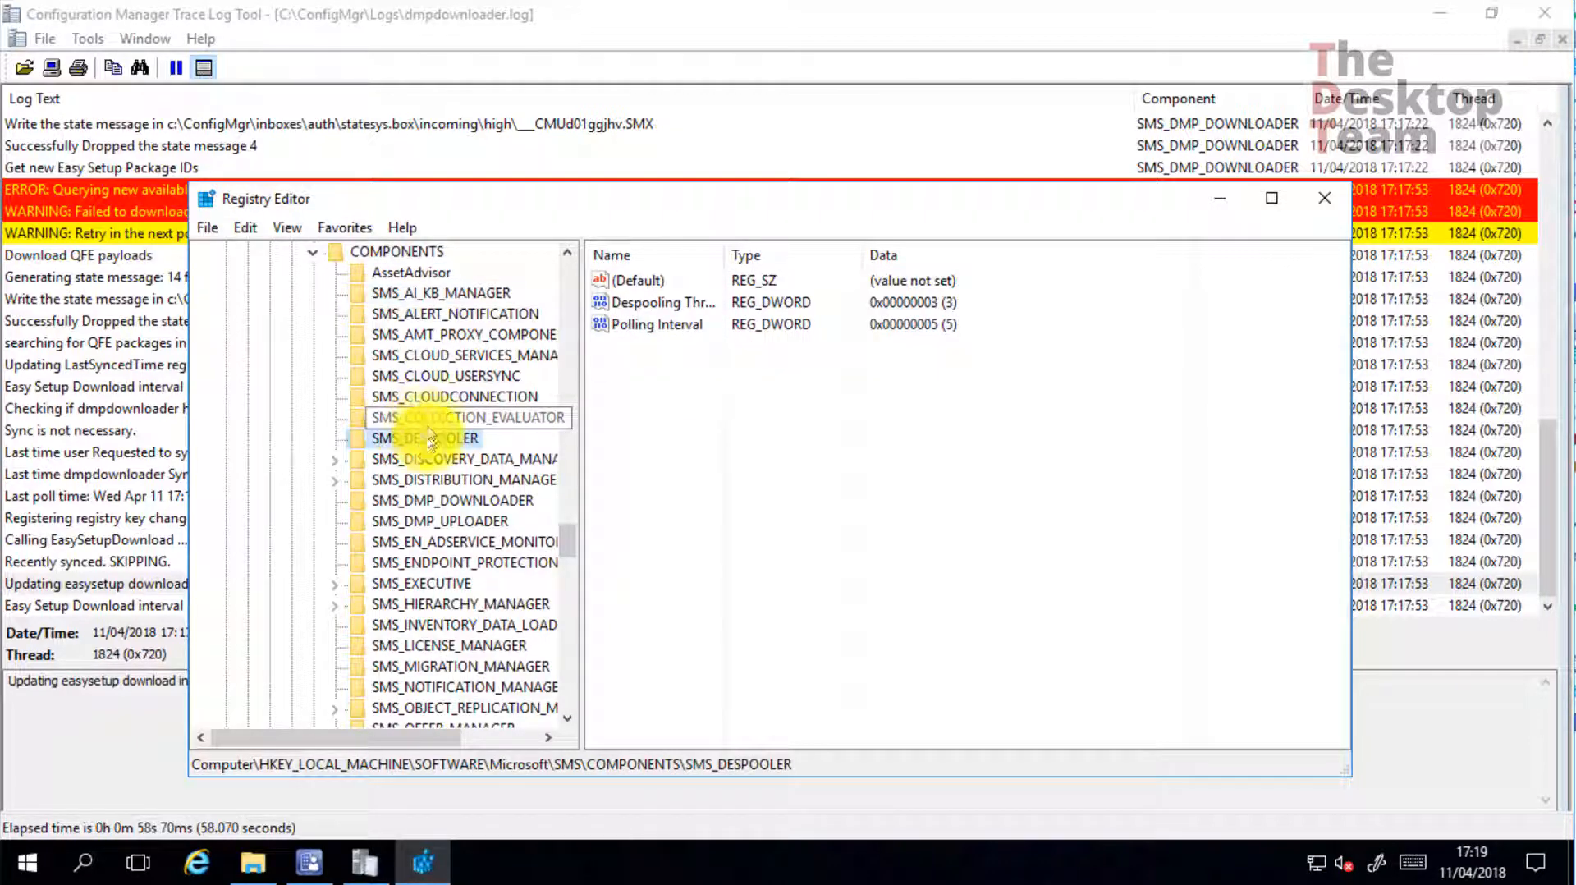
{"action": "left_click", "coordinate": [444, 503]}
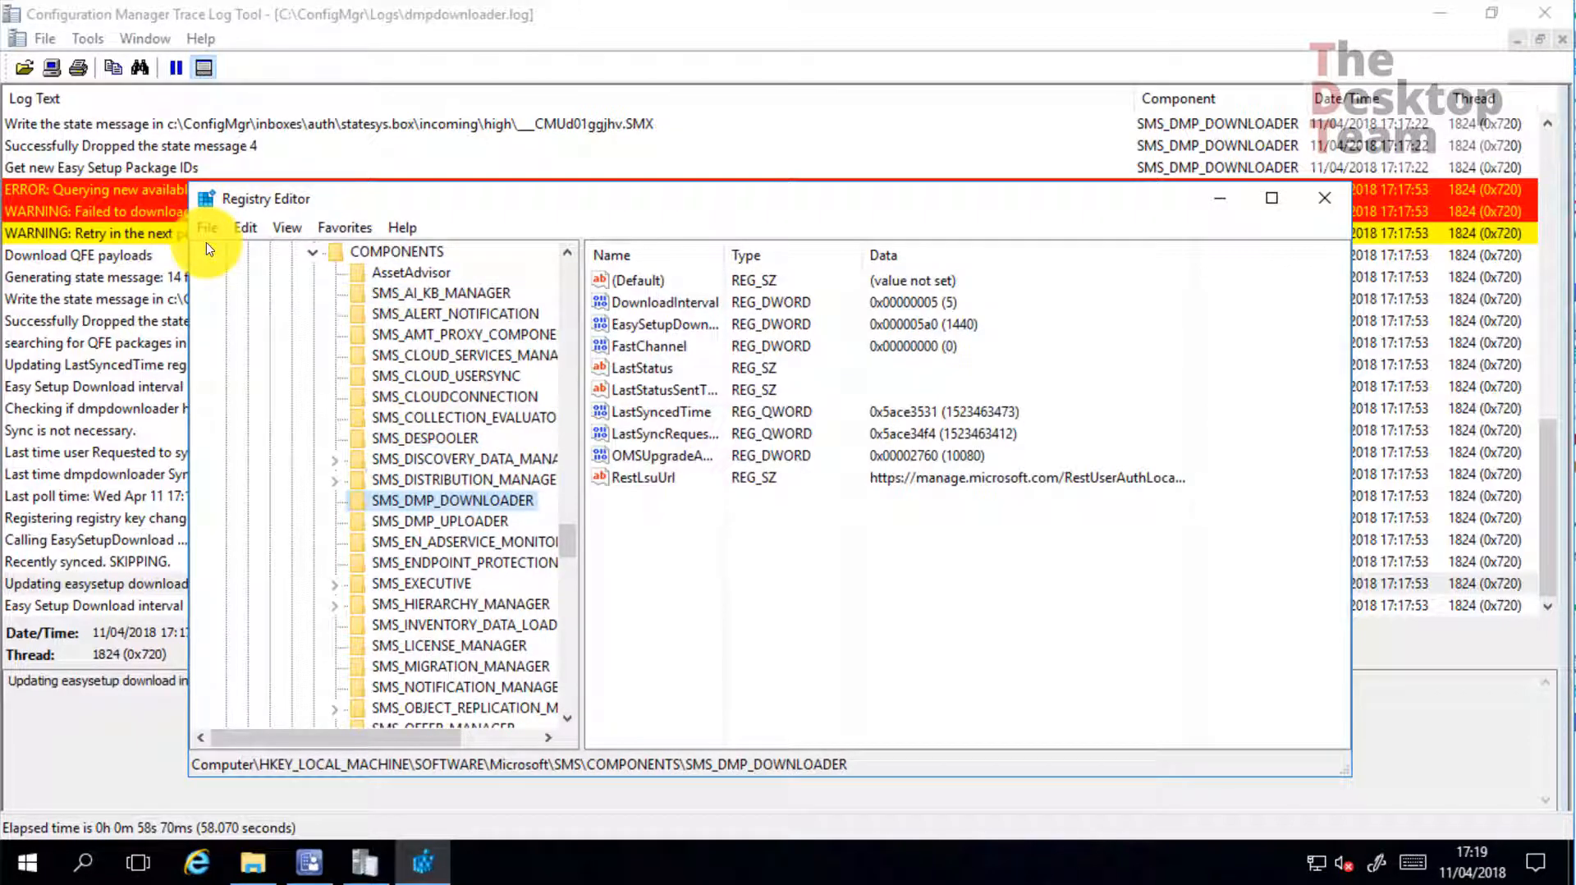
Set the EasySetupDownloadInterval value of SMS_DMP_DOWNLOADER to 1 in decimal
{"action": "double_click", "coordinate": [665, 324]}
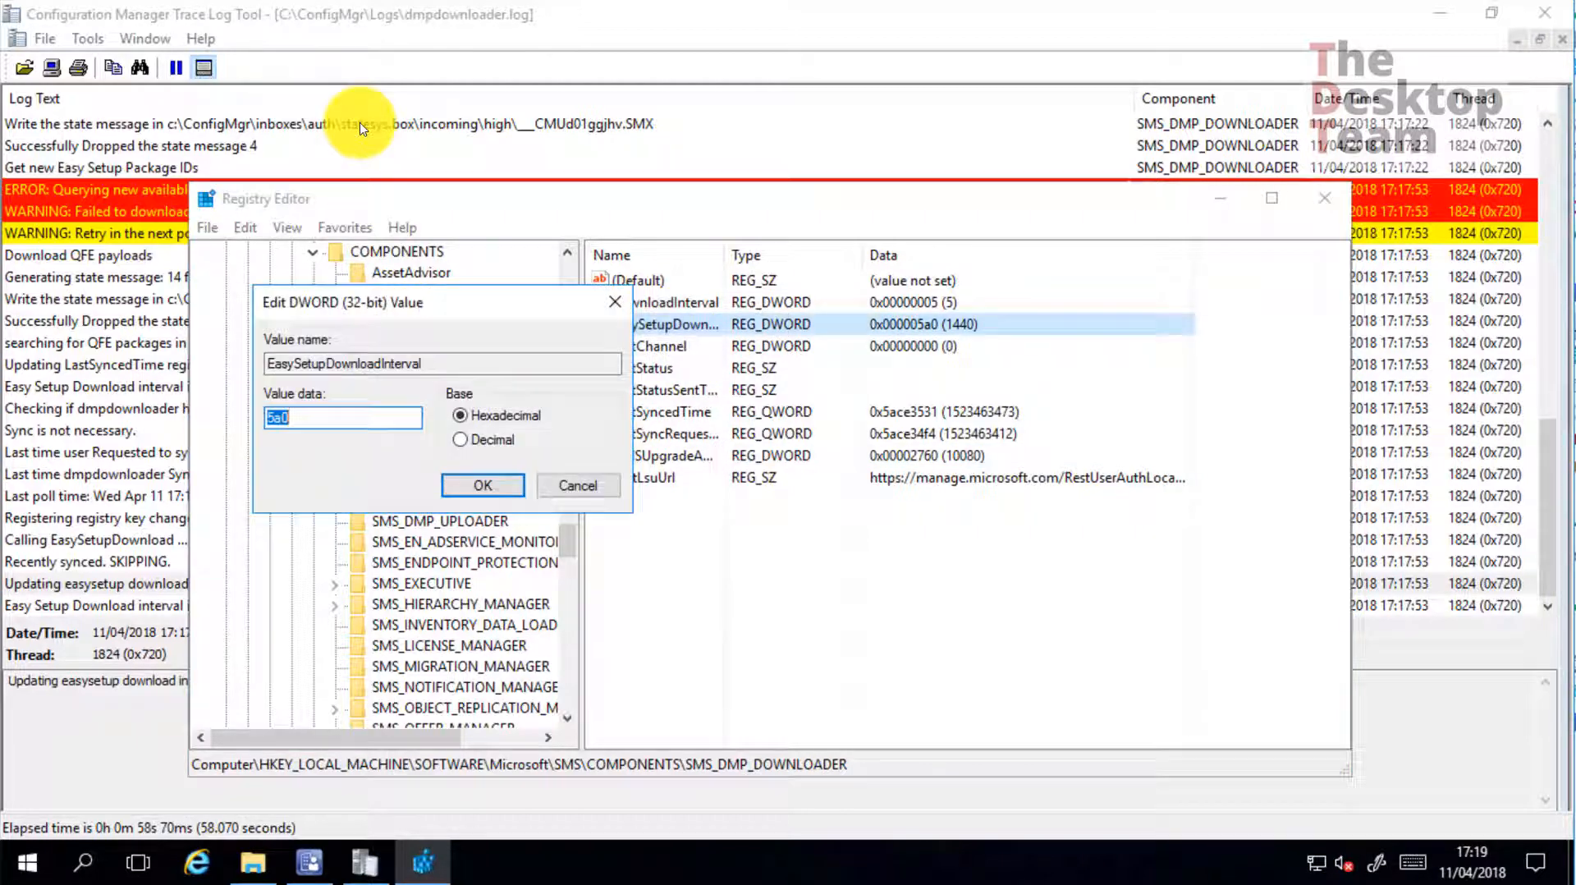
{"action": "left_click", "coordinate": [473, 442]}
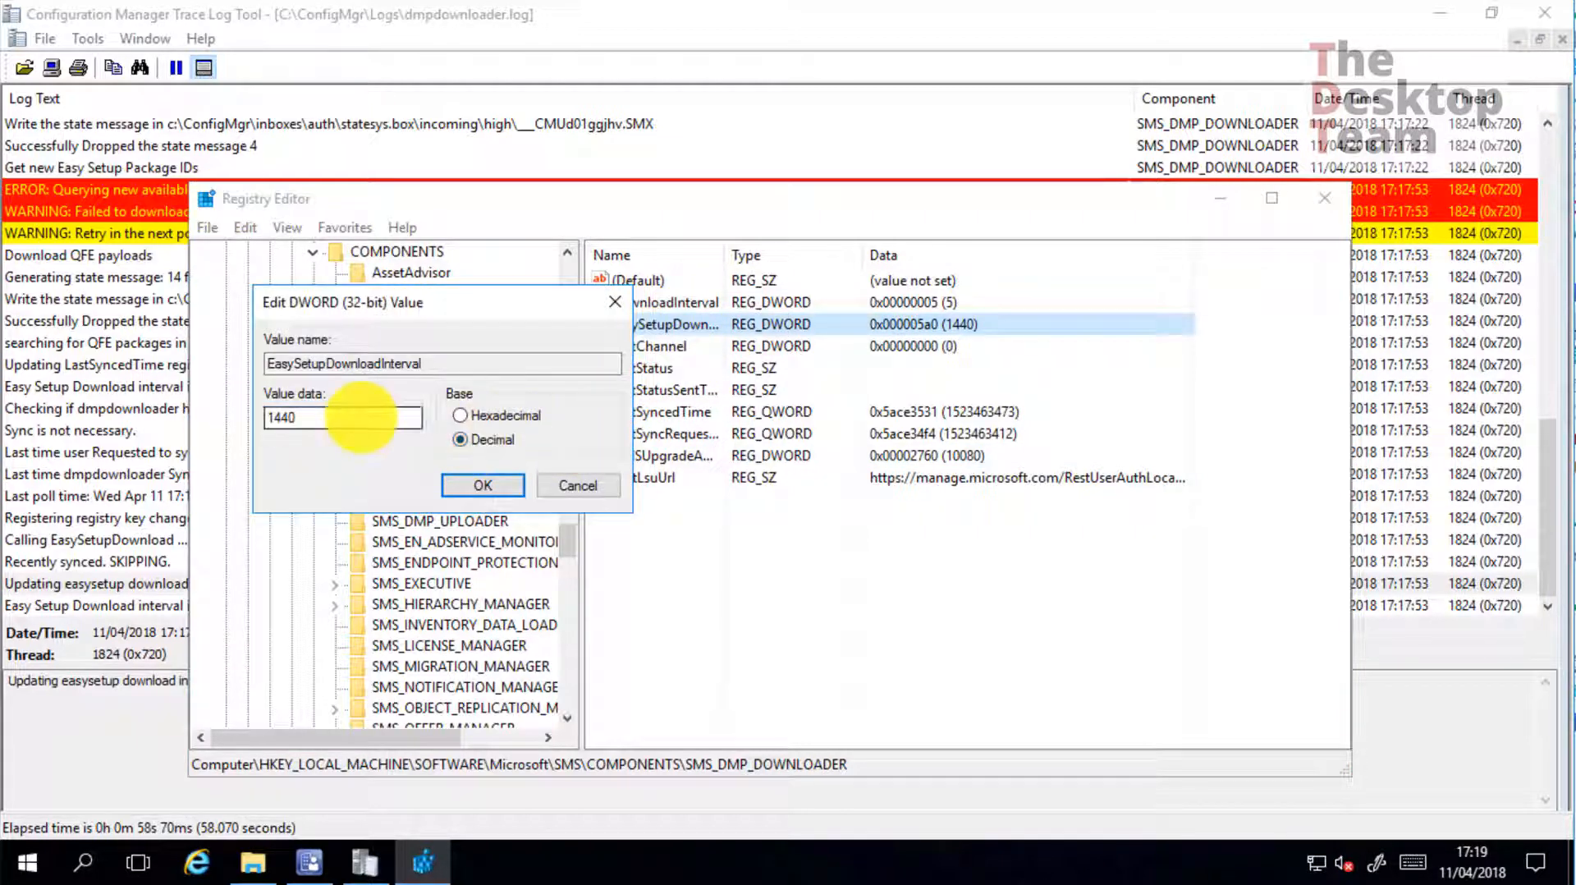
{"action": "type", "text": "1"}
{"action": "left_click", "coordinate": [497, 496]}
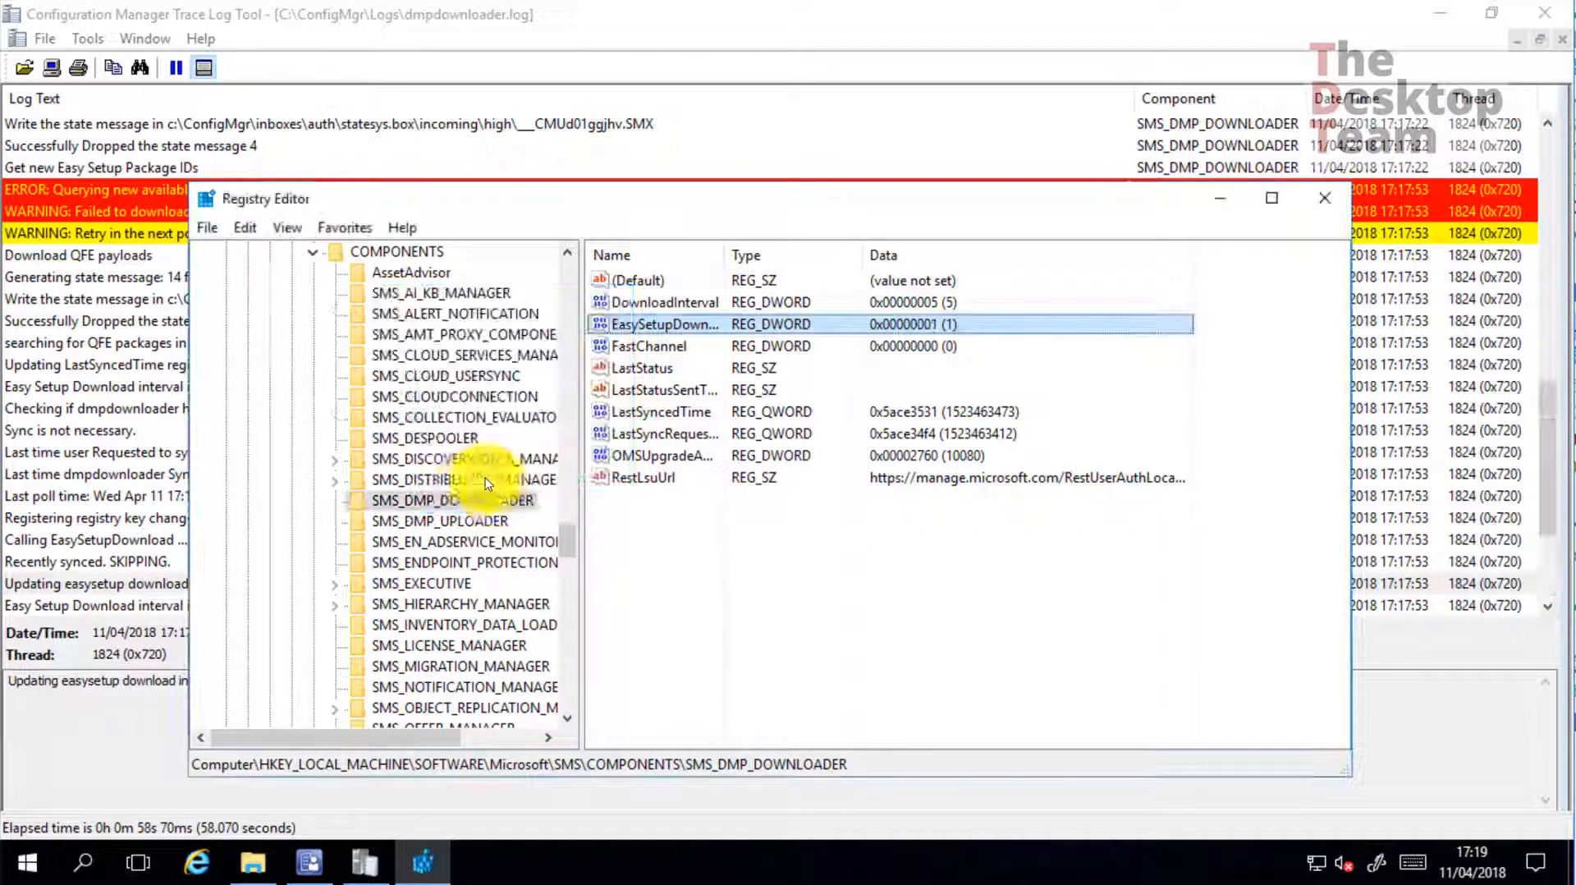
Return to dmpdownloader.log in the trace log tool and examine the new sync entries and the "Download large file with BITs" line
{"action": "left_click", "coordinate": [160, 661]}
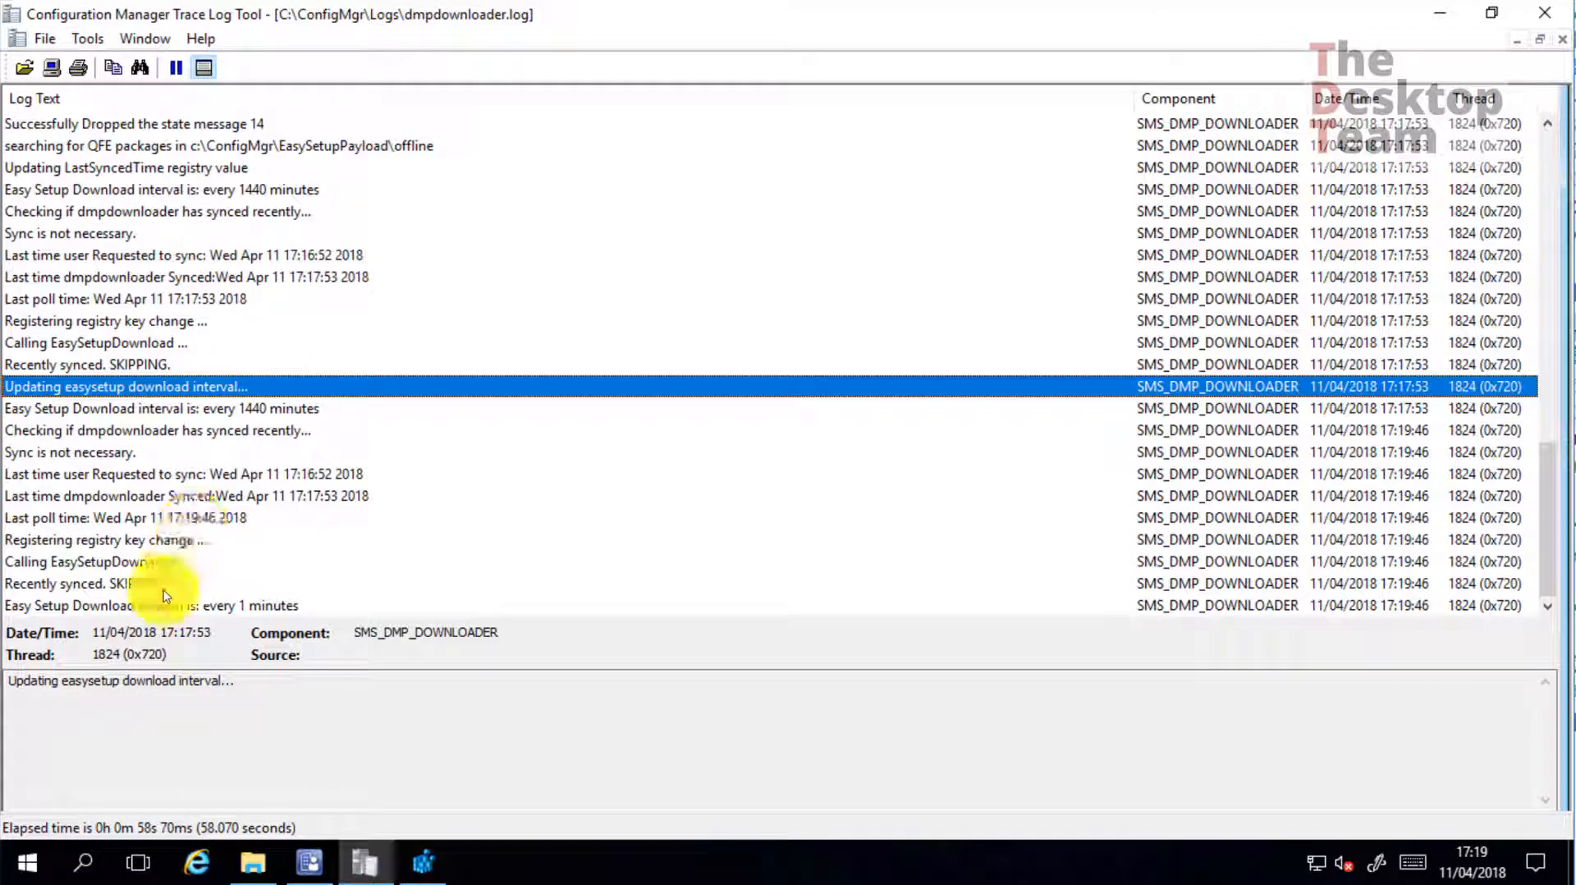
{"action": "left_click", "coordinate": [180, 581]}
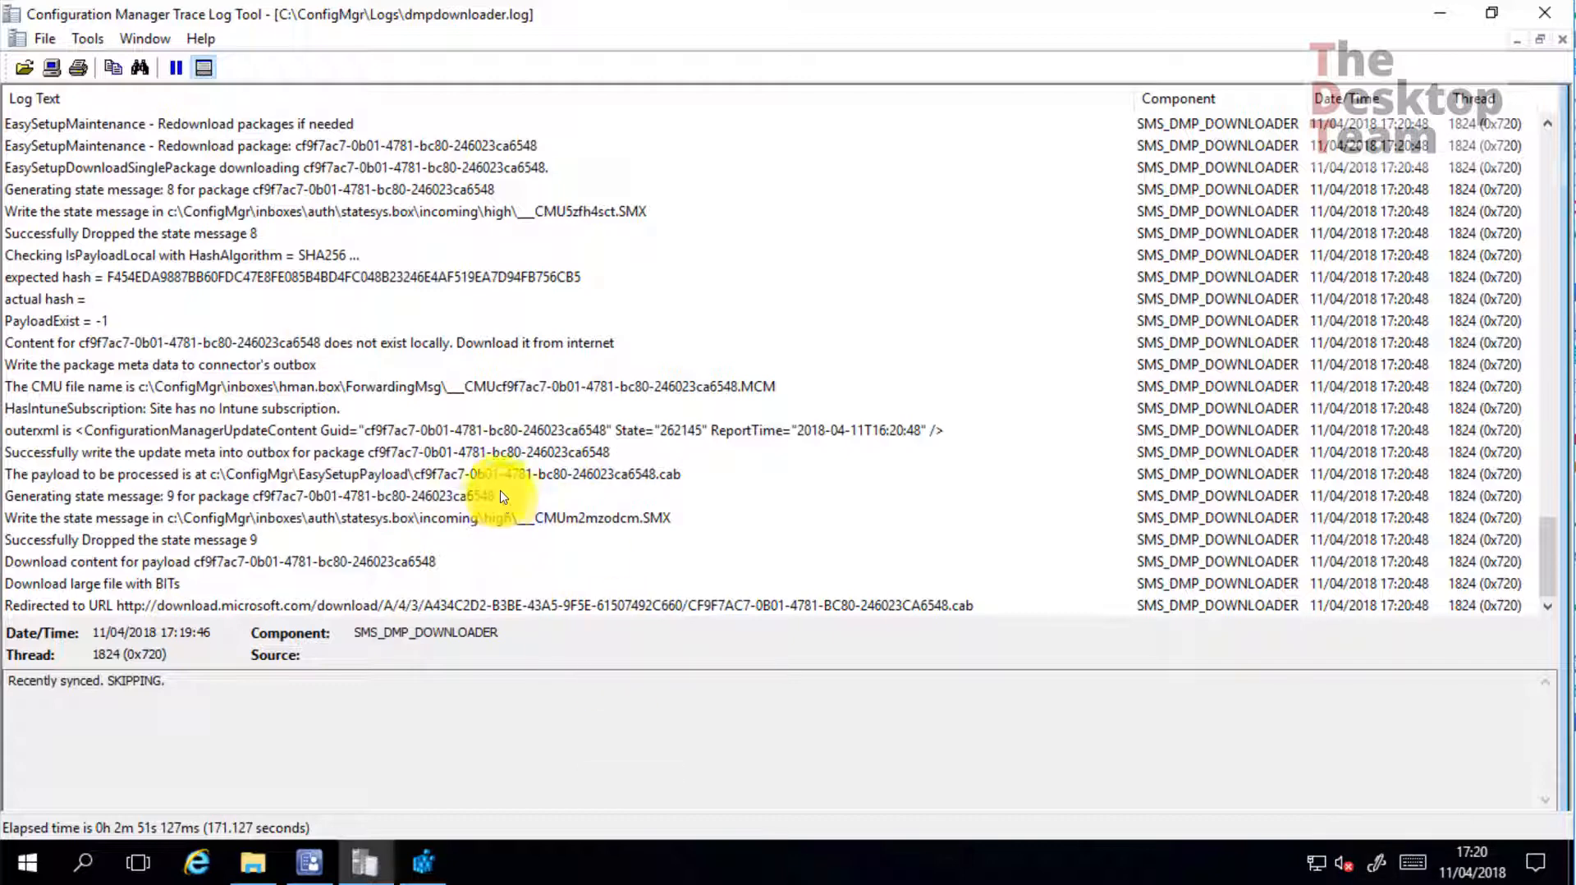
{"action": "left_click", "coordinate": [152, 581]}
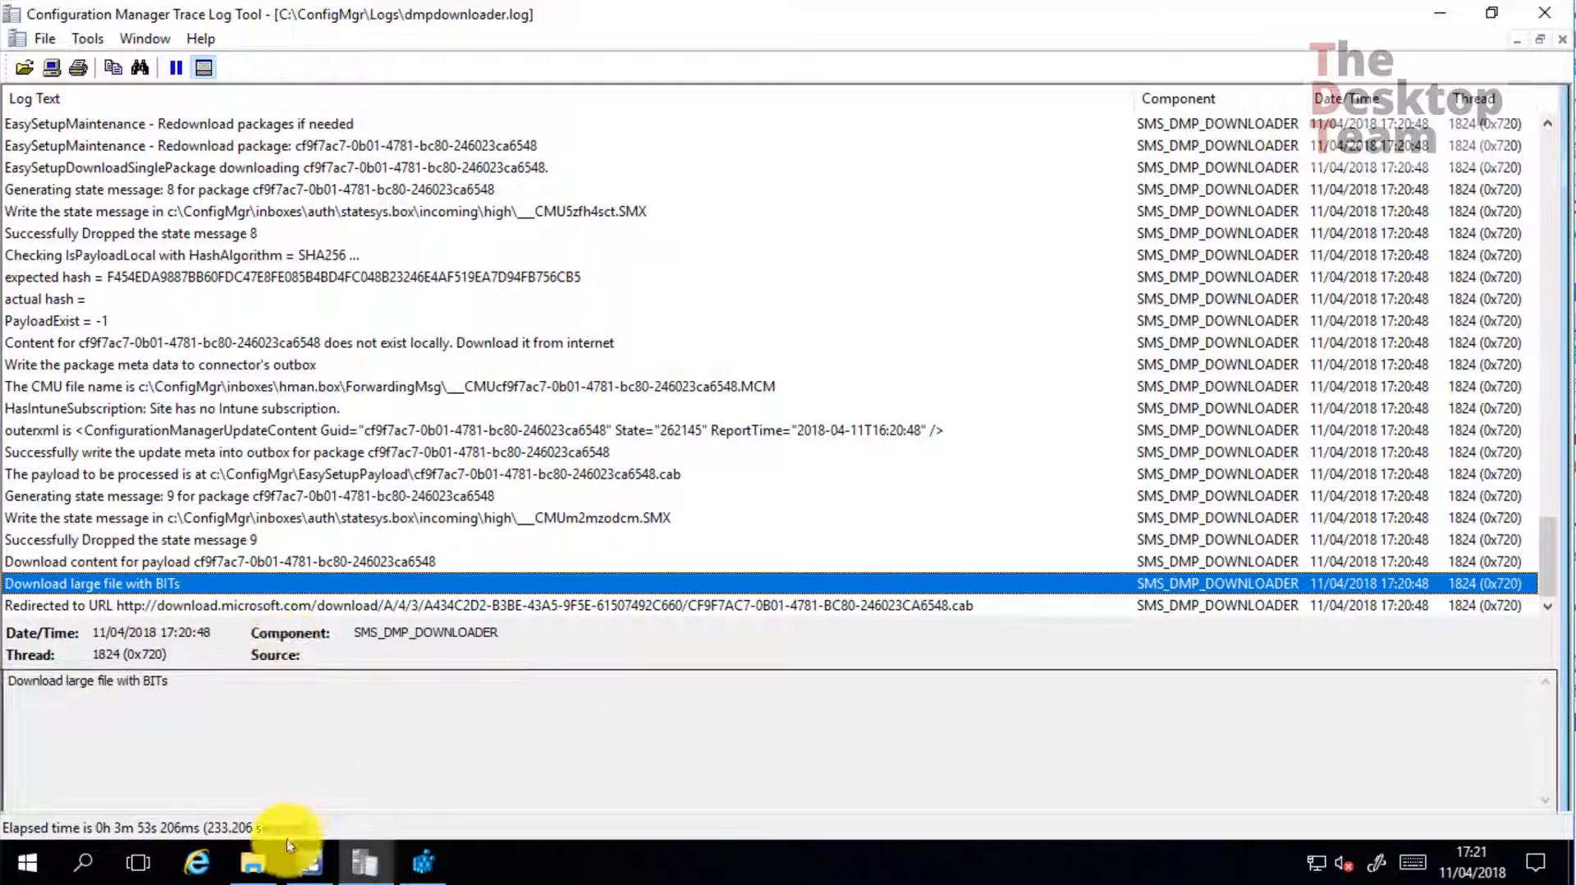
Switch to File Explorer, check inside the cf9f7ac7-0b01-4781-bc80-246023ca6548 folder, and return to EasySetupPayload to watch the cabinet file's size
{"action": "left_click", "coordinate": [253, 862]}
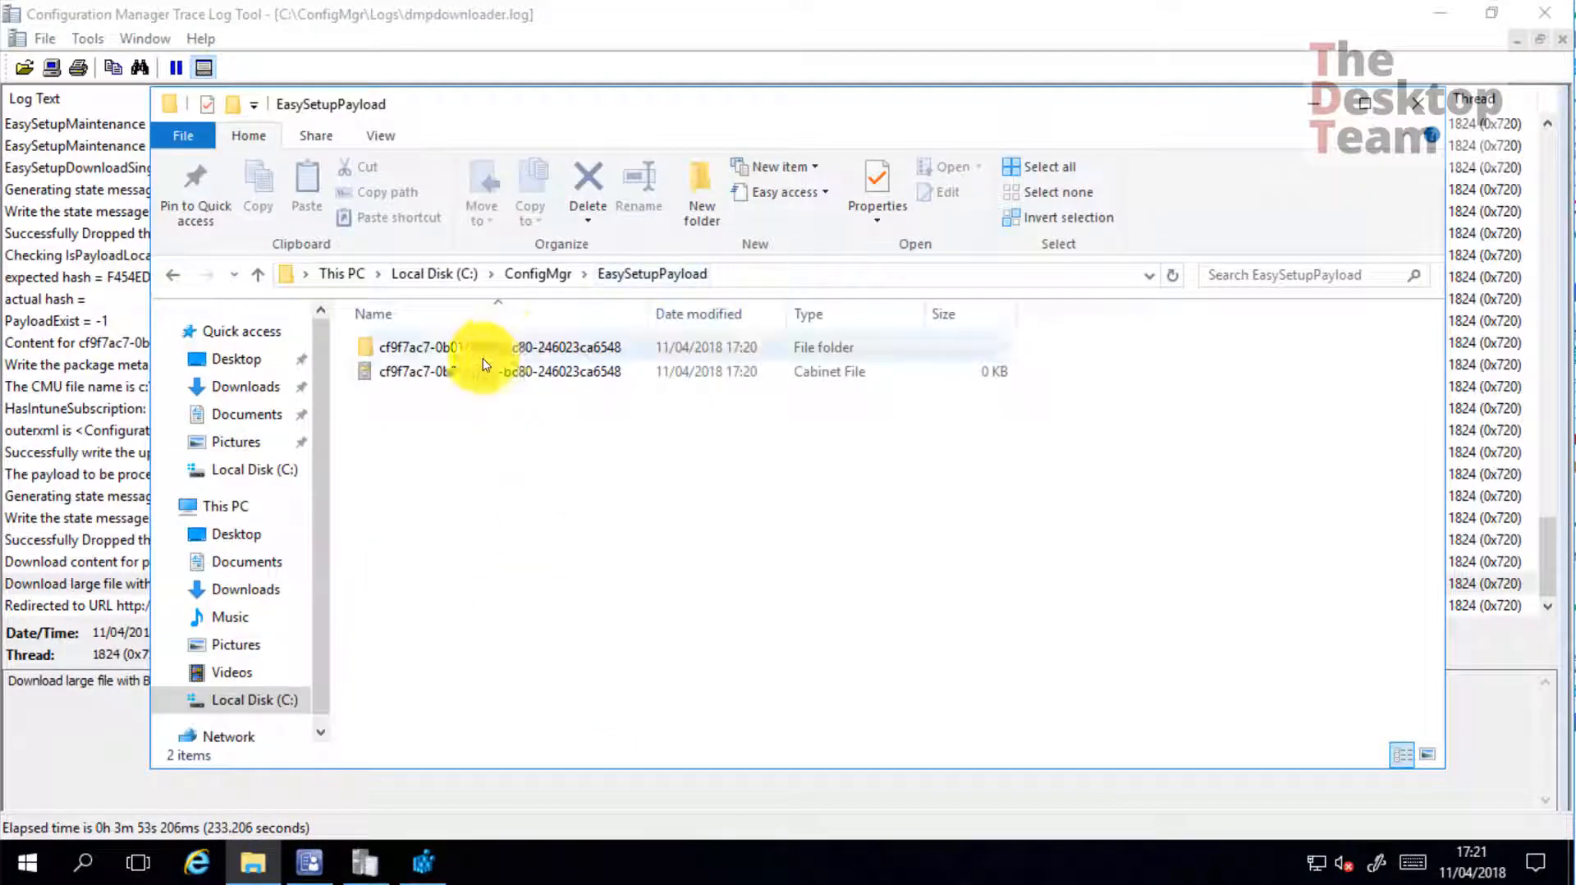
{"action": "left_click_drag", "start_coordinate": [590, 435], "coordinate": [451, 288]}
{"action": "left_click", "coordinate": [563, 394]}
{"action": "double_click", "coordinate": [569, 346]}
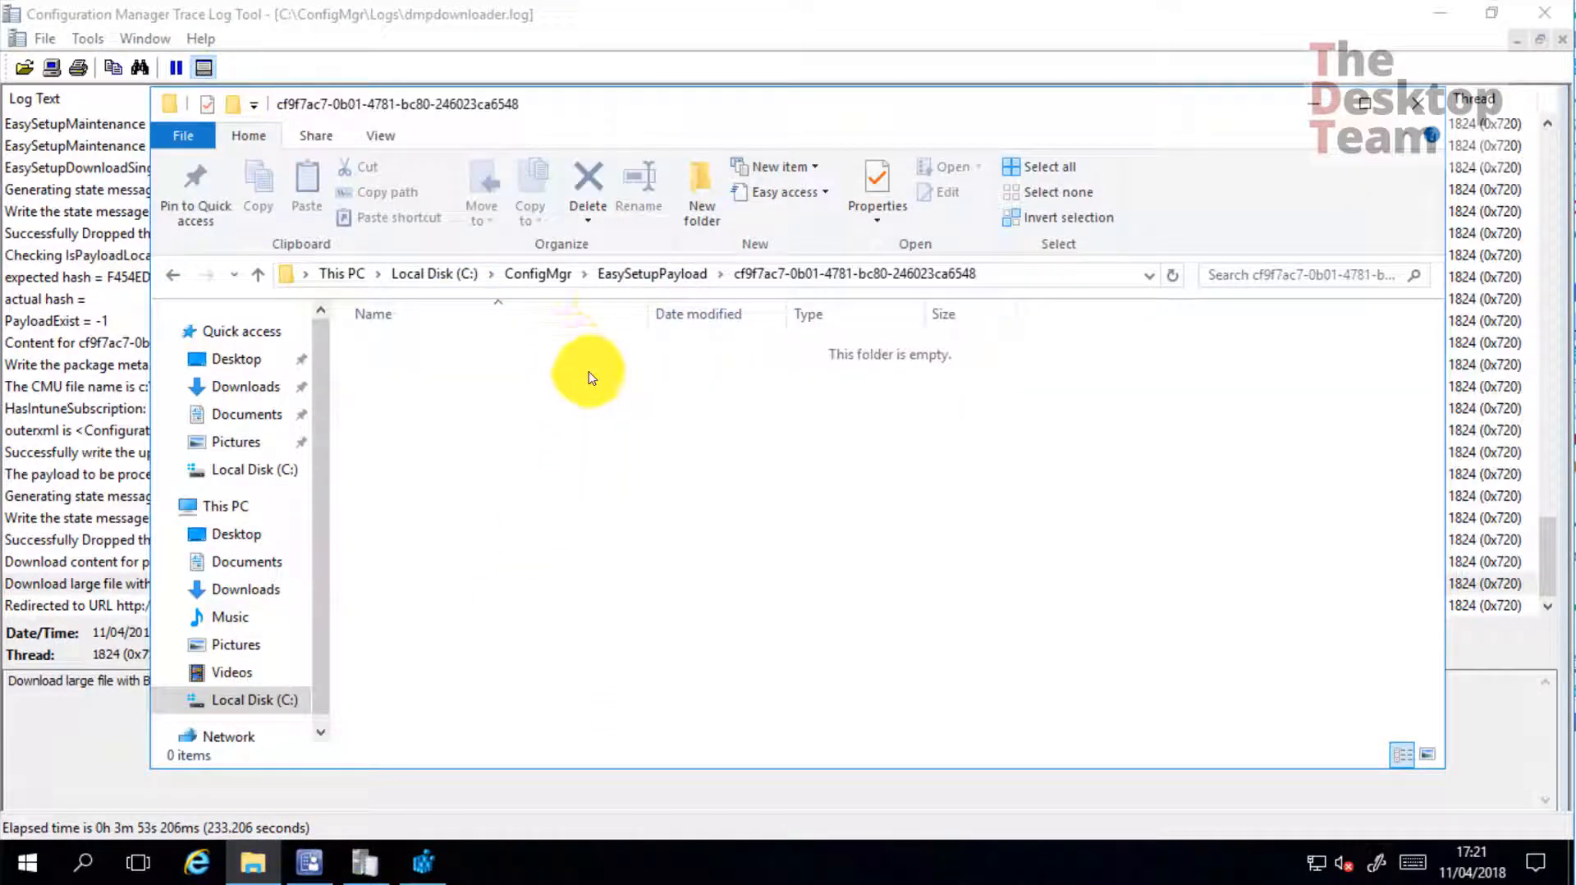
{"action": "left_click", "coordinate": [648, 273]}
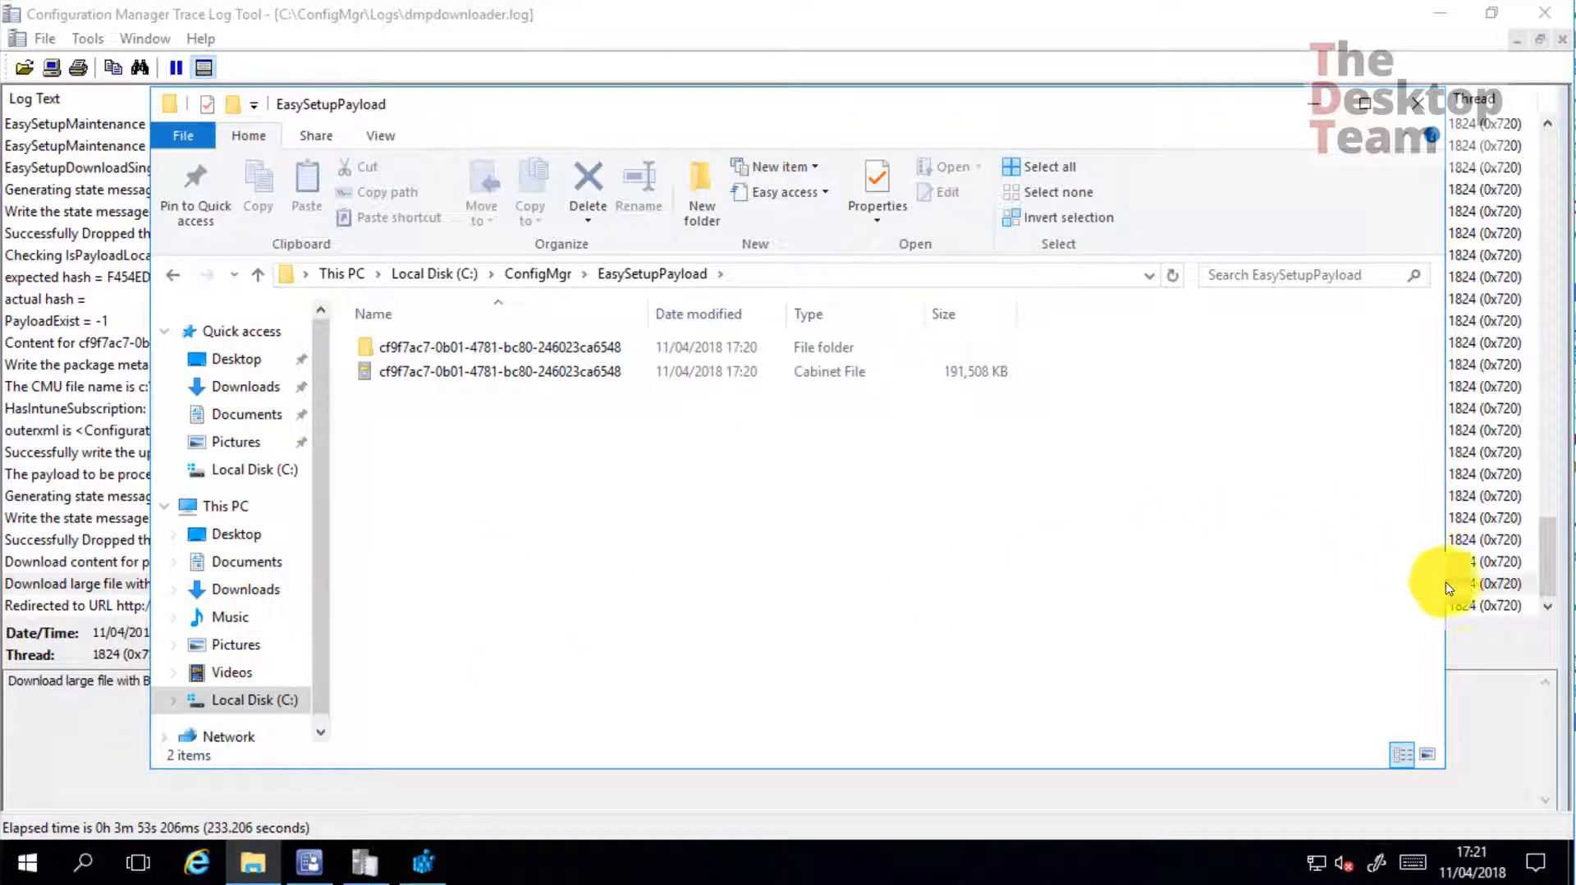
Return to dmpdownloader.log in the trace log tool and examine the download and extraction entries through to the newest line
{"action": "left_click", "coordinate": [1537, 622]}
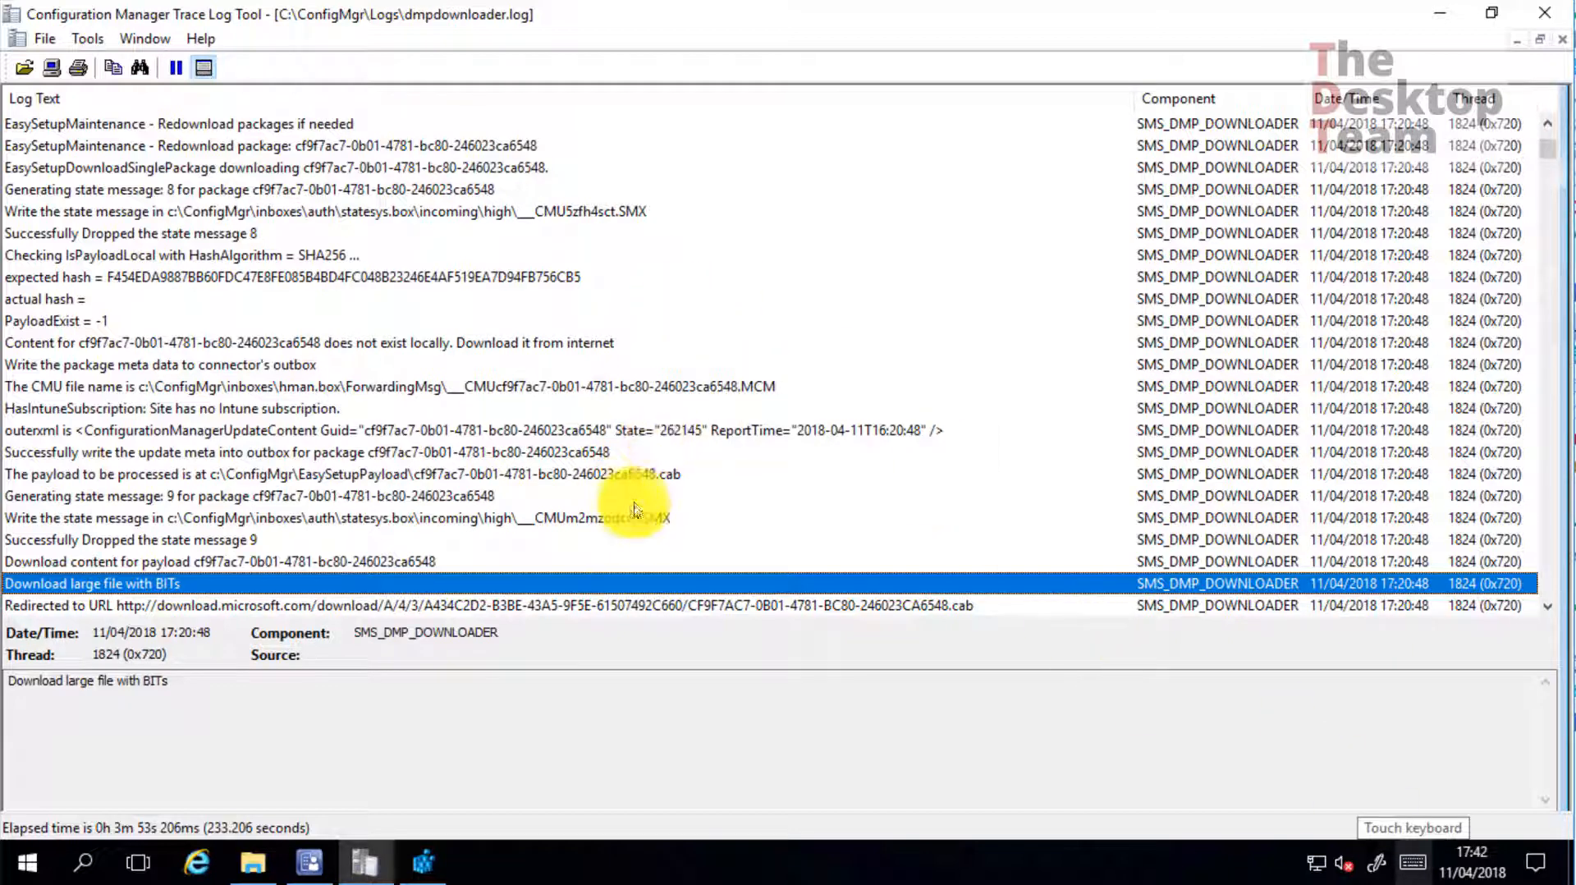
{"action": "left_click", "coordinate": [581, 431]}
{"action": "scroll", "coordinate": [585, 435], "scroll_direction": "down", "scroll_amount": 5}
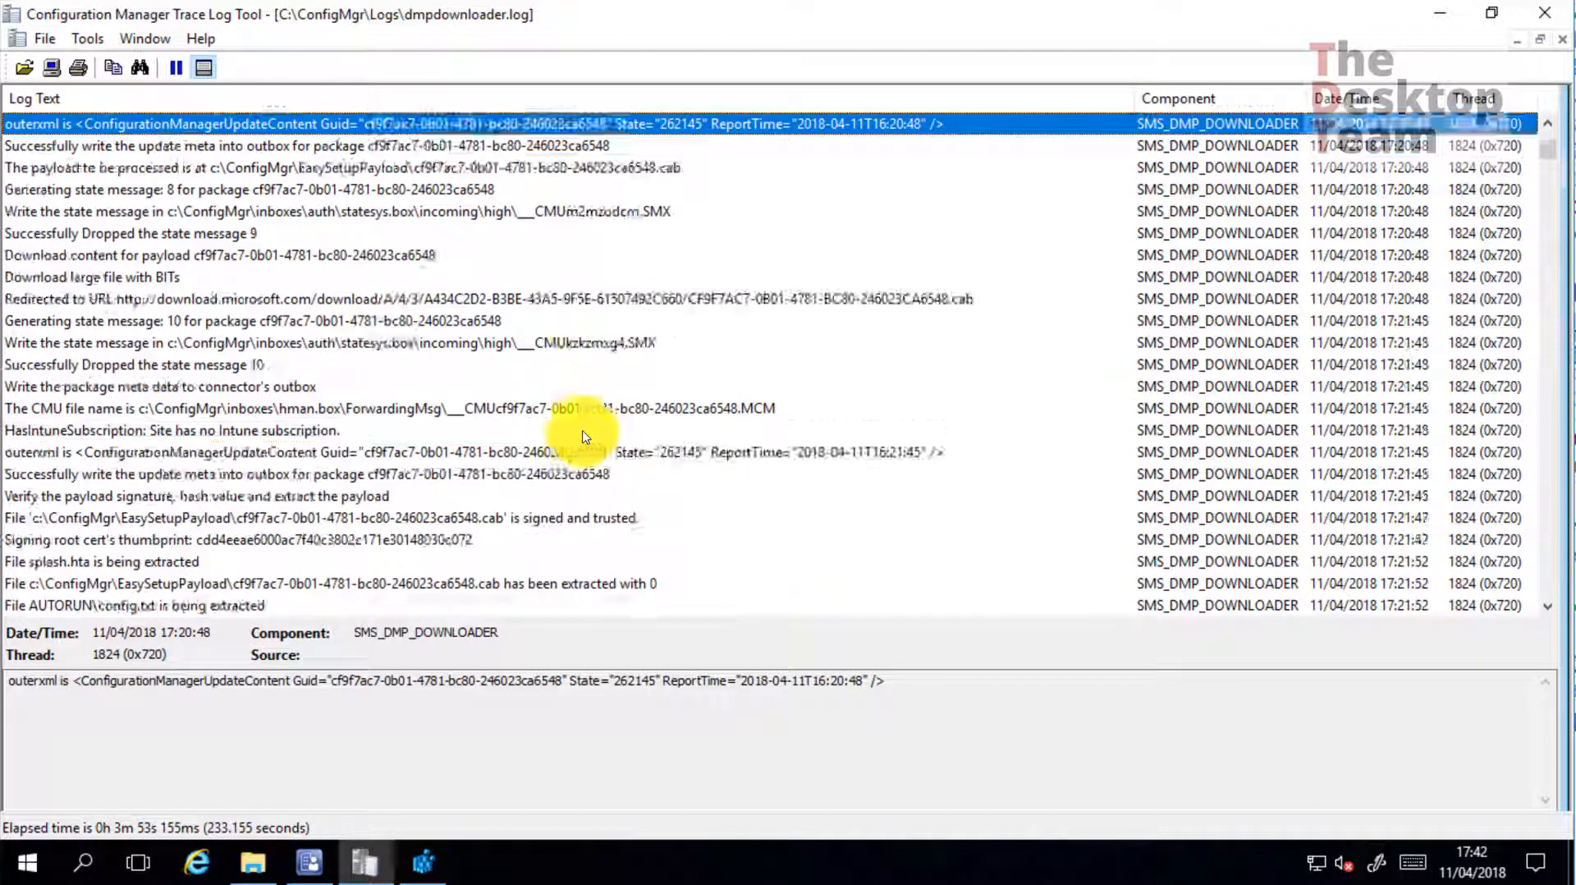
{"action": "scroll", "coordinate": [579, 435], "scroll_direction": "down", "scroll_amount": 8}
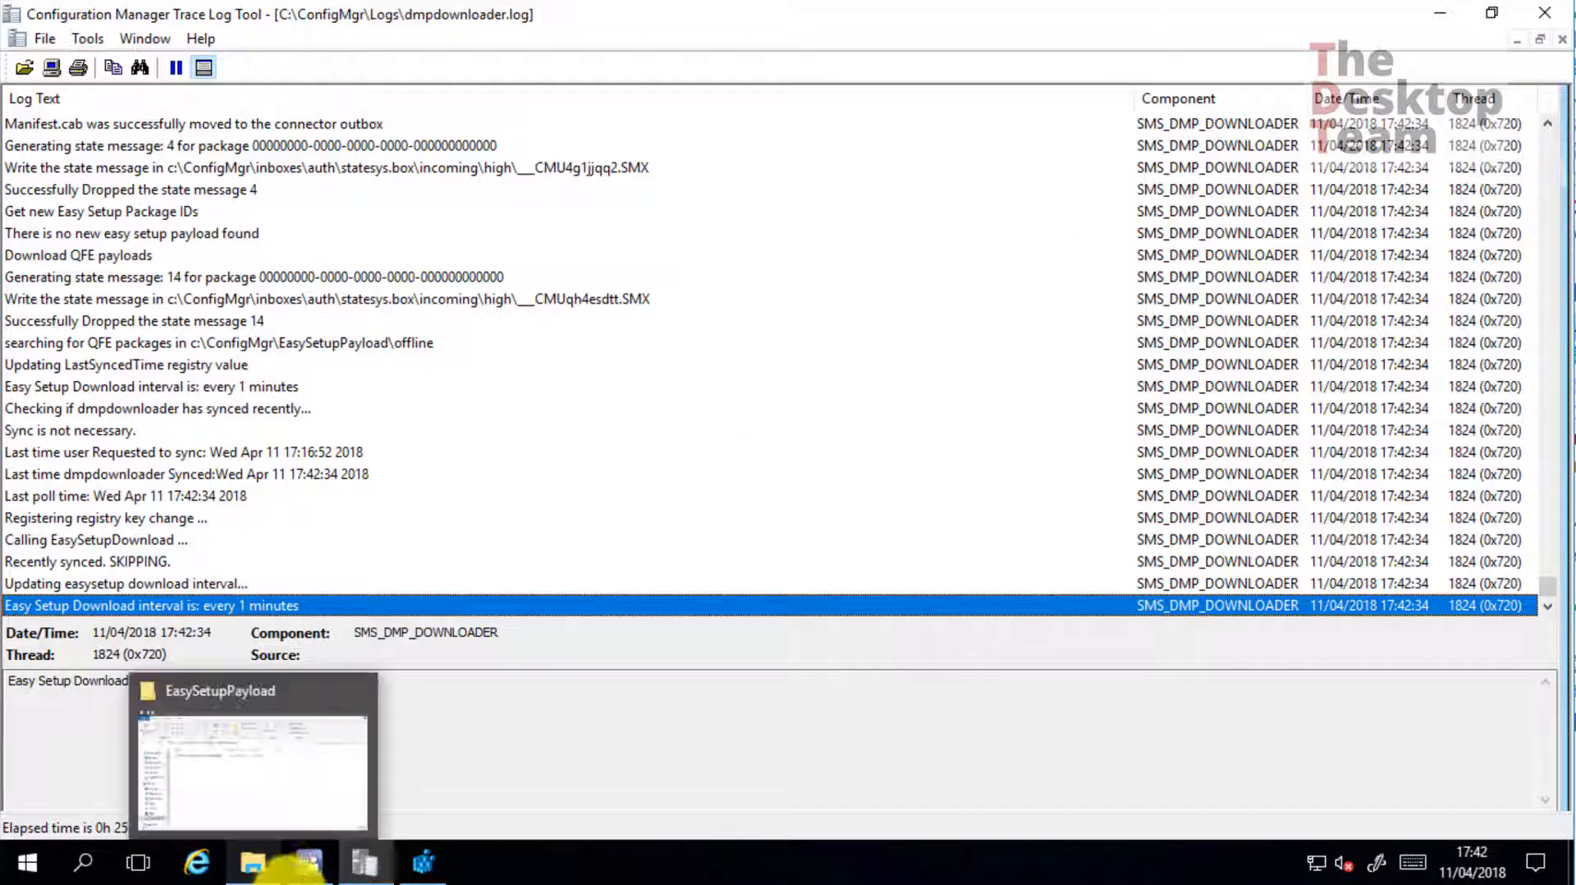
Switch to the Configuration Manager console, refresh the Updates and Servicing list and select Configuration Manager 1710
{"action": "left_click", "coordinate": [426, 751]}
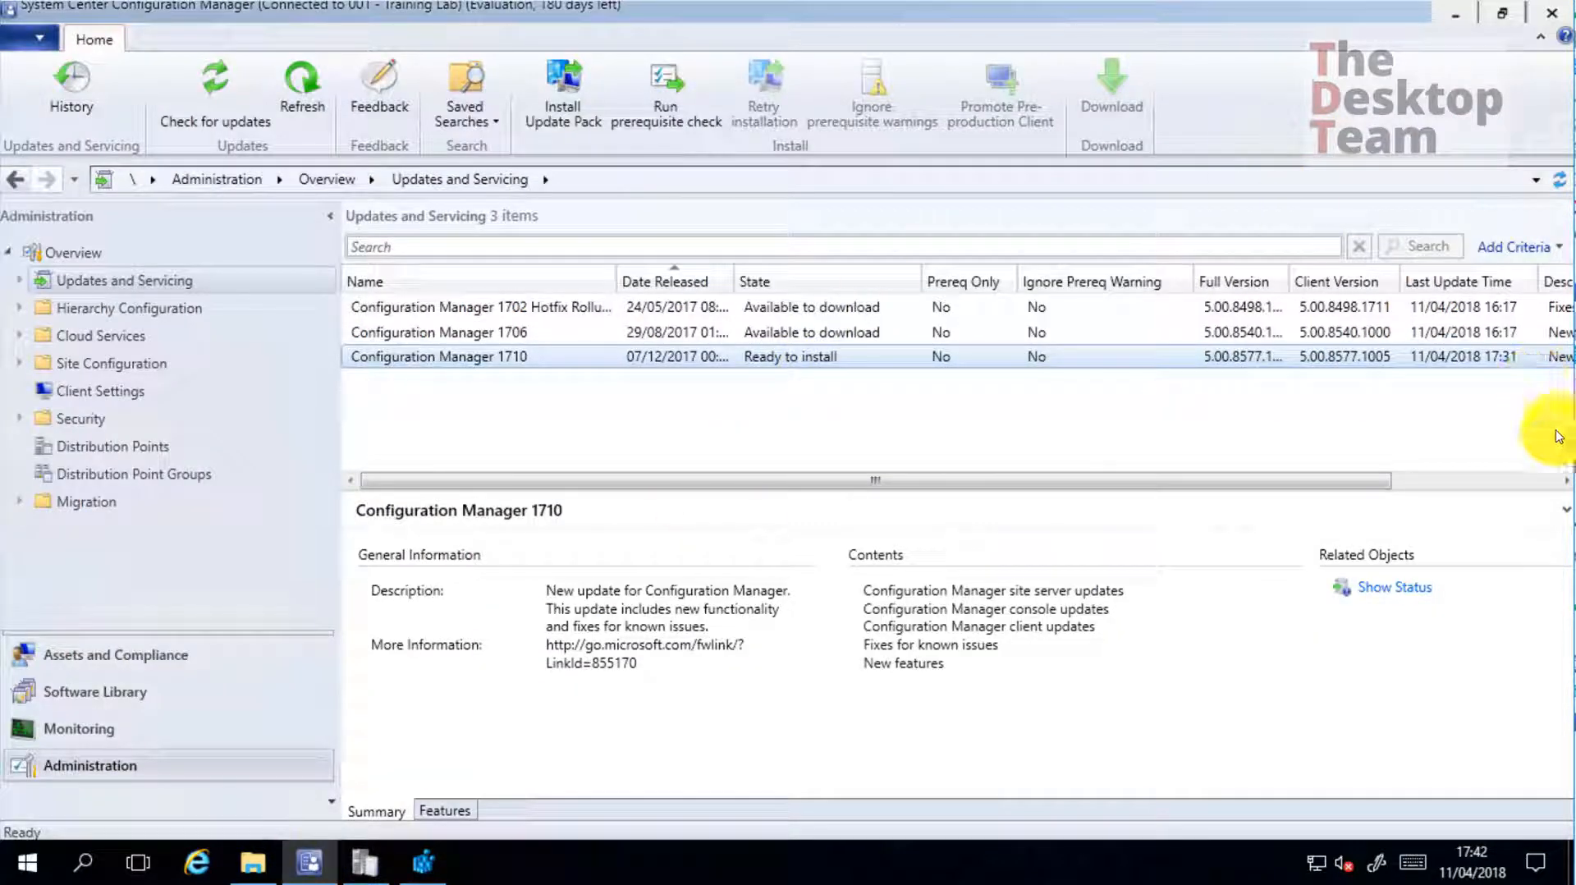
{"action": "left_click", "coordinate": [1557, 179]}
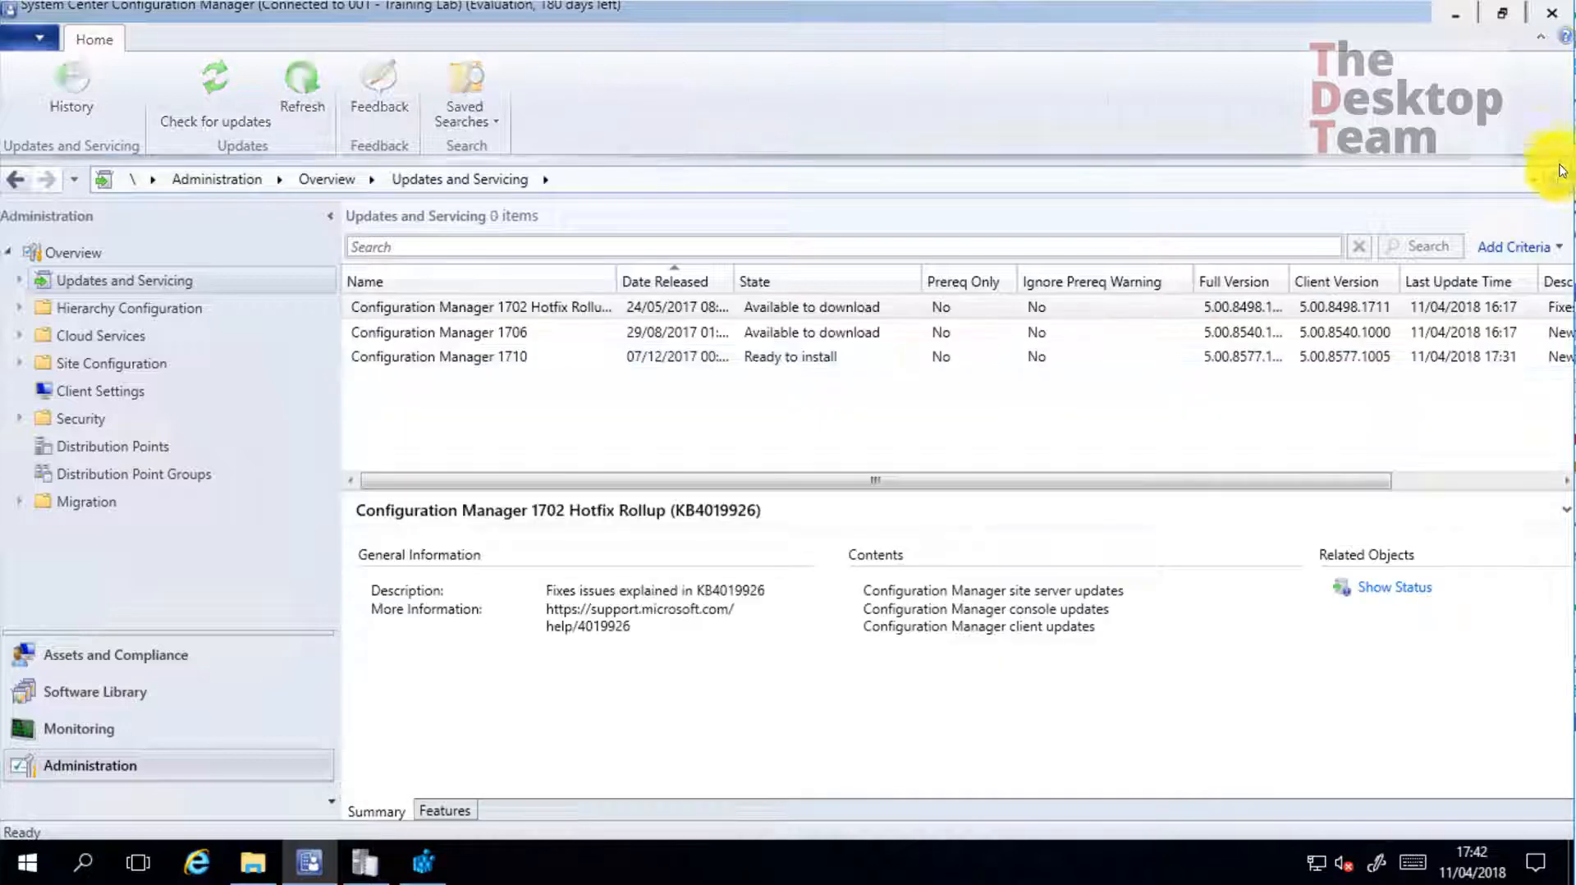
{"action": "left_click", "coordinate": [698, 356]}
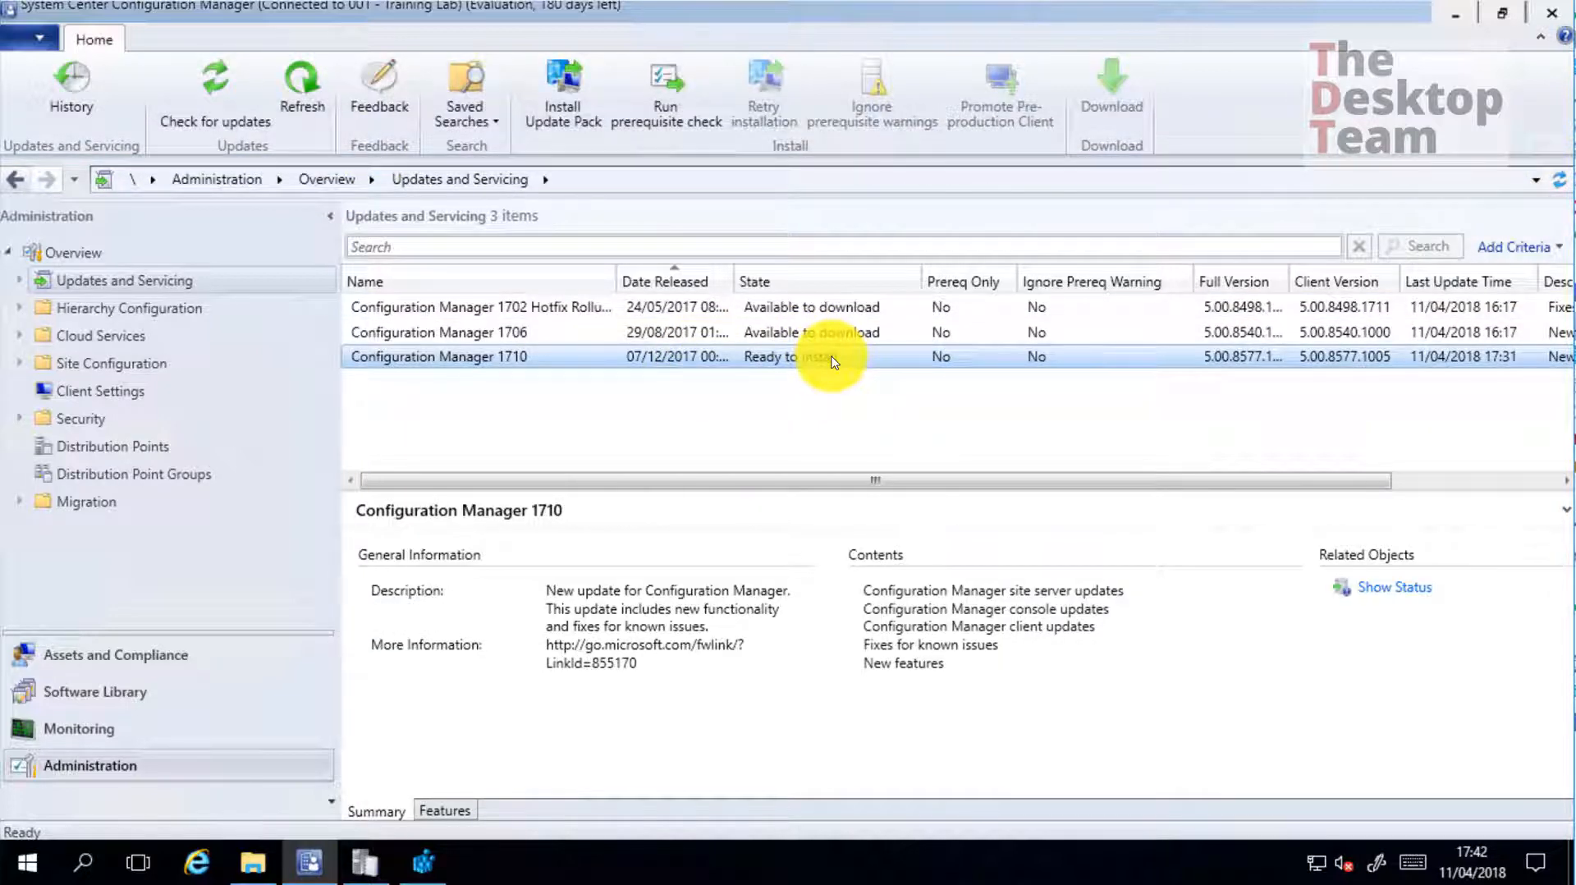
In File Explorer, check the total size of the extracted items in the cf9f7ac7-0b01-4781-bc80-246023ca6548 payload folder, and go back to the ConfigMgr folder
{"action": "left_click", "coordinate": [251, 860]}
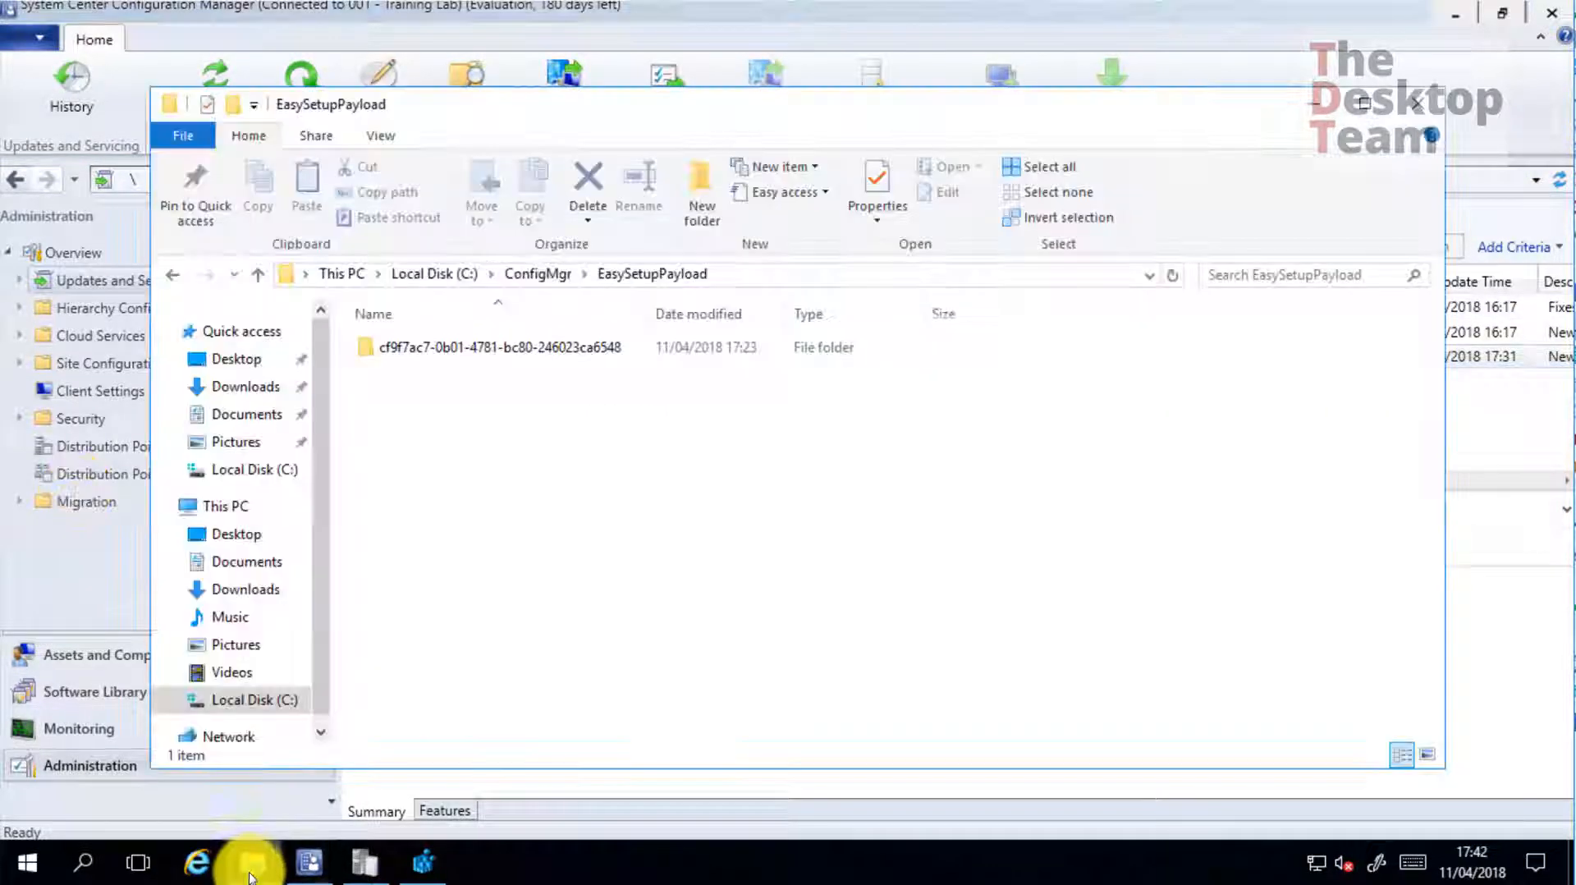
{"action": "double_click", "coordinate": [484, 349]}
{"action": "left_click_drag", "start_coordinate": [454, 476], "coordinate": [188, 123]}
{"action": "right_click", "coordinate": [488, 379]}
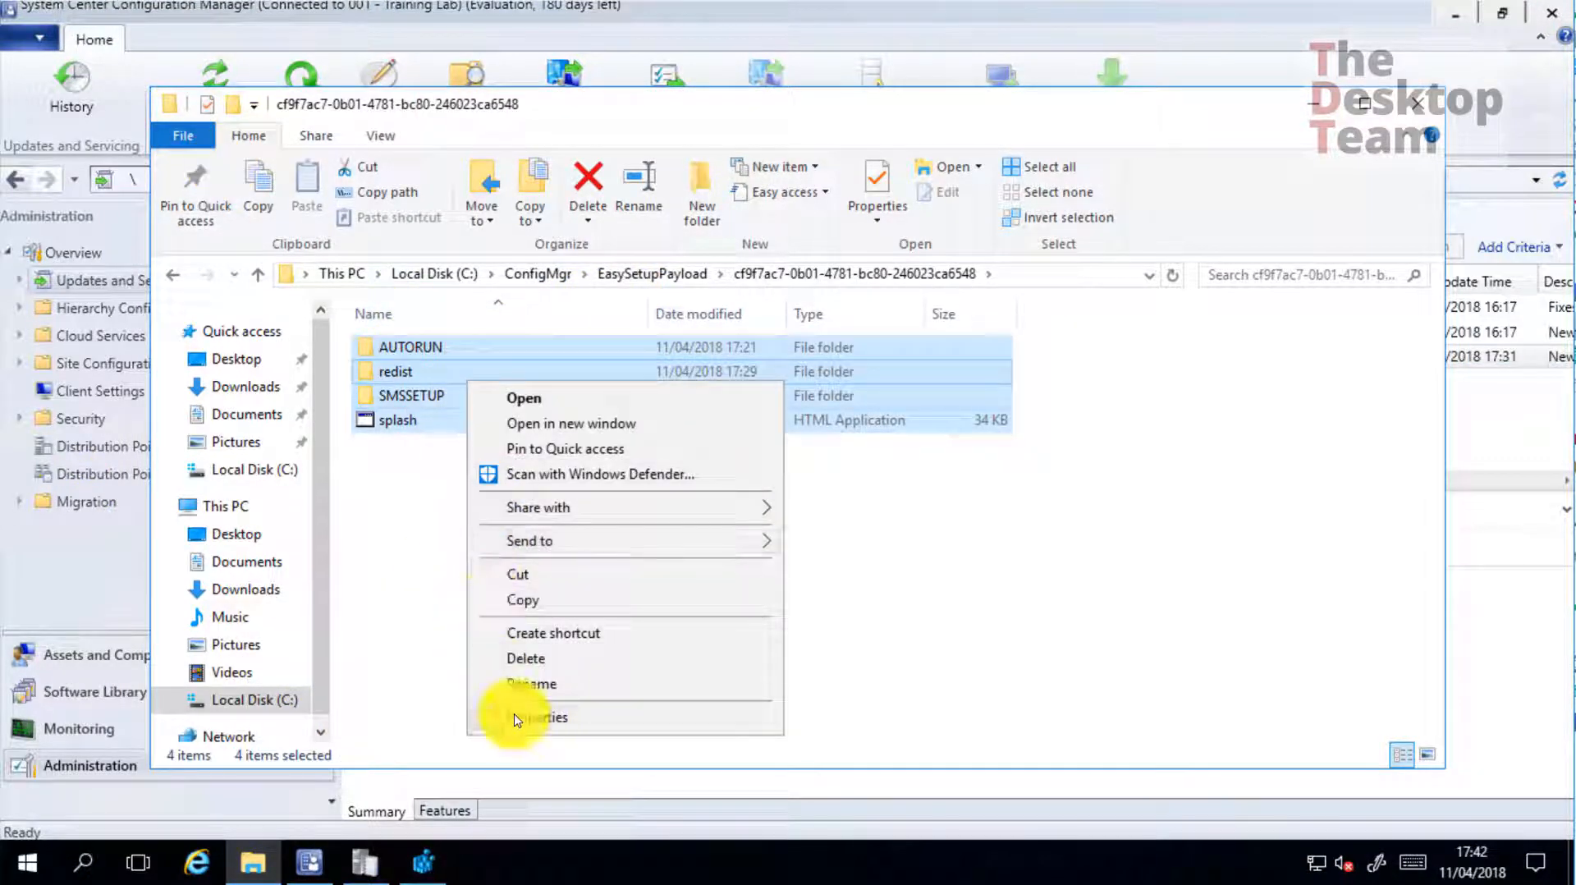
{"action": "left_click", "coordinate": [521, 720]}
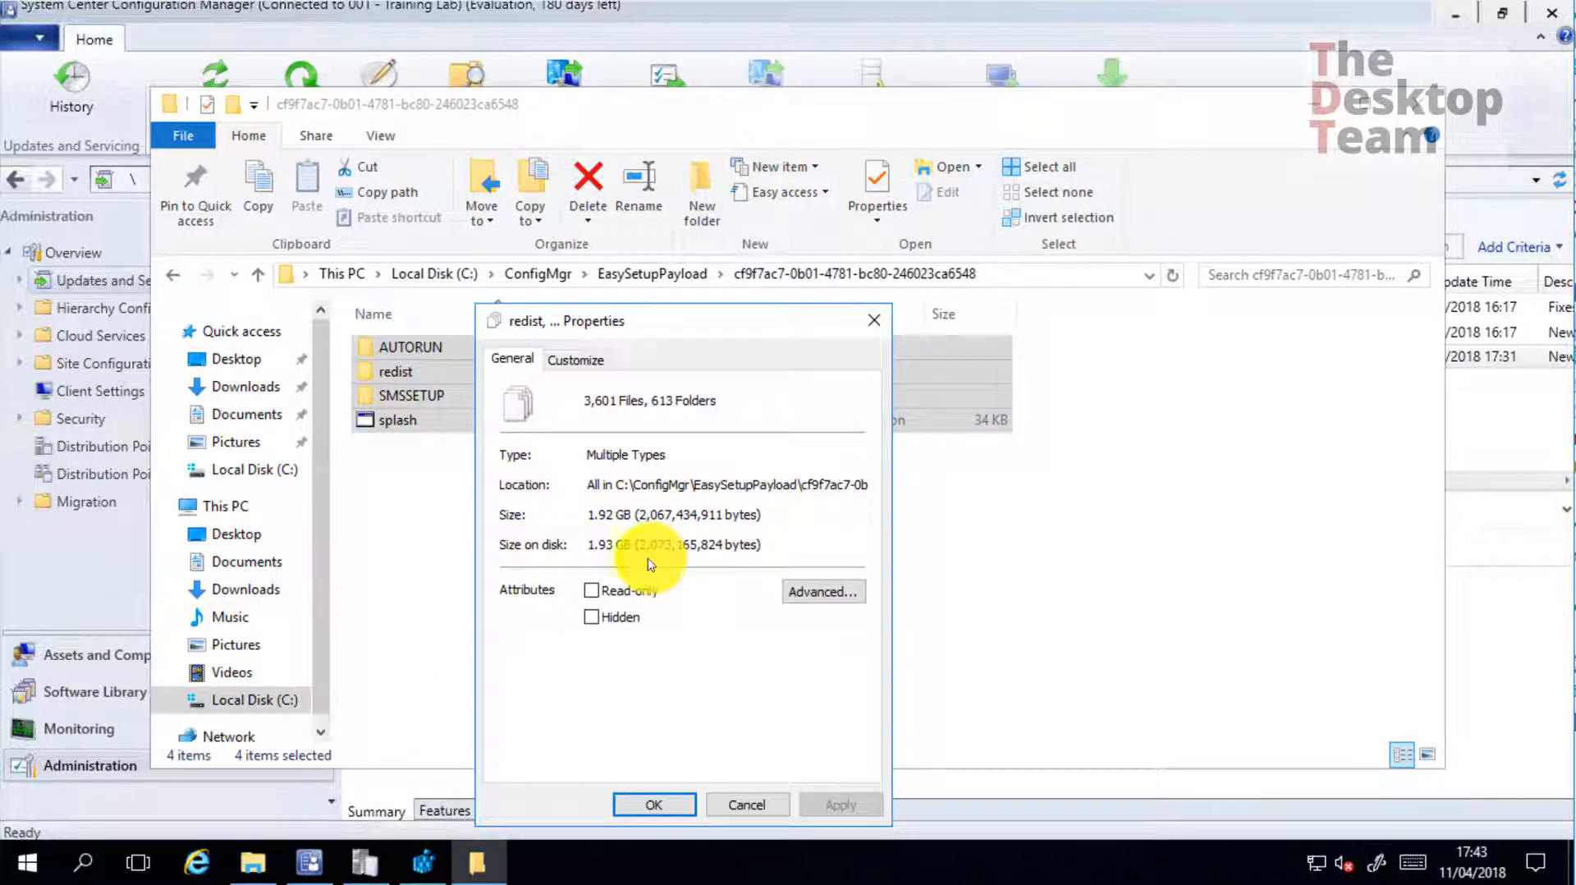
{"action": "key", "text": "Escape"}
{"action": "left_click", "coordinate": [366, 641]}
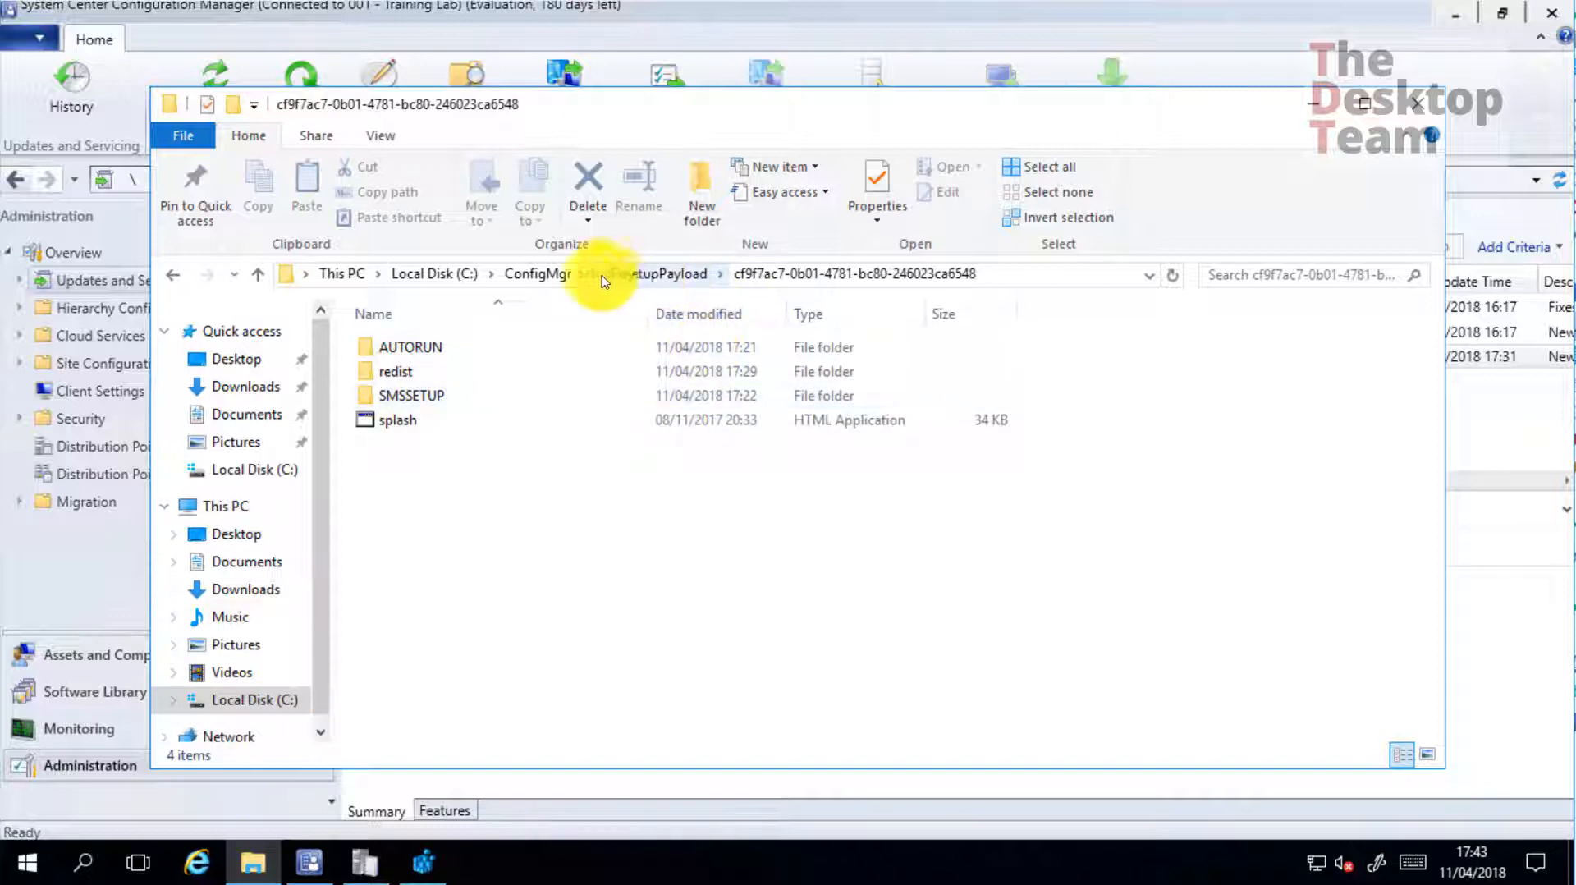
{"action": "left_click", "coordinate": [551, 277]}
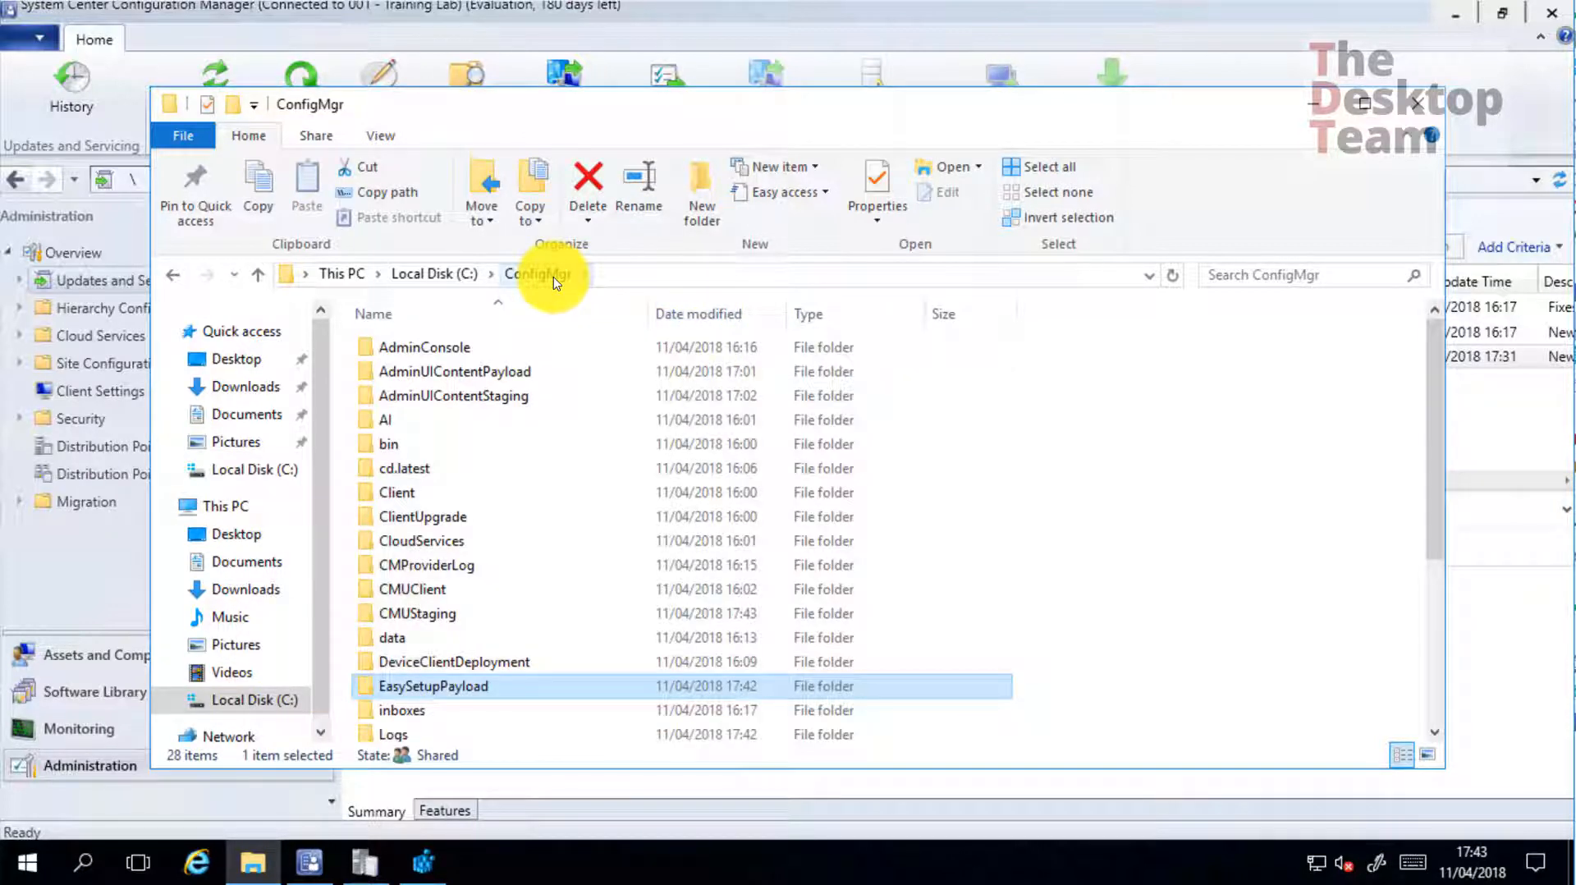
Return to the Configuration Manager console and run the prerequisite check for the Configuration Manager 1710 update
{"action": "left_click", "coordinate": [1313, 103]}
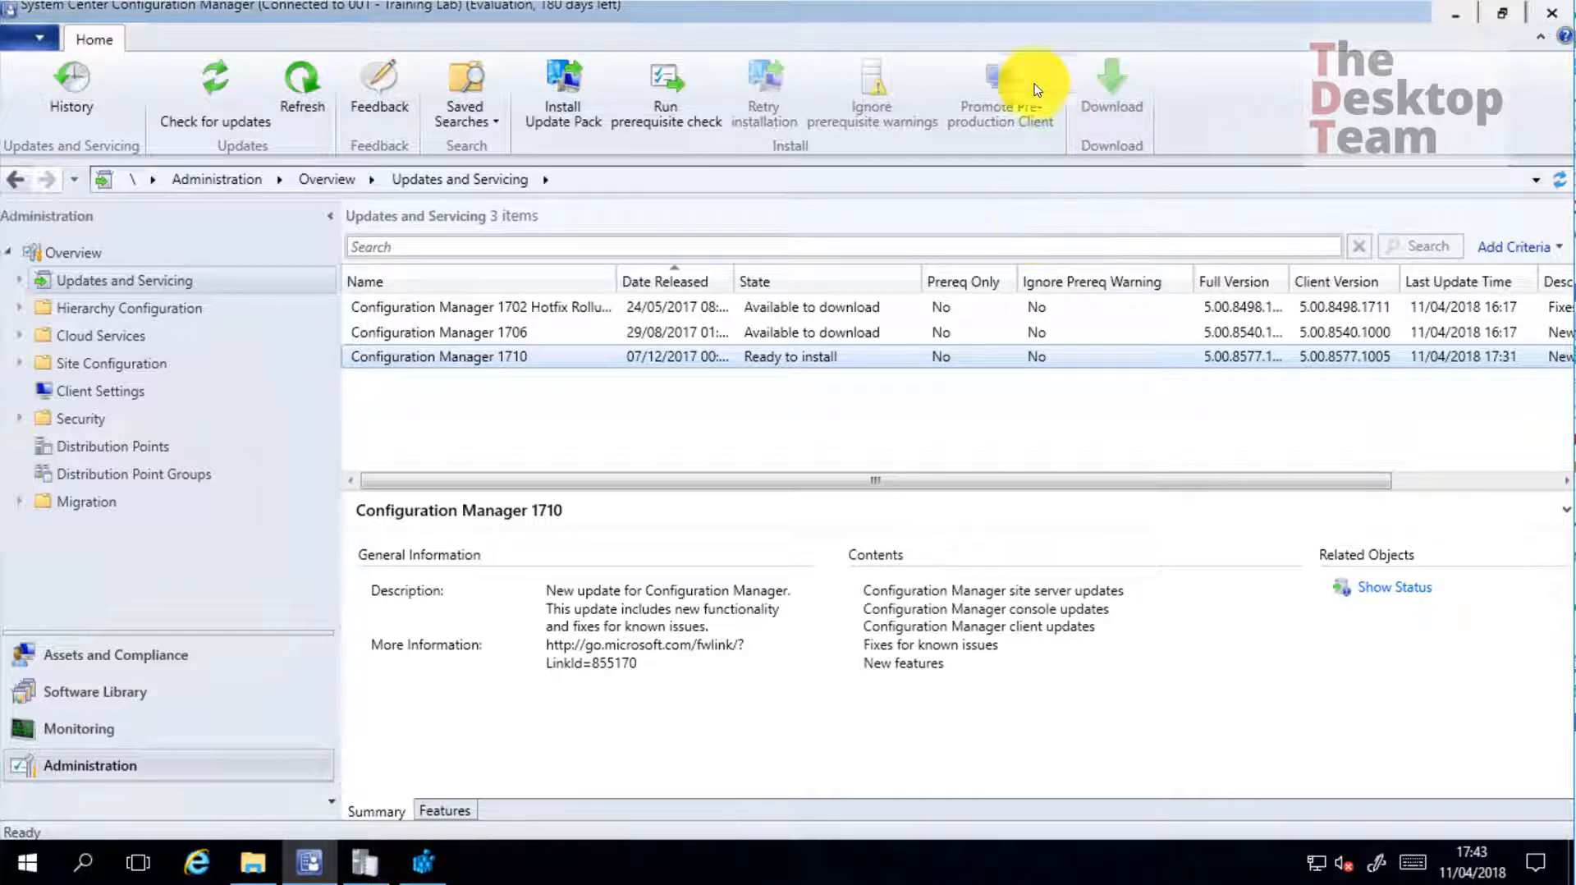
{"action": "left_click", "coordinate": [678, 88]}
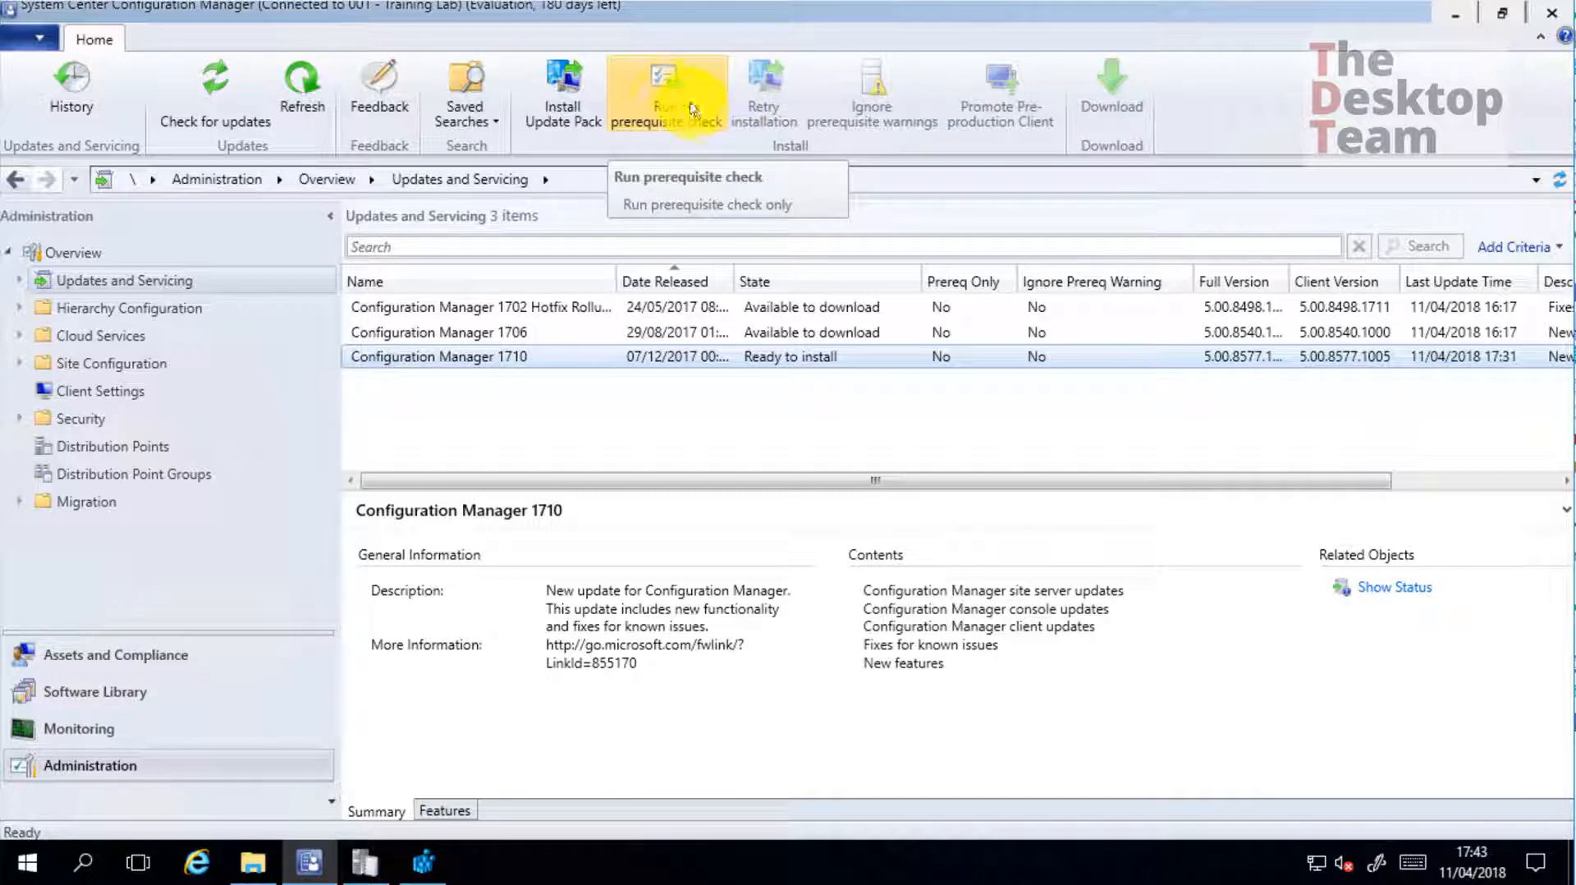
{"action": "left_click", "coordinate": [678, 105]}
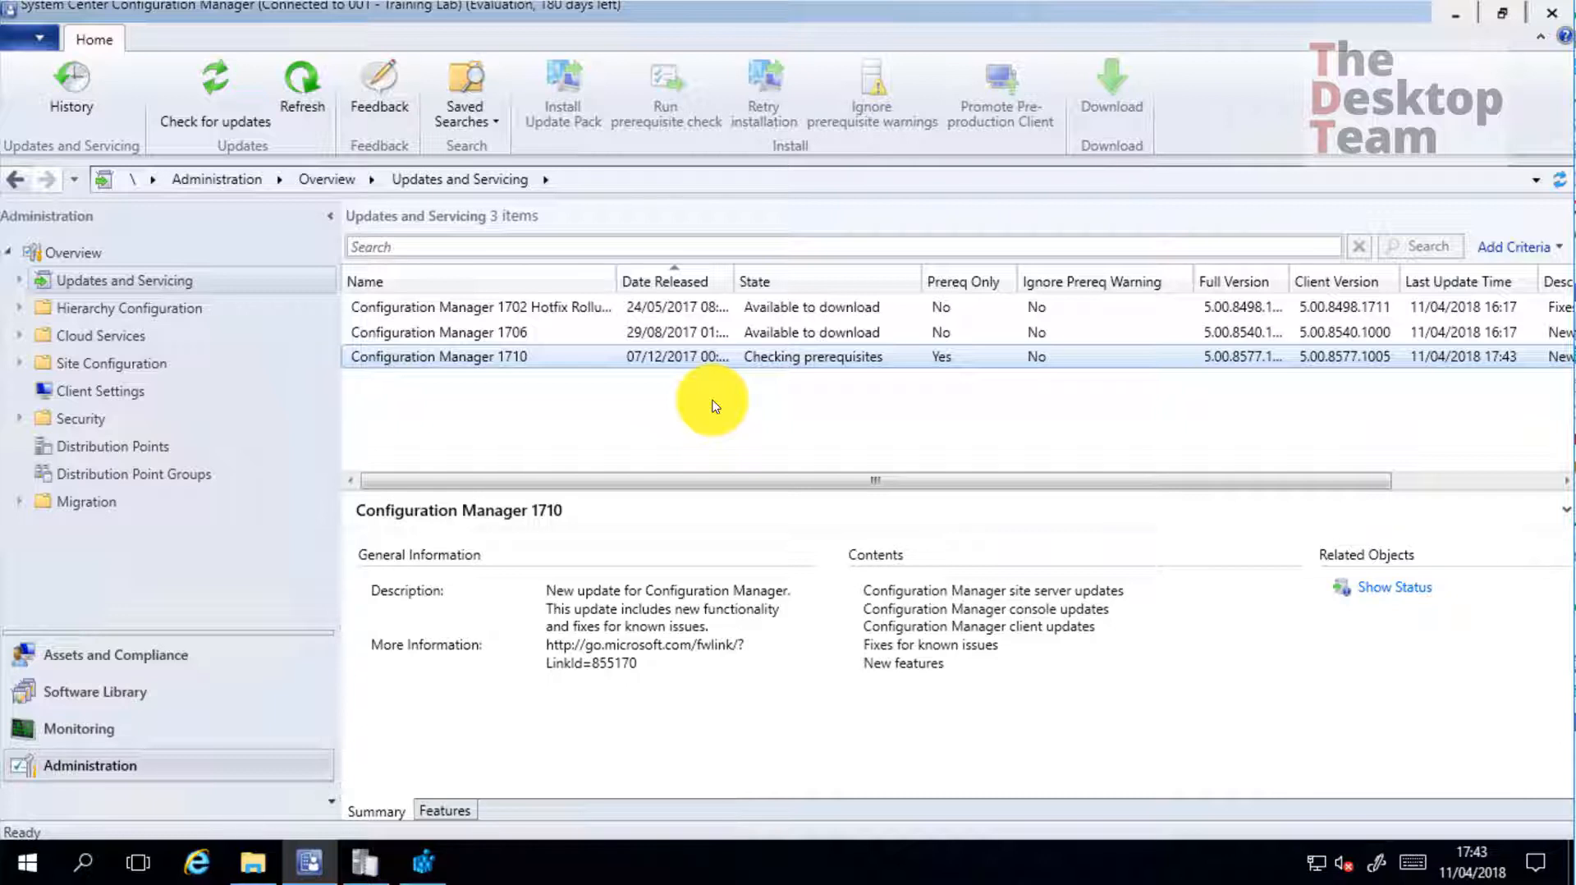
View Updates and Servicing Status in the Monitoring workspace and refresh it until Configuration Manager 1710 is listed
{"action": "left_click", "coordinate": [140, 735]}
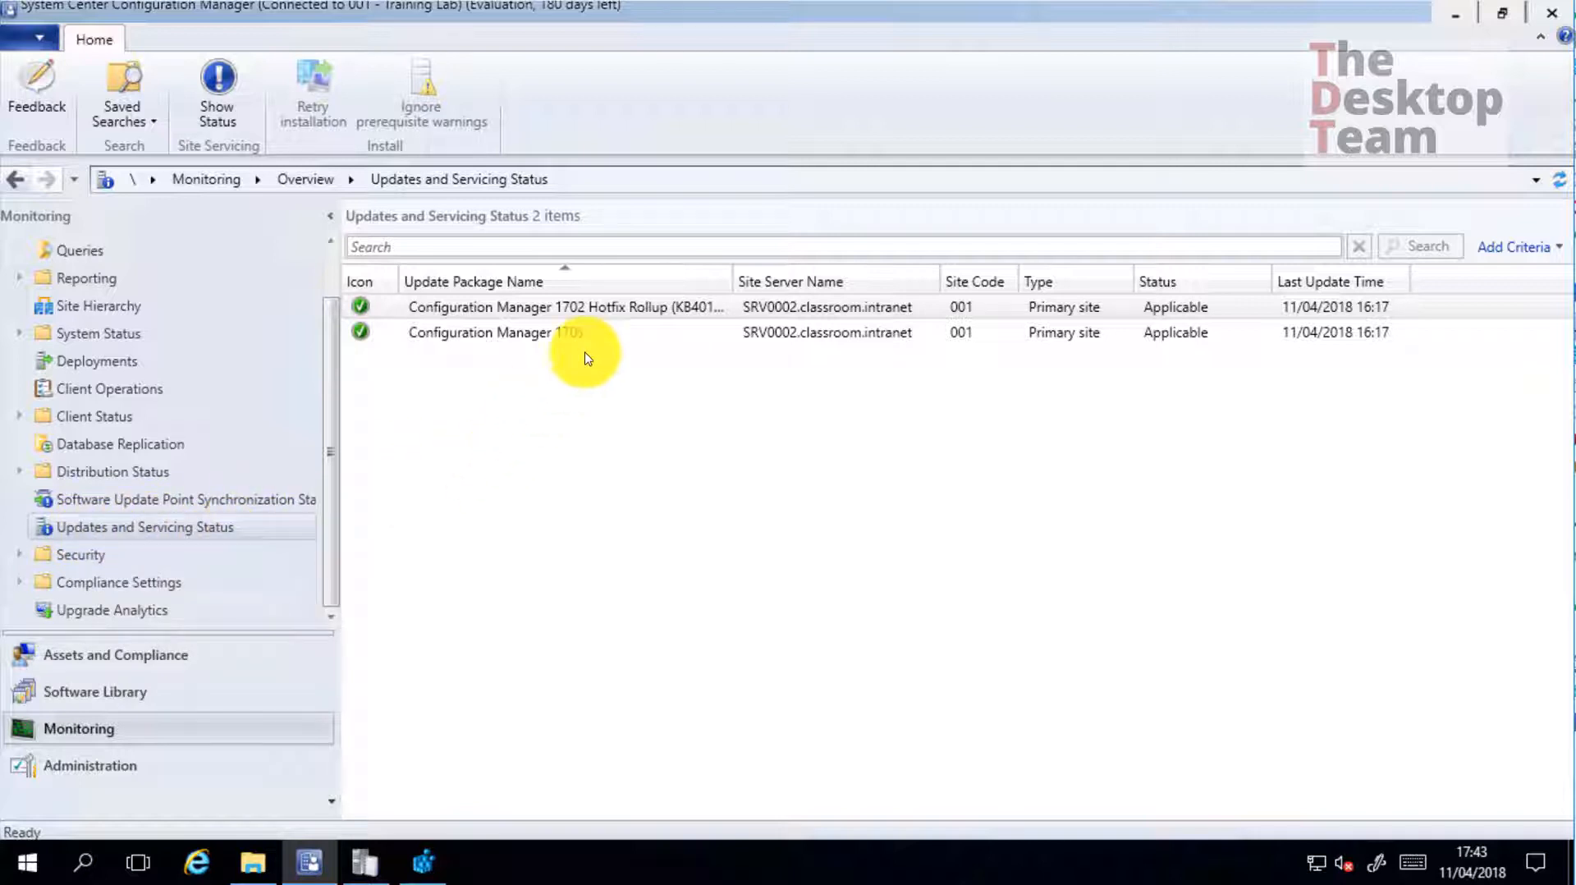
{"action": "left_click", "coordinate": [603, 425]}
{"action": "left_click", "coordinate": [1559, 180]}
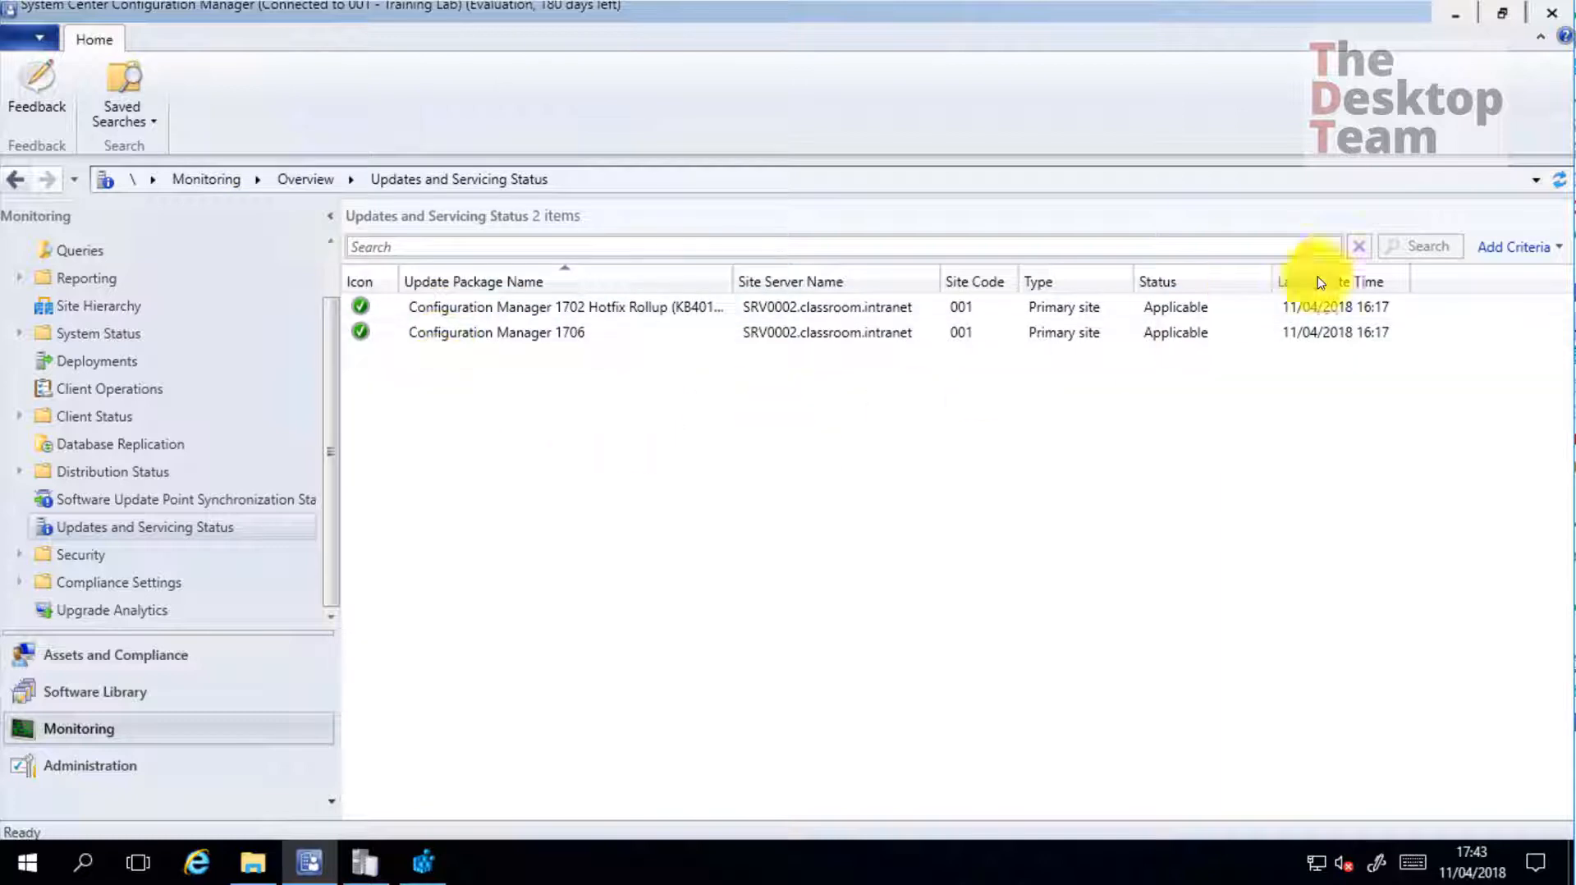
{"action": "left_click", "coordinate": [1559, 180]}
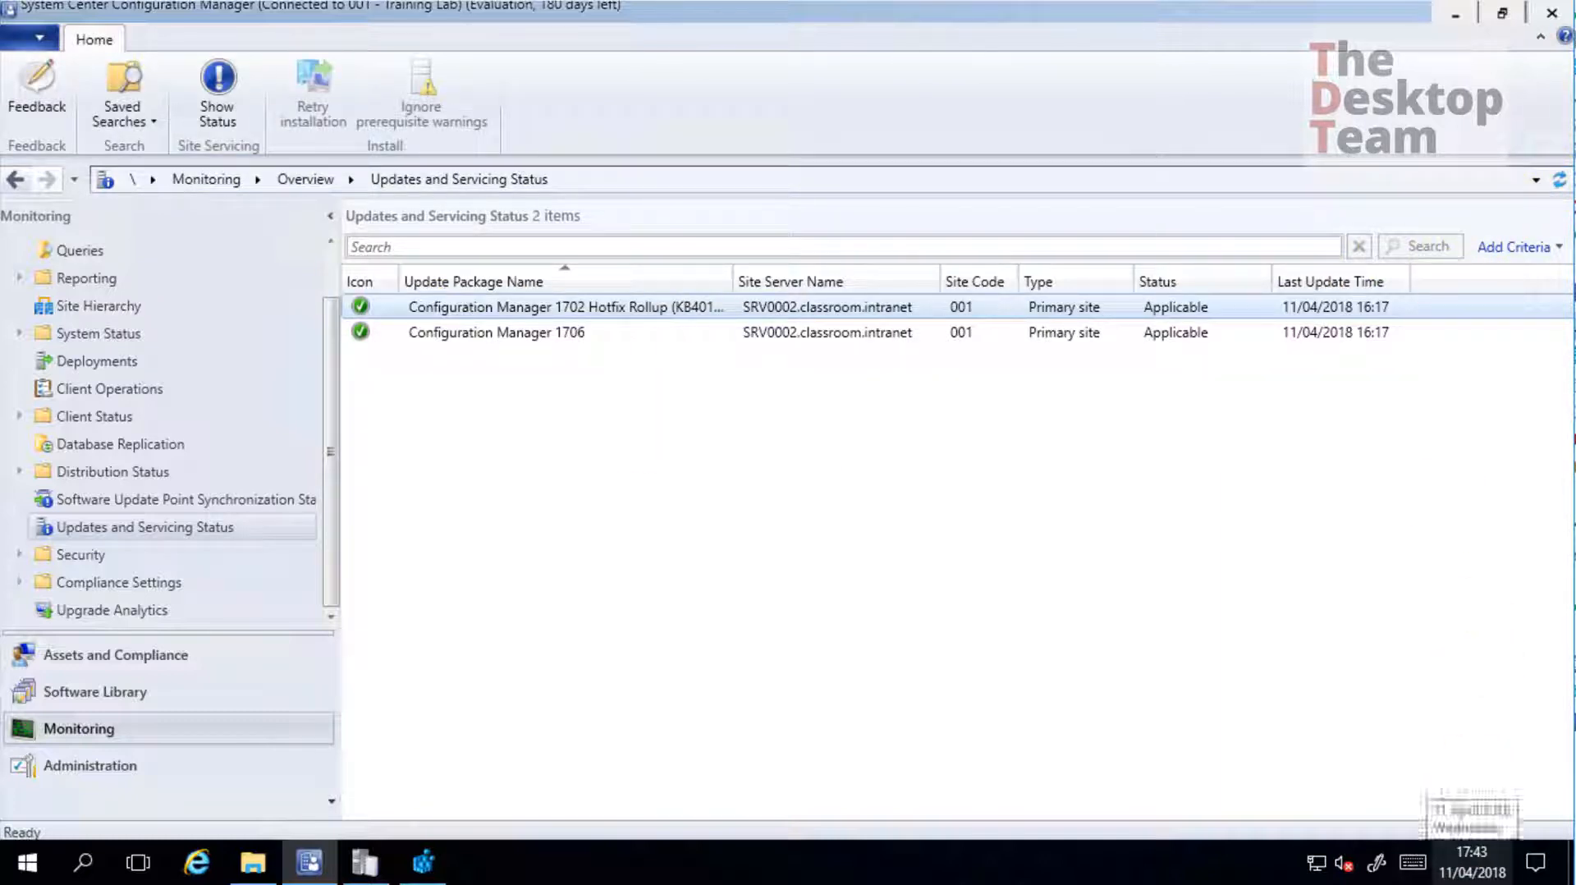
{"action": "left_click", "coordinate": [1559, 180]}
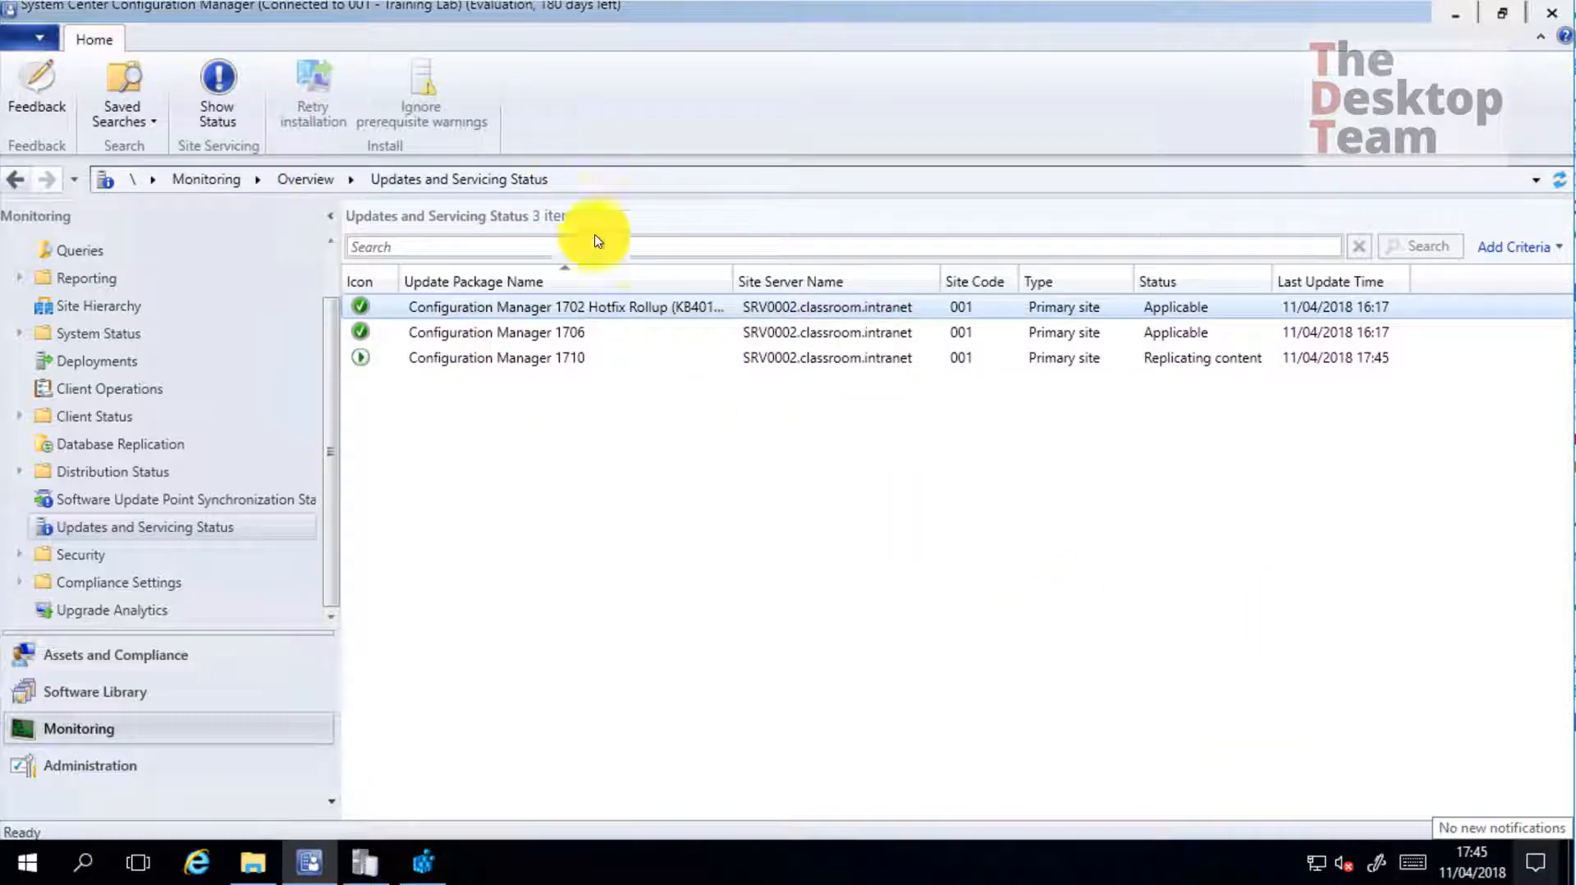
Show the detailed installation status of Configuration Manager 1710 and inspect its Replication and Prerequisite Check stages
{"action": "left_click", "coordinate": [888, 357]}
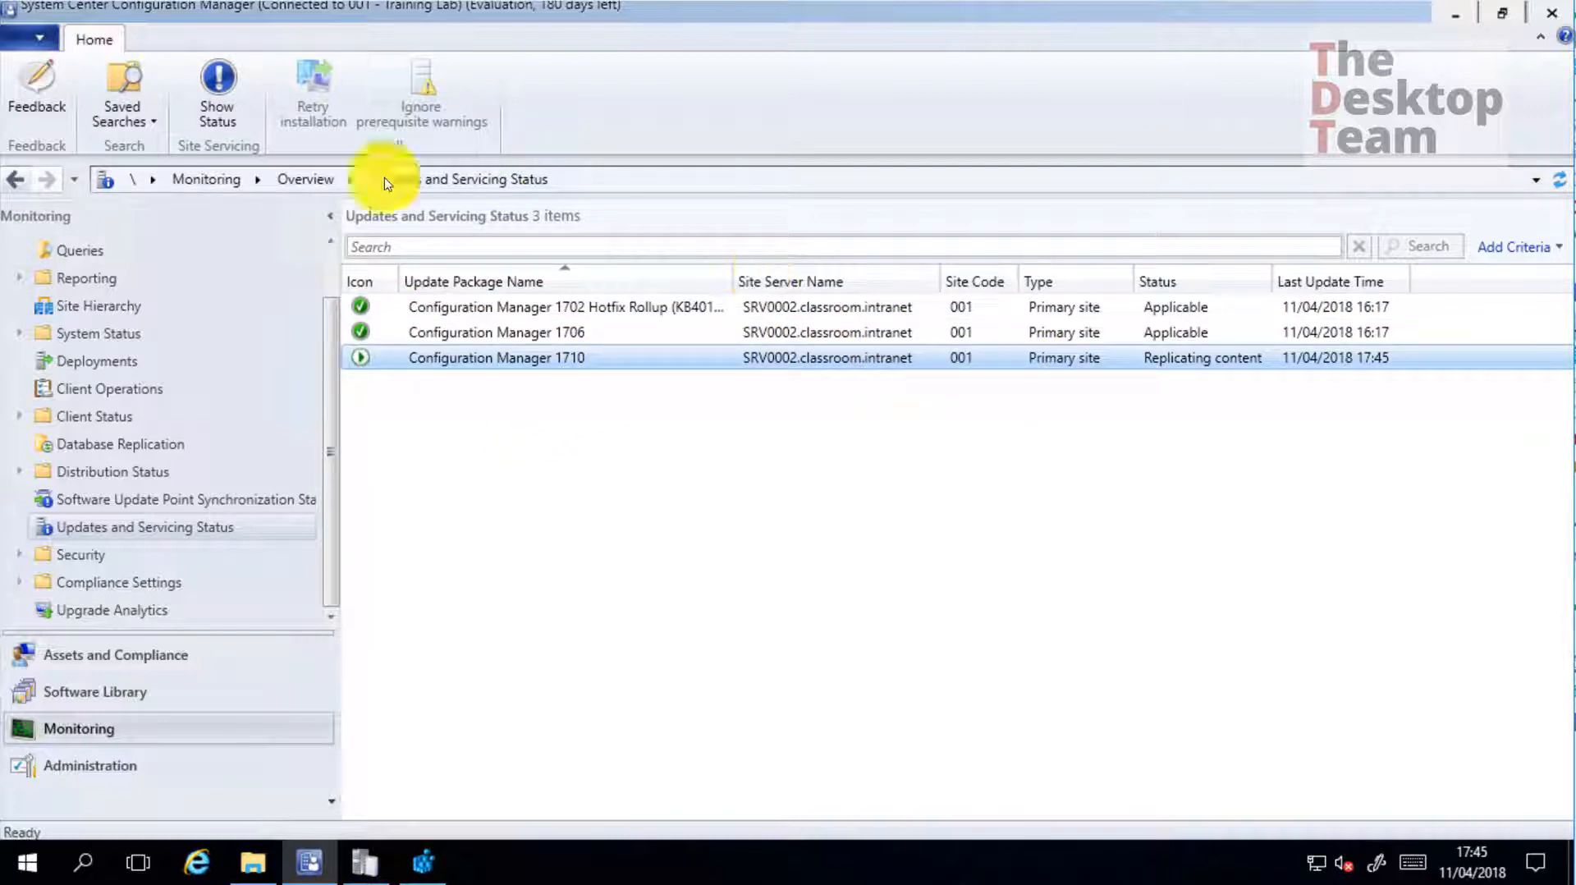
{"action": "left_click", "coordinate": [220, 82]}
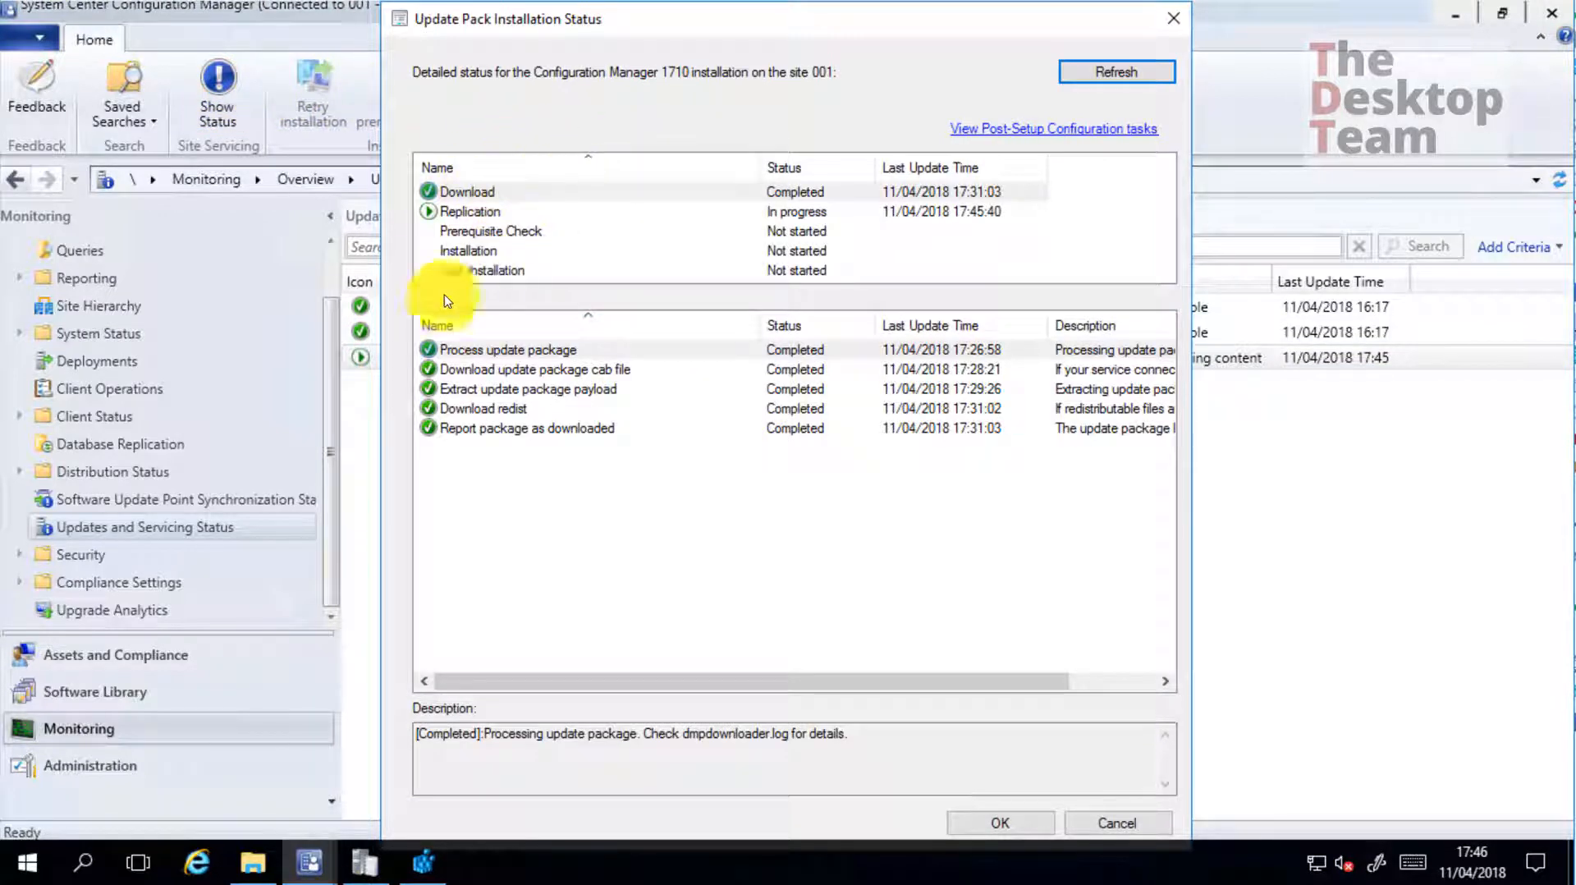
{"action": "left_click", "coordinate": [474, 215]}
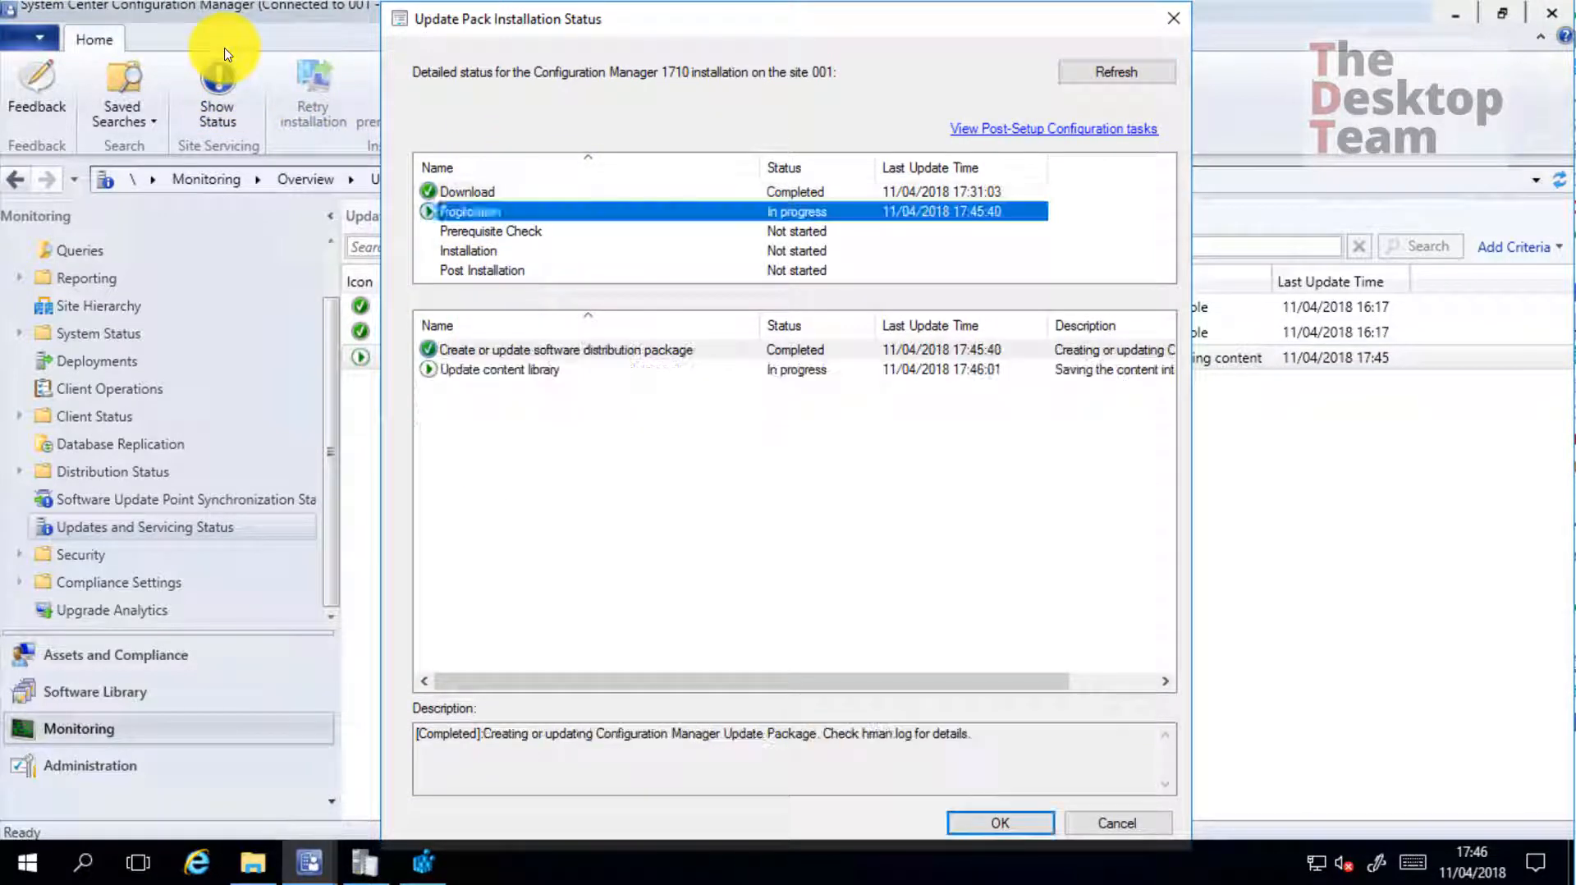
{"action": "left_click", "coordinate": [499, 235]}
{"action": "left_click", "coordinate": [503, 216]}
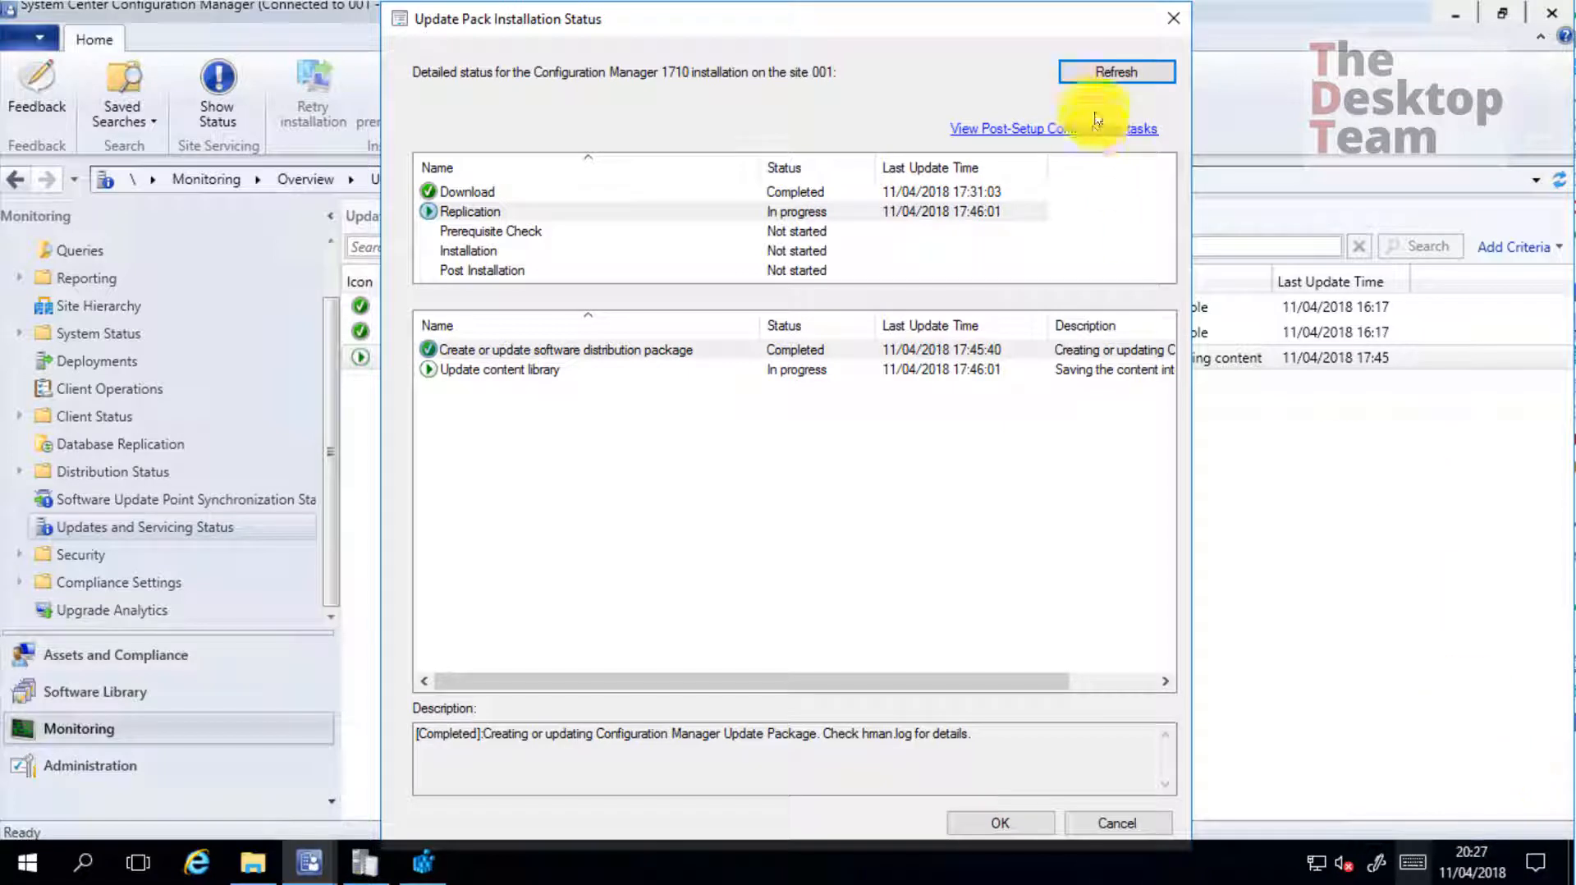
Refresh the update pack's detailed status, examine the Prerequisite Check, Installation and Replication stages, and close the status window
{"action": "left_click", "coordinate": [1125, 76]}
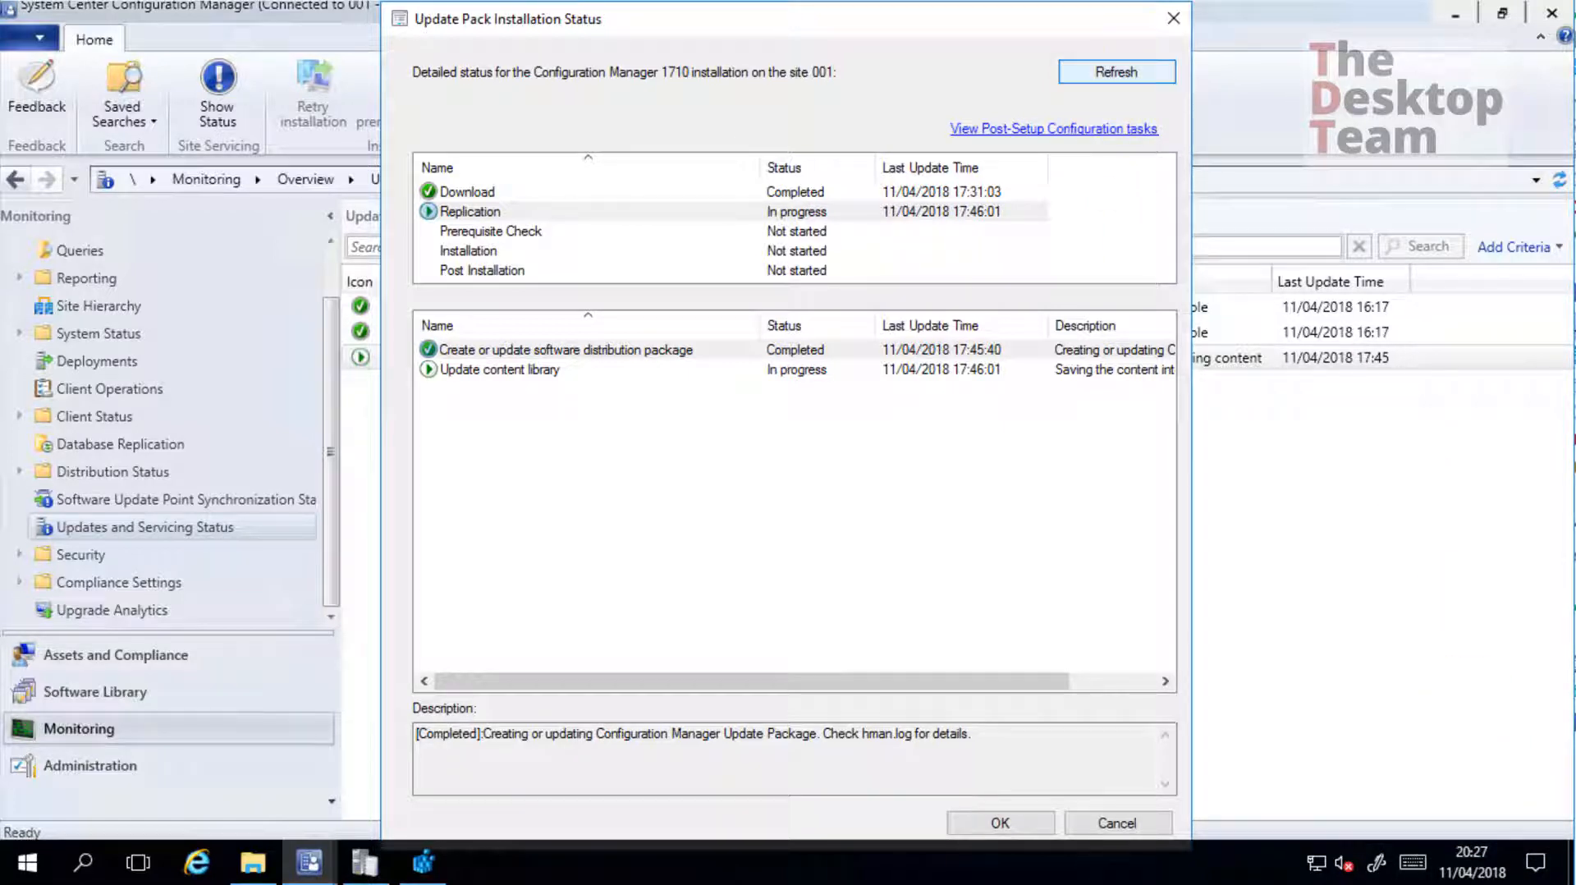
{"action": "left_click", "coordinate": [1118, 70]}
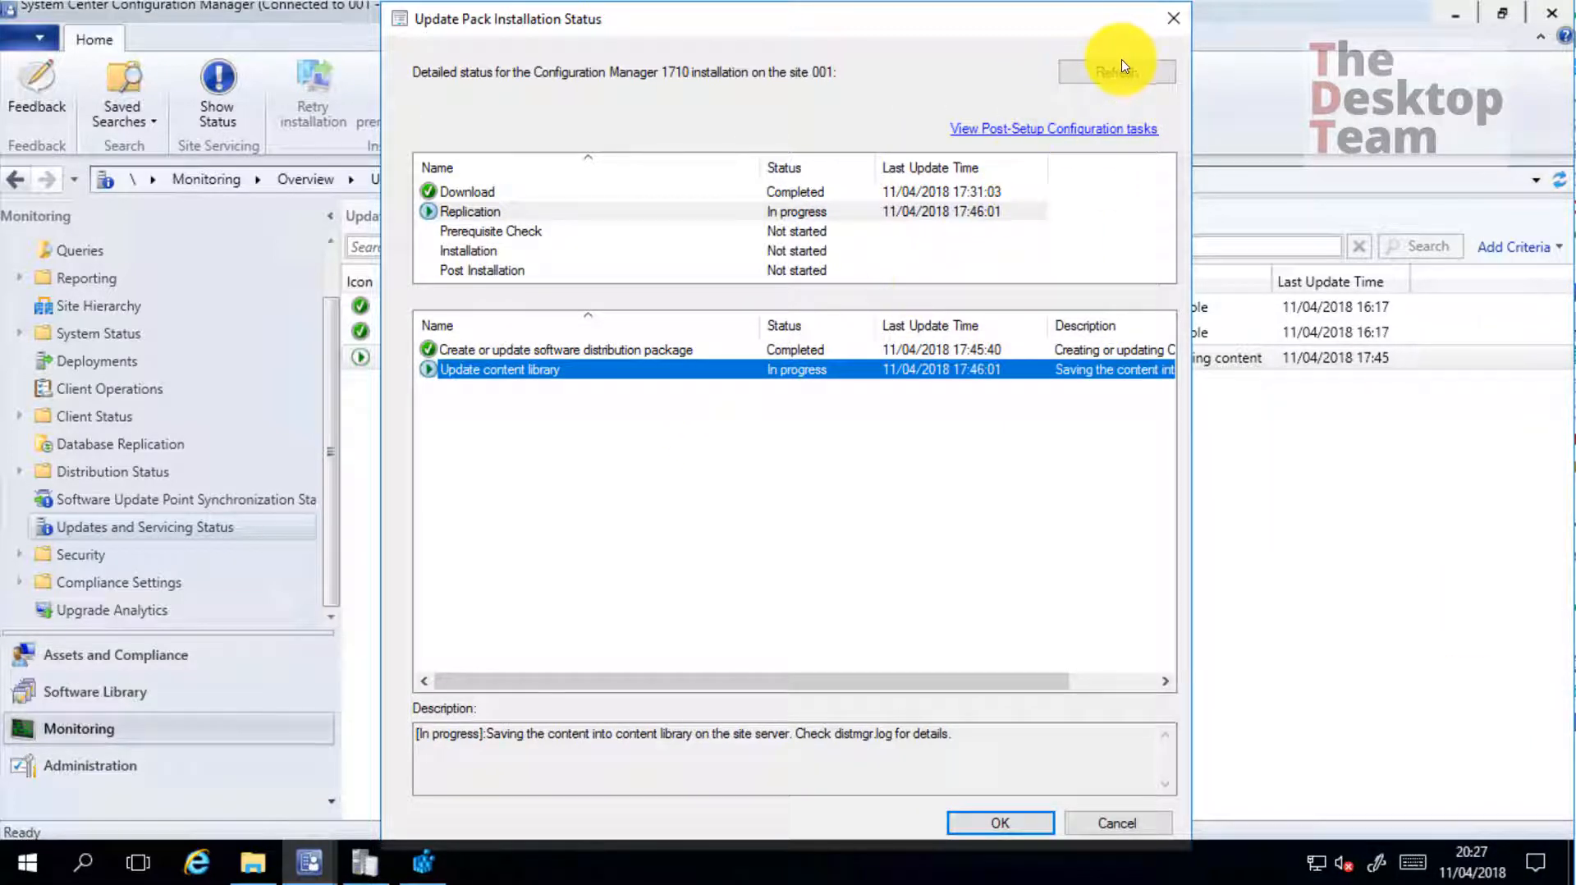
{"action": "left_click", "coordinate": [484, 230]}
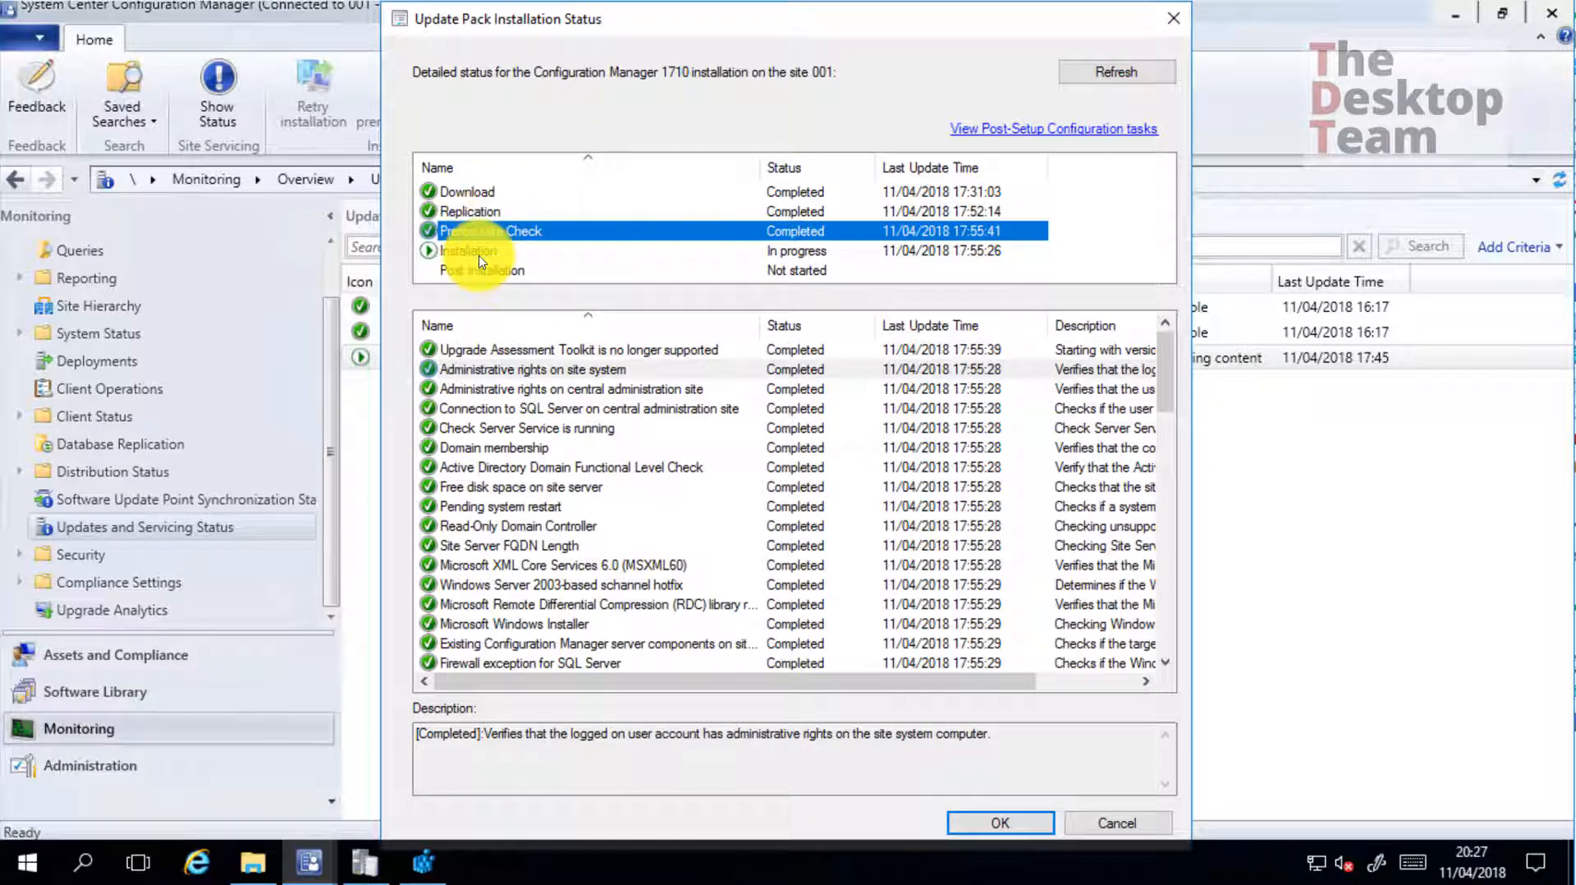
{"action": "left_click", "coordinate": [809, 256]}
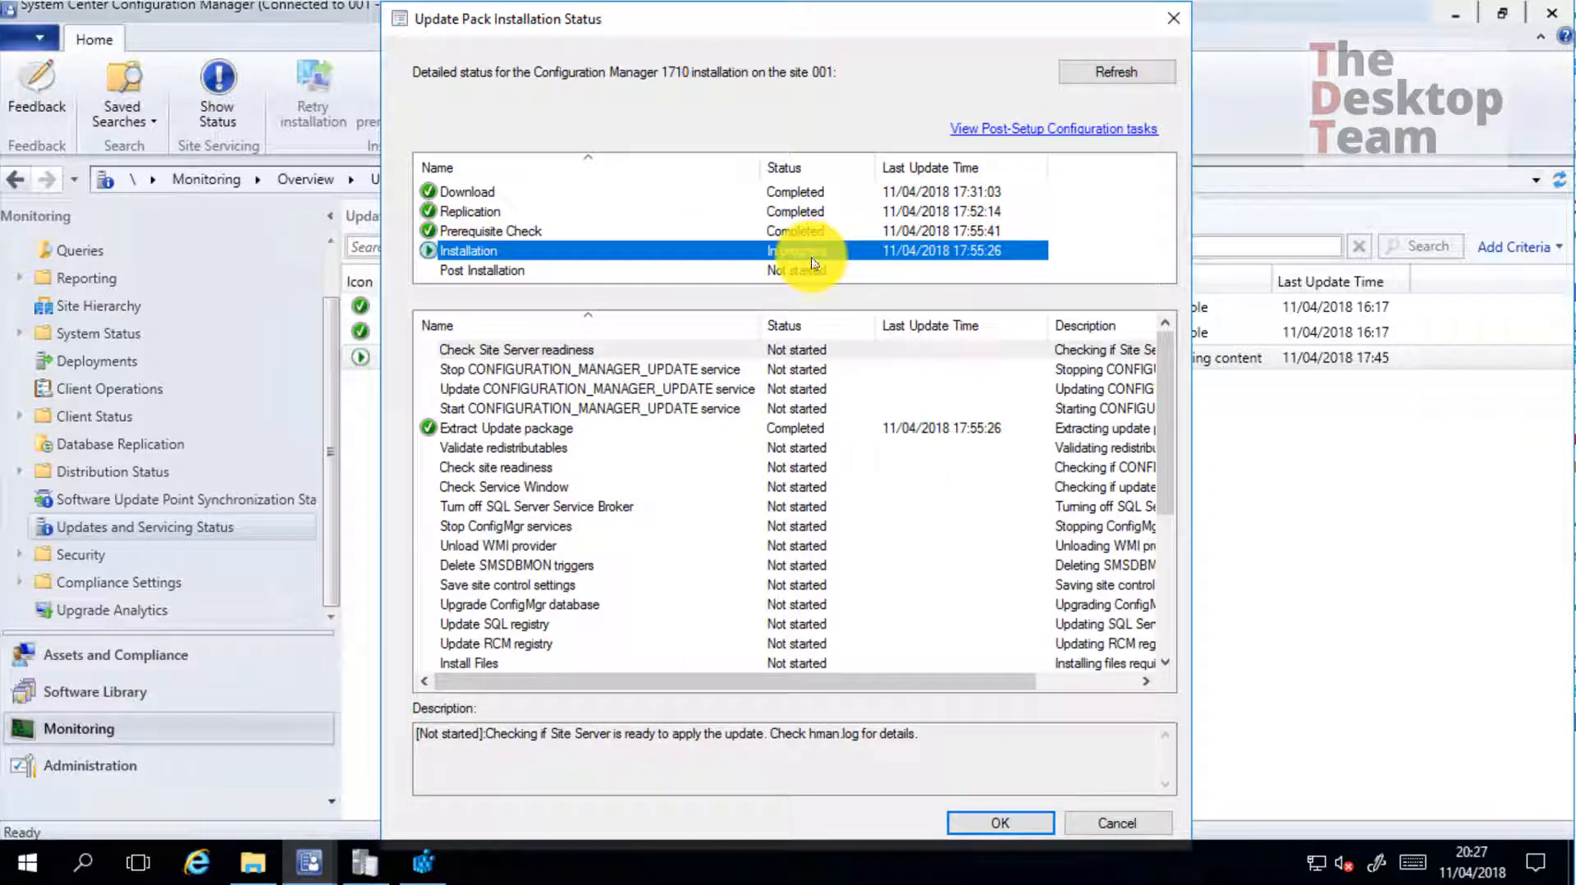
{"action": "left_click", "coordinate": [485, 431]}
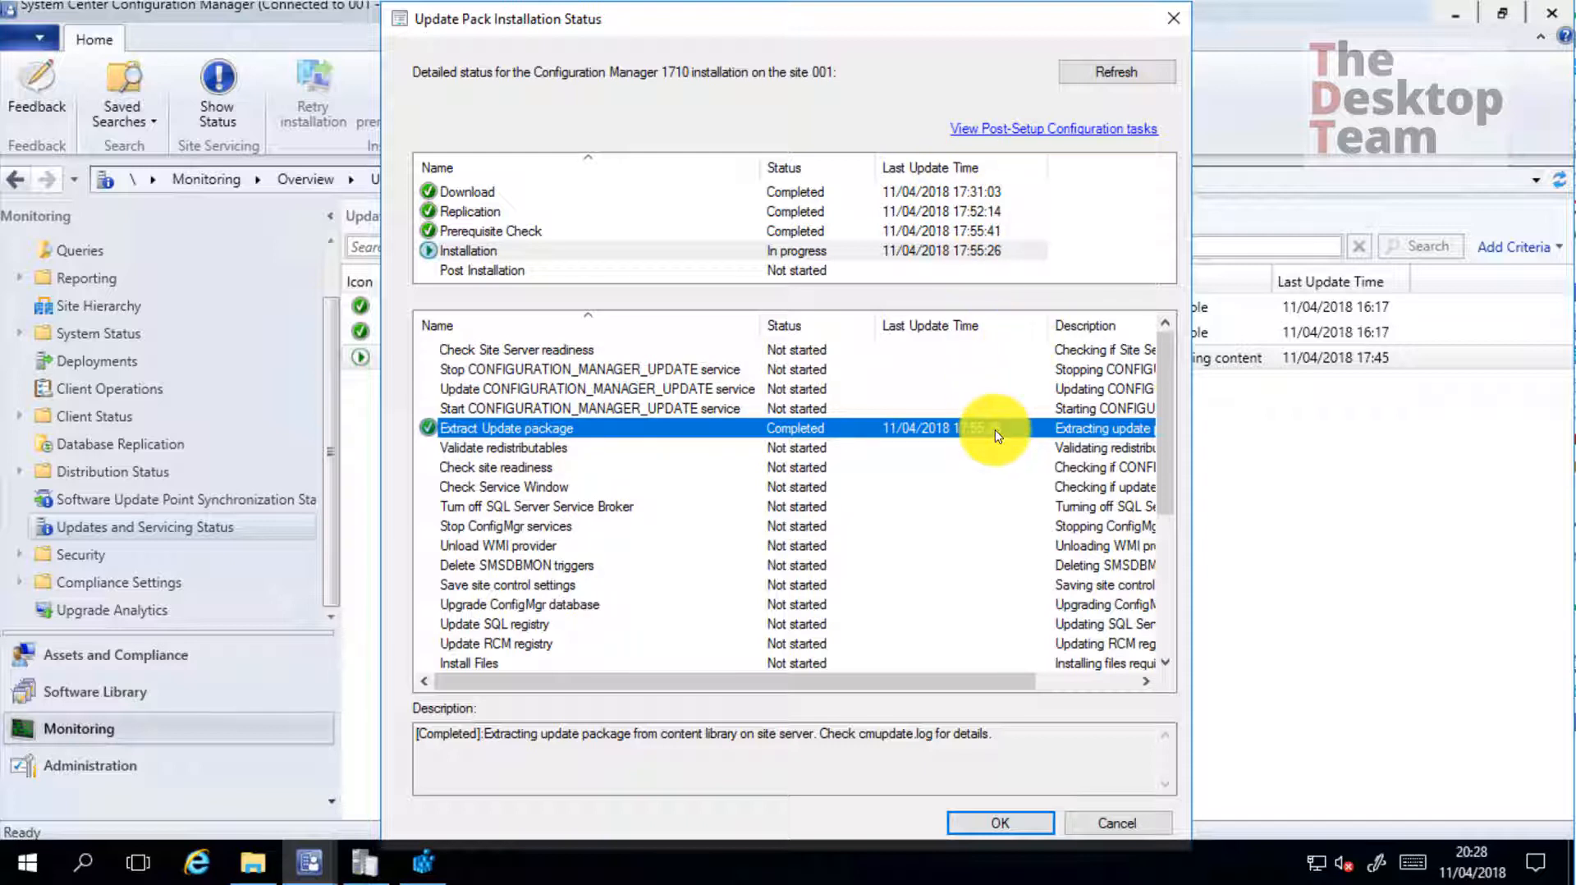
{"action": "left_click", "coordinate": [966, 214]}
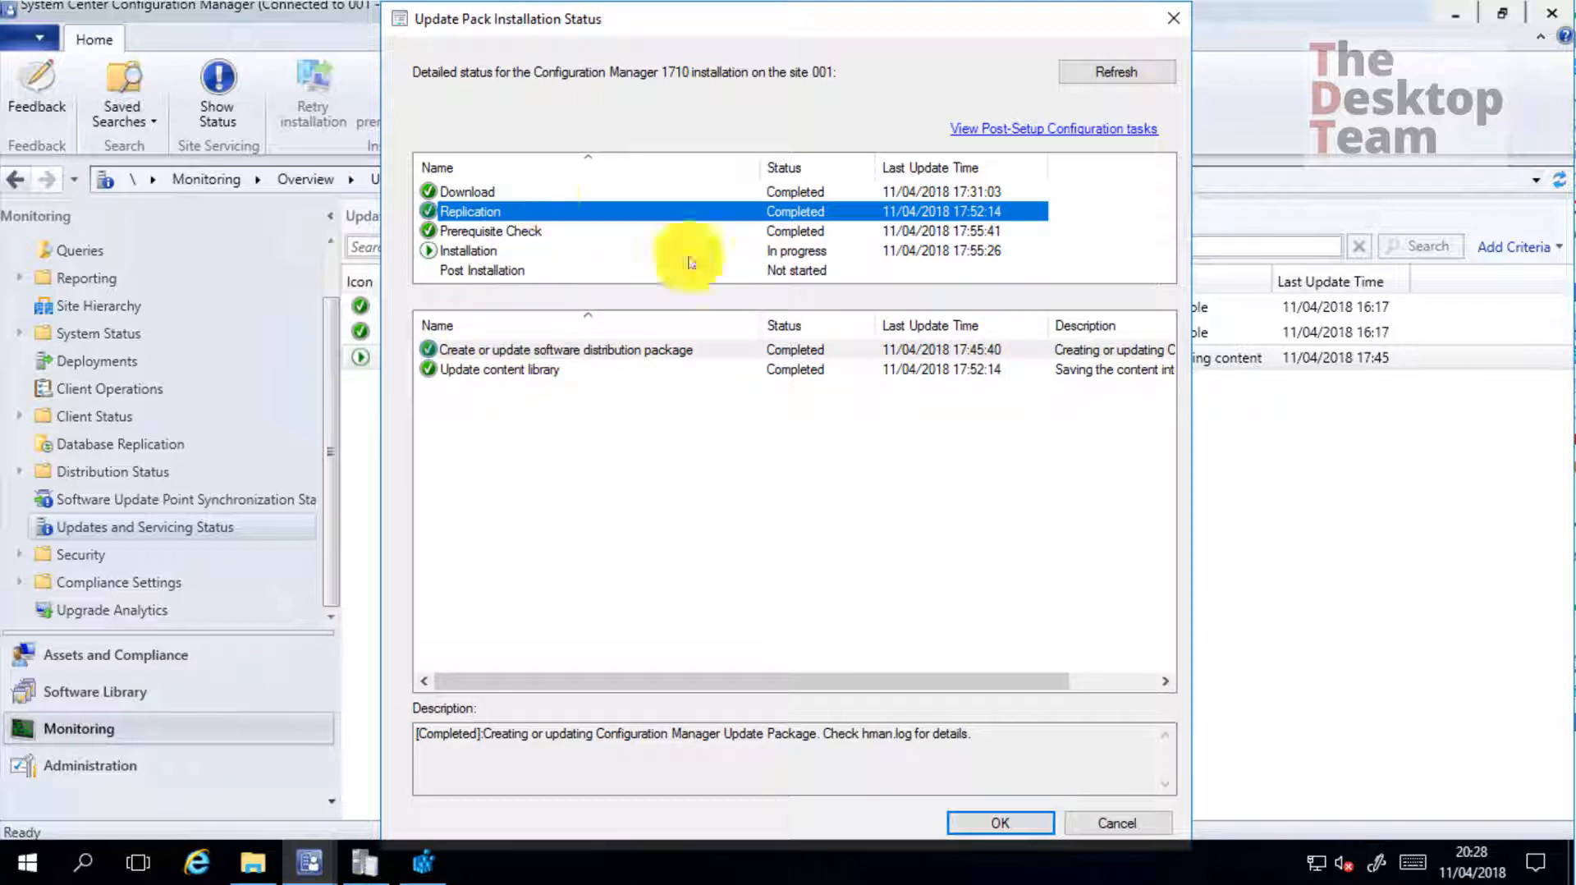
{"action": "left_click", "coordinate": [1036, 823]}
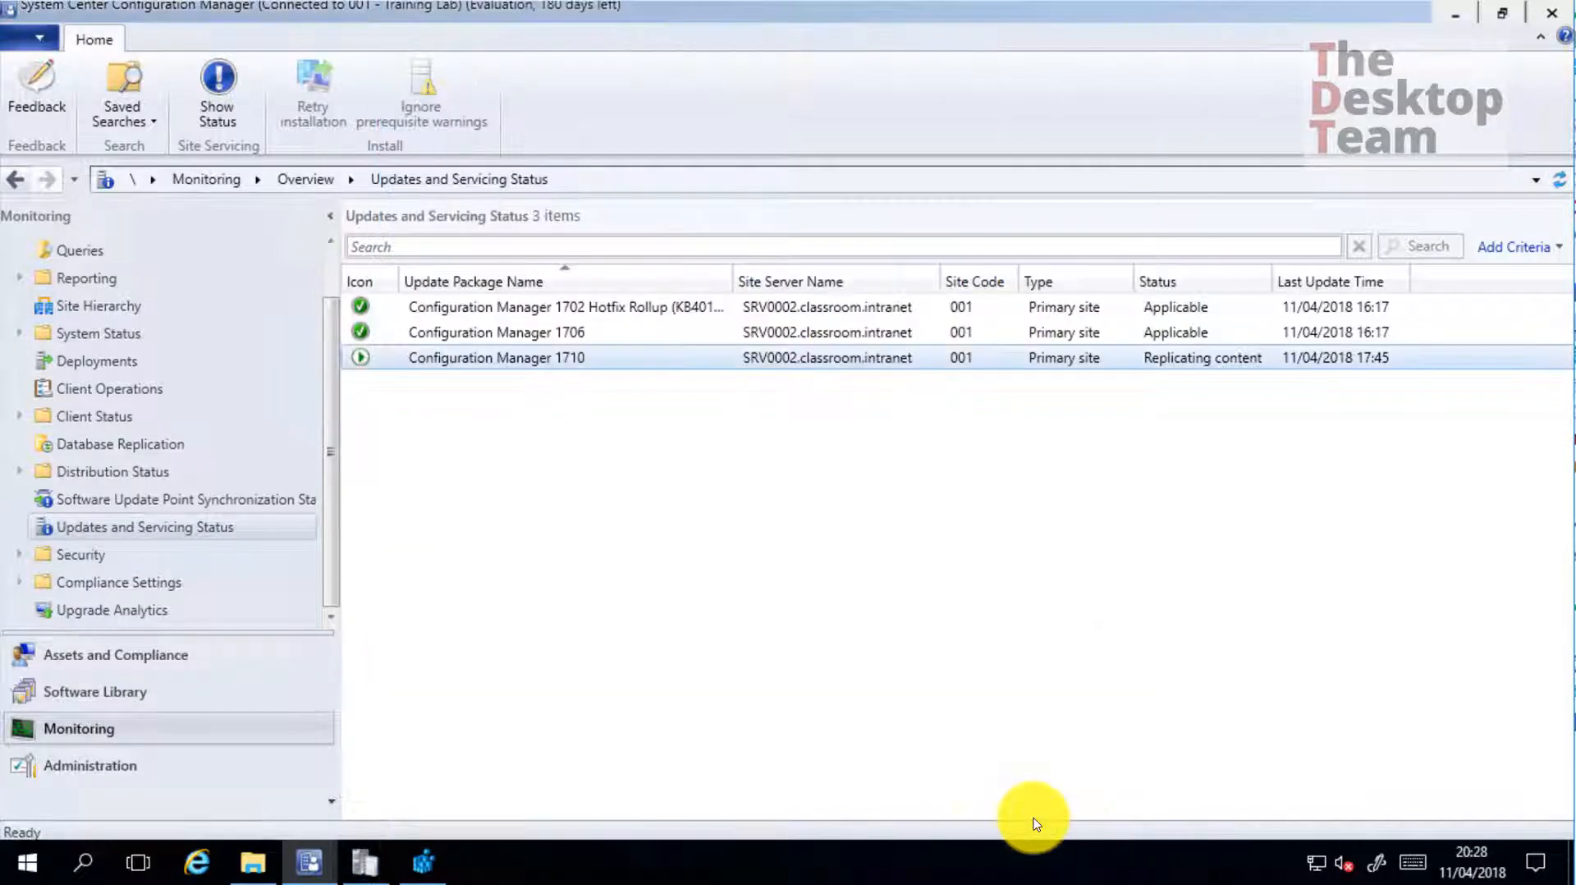
Refresh the Updates and Servicing Status list and widen the Status column to read the Configuration Manager 1710 entry
{"action": "left_click", "coordinate": [1559, 179]}
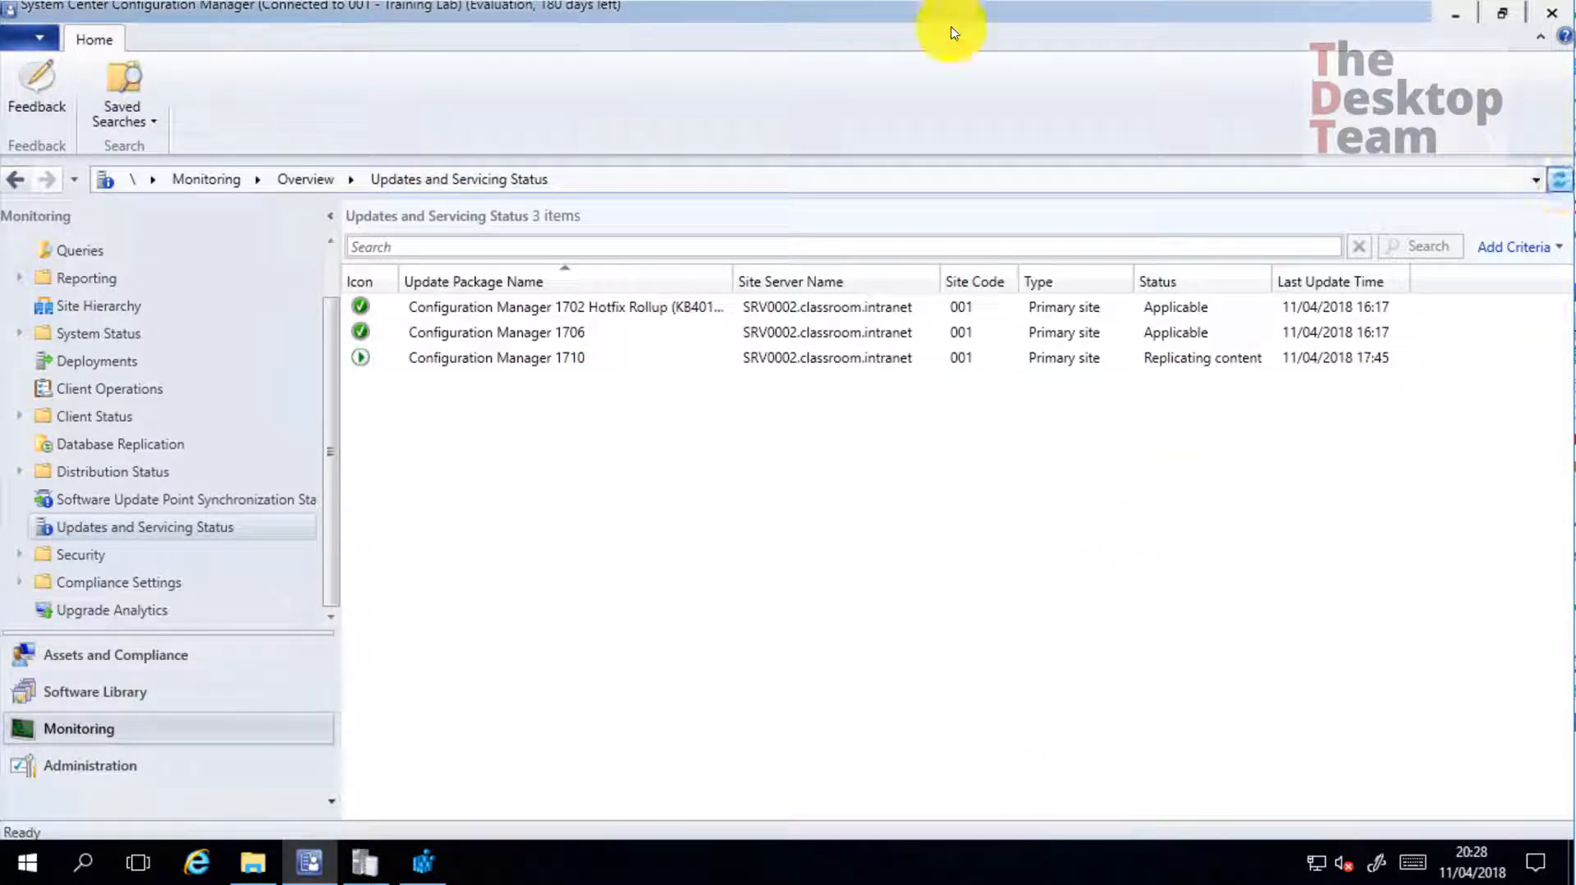
{"action": "left_click", "coordinate": [1230, 360]}
{"action": "left_click_drag", "start_coordinate": [1271, 280], "coordinate": [1394, 277]}
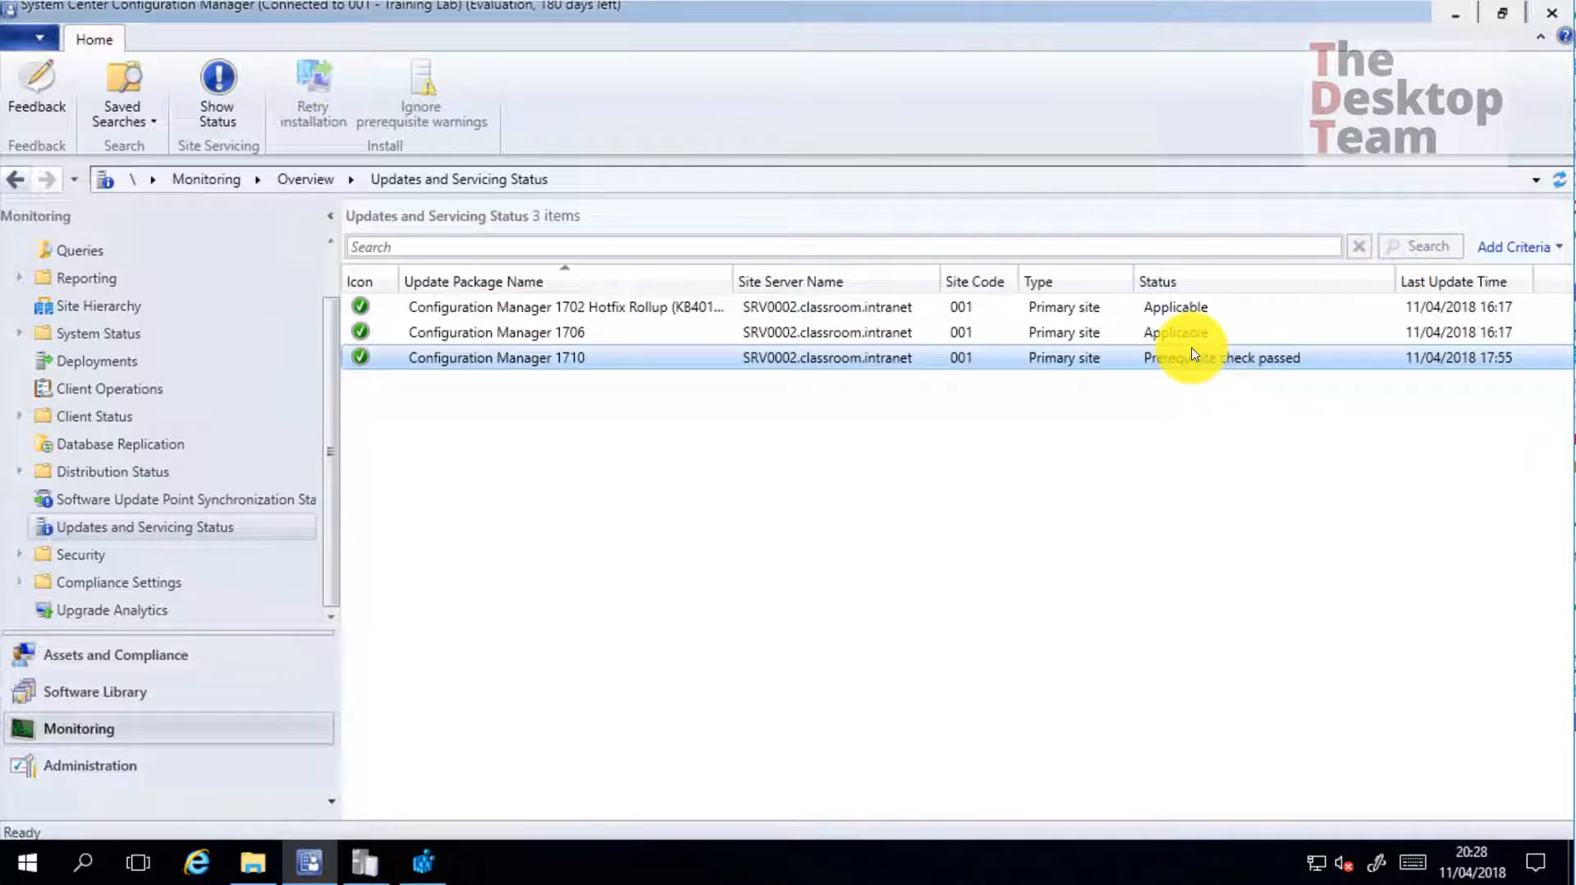
Start installing the Configuration Manager 1710 update pack from Updates and Servicing, leaving prerequisite warnings not ignored
{"action": "left_click", "coordinate": [140, 767]}
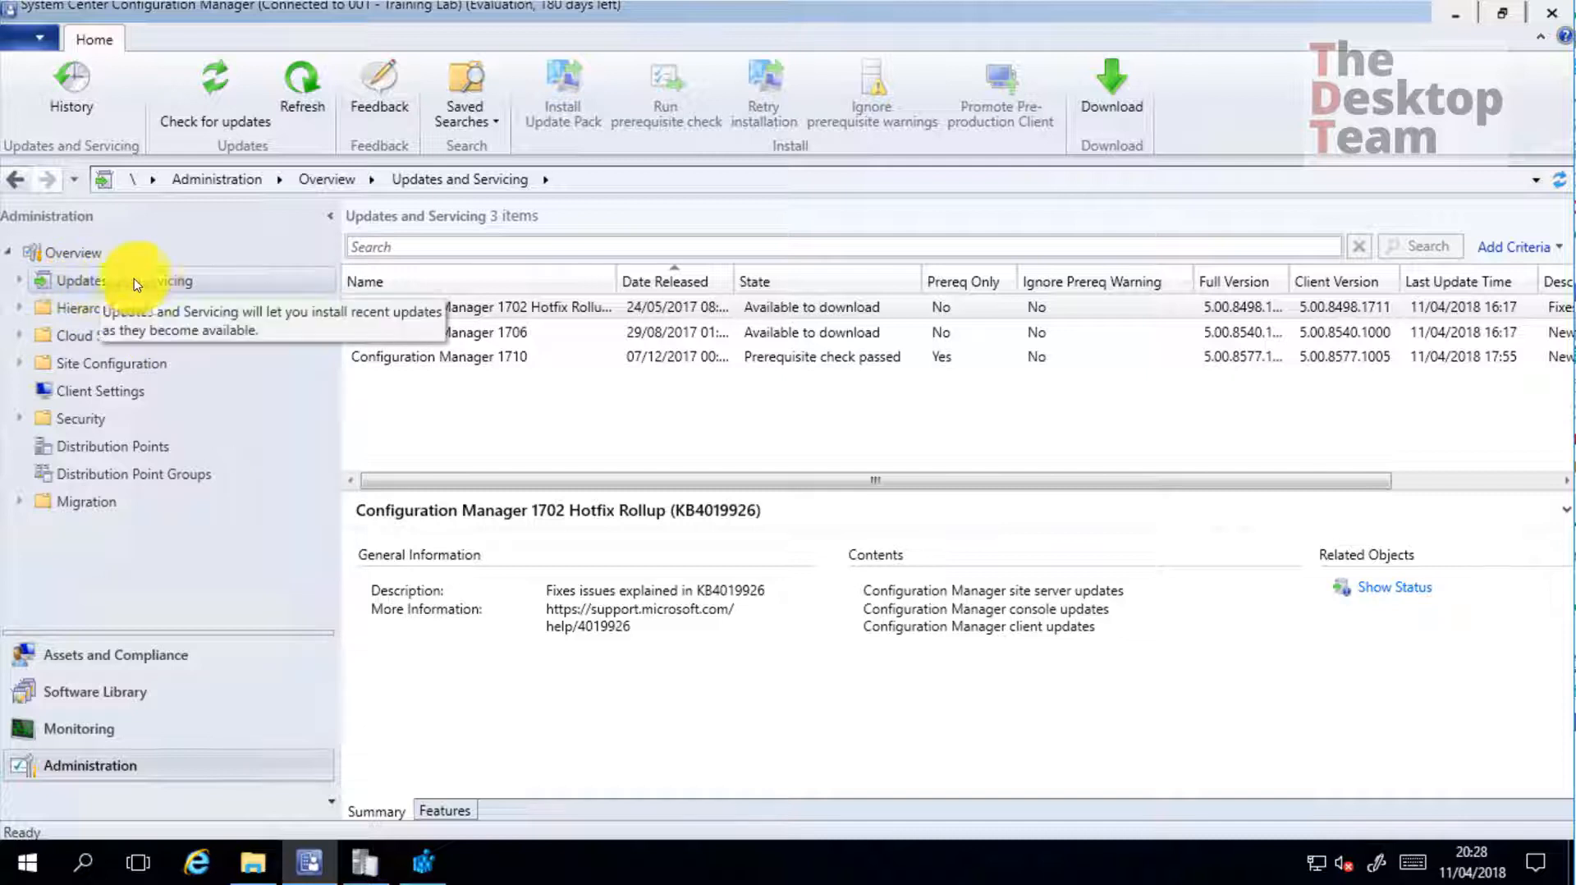
{"action": "left_click", "coordinate": [702, 357]}
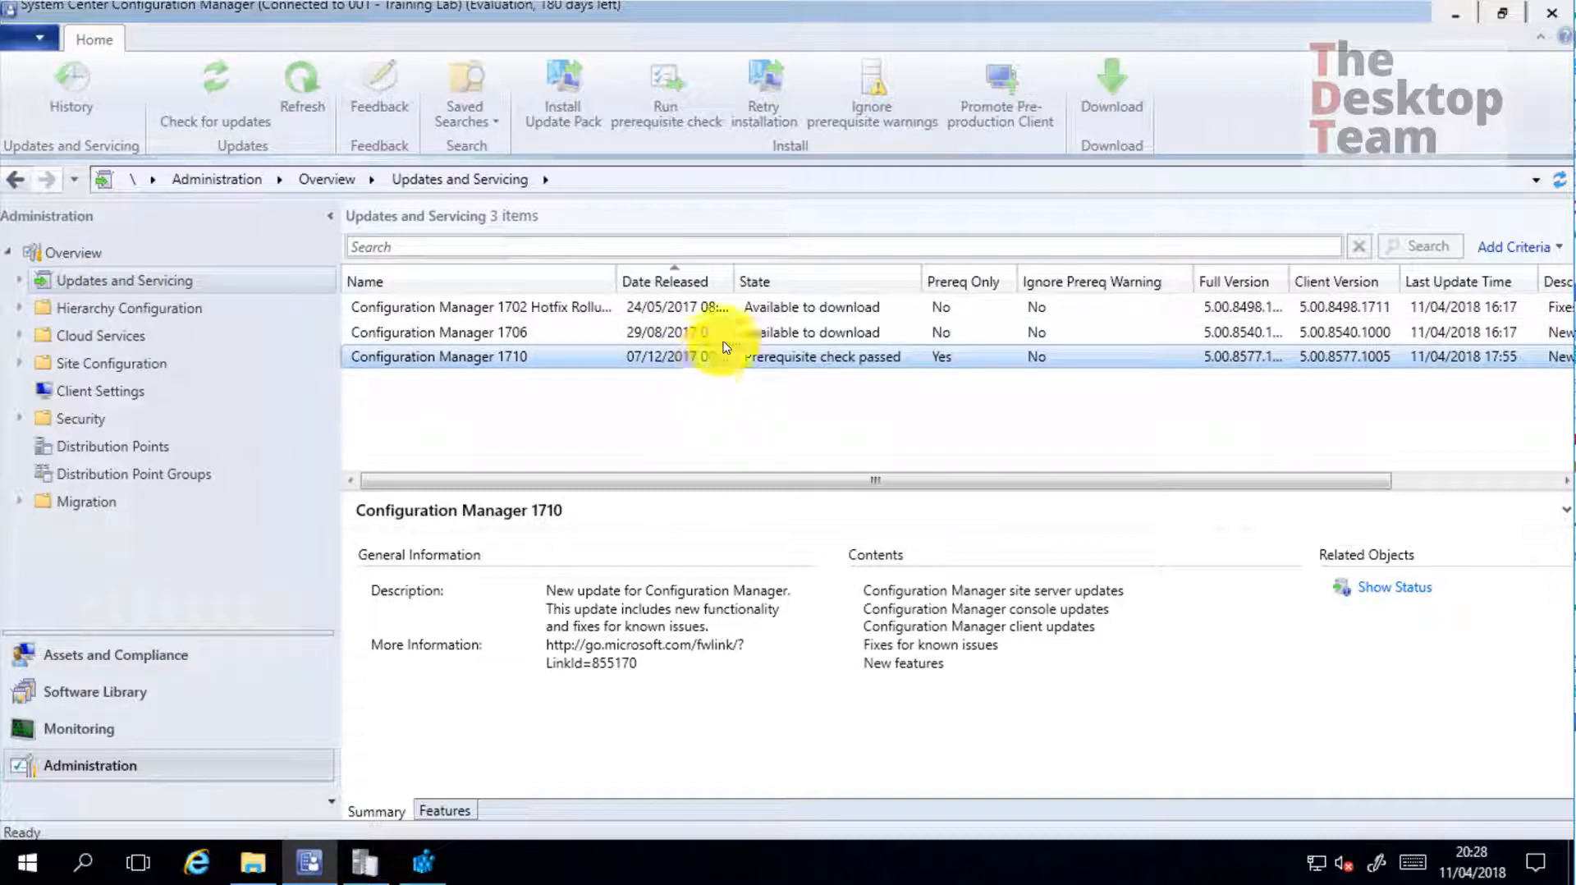
{"action": "left_click", "coordinate": [574, 93]}
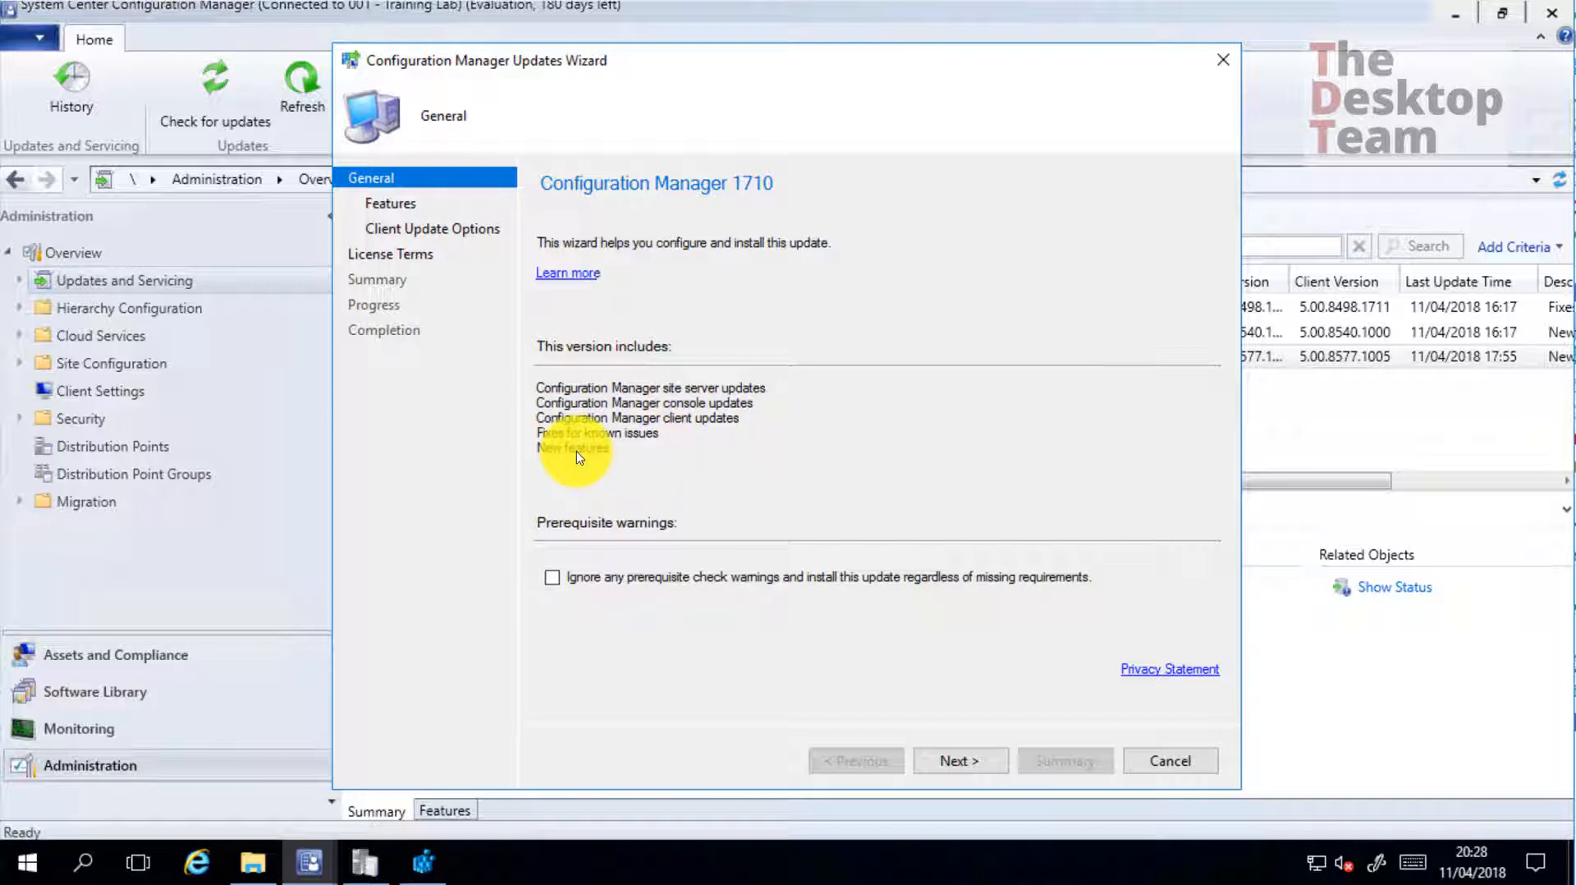
{"action": "left_click", "coordinate": [967, 764]}
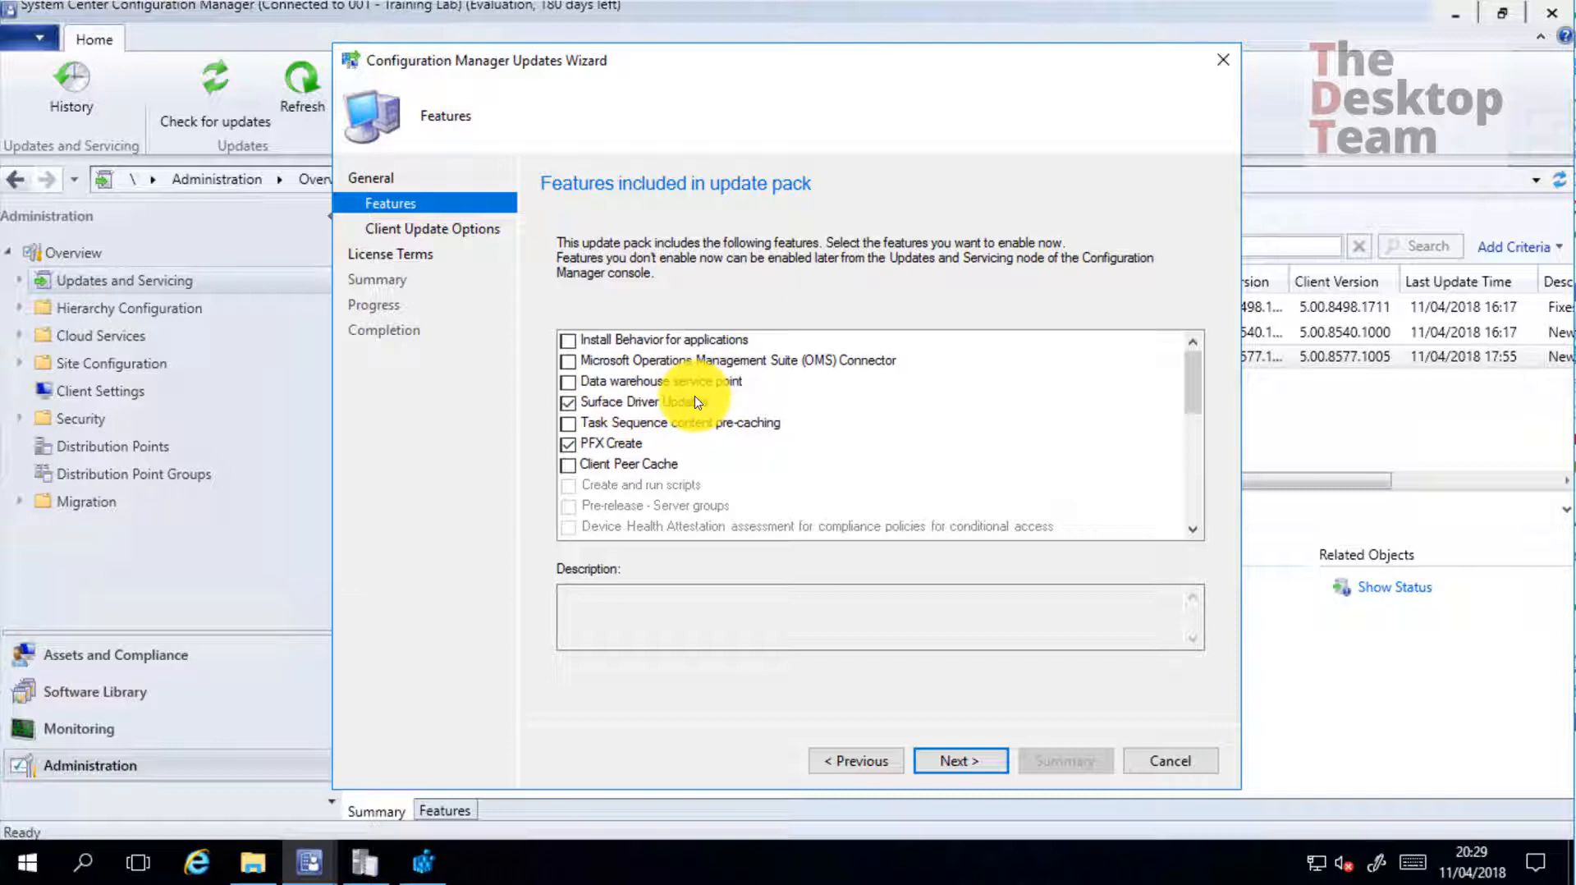
Exclude the Surface Driver Updates and PFX Create features from the update pack and continue to the client update options
{"action": "left_click", "coordinate": [568, 402]}
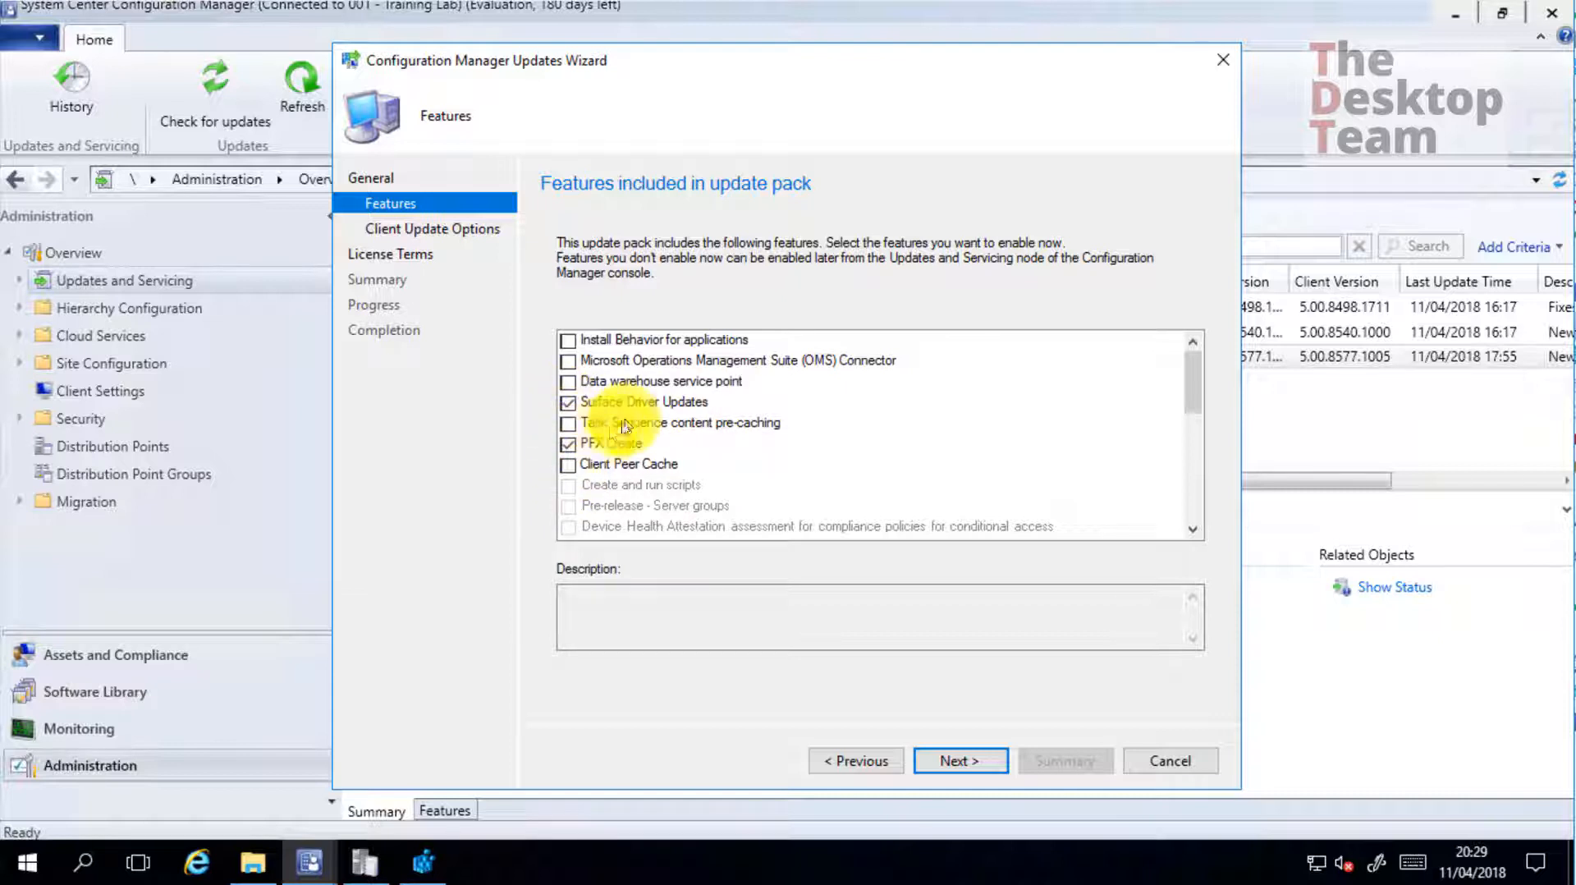
{"action": "left_click", "coordinate": [574, 406]}
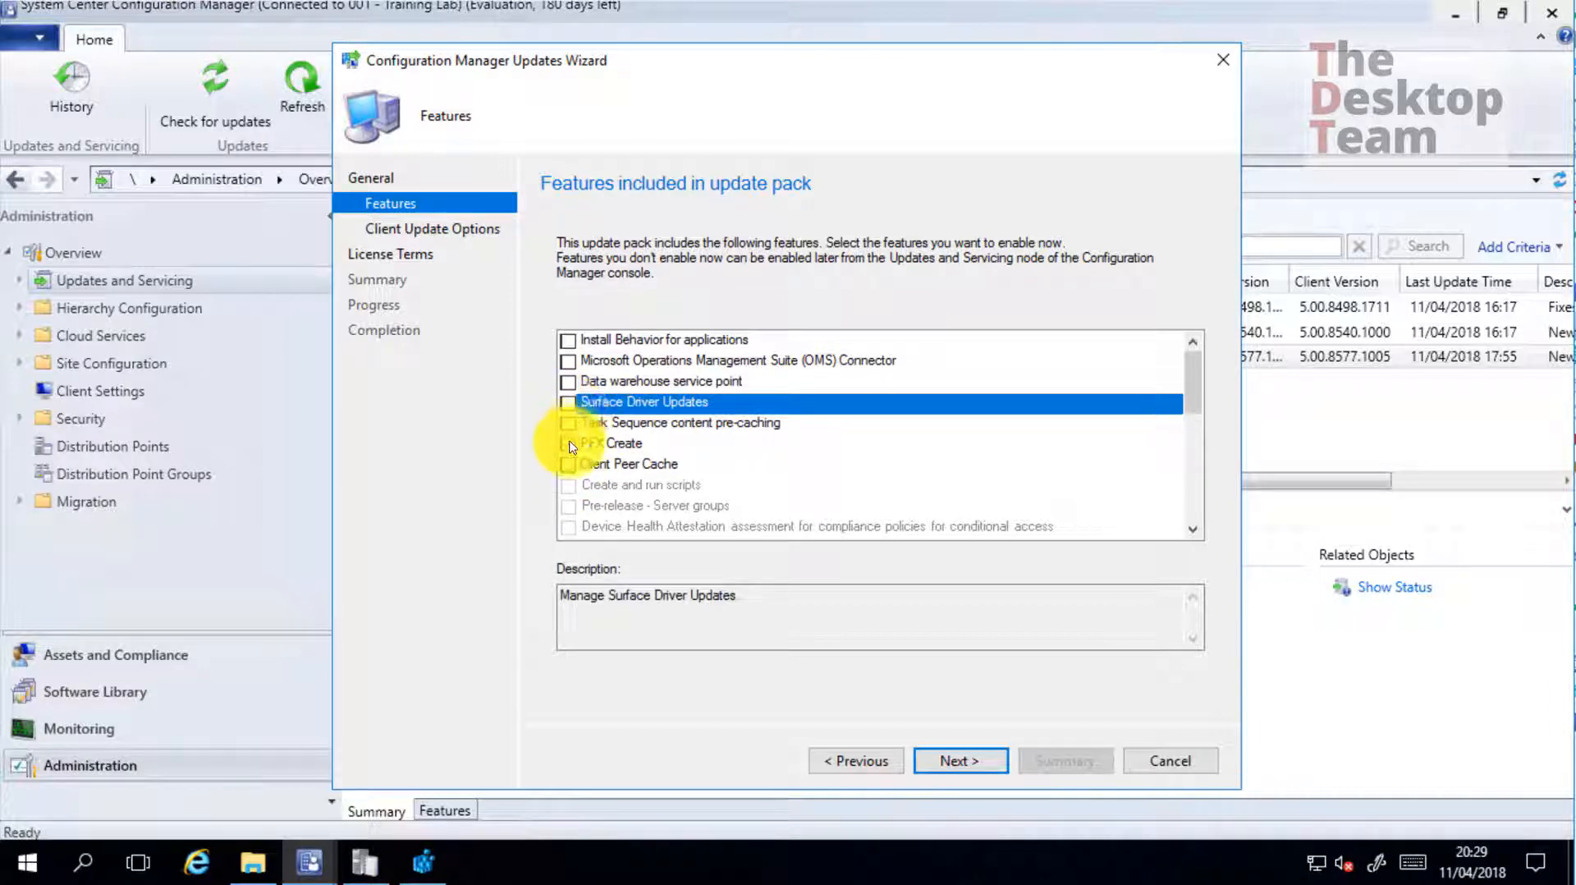
{"action": "left_click", "coordinate": [577, 446]}
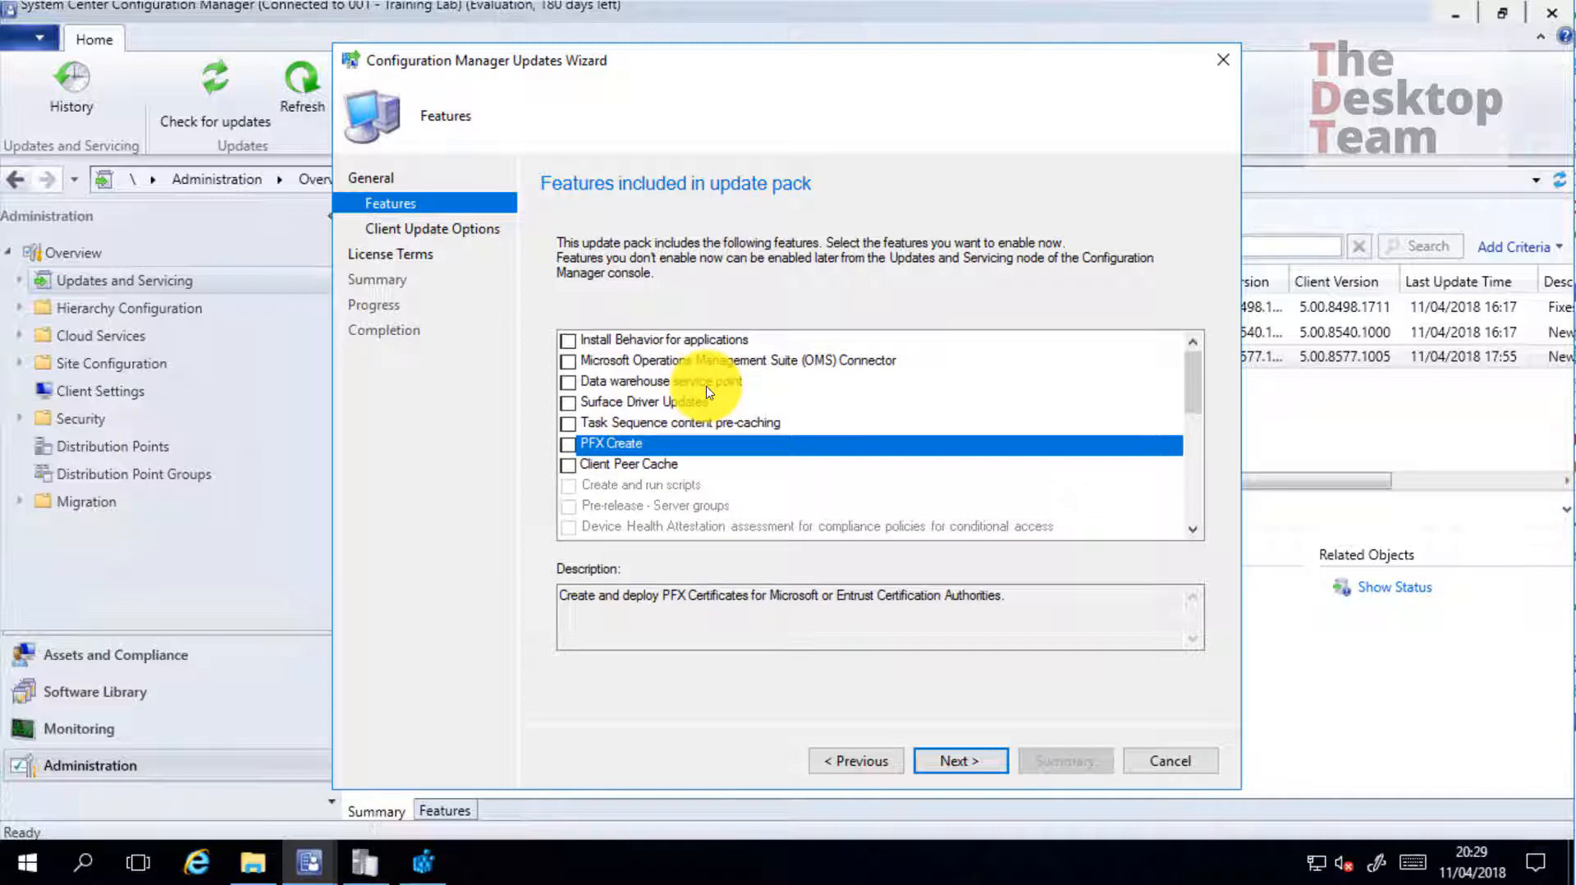
{"action": "left_click", "coordinate": [972, 763]}
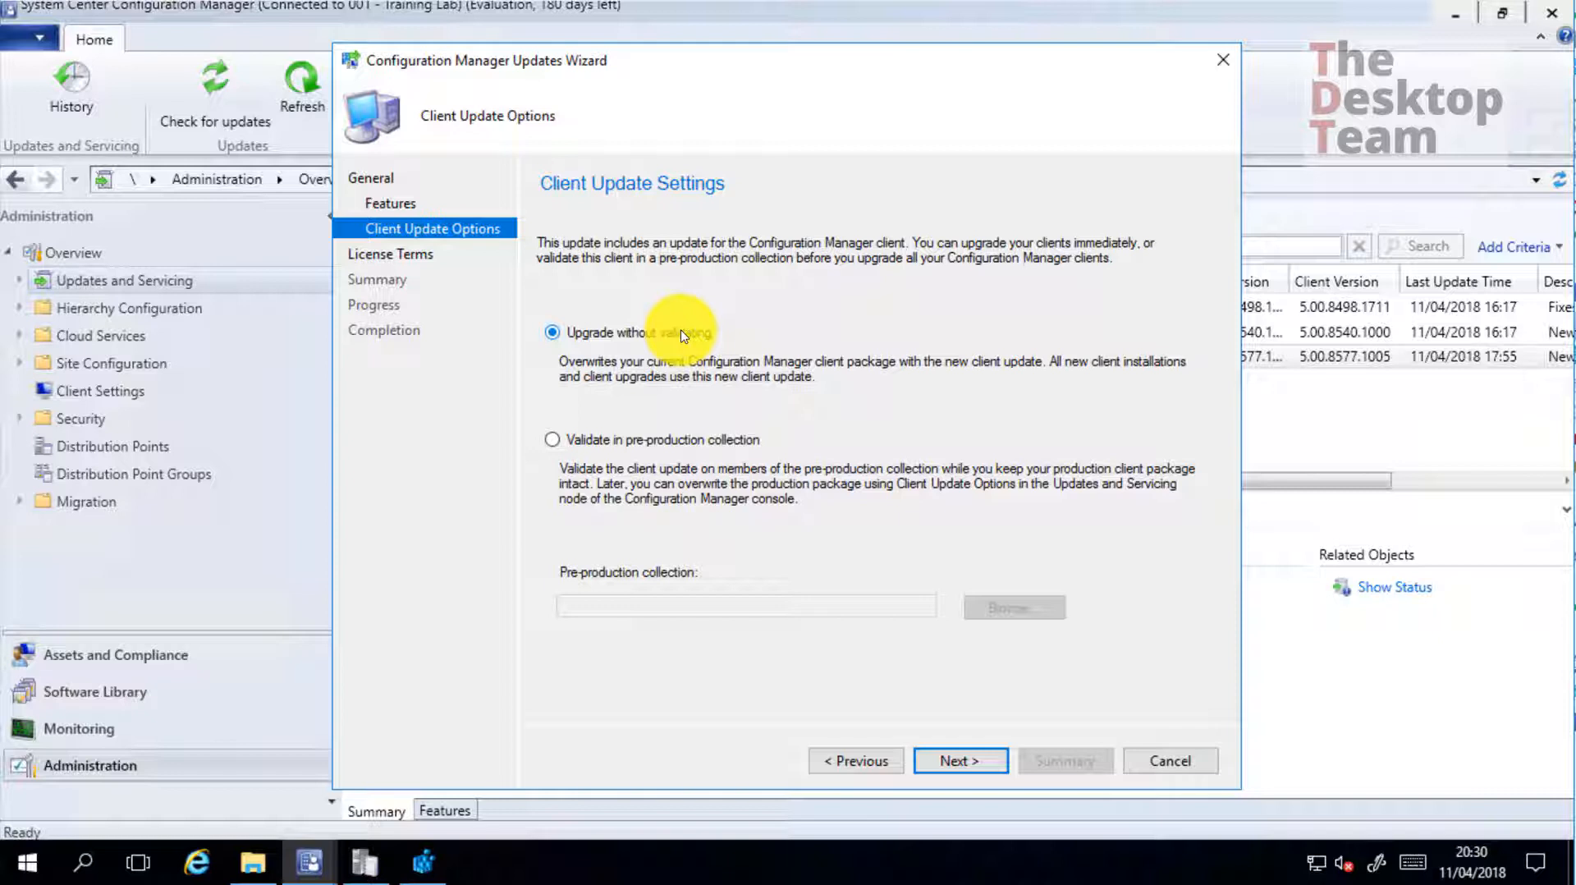
Keep the Upgrade without validating client option and accept the License Terms and Privacy Statement, leaving the Software Assurance expiration date empty
{"action": "left_click", "coordinate": [958, 760]}
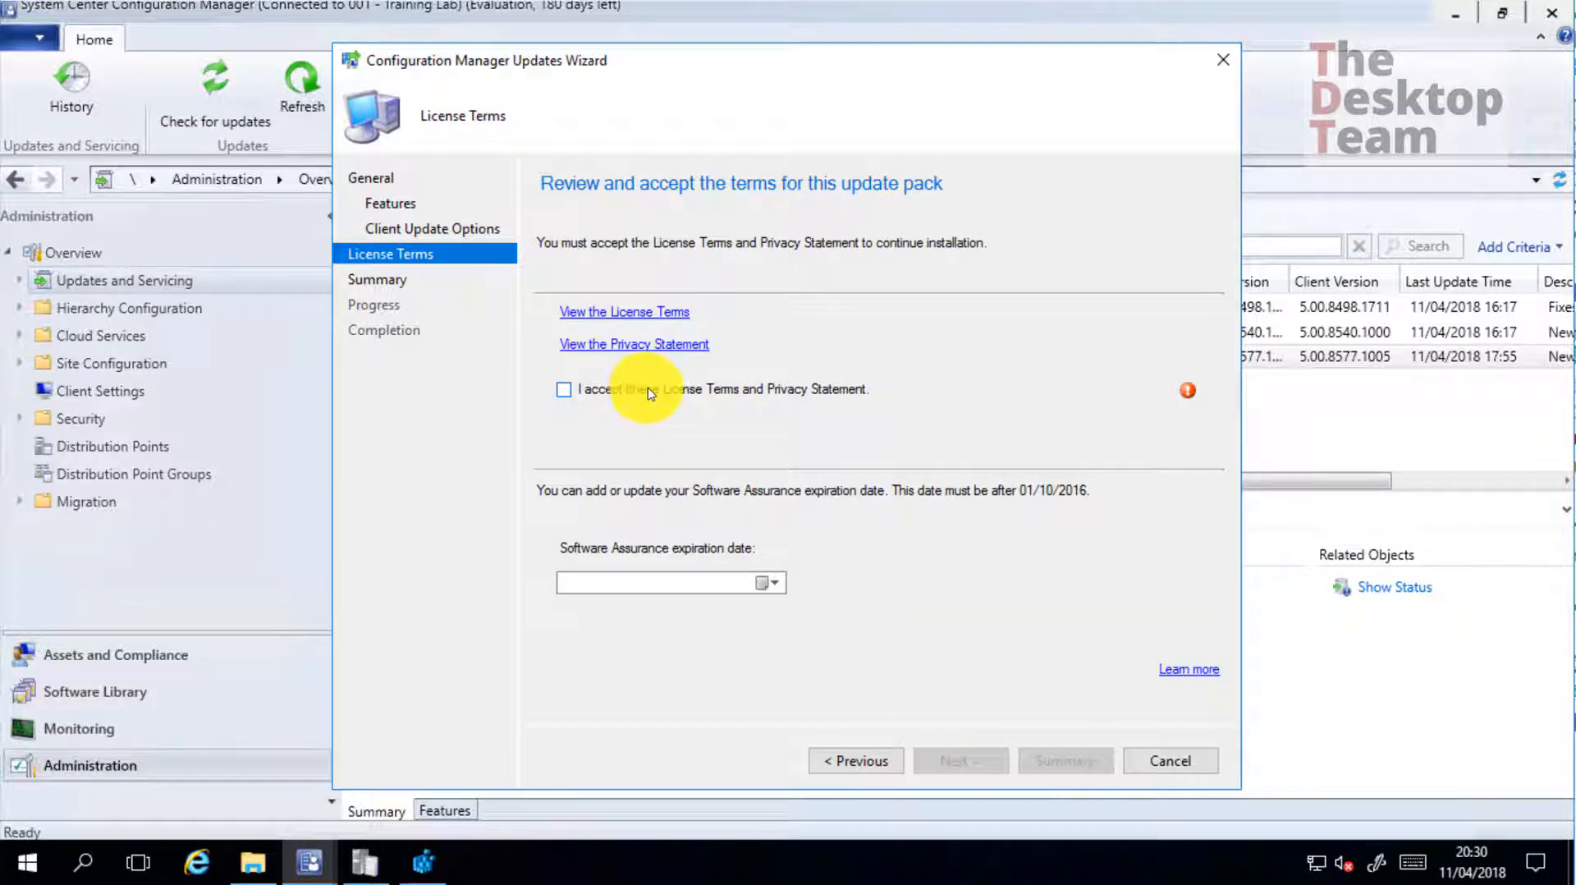
{"action": "left_click", "coordinate": [650, 386]}
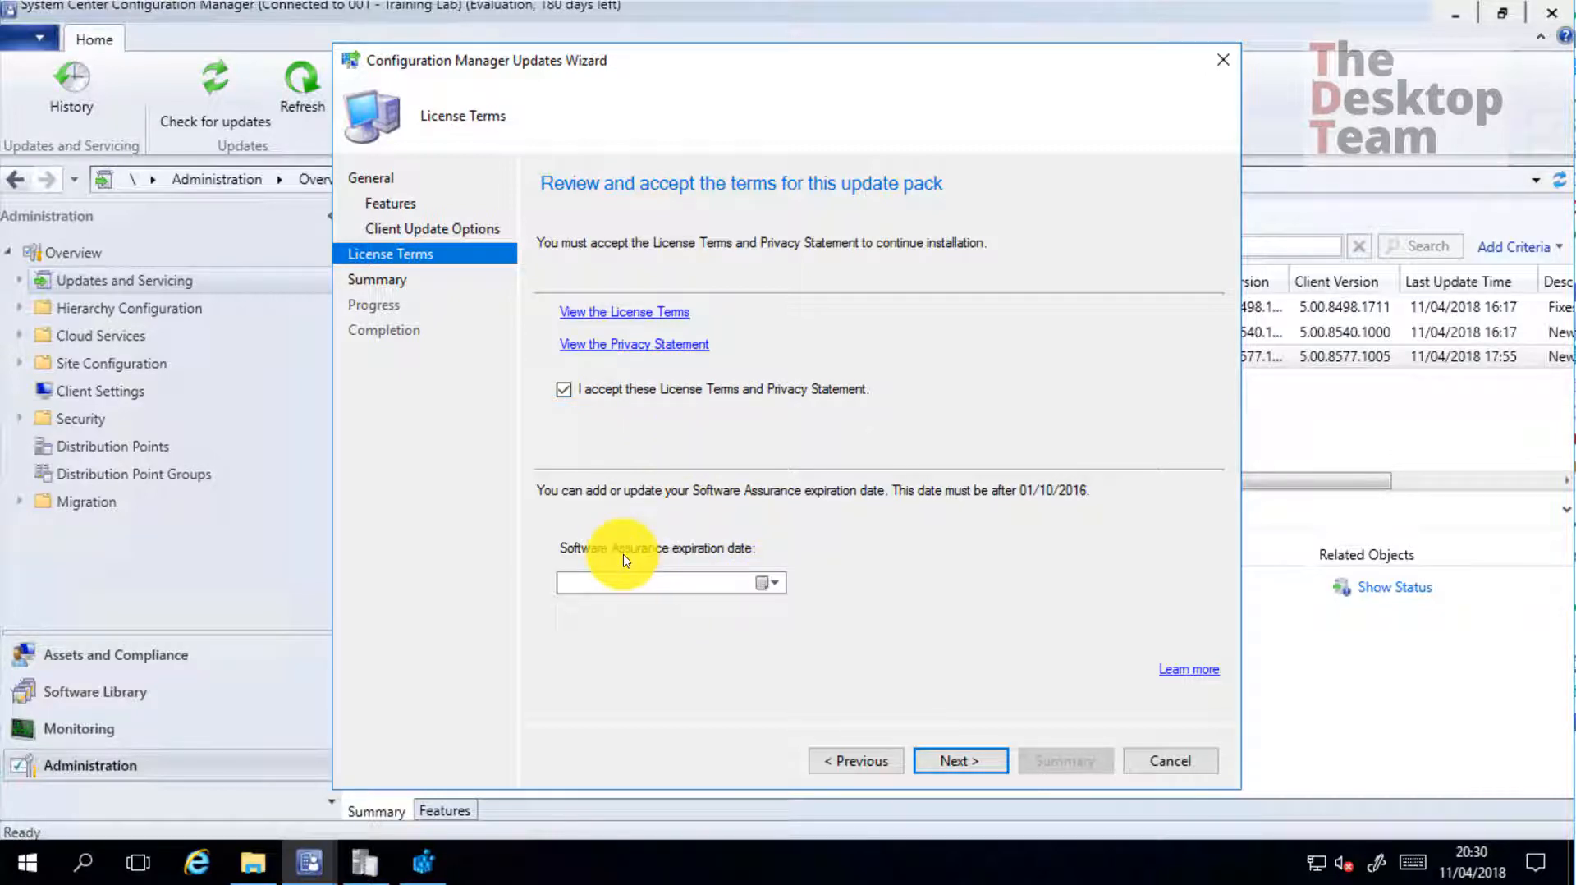
{"action": "left_click", "coordinate": [965, 763]}
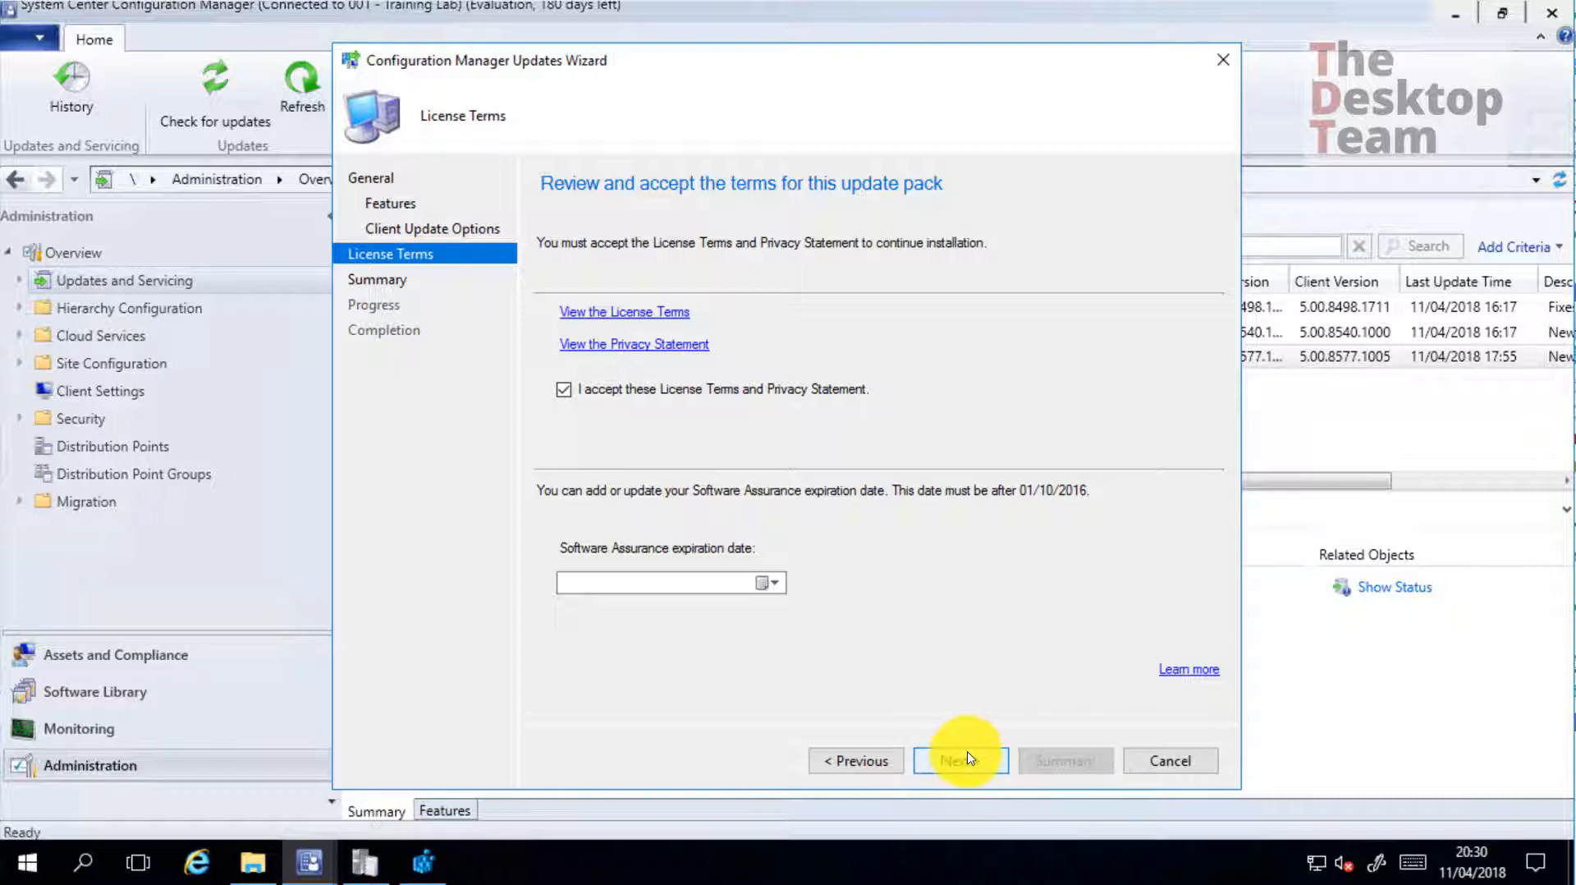
{"action": "left_click", "coordinate": [983, 763]}
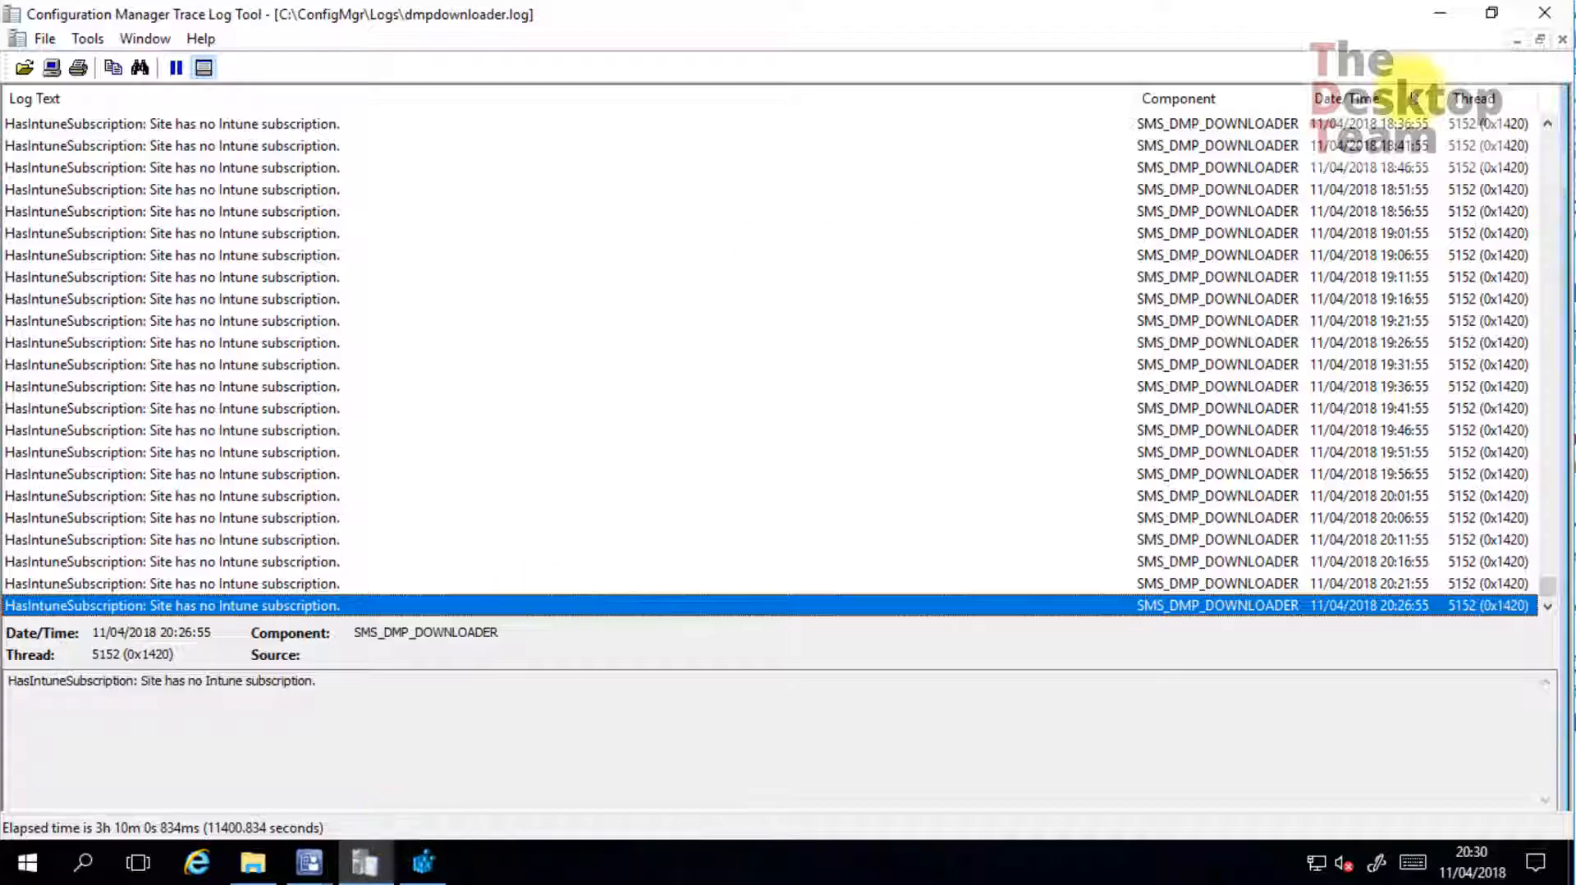
Close dmpdownloader.log in the trace log tool and open CMUpdate.log from the Logs folder with existing lines ignored
{"action": "left_click", "coordinate": [1563, 40]}
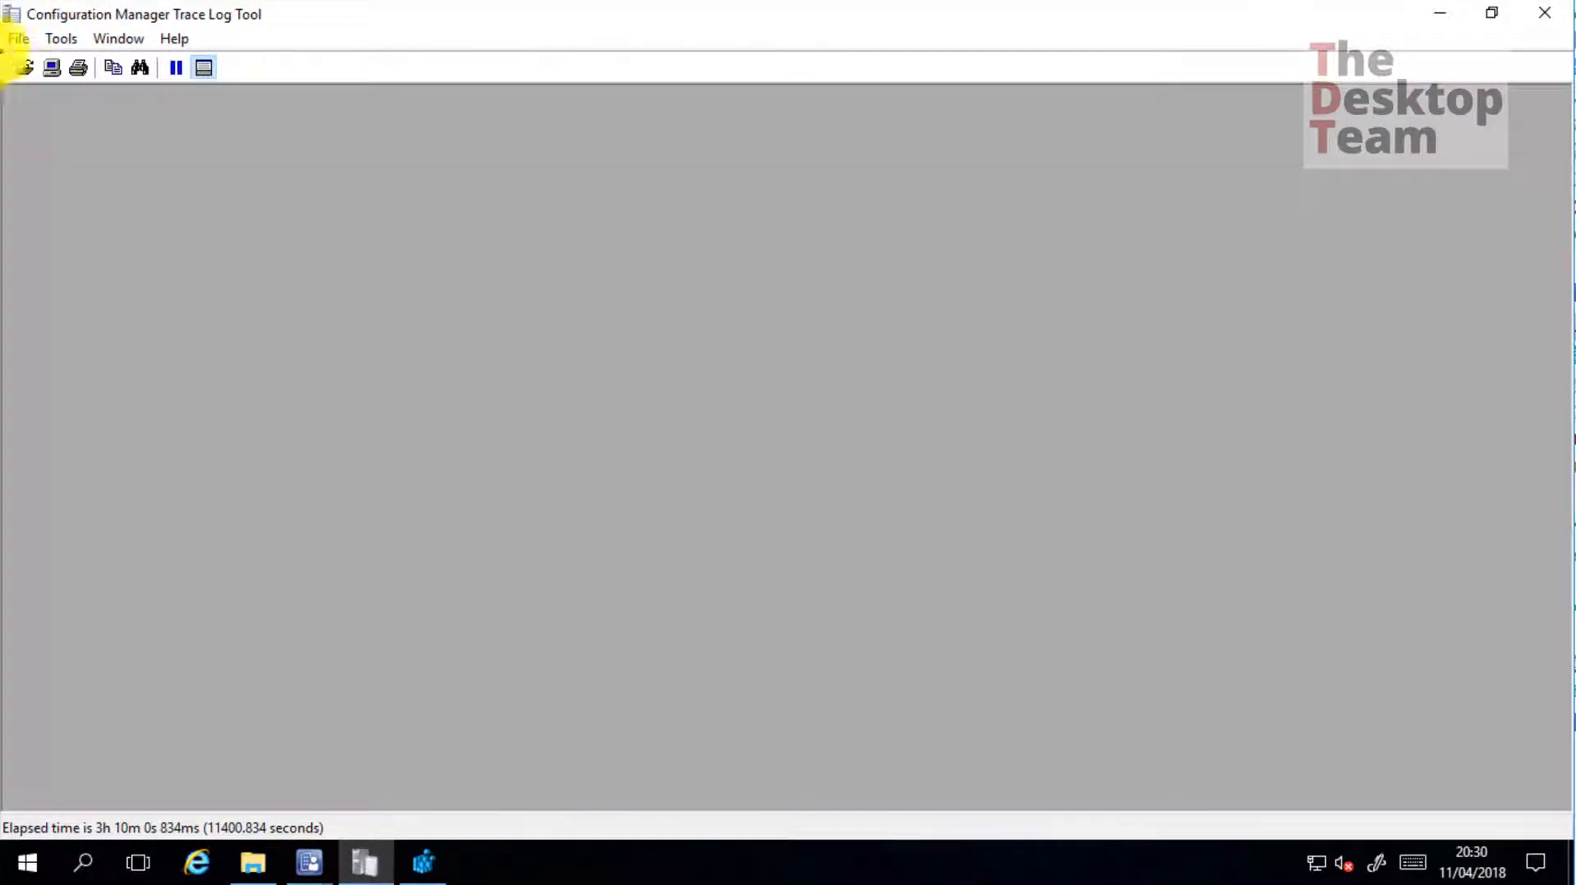
{"action": "left_click", "coordinate": [25, 67]}
{"action": "left_click", "coordinate": [774, 374]}
{"action": "type", "text": "cm"}
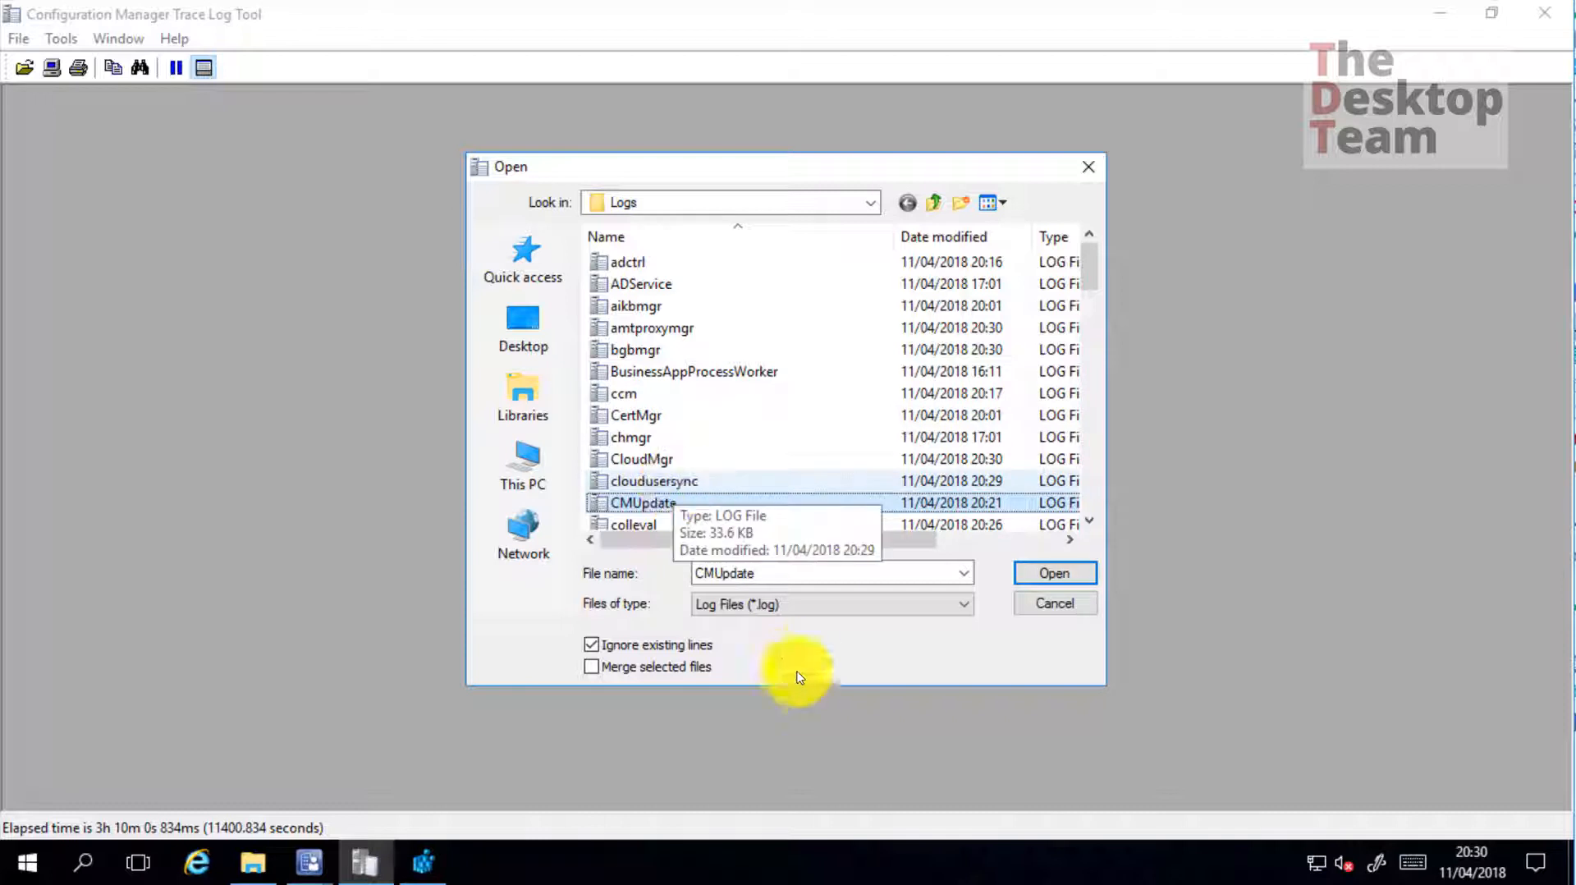
{"action": "left_click", "coordinate": [616, 638]}
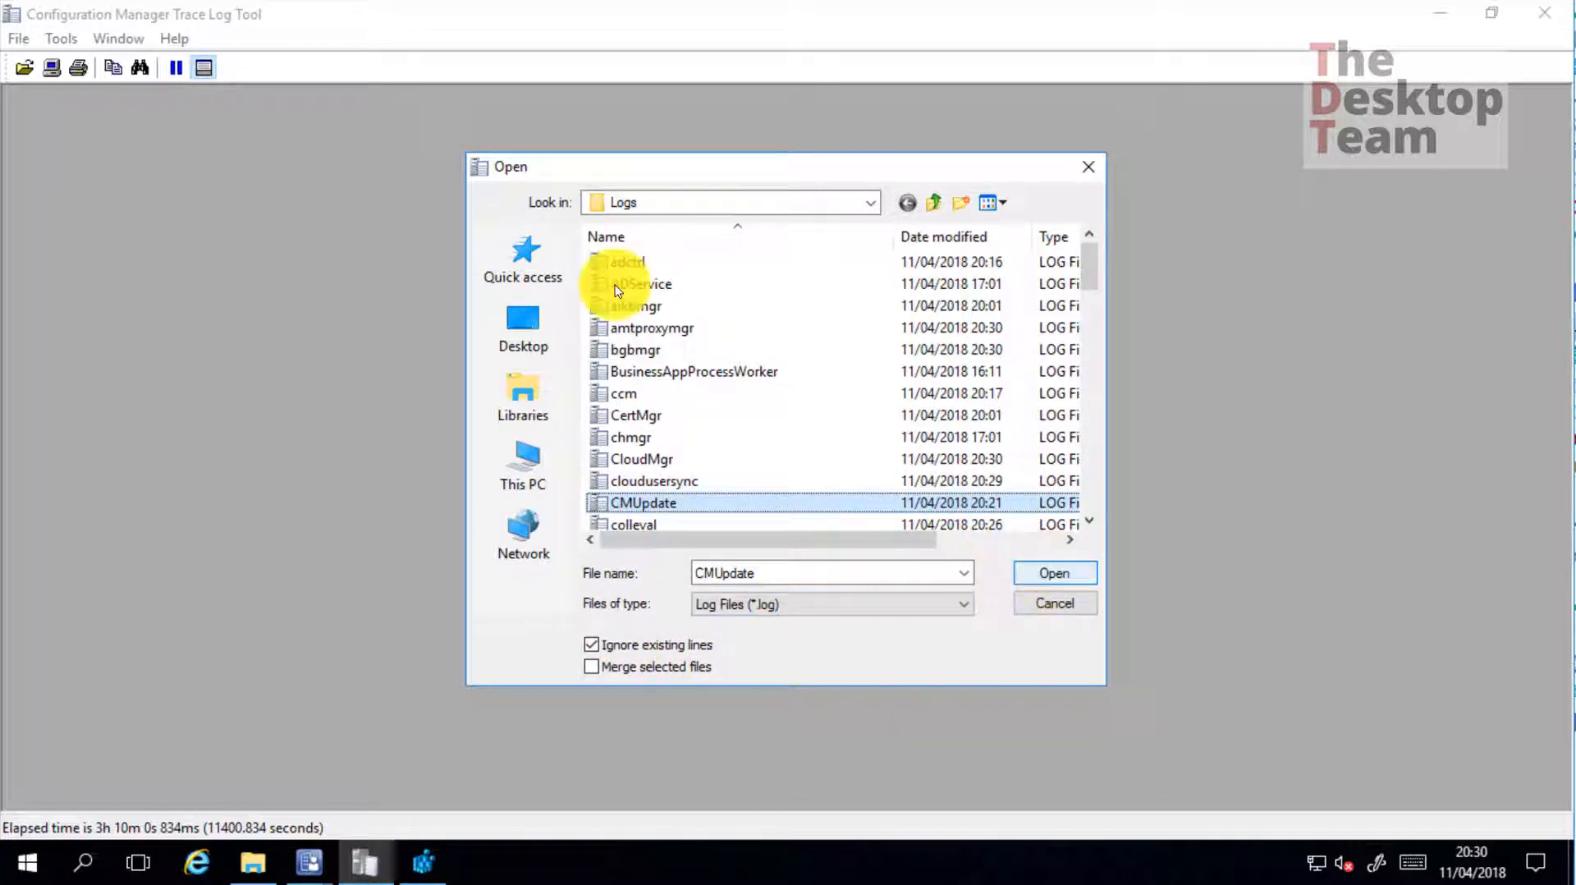
{"action": "left_click", "coordinate": [1054, 573]}
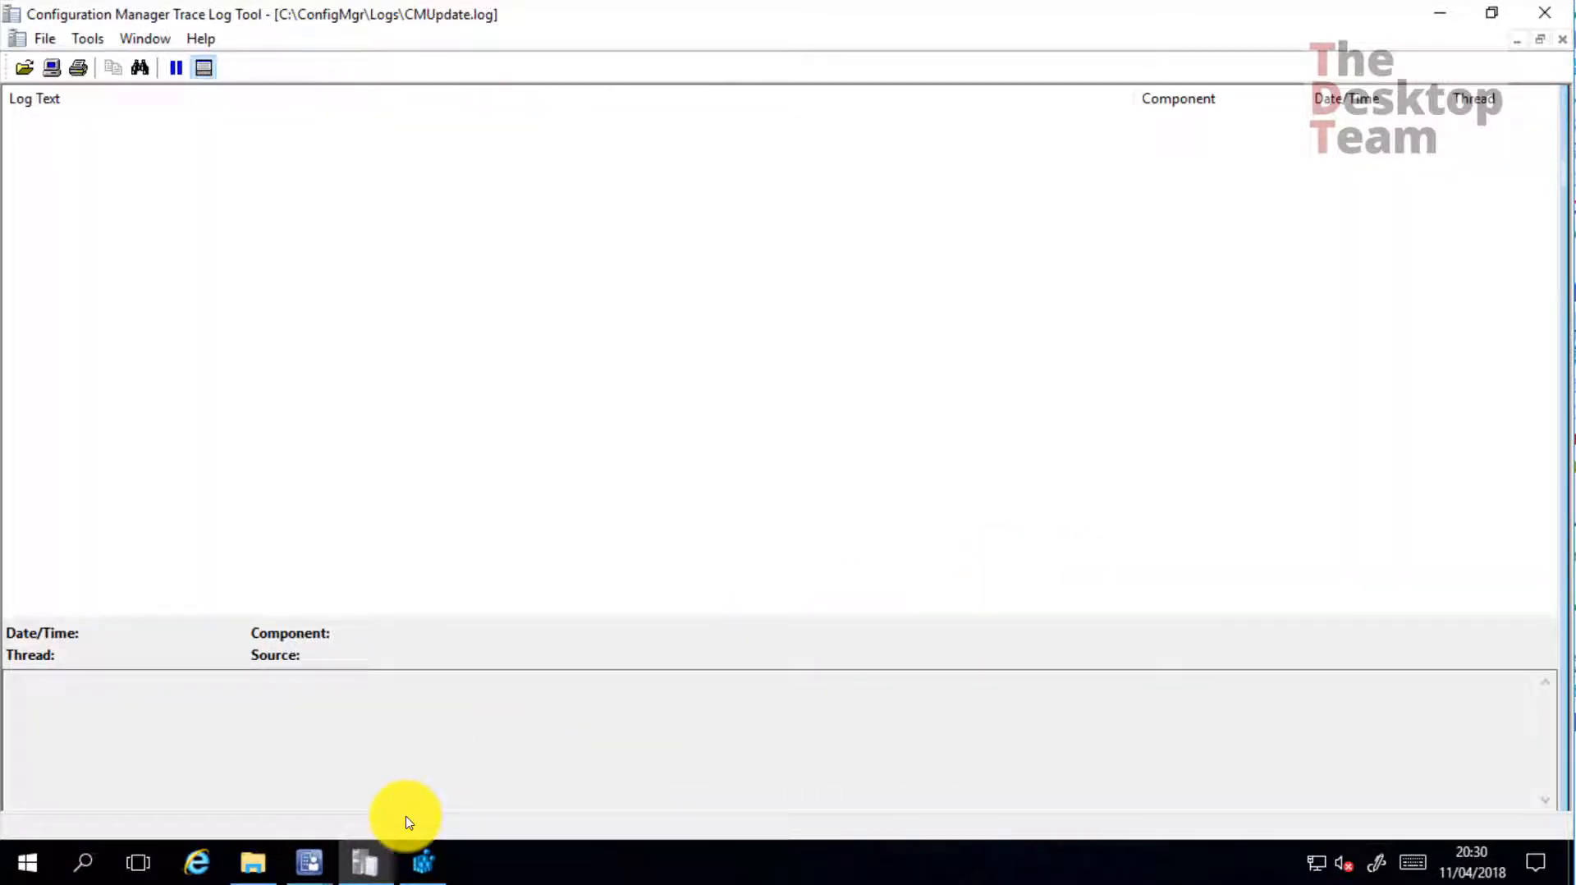
Return to the Configuration Manager Updates Wizard, confirm the summary to submit the 1710 installation, and close the wizard
{"action": "mouse_move", "coordinate": [308, 860]}
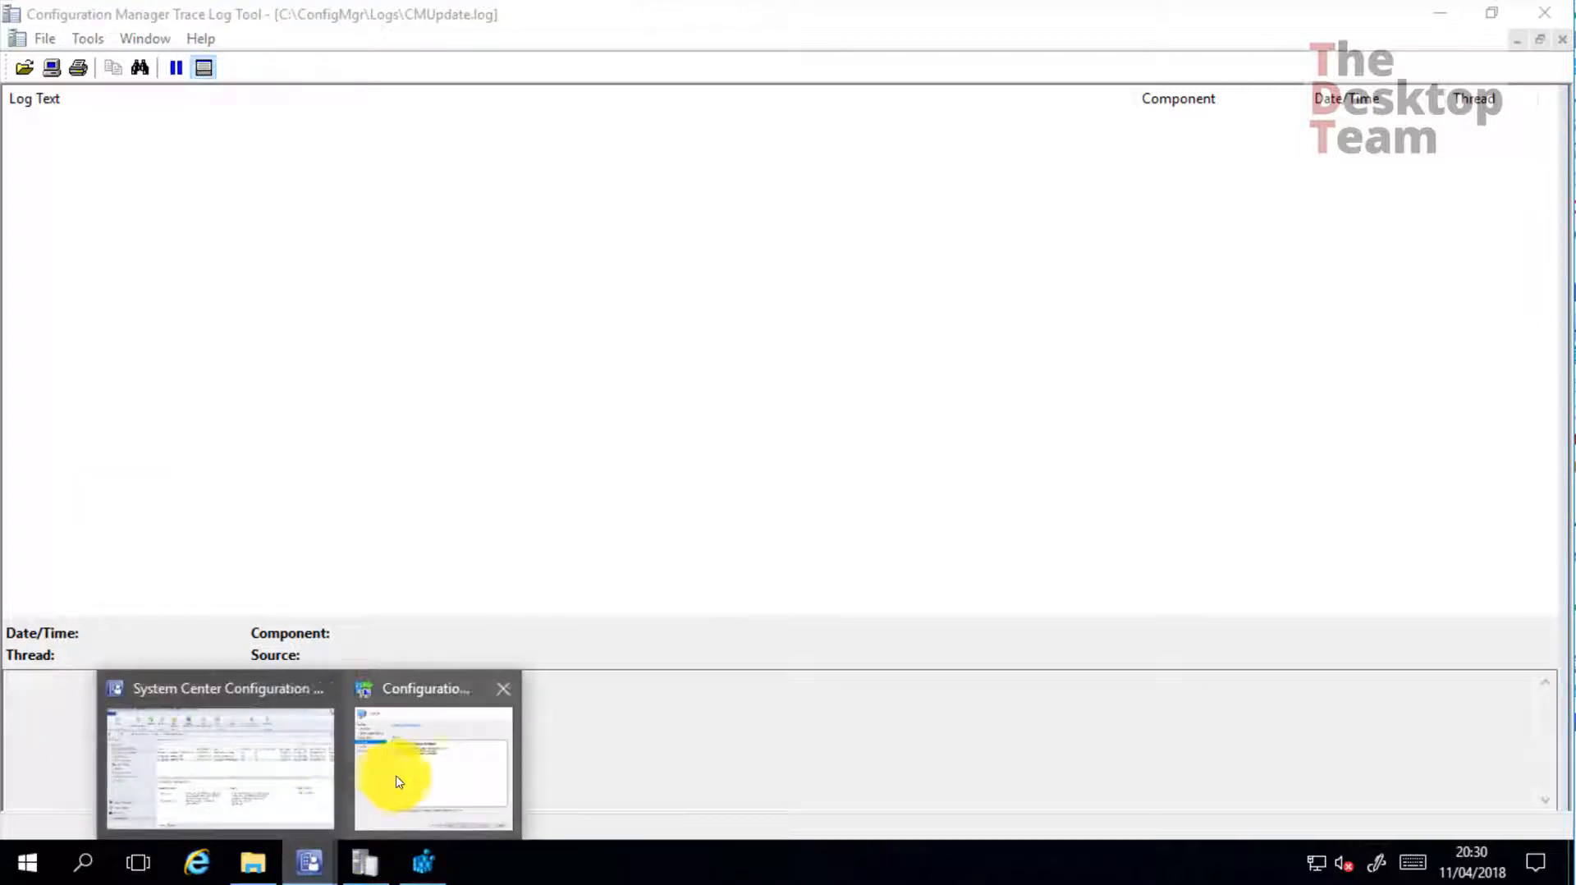
{"action": "left_click", "coordinate": [394, 780]}
{"action": "left_click", "coordinate": [984, 760]}
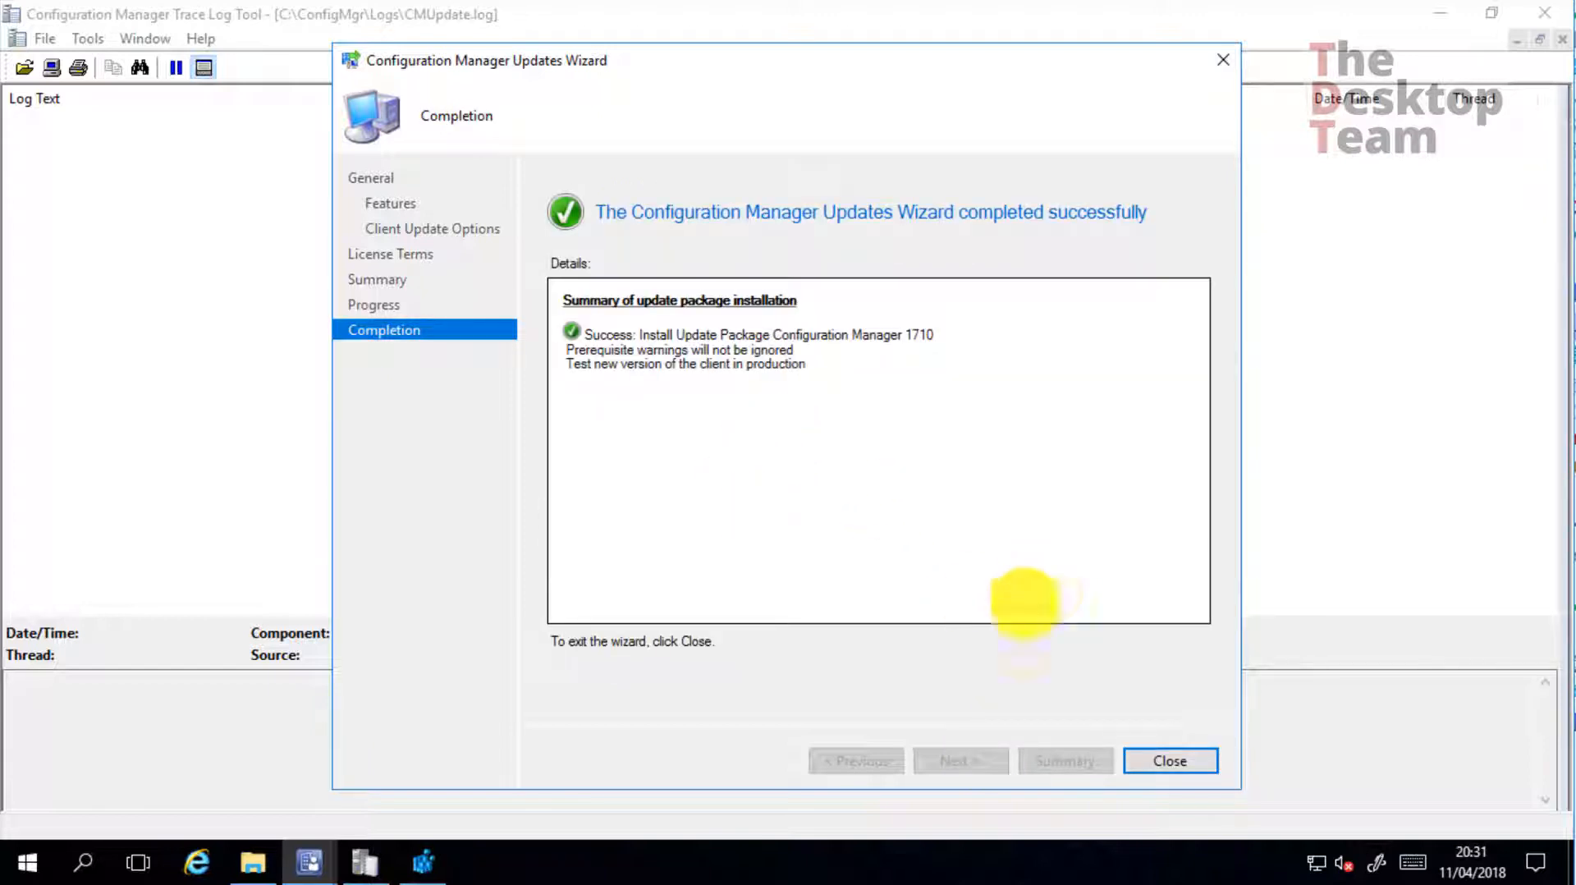
{"action": "left_click", "coordinate": [1174, 760]}
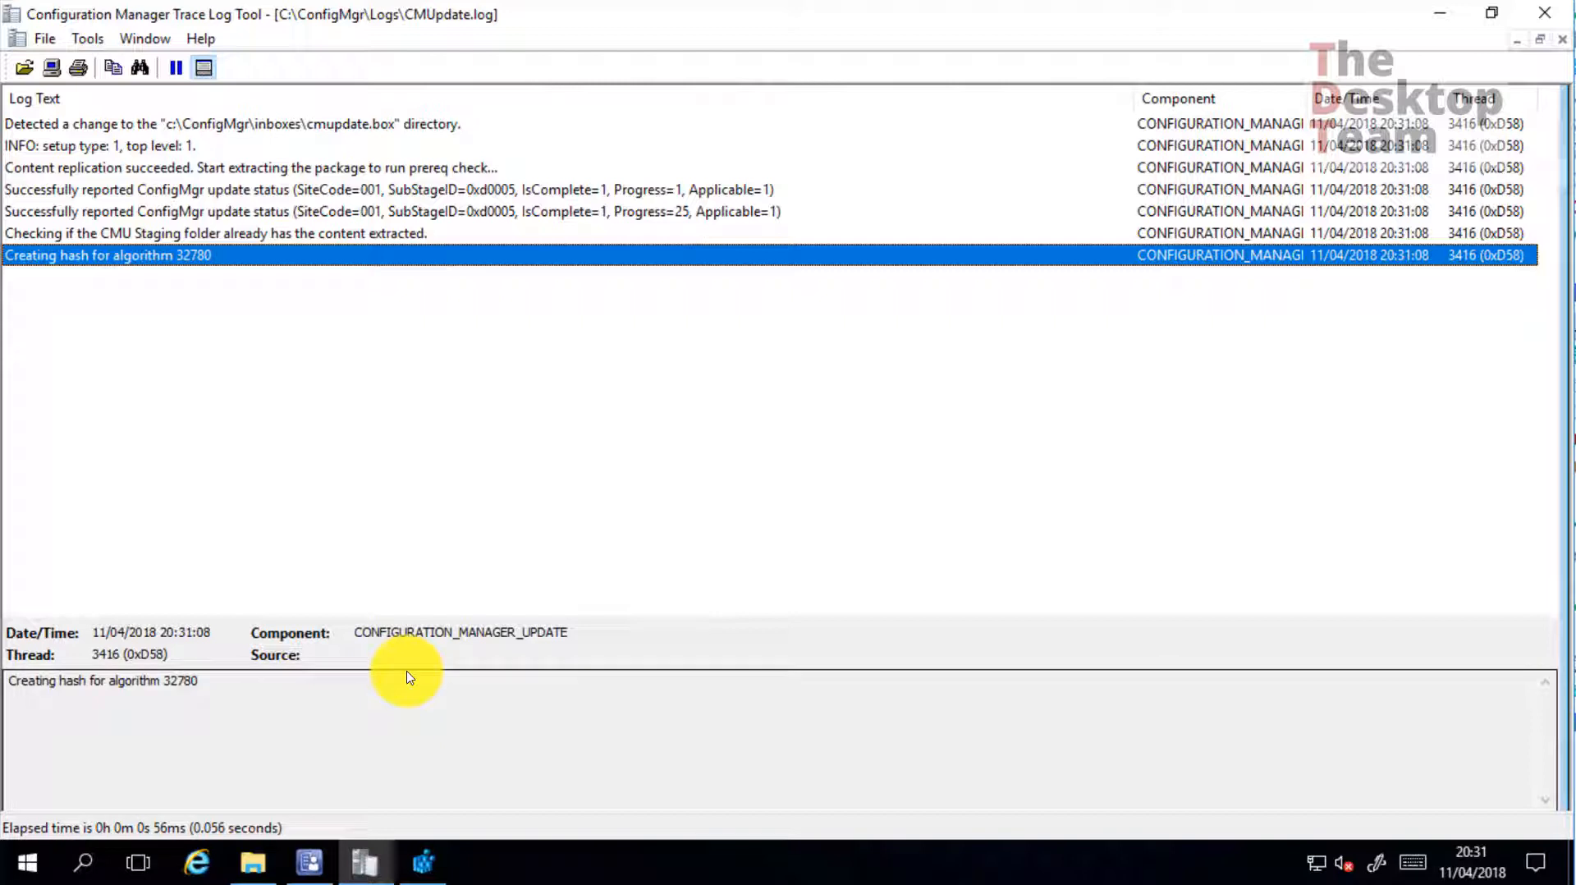
Switch to the console's Monitoring workspace and refresh the Updates and Servicing Status of Configuration Manager 1710
{"action": "left_click", "coordinate": [309, 860]}
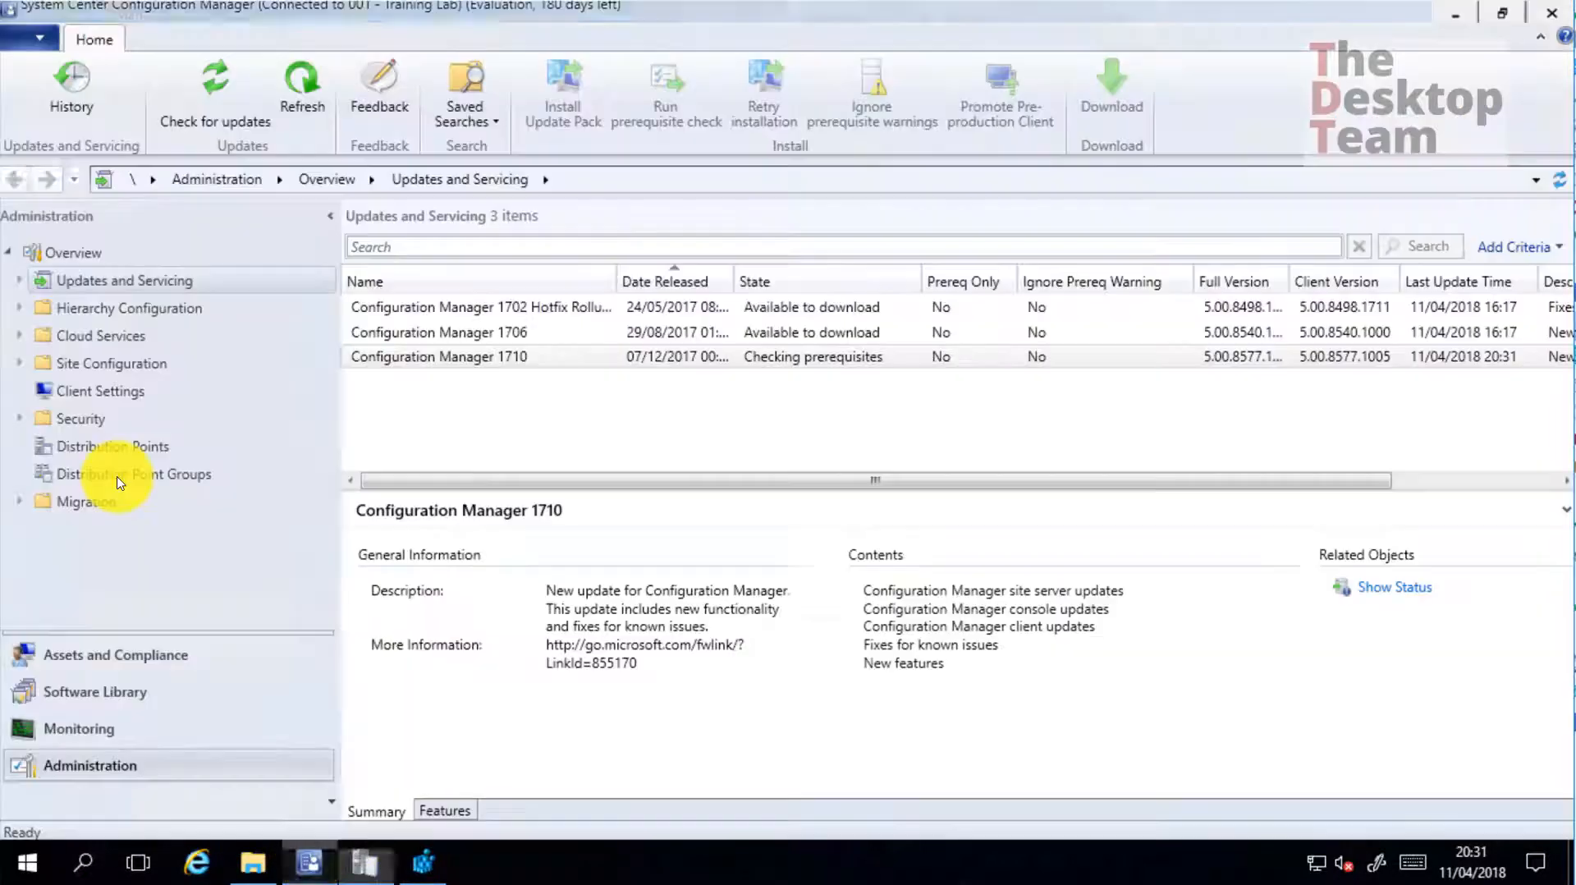
{"action": "left_click", "coordinate": [98, 729]}
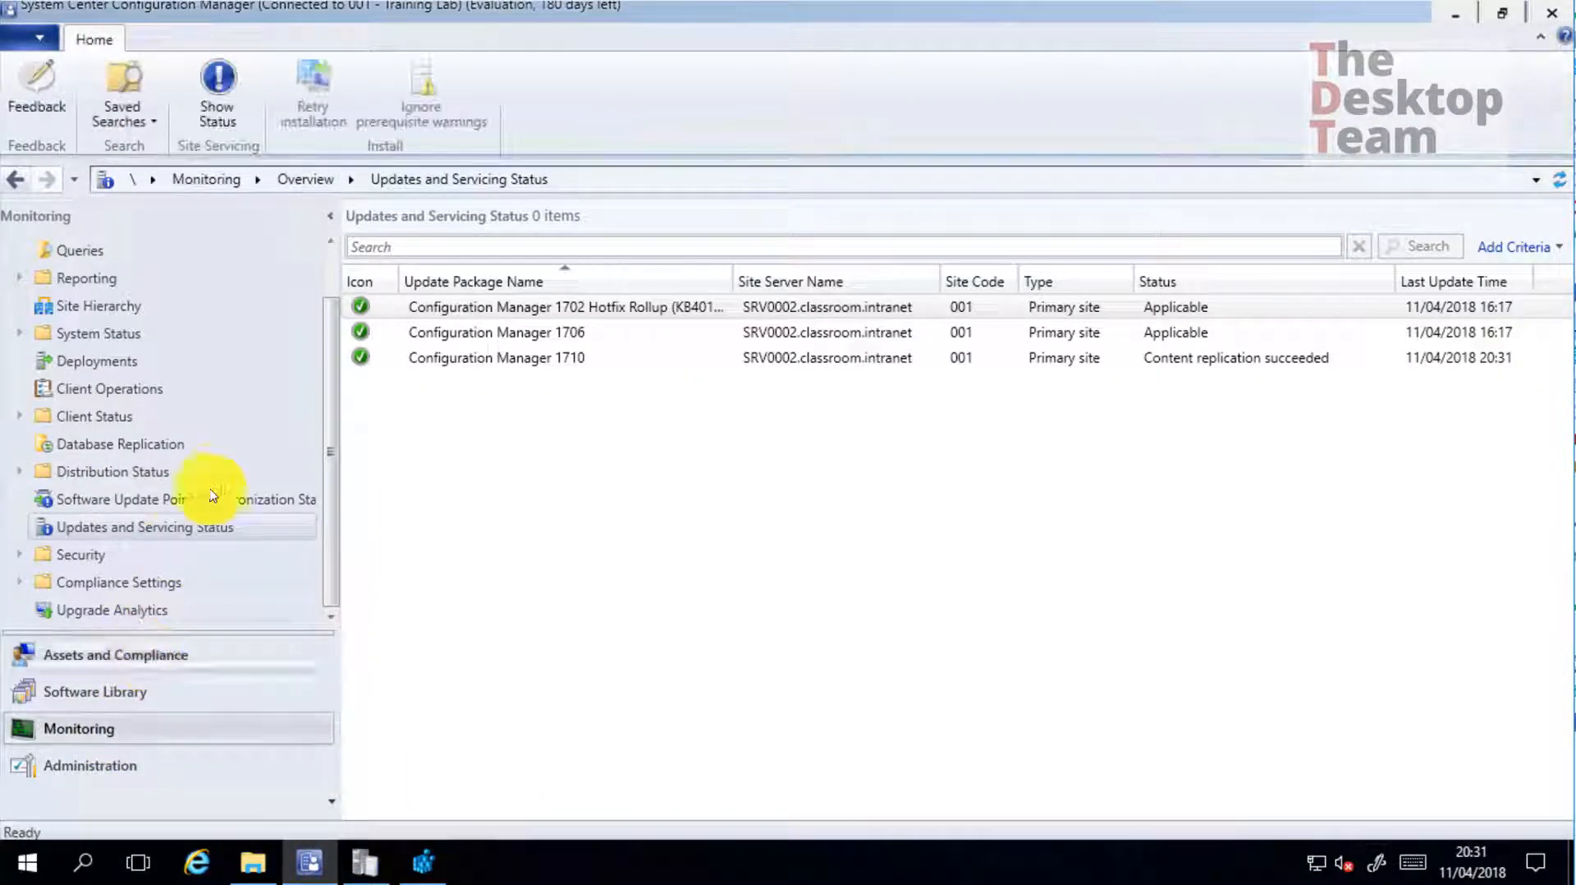
{"action": "left_click", "coordinate": [565, 361]}
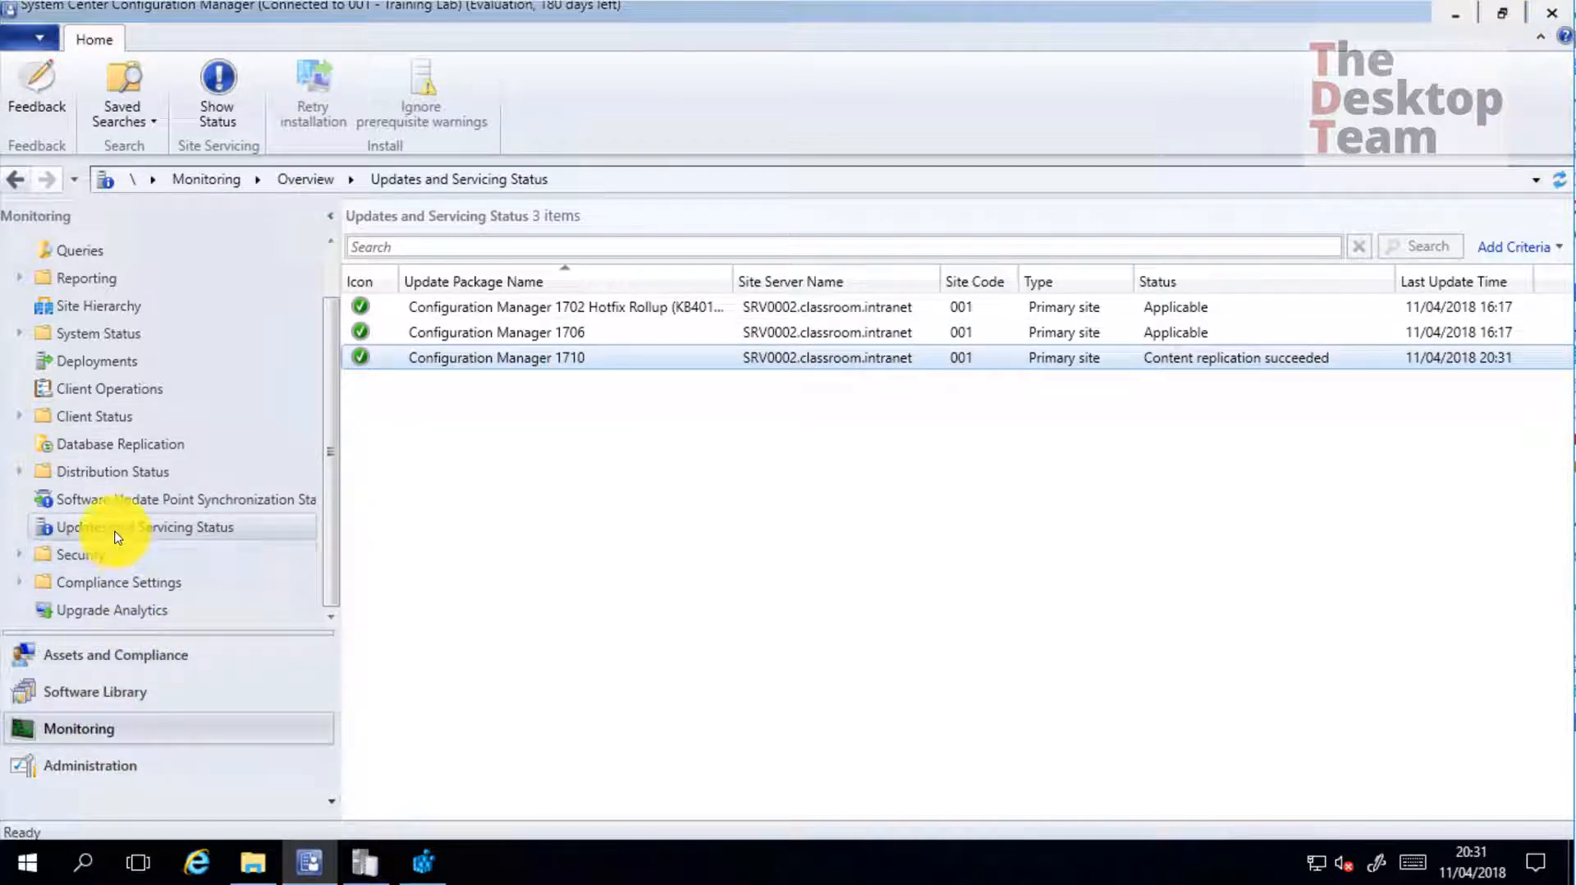
{"action": "left_click", "coordinate": [1559, 179]}
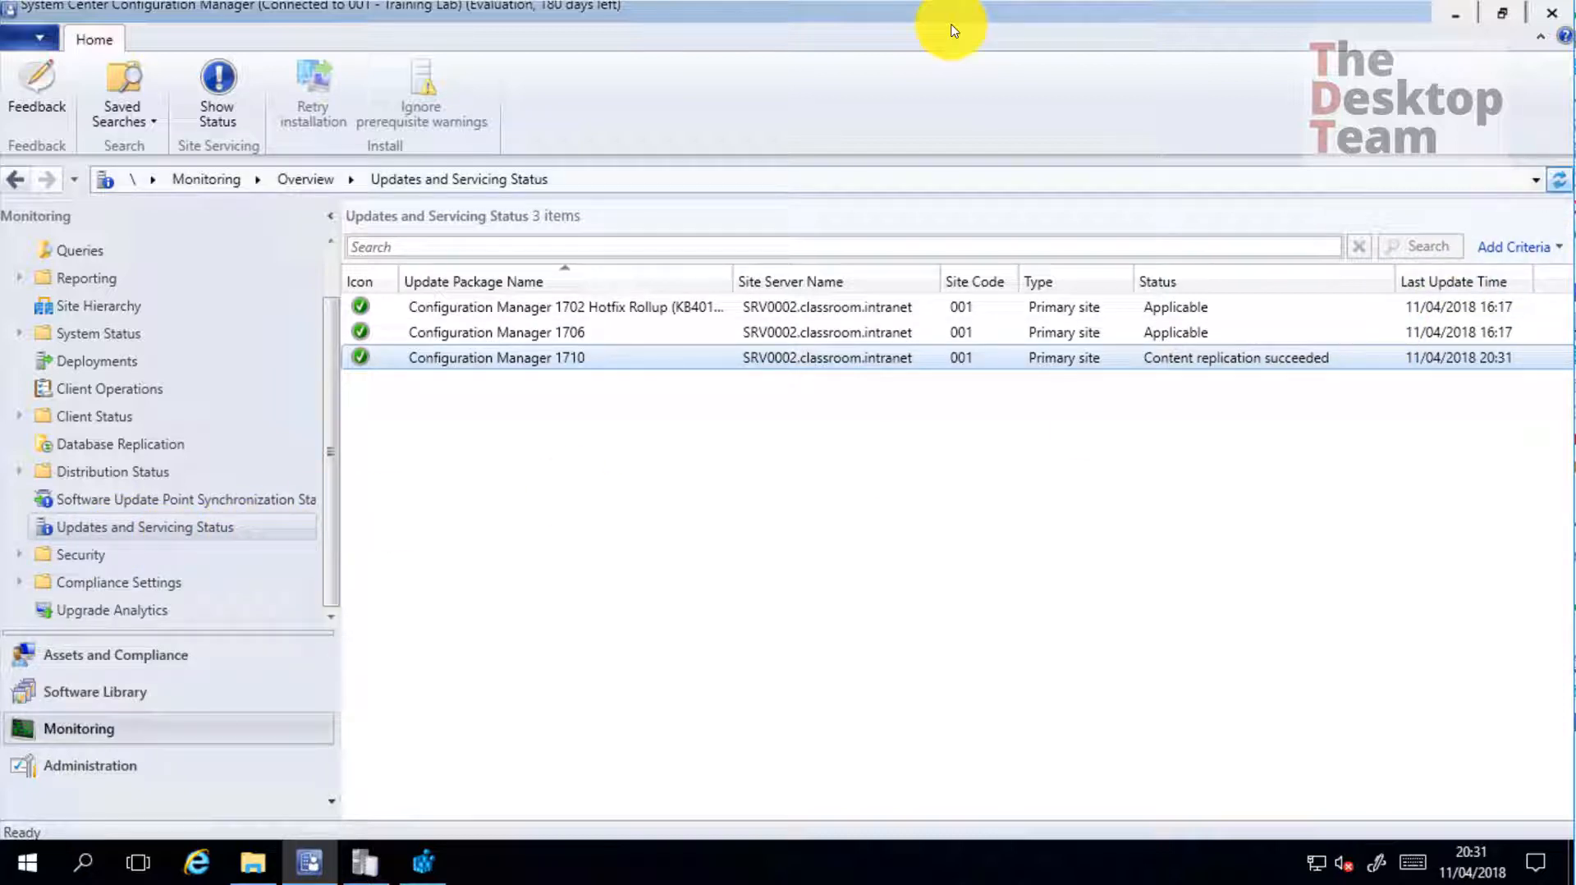
{"action": "left_click", "coordinate": [1045, 359]}
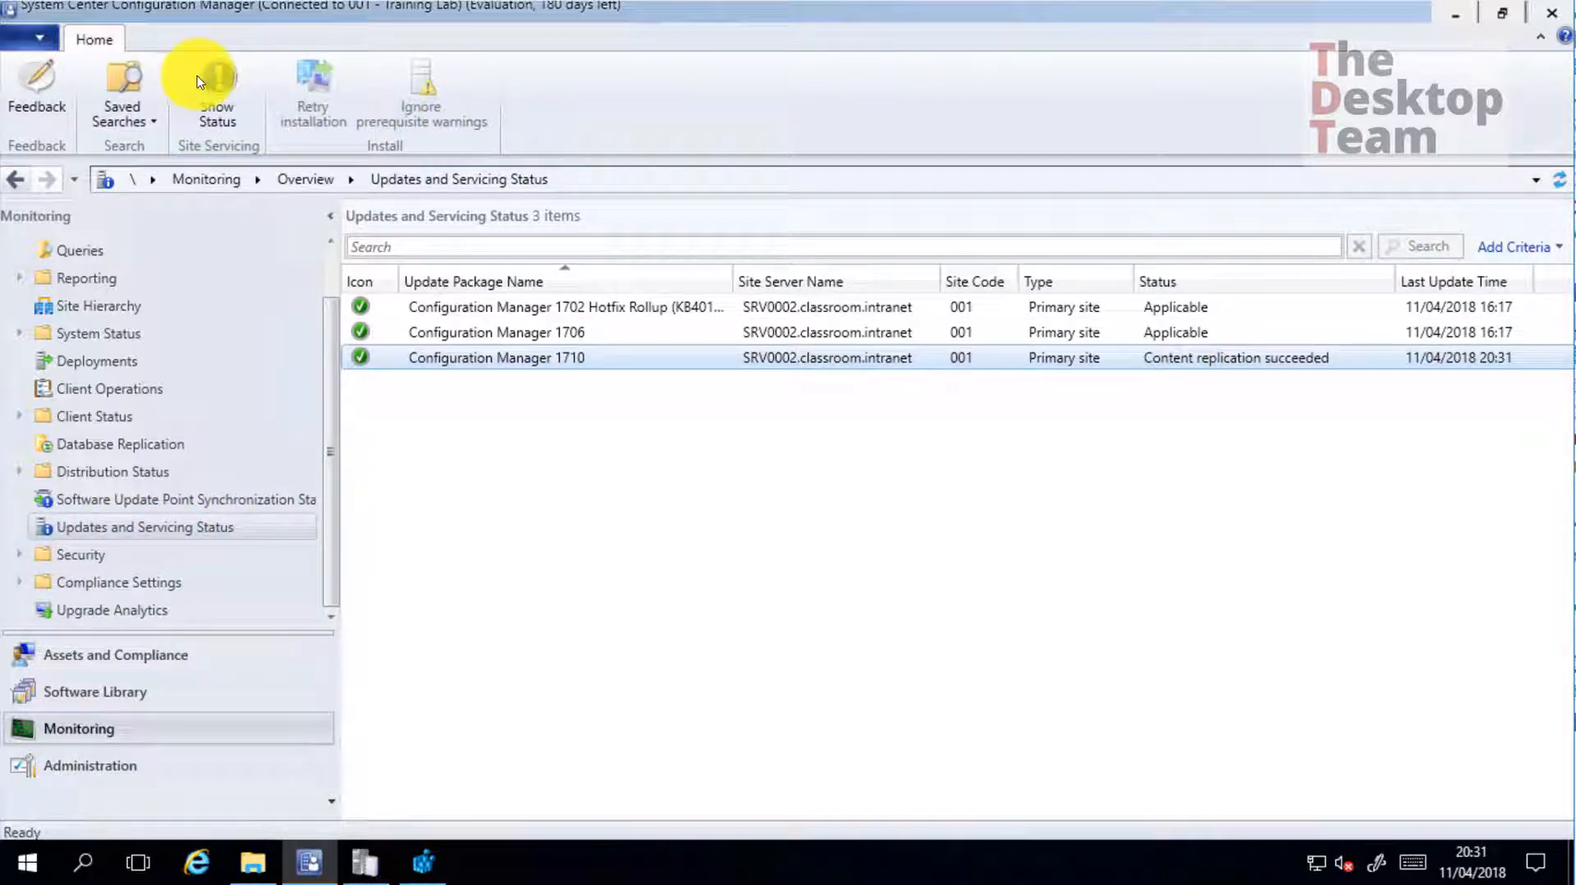
Show the 1710 detailed installation status, examine the Installation stage's CONFIGURATION_MANAGER_UPDATE service tasks, and close the status window
{"action": "left_click", "coordinate": [218, 92]}
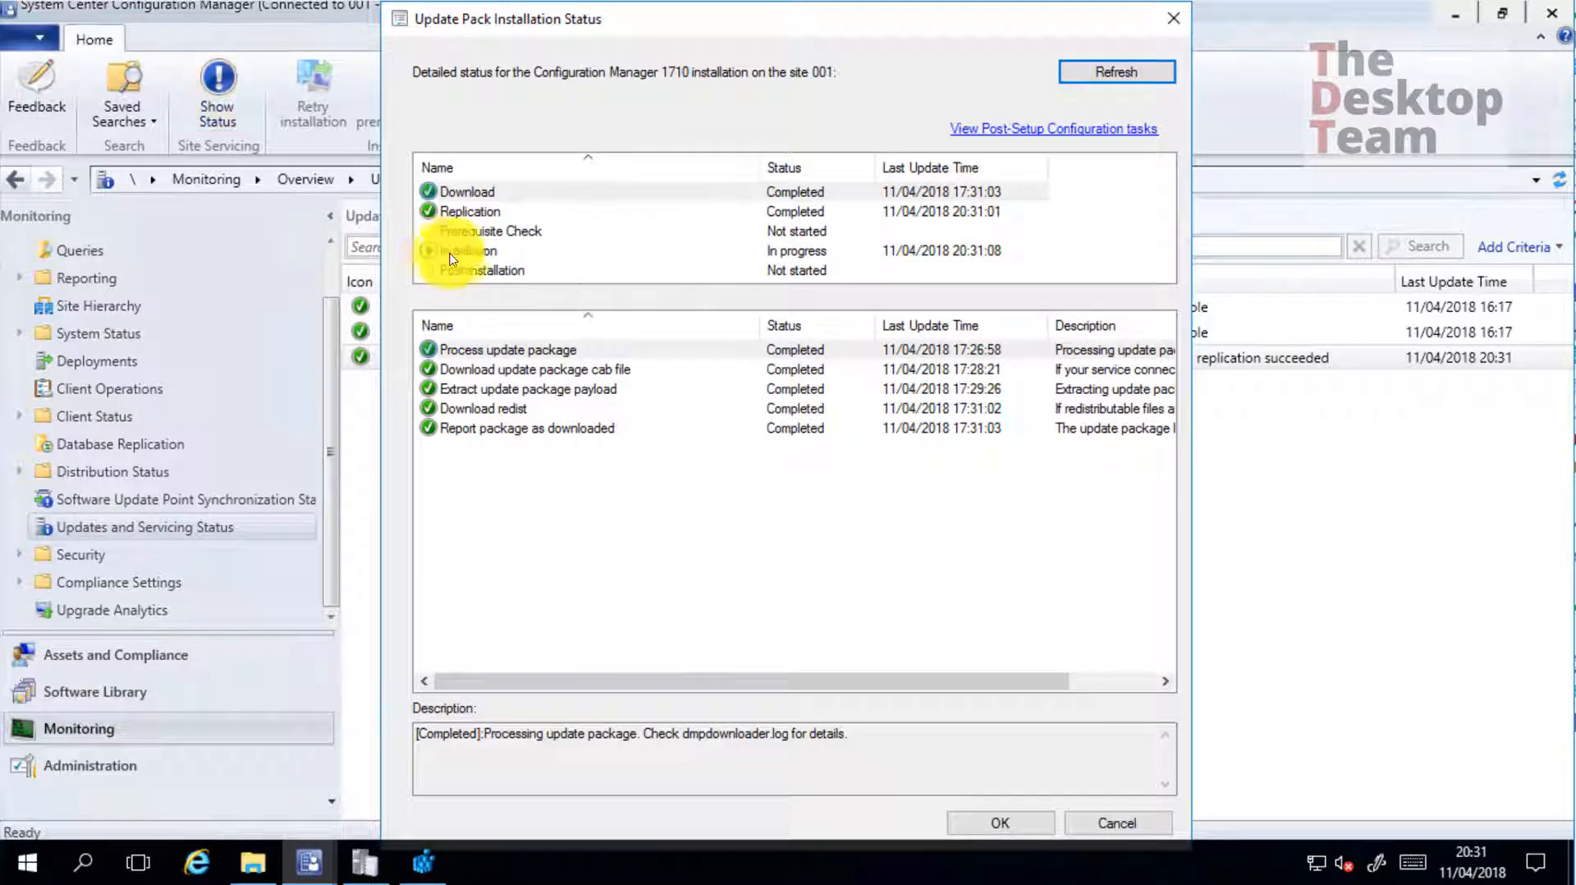
{"action": "left_click", "coordinate": [464, 251]}
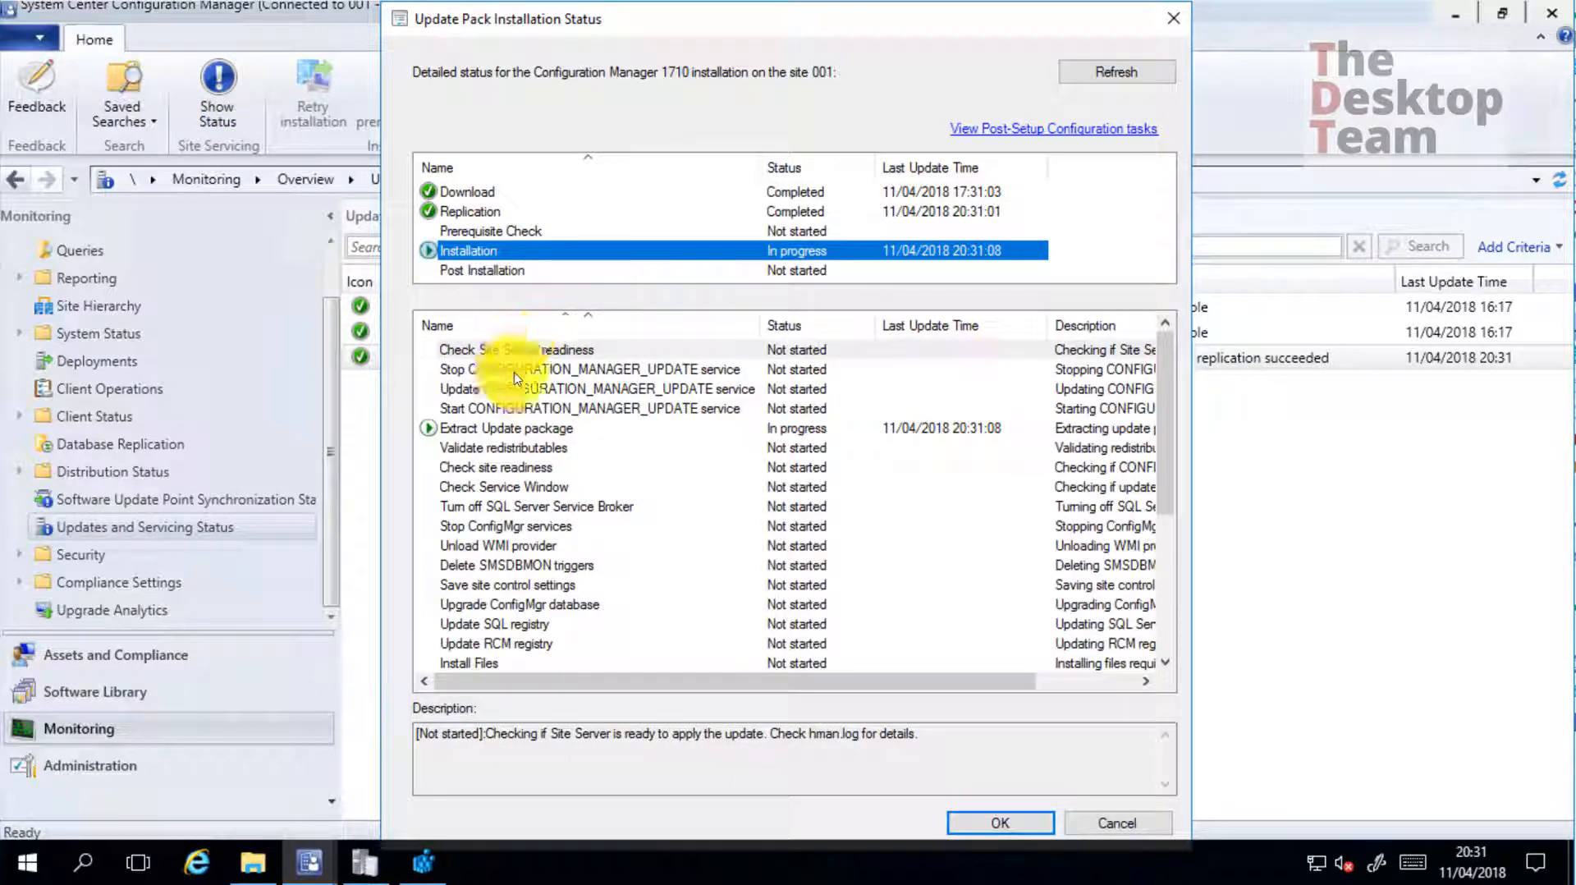
{"action": "left_click", "coordinate": [517, 371]}
{"action": "left_click", "coordinate": [519, 389]}
{"action": "left_click", "coordinate": [525, 408]}
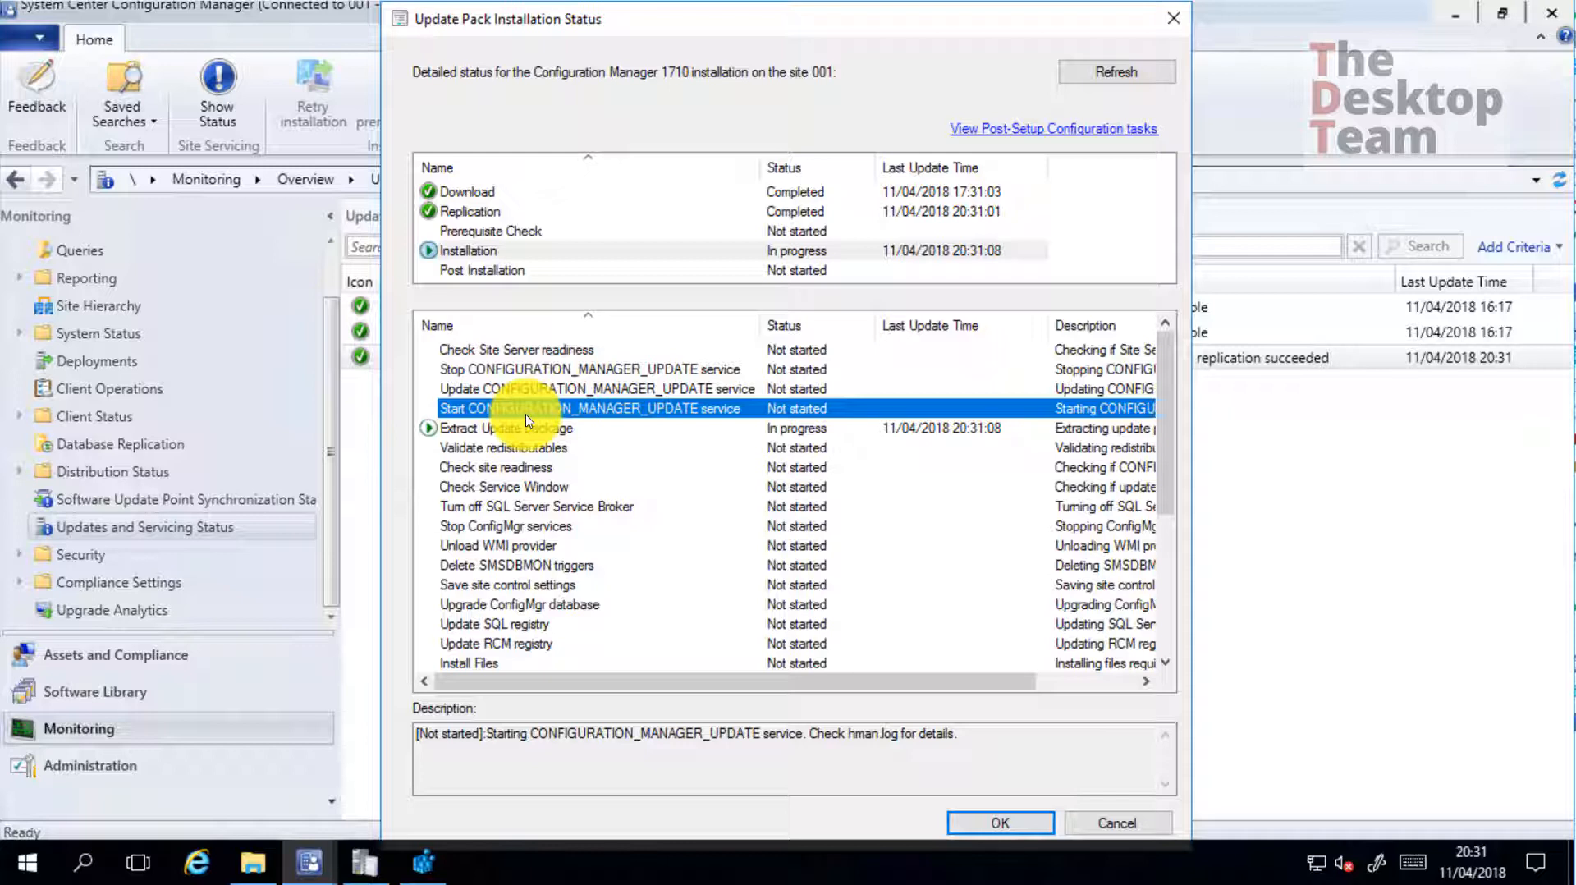
{"action": "left_click", "coordinate": [1184, 22]}
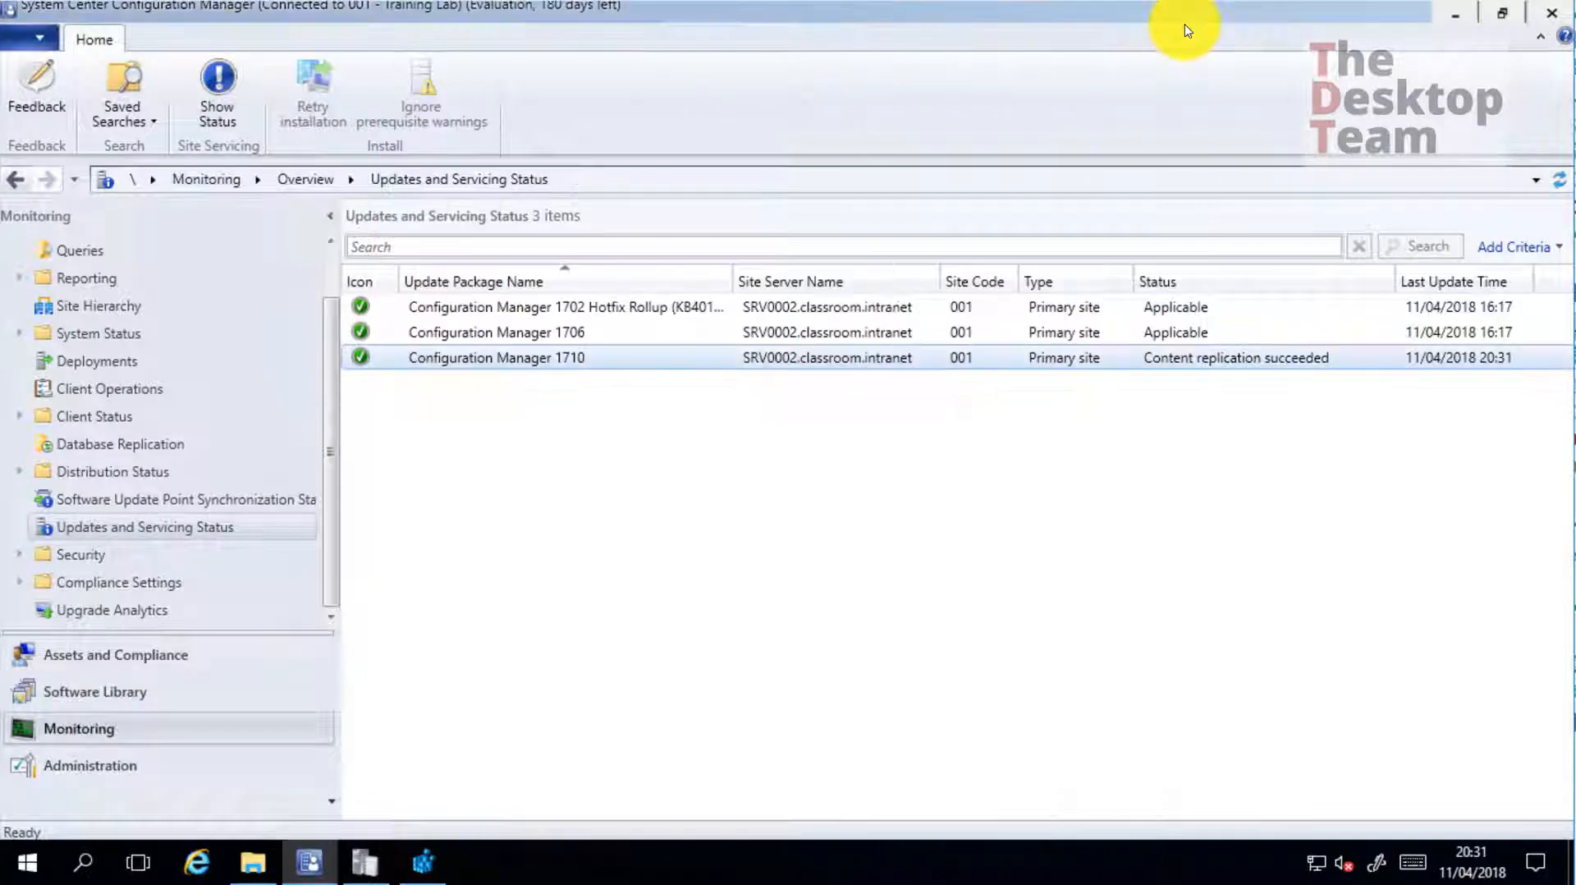
Close the Configuration Manager console, examine CMUpdate.log down to its newest entries and the registry key errors, and close the log tool
{"action": "left_click", "coordinate": [1545, 14]}
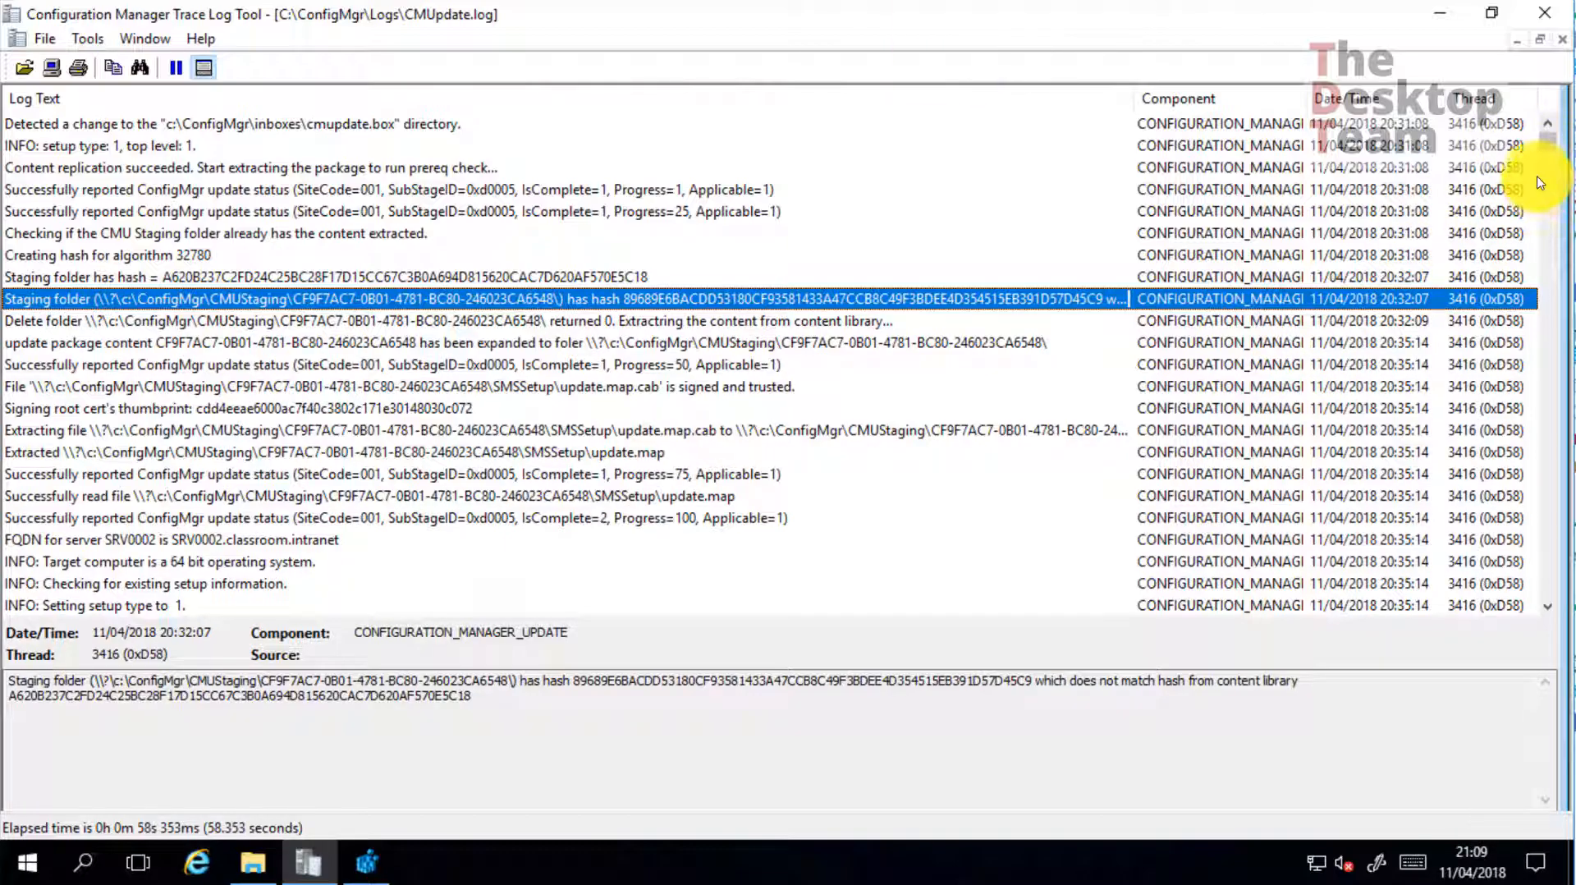
{"action": "left_click_drag", "start_coordinate": [1537, 148], "coordinate": [1467, 598]}
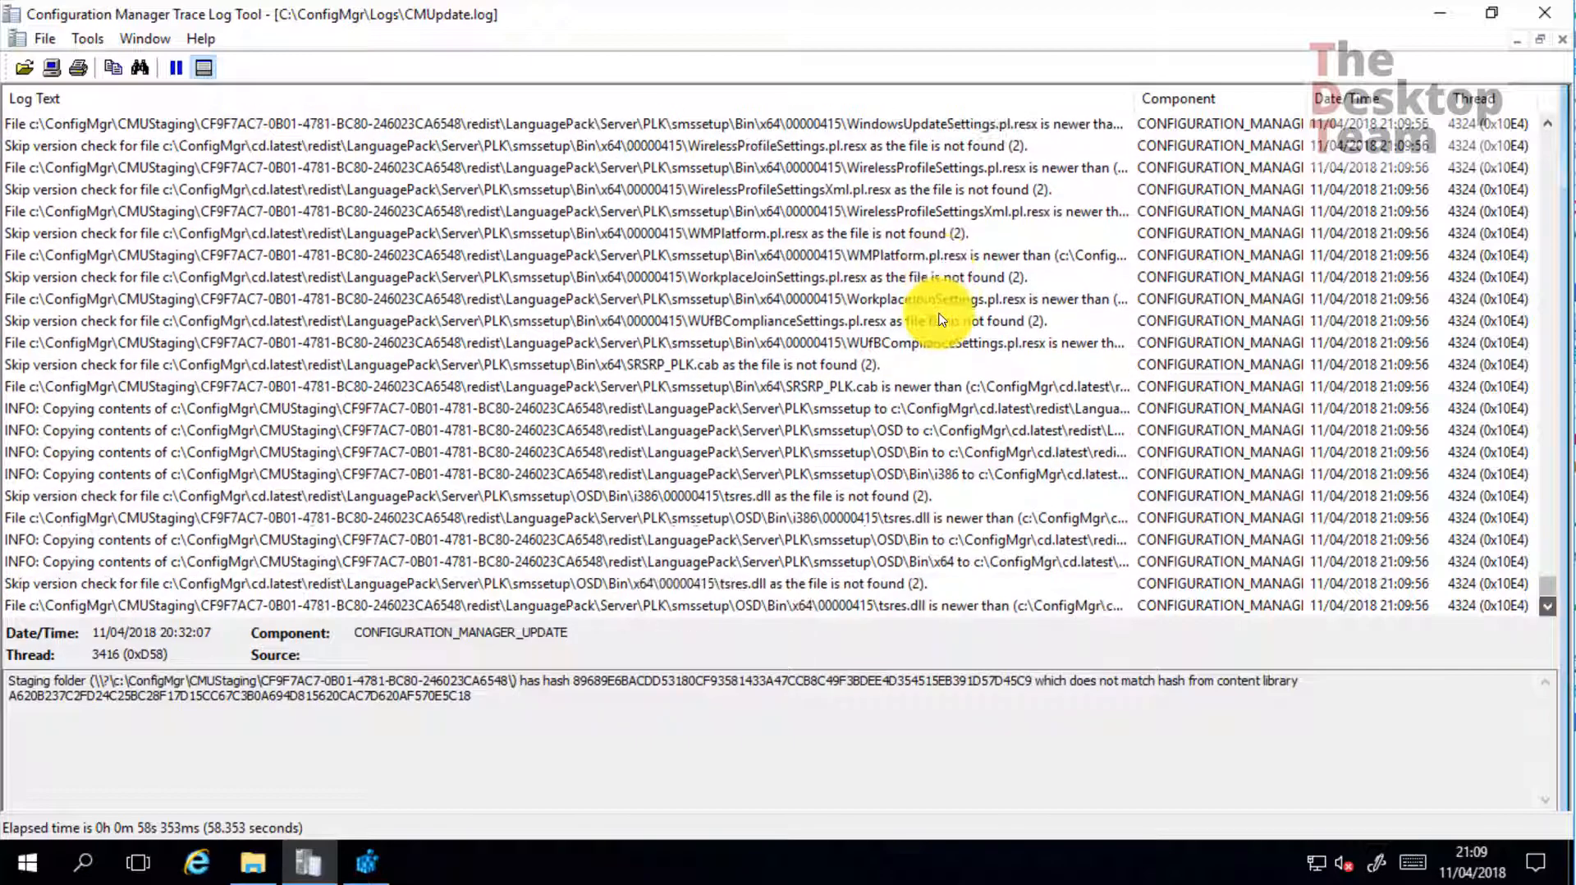
{"action": "left_click", "coordinate": [952, 444]}
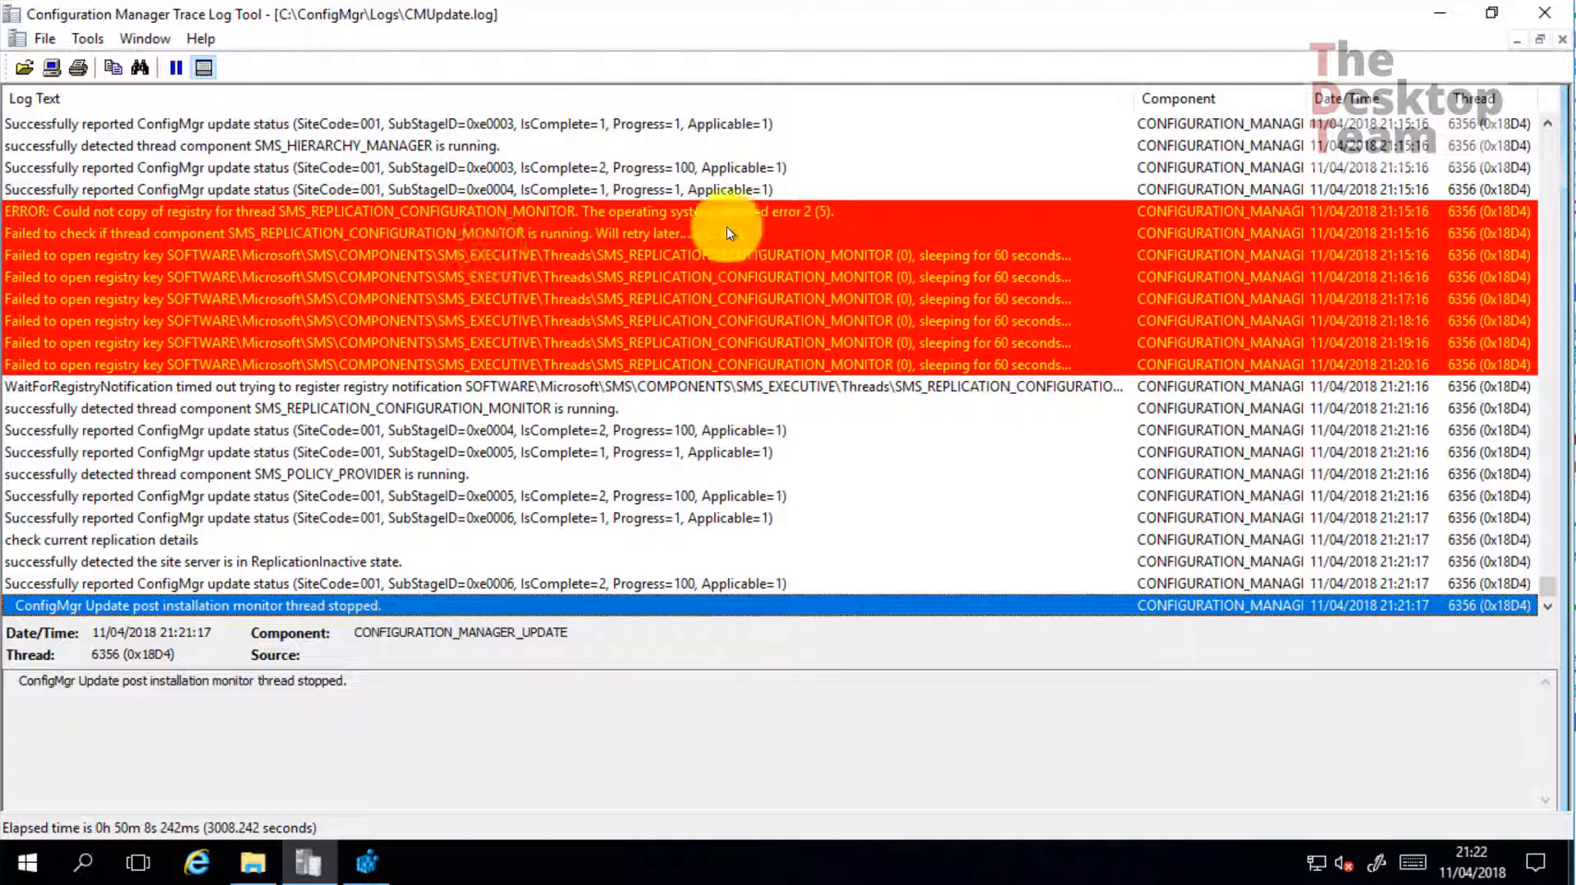
{"action": "left_click", "coordinate": [760, 256]}
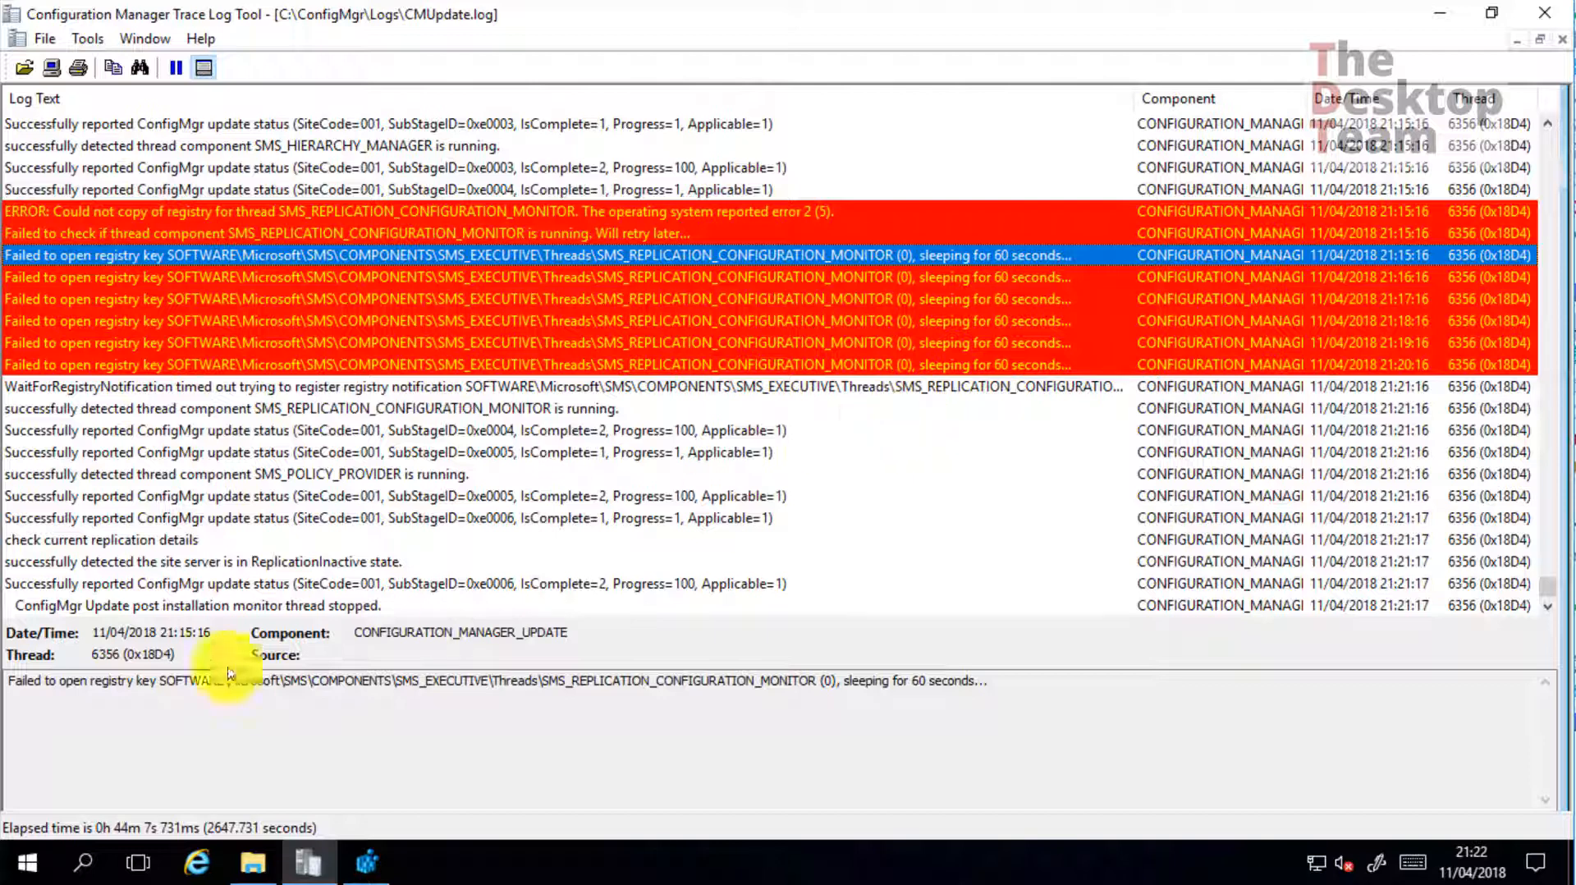
{"action": "left_click", "coordinate": [1564, 14]}
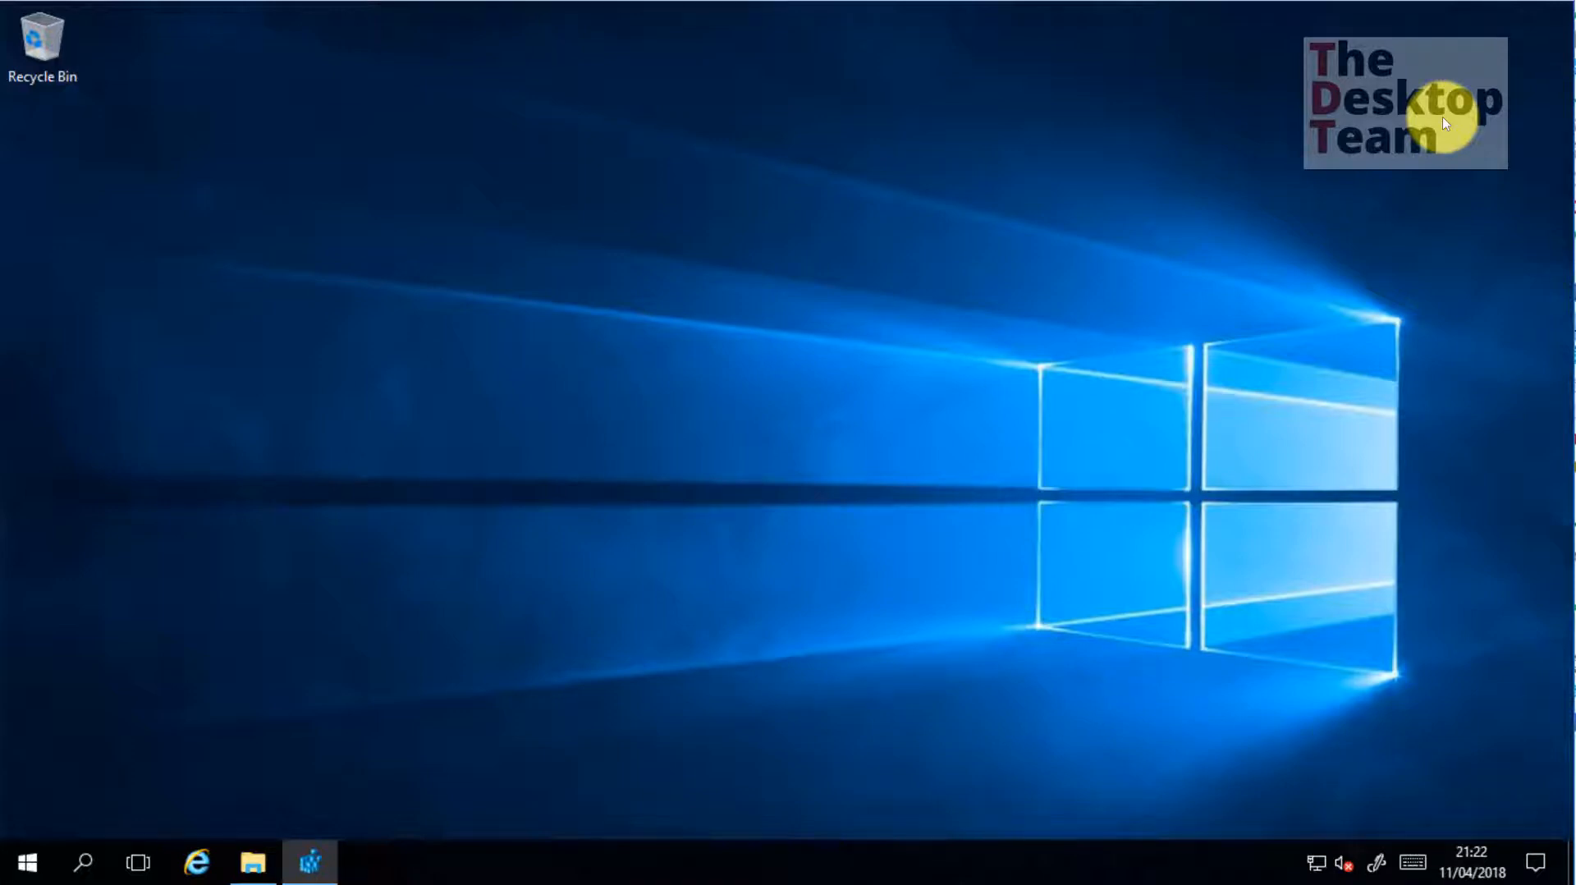
Launch the Configuration Manager Console, accept installing the new console version, and allow AdminUI.ExtensionInstaller.exe to make changes
{"action": "left_click", "coordinate": [28, 861]}
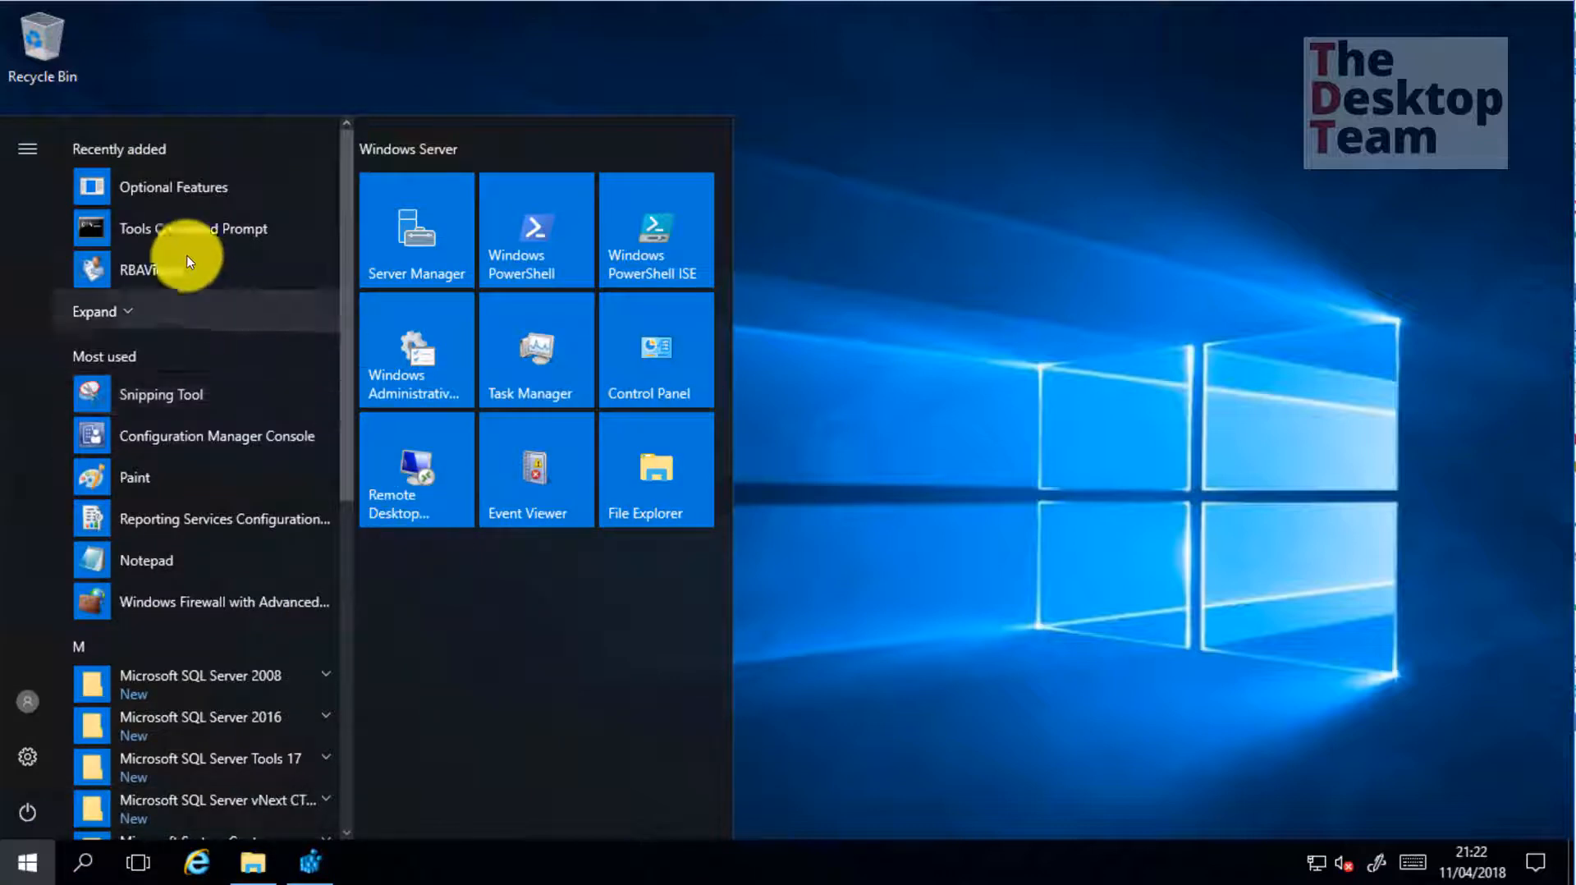
{"action": "left_click", "coordinate": [123, 311]}
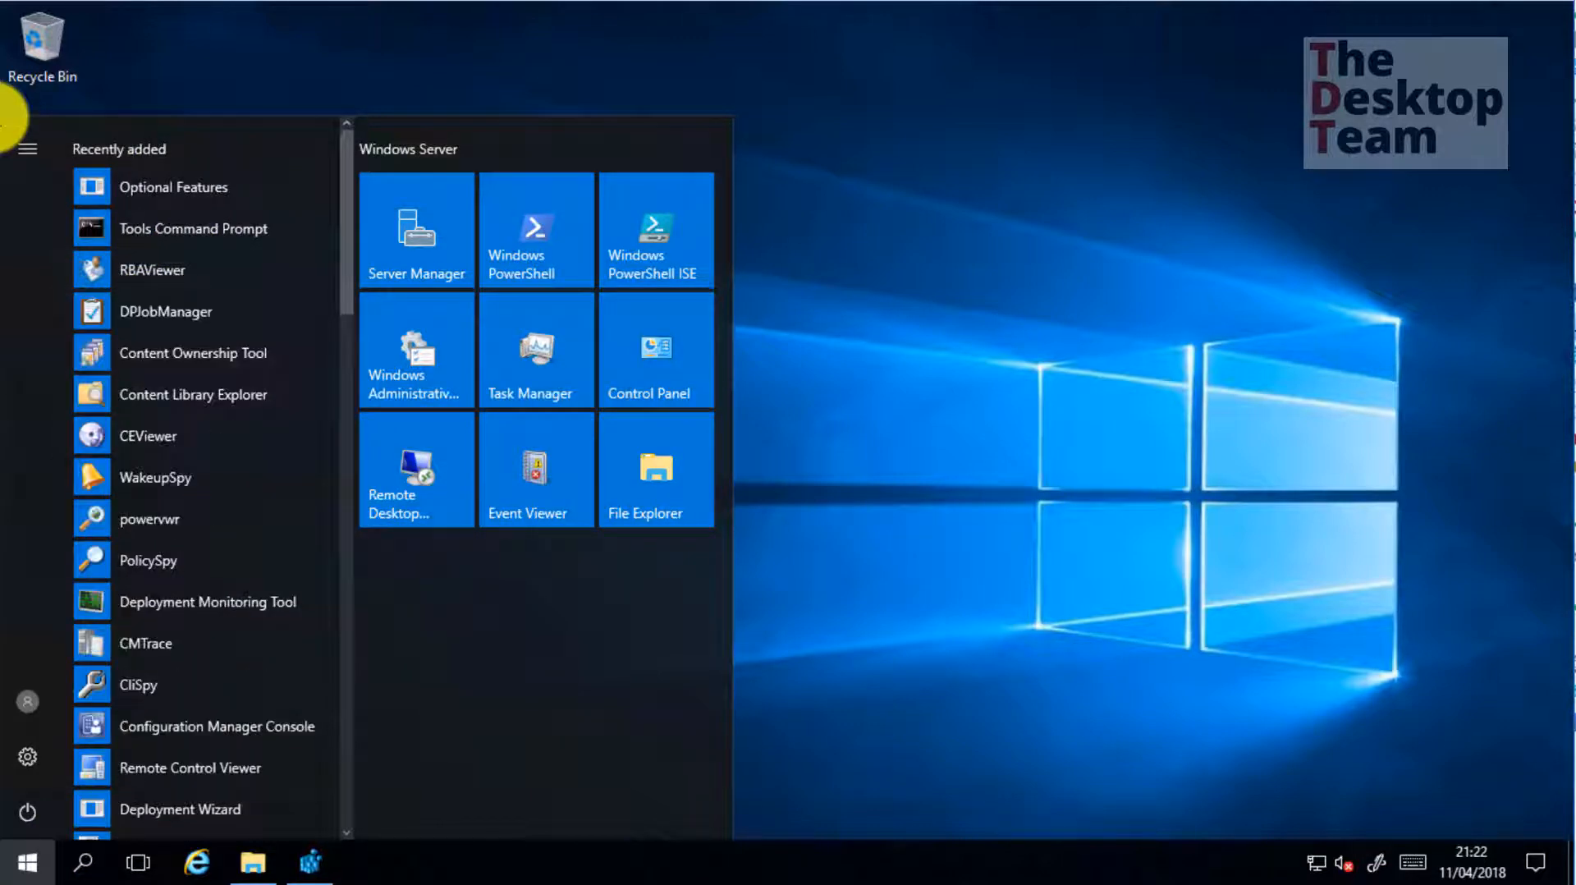
{"action": "left_click", "coordinate": [185, 732]}
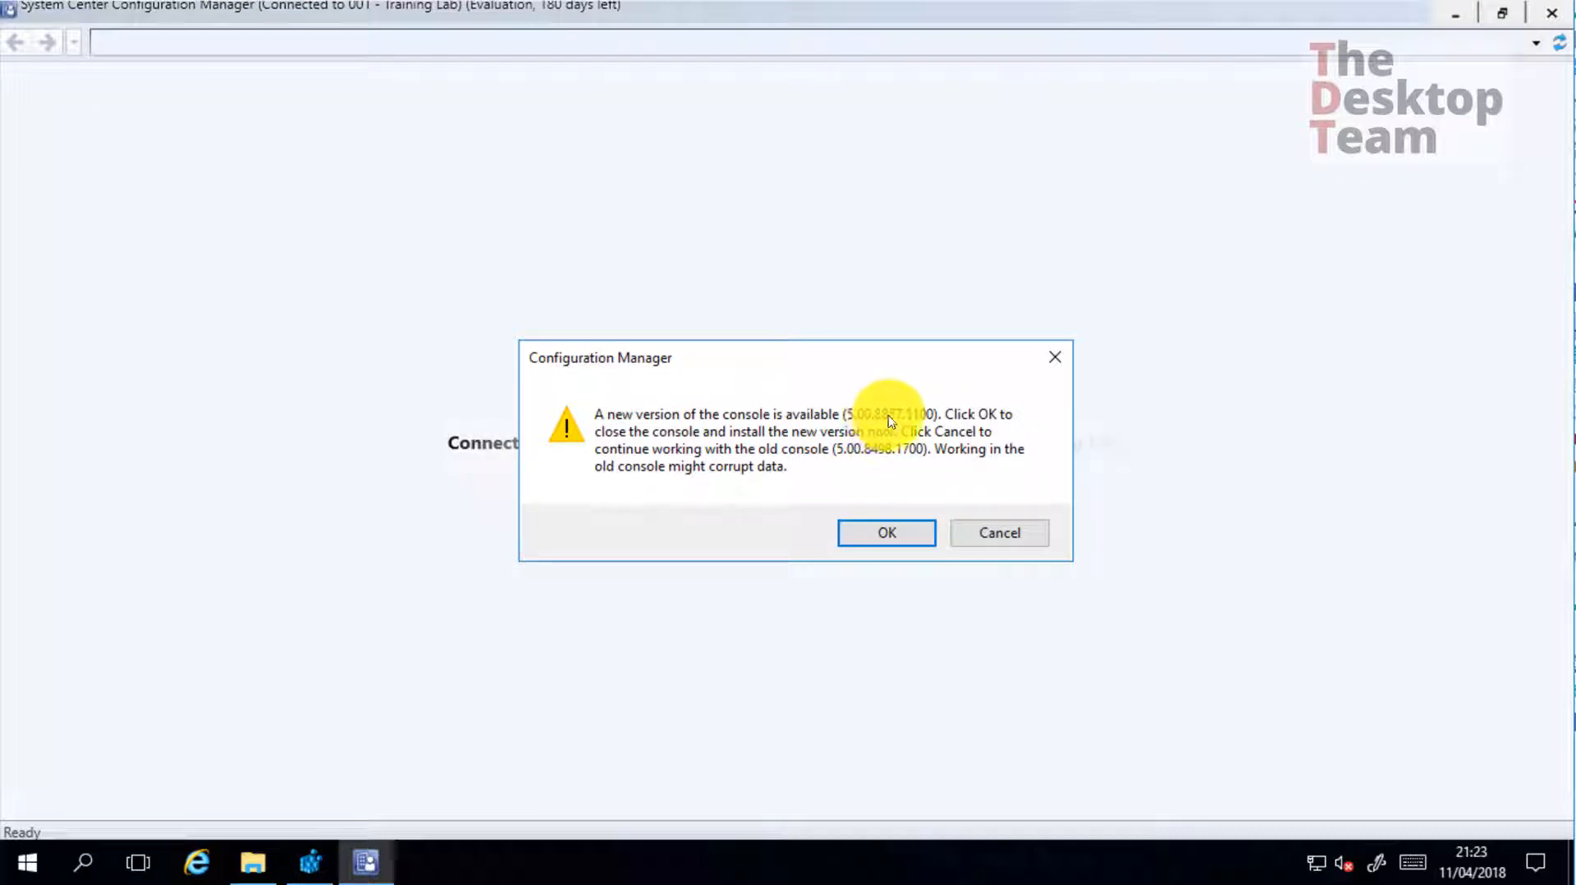
{"action": "left_click", "coordinate": [884, 535]}
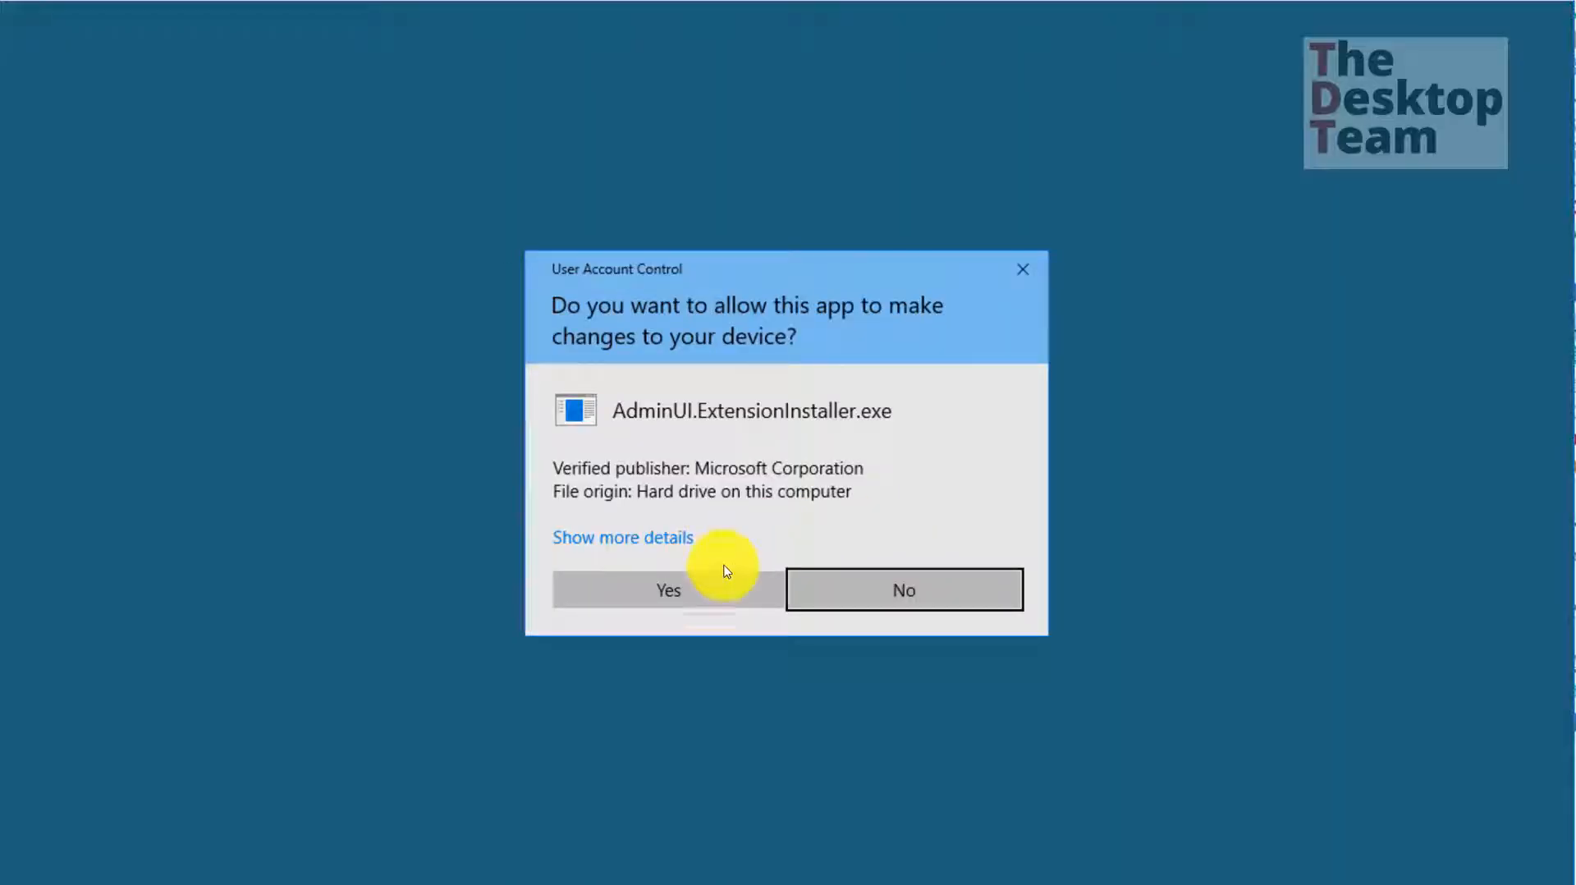
{"action": "left_click", "coordinate": [726, 571]}
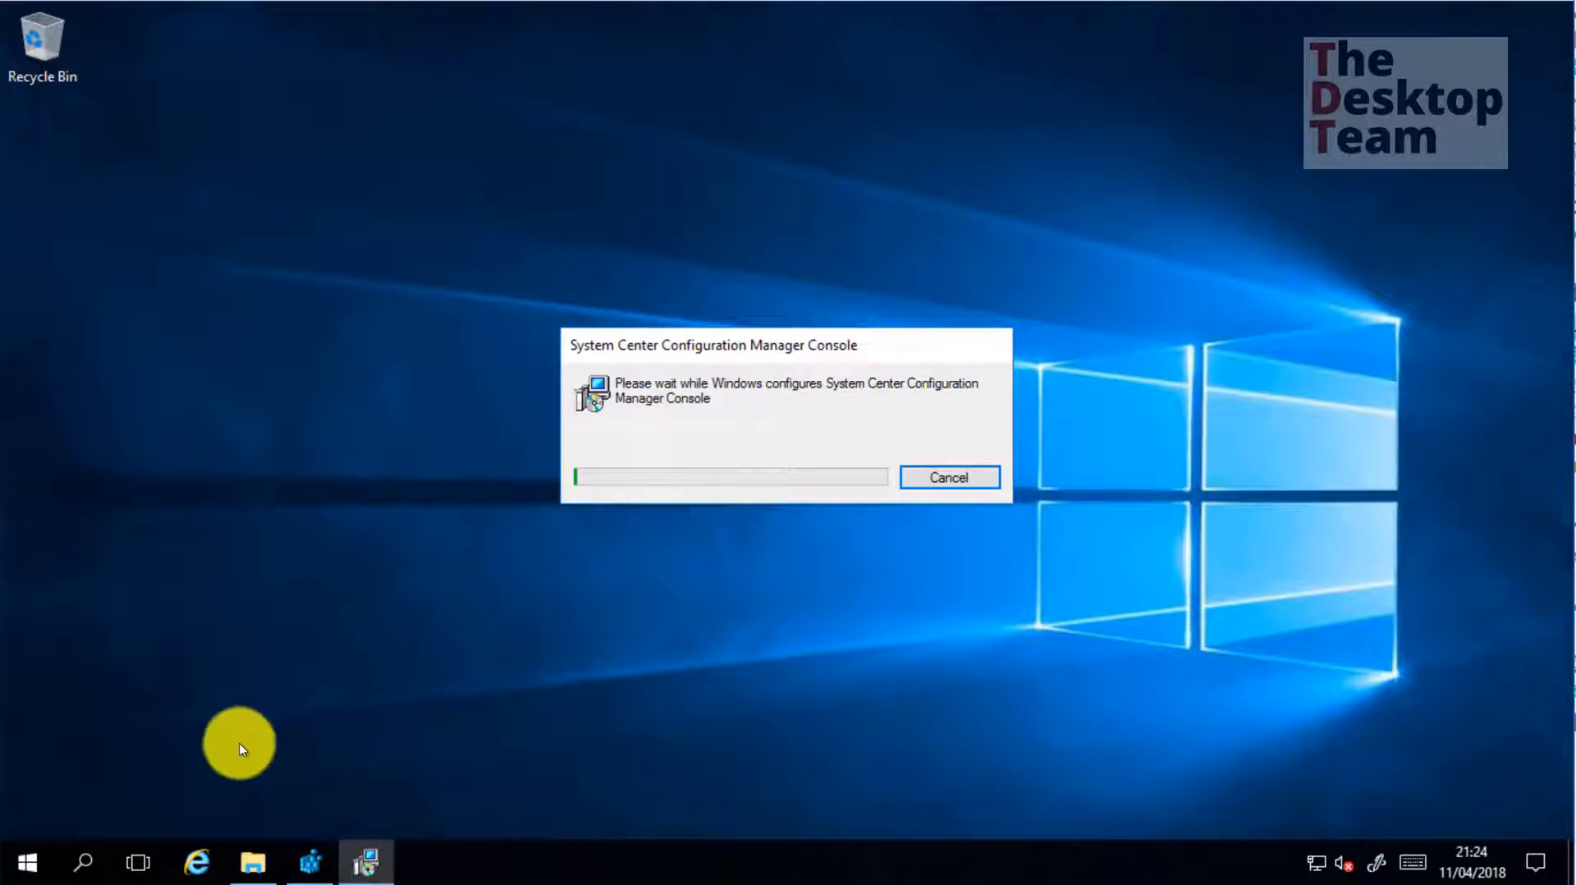
Open ConfigMgrAdminUISetup.log from the C: drive in File Explorer, and close the blank log while keeping the trace log tool running
{"action": "left_click", "coordinate": [246, 864]}
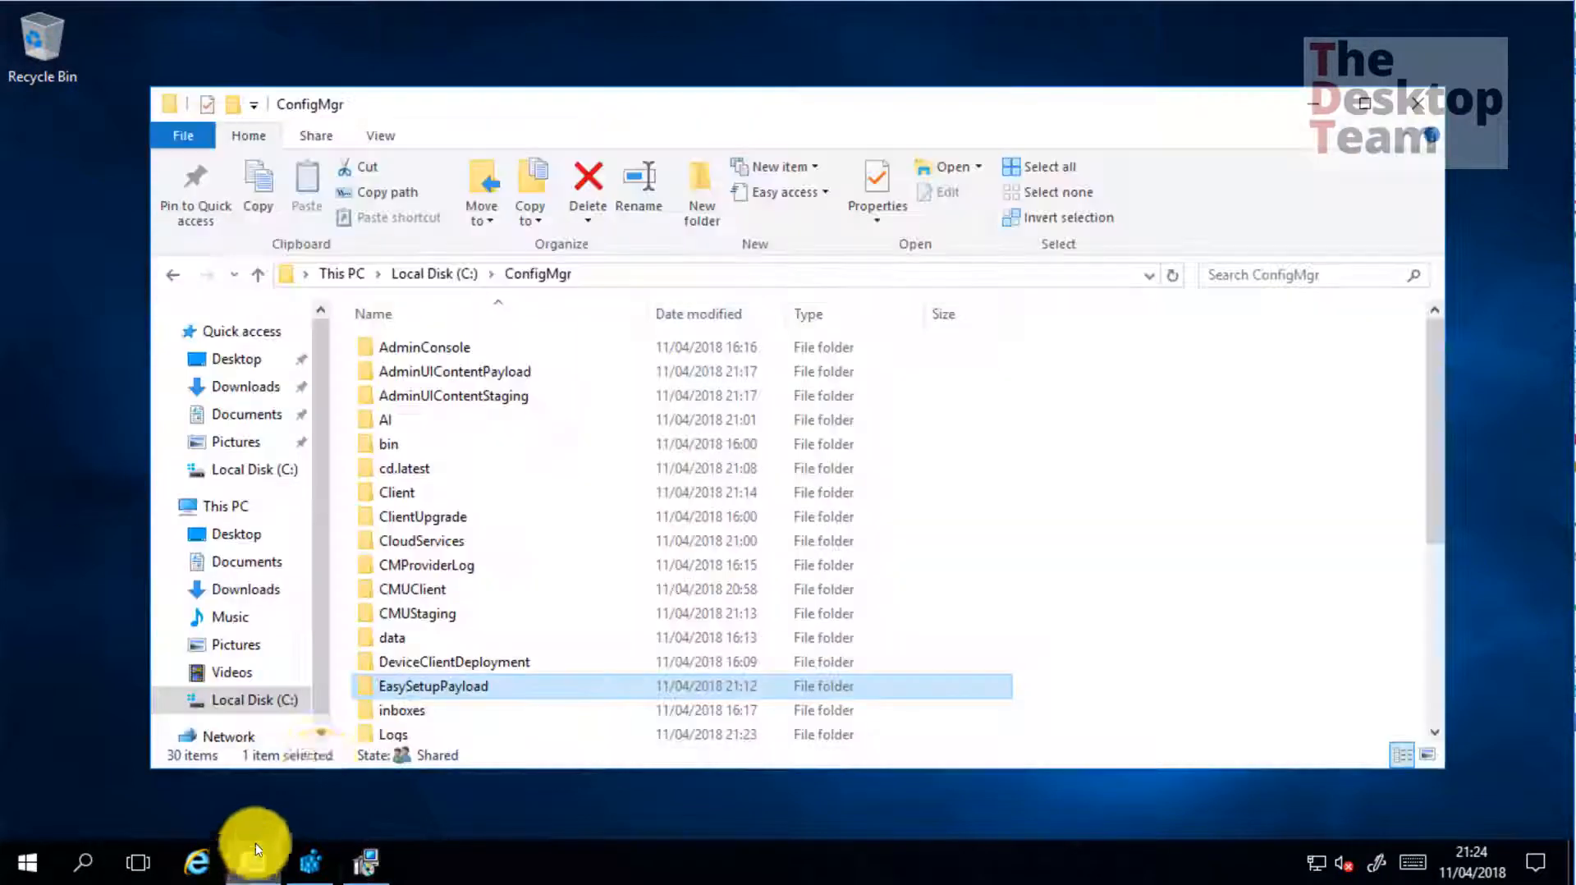
{"action": "left_click", "coordinate": [424, 277]}
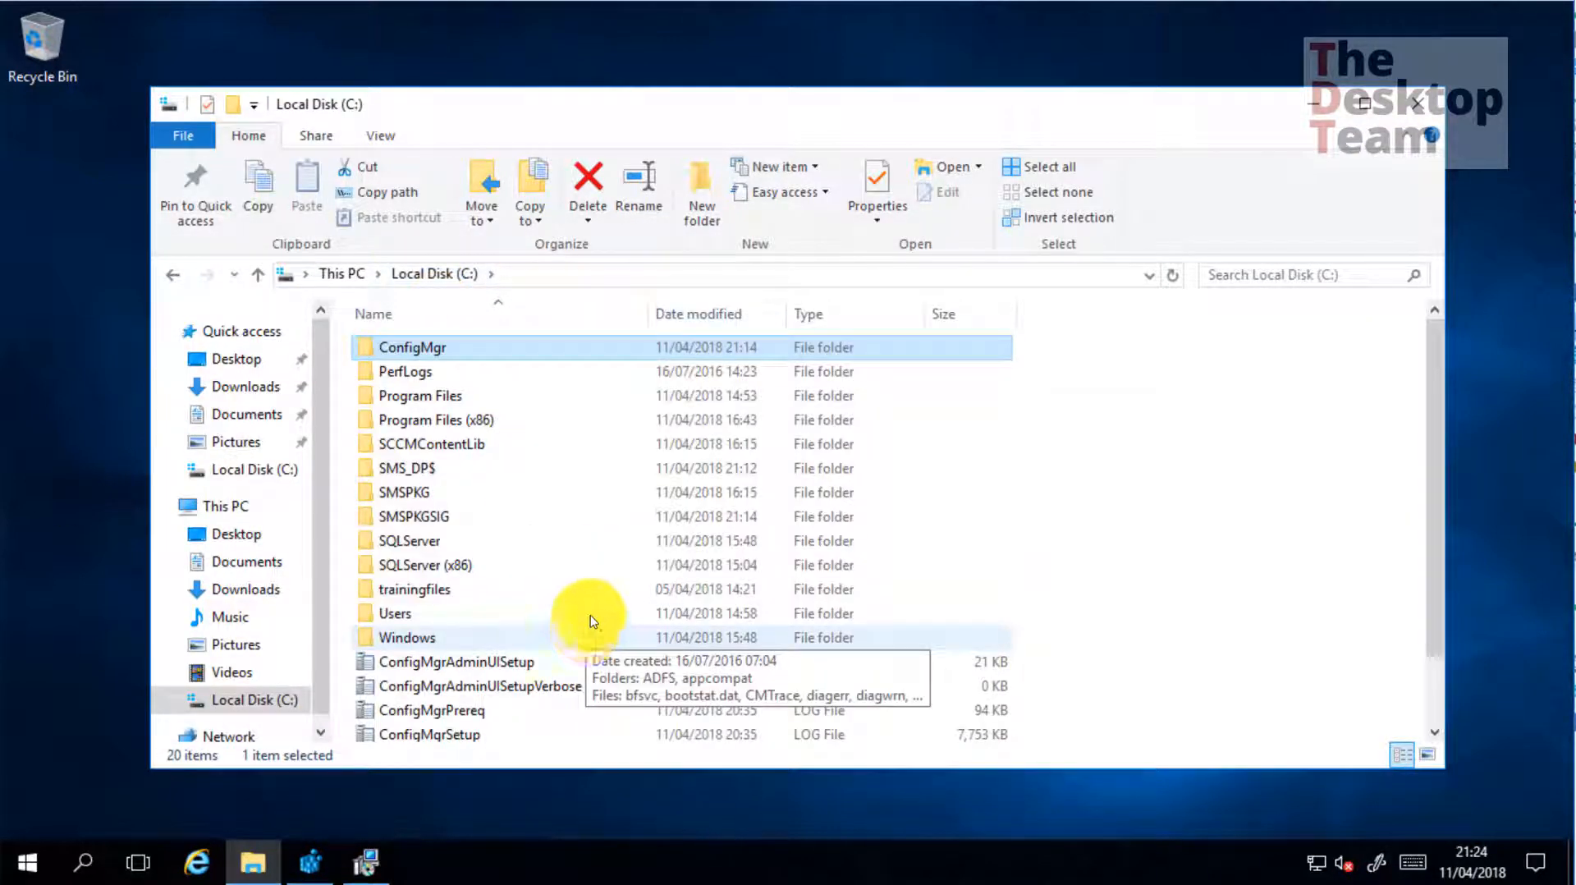
{"action": "scroll", "coordinate": [577, 596], "scroll_direction": "down", "scroll_amount": 1}
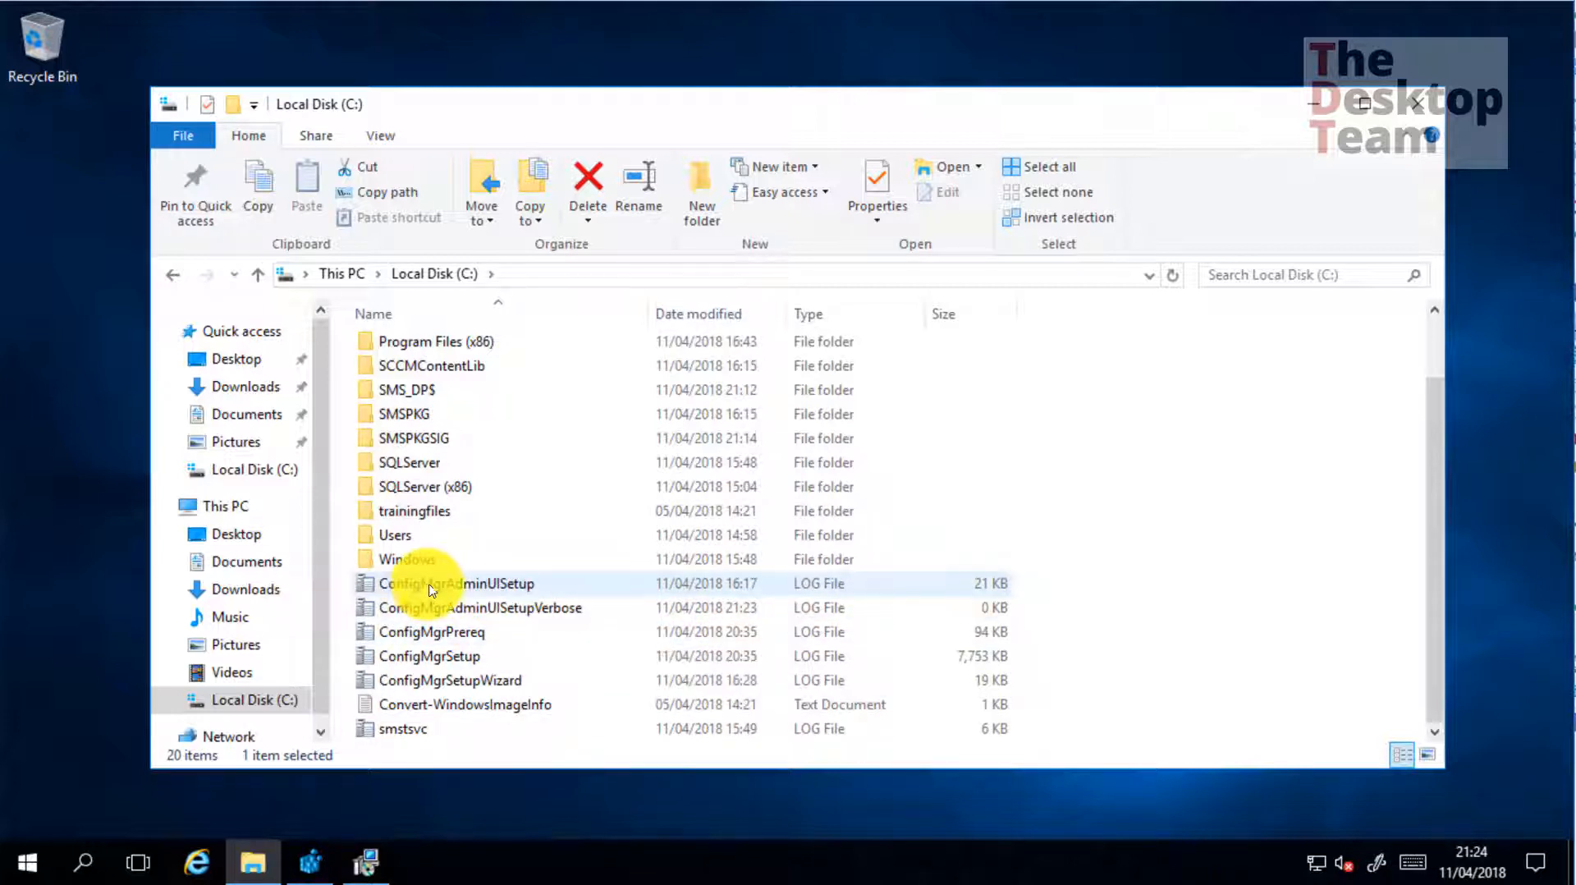
{"action": "double_click", "coordinate": [540, 584]}
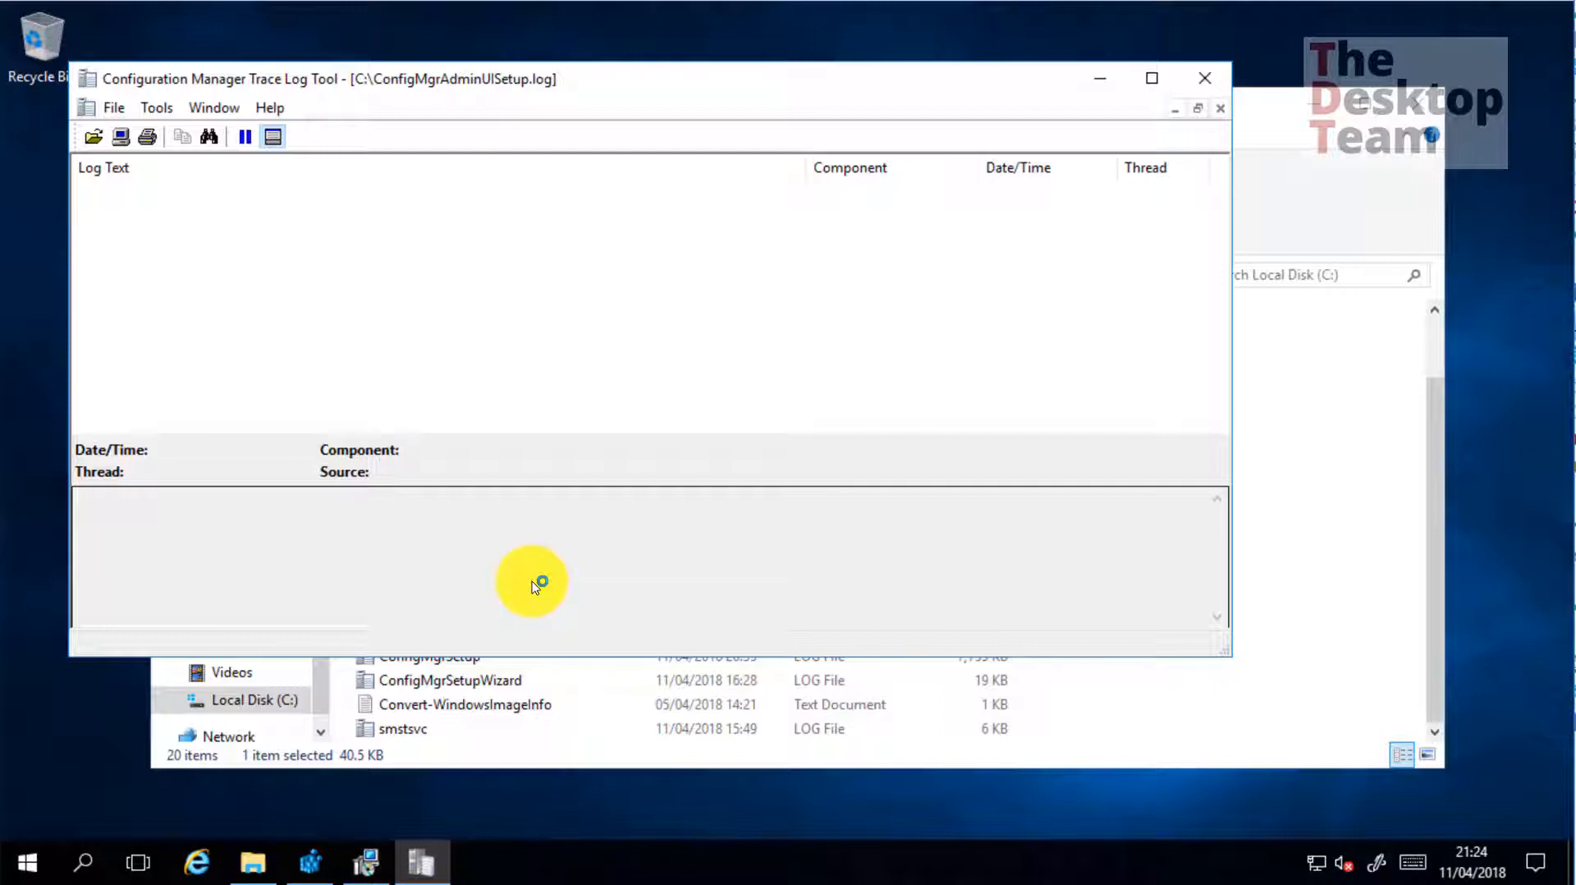
{"action": "left_click", "coordinate": [1219, 110]}
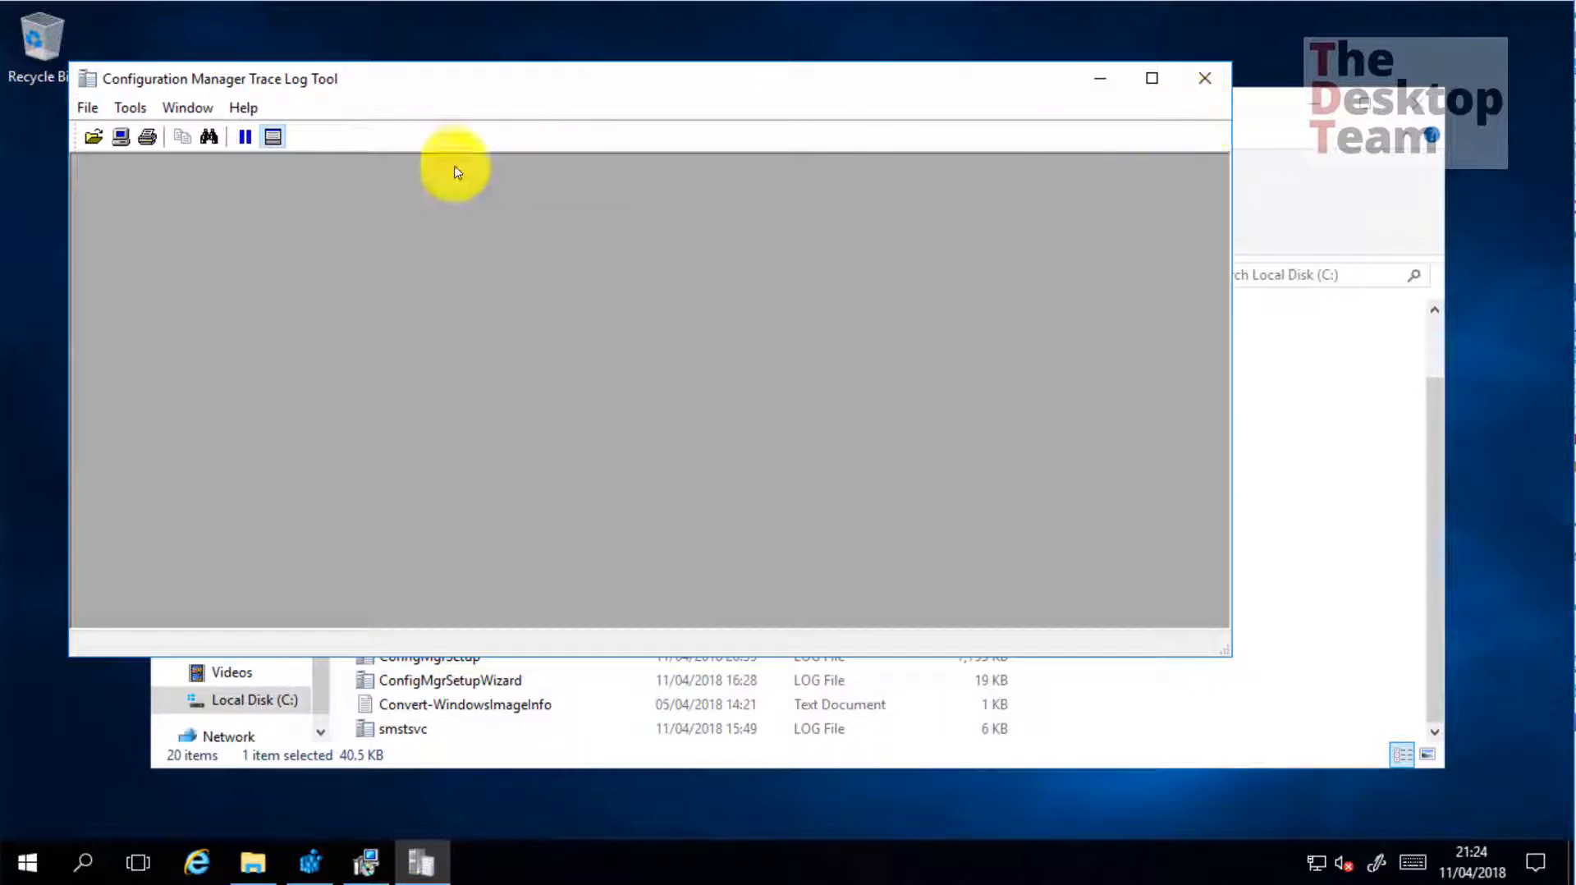
Reopen ConfigMgrAdminUISetup.log from C:\ in the trace log tool with Ignore existing lines turned off
{"action": "left_click", "coordinate": [93, 136]}
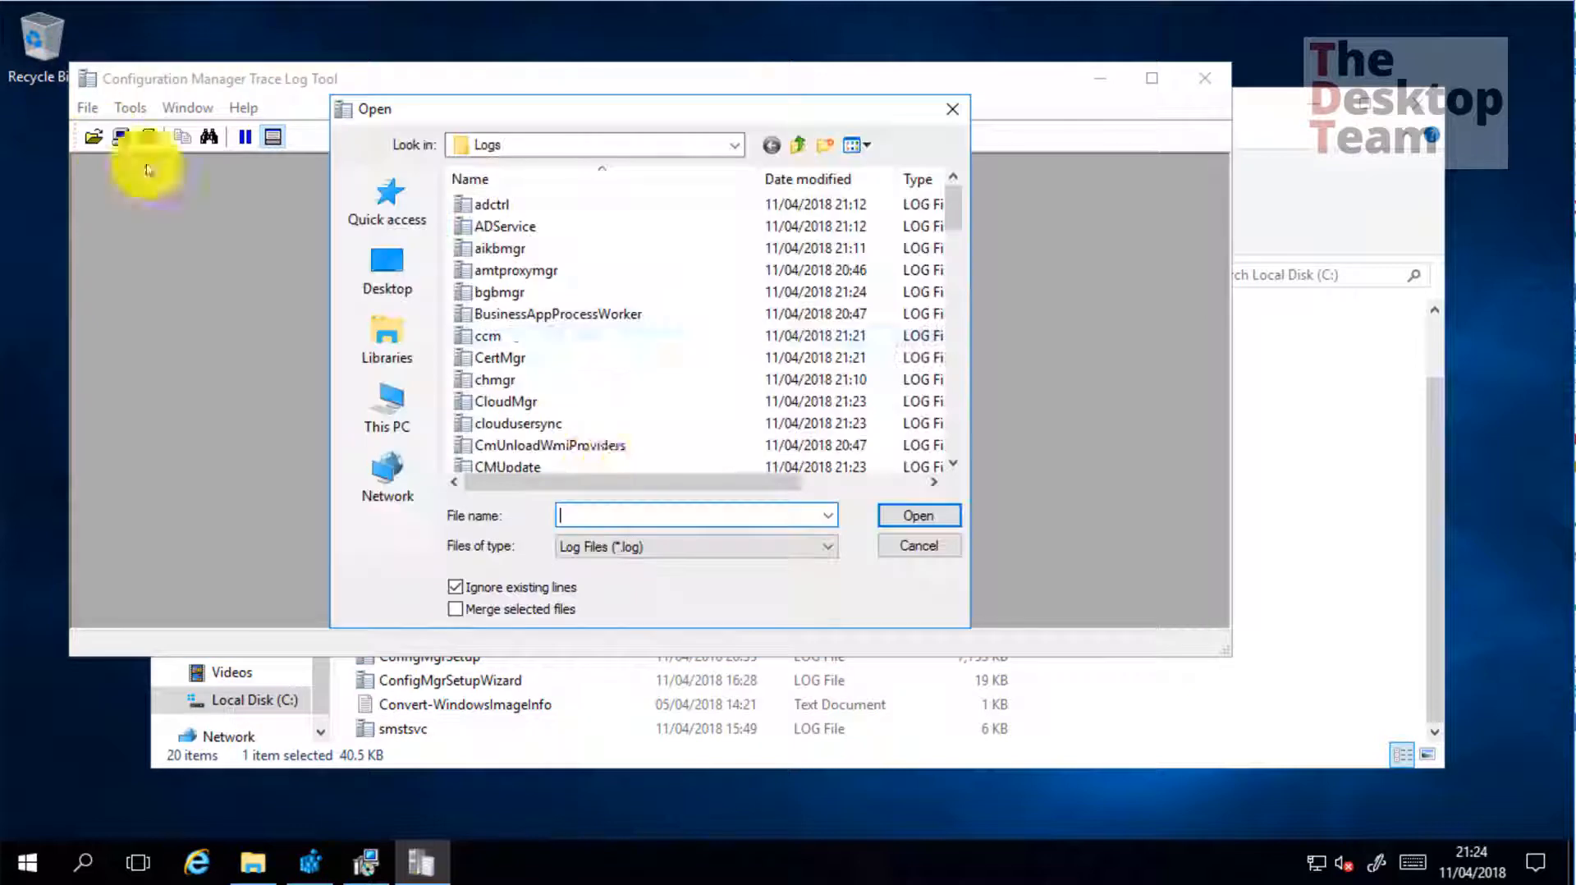
{"action": "left_click", "coordinate": [455, 586]}
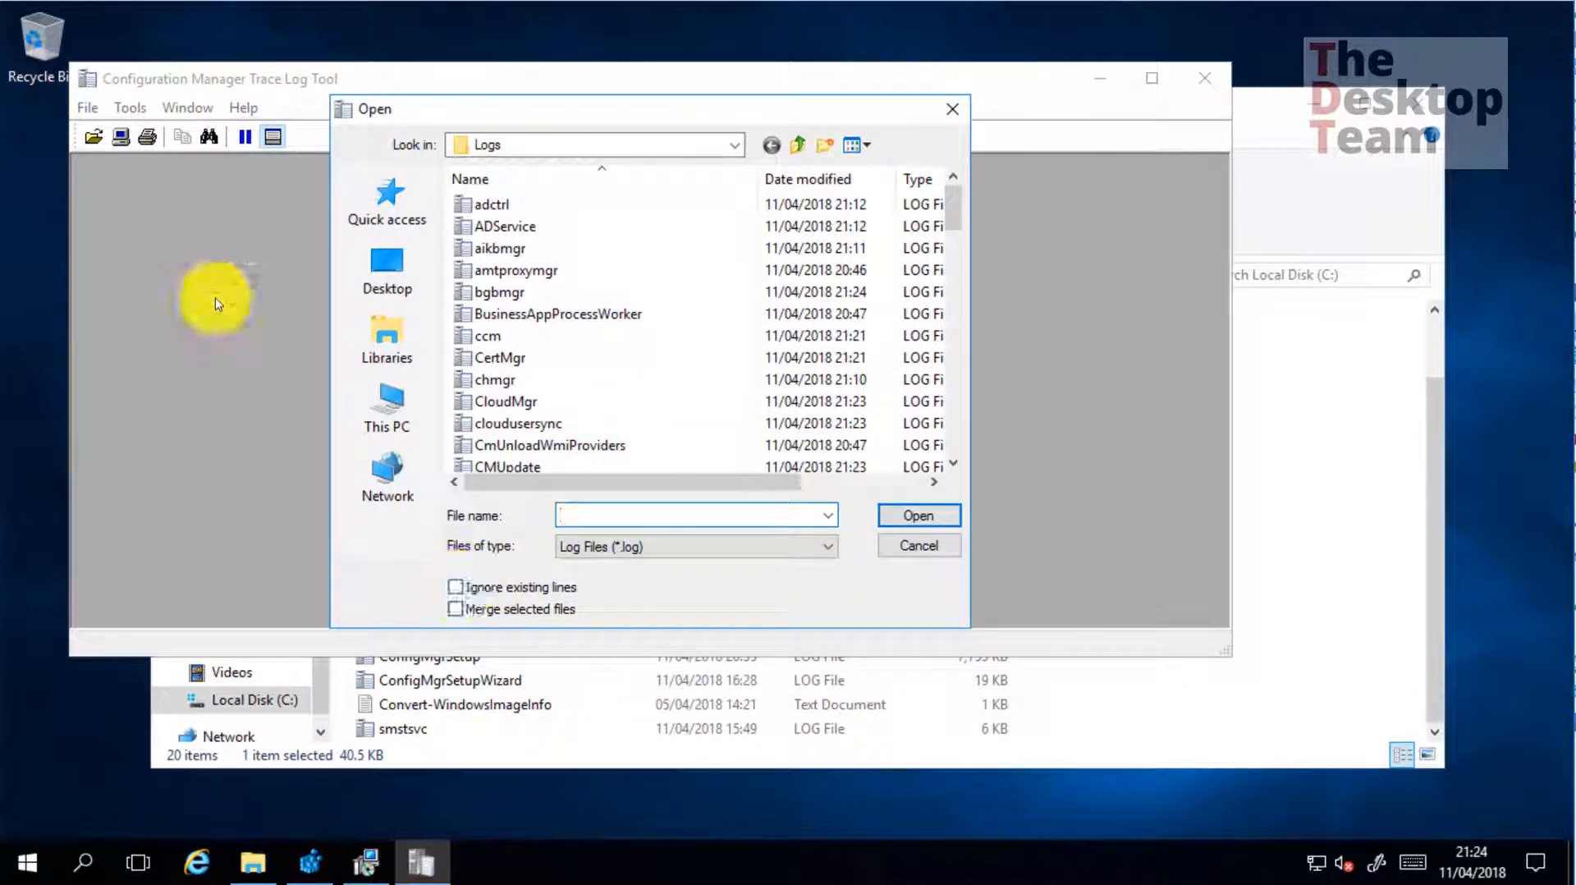
{"action": "type", "text": "c:\\"}
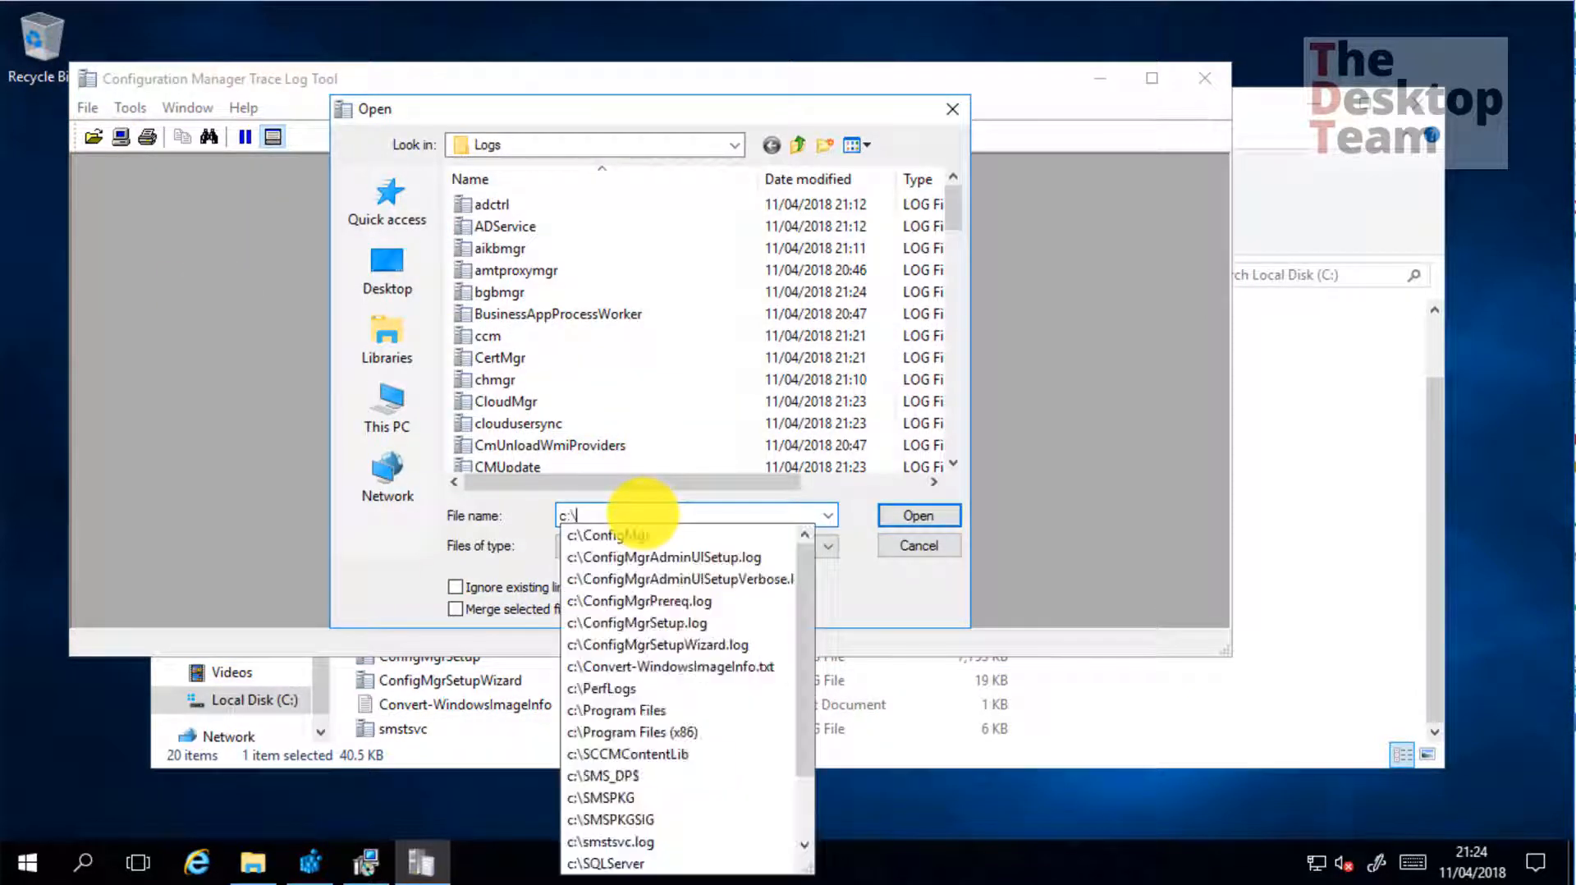
{"action": "key", "text": "Return"}
{"action": "scroll", "coordinate": [619, 374], "scroll_direction": "down", "scroll_amount": 3}
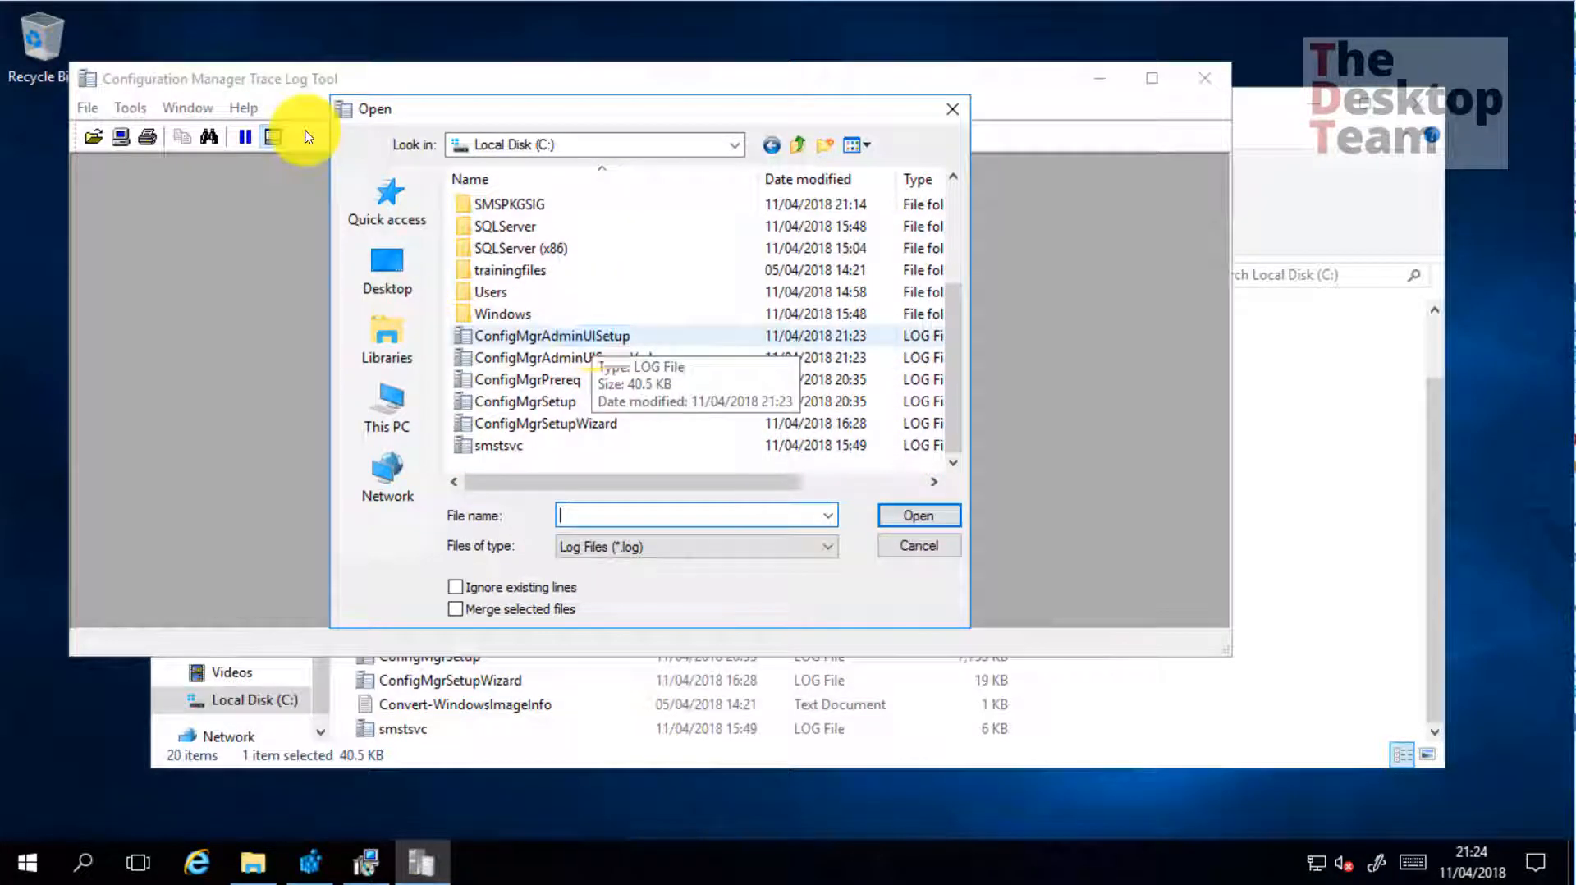
{"action": "double_click", "coordinate": [595, 338]}
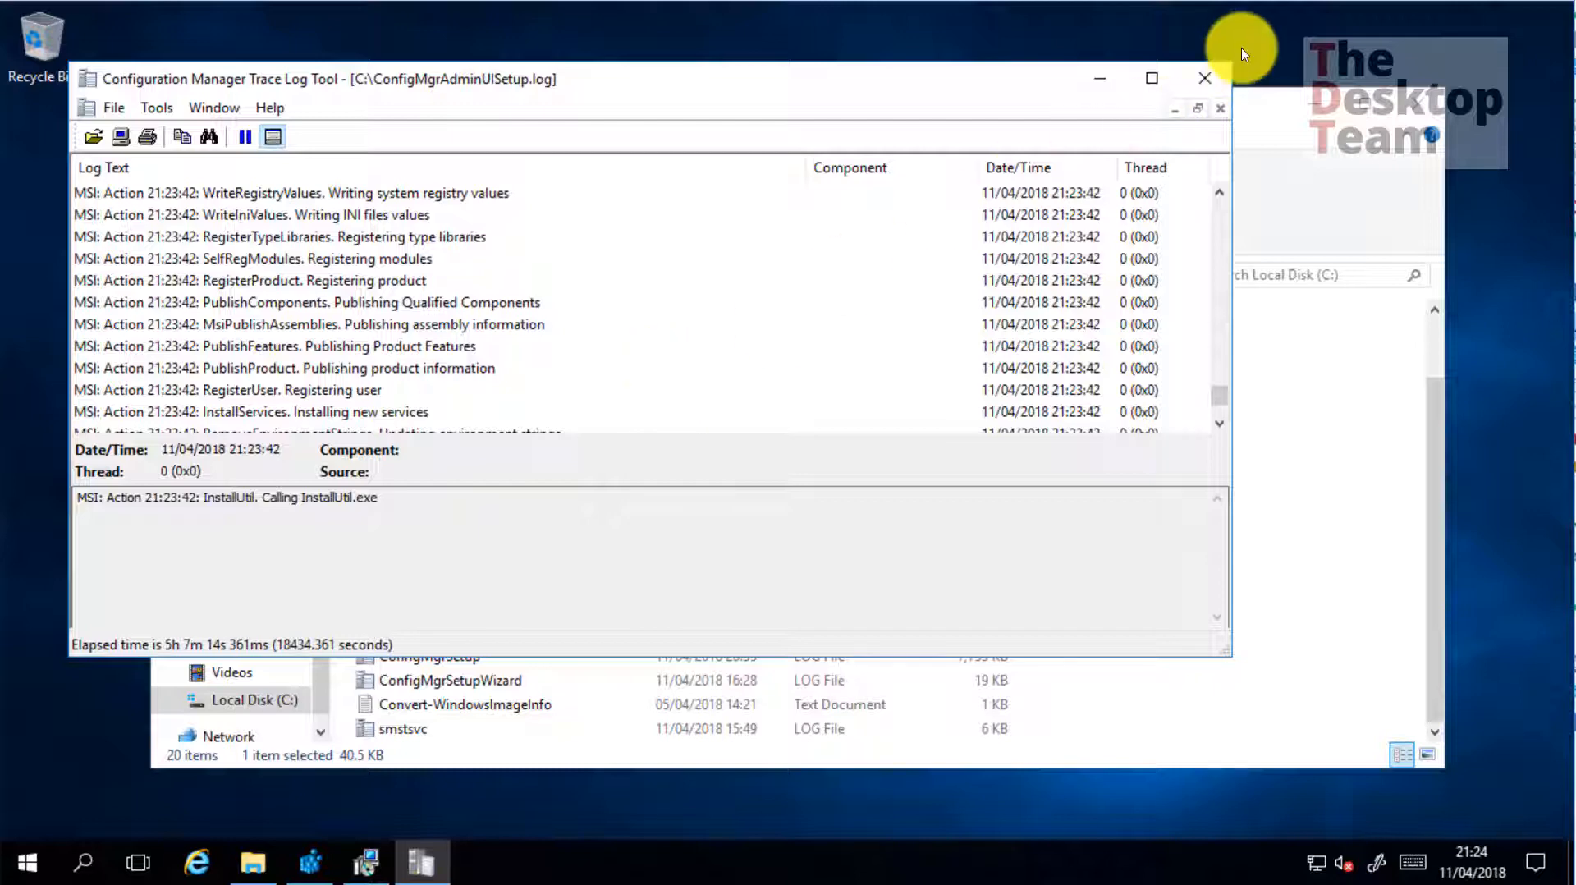
Maximize the log window, examine the console upgrade entries from the uisetup start to the newest line, and check the console installer
{"action": "left_click", "coordinate": [1152, 78]}
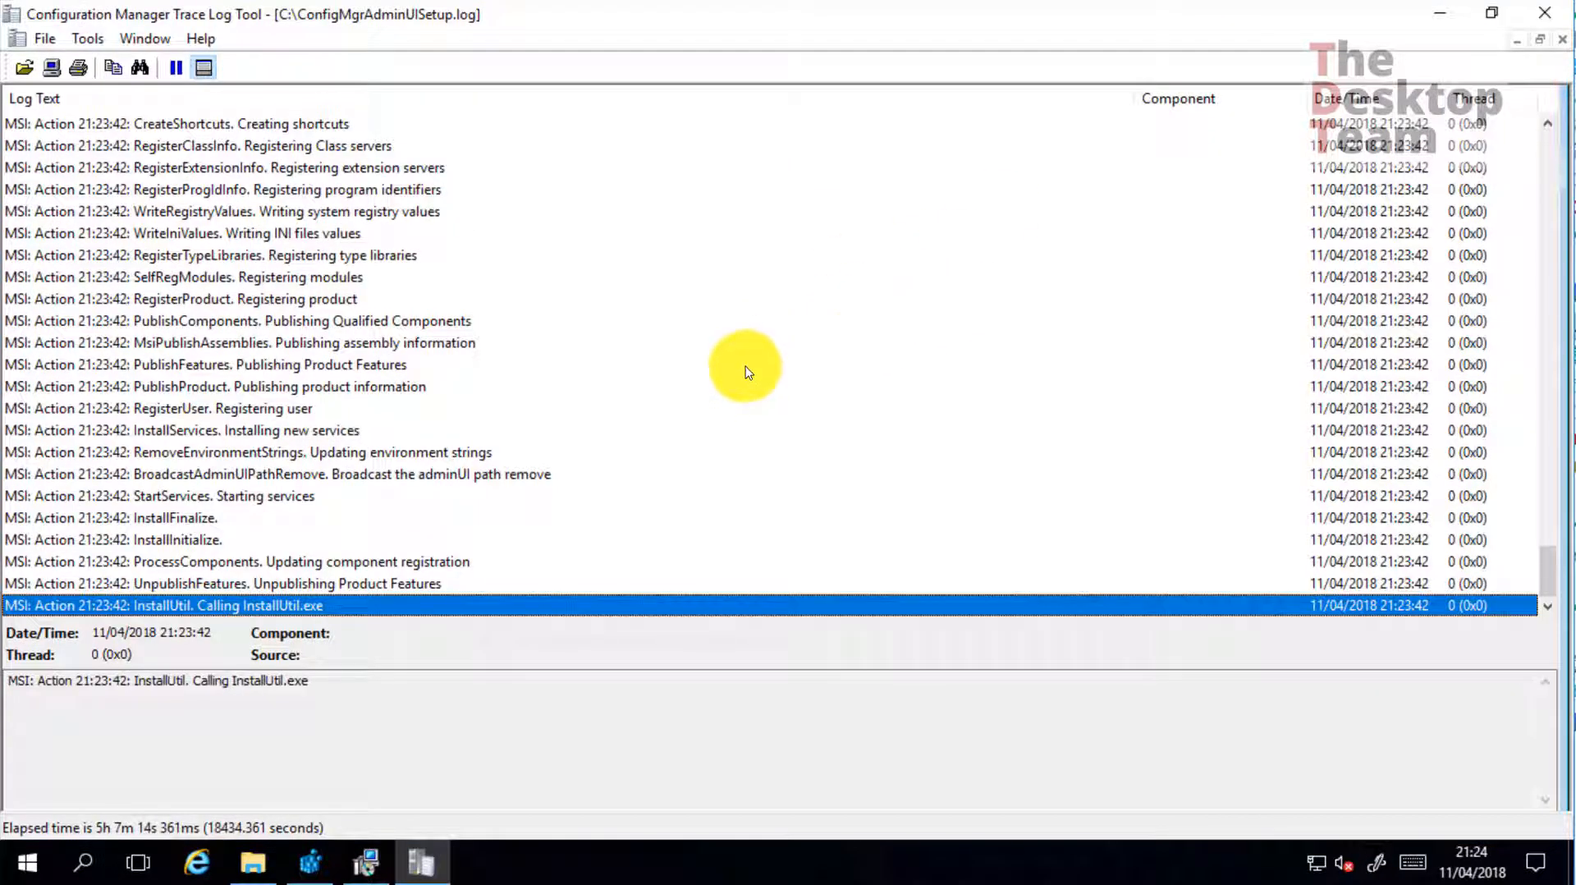
{"action": "scroll", "coordinate": [458, 428], "scroll_direction": "up", "scroll_amount": 20}
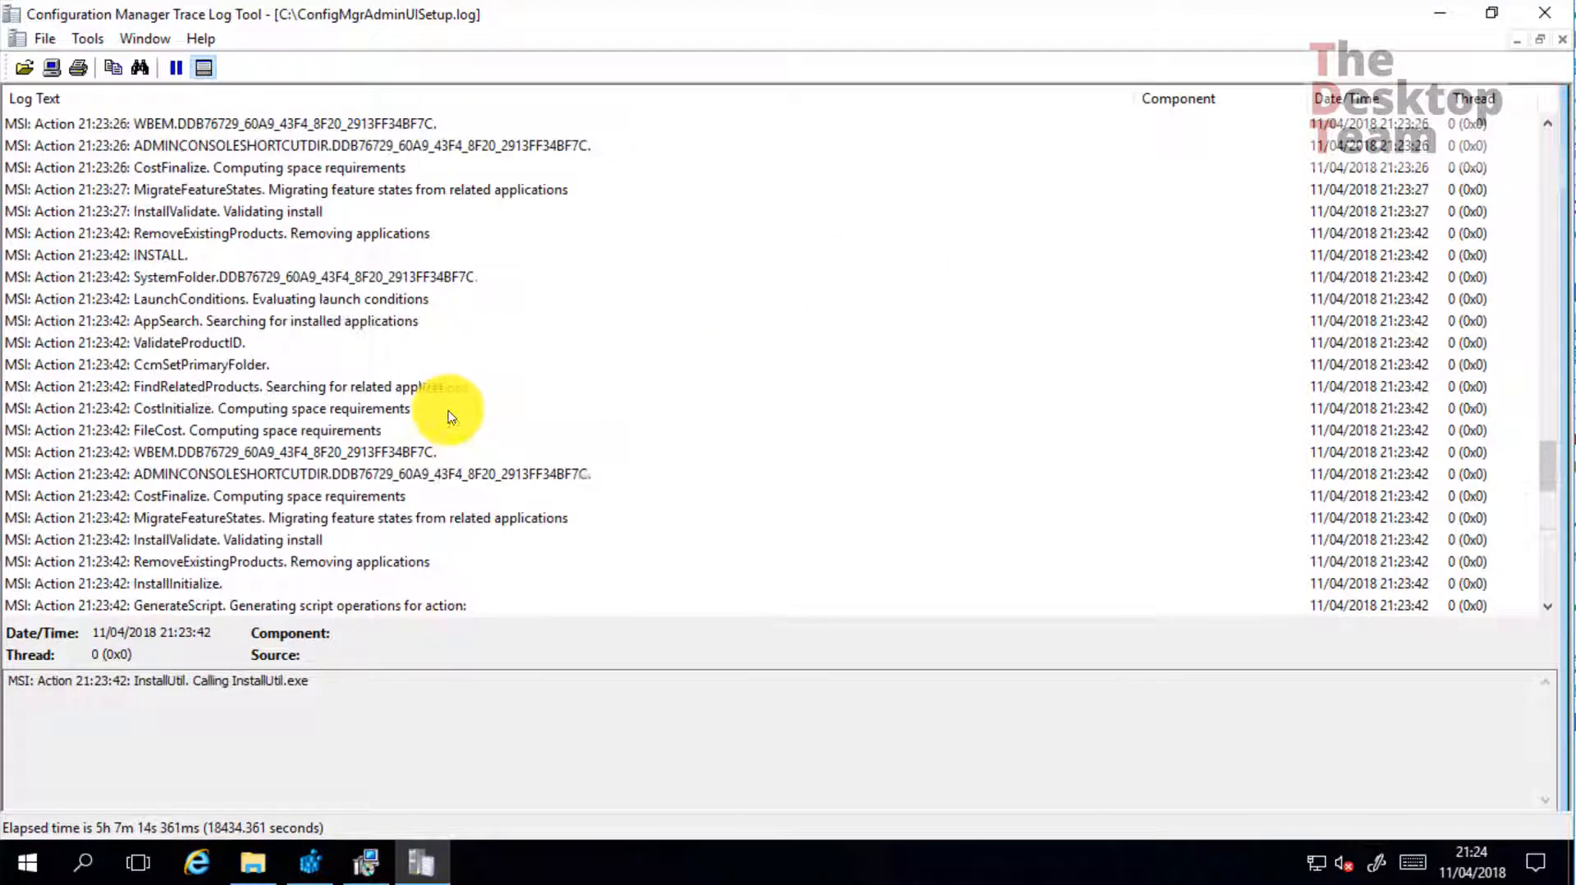
{"action": "left_click_drag", "start_coordinate": [1548, 362], "coordinate": [1546, 697]}
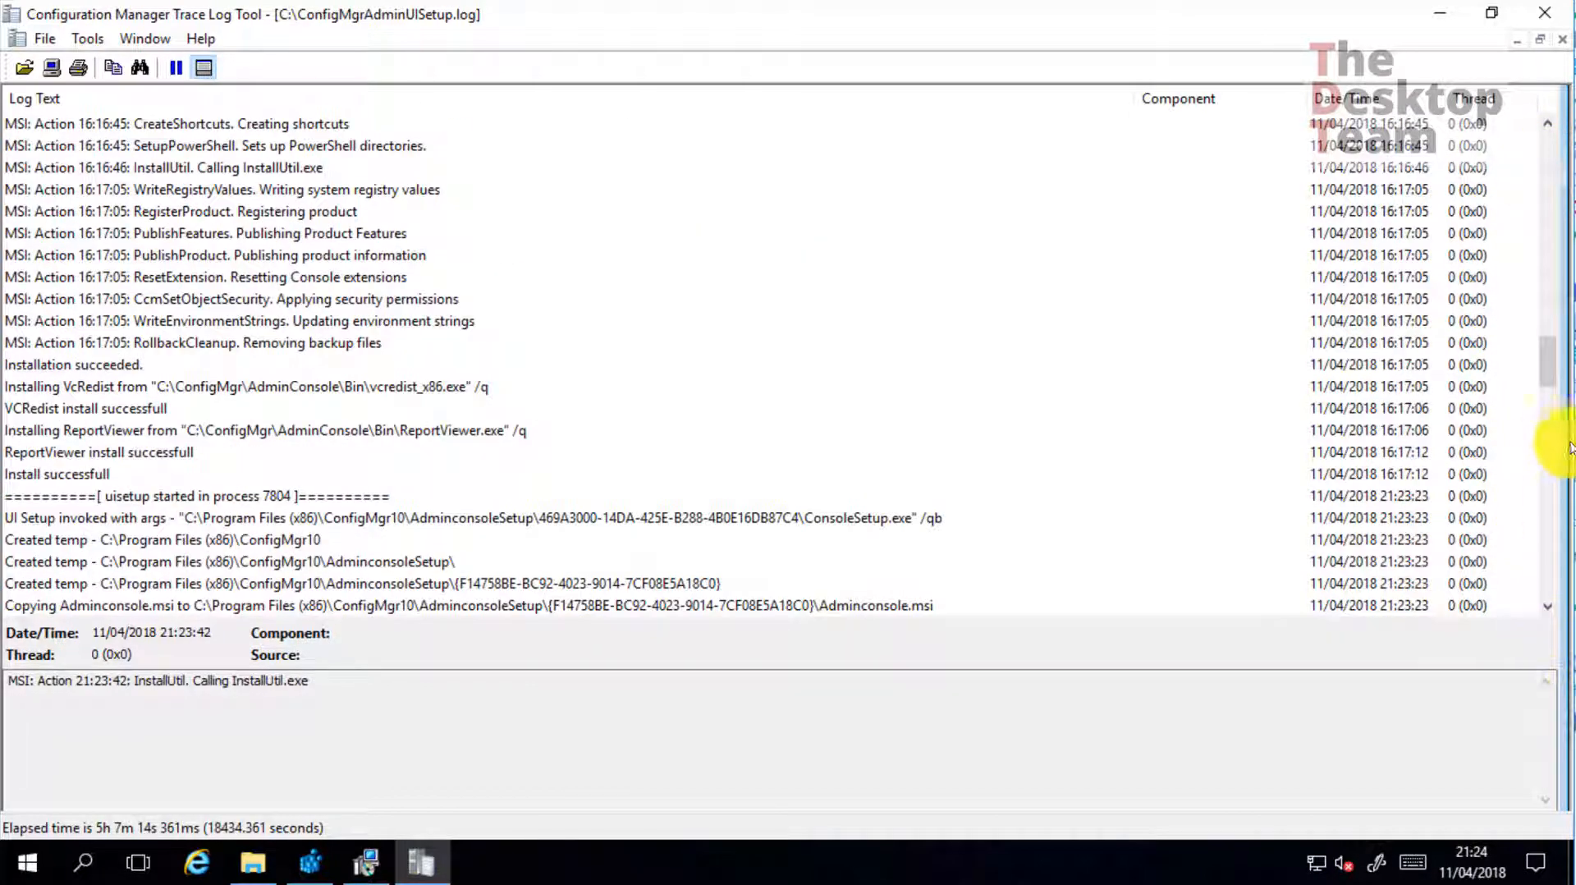
{"action": "left_click_drag", "start_coordinate": [1548, 376], "coordinate": [1547, 579]}
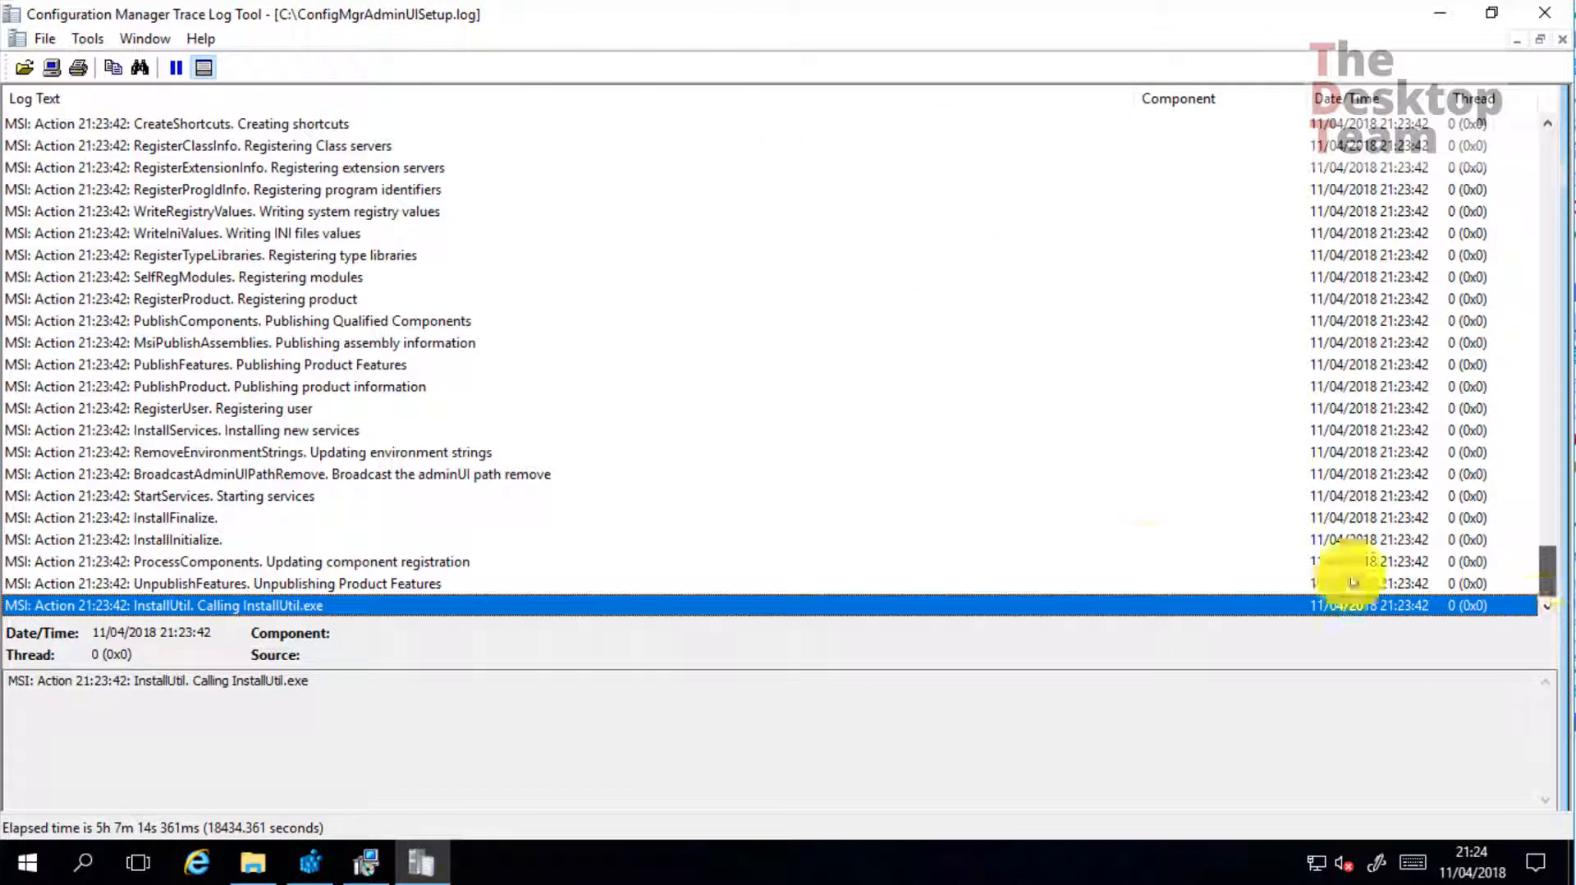
{"action": "left_click", "coordinate": [371, 862]}
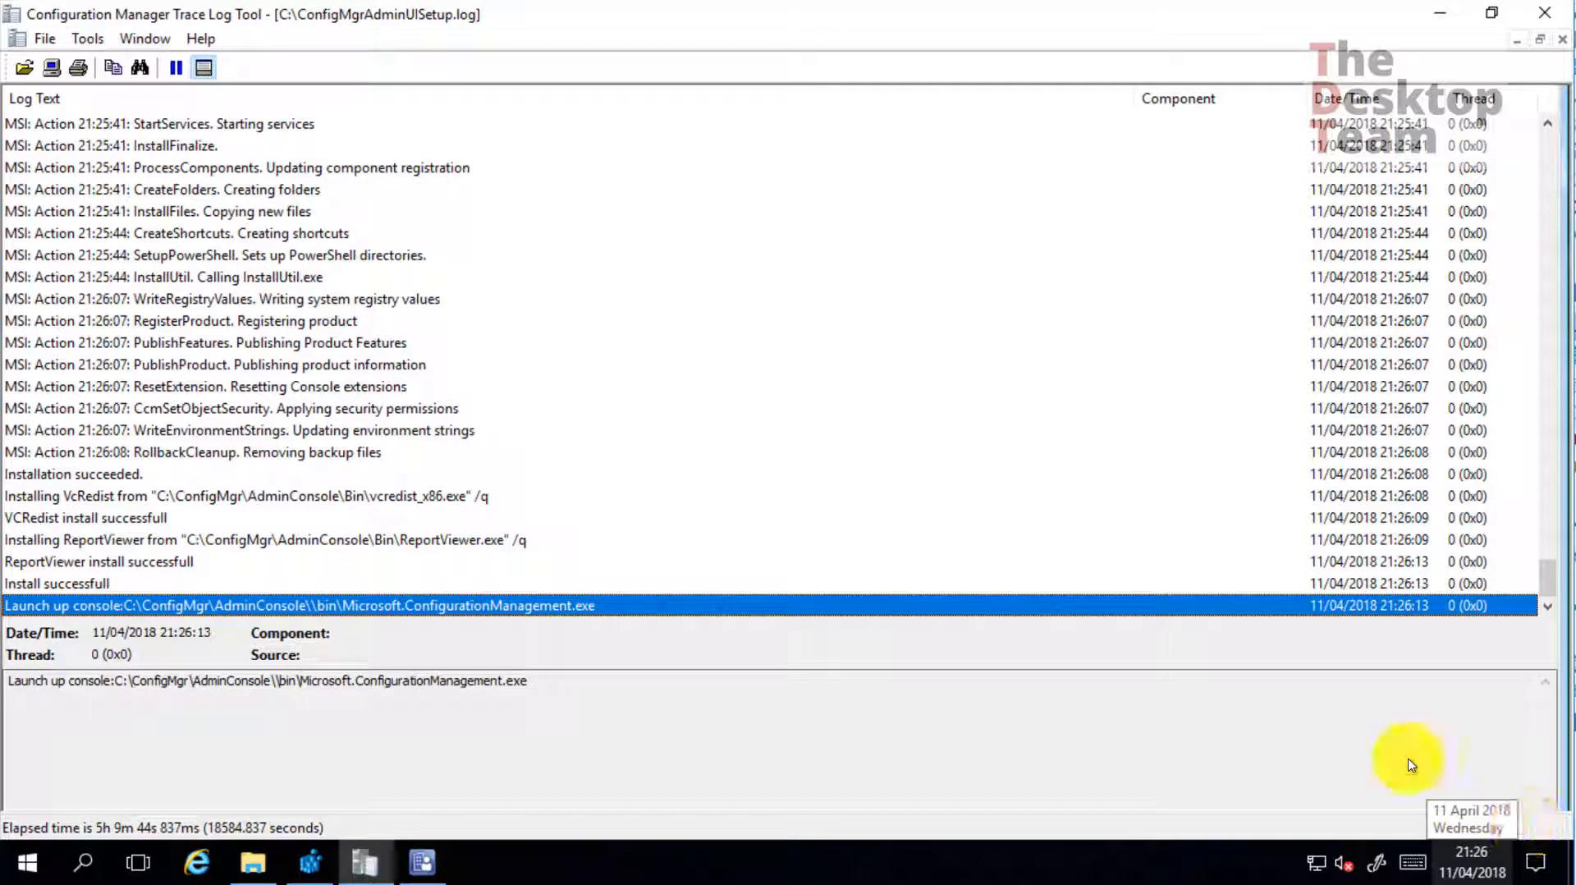
Examine the "Install successful" and "Launch up console" entries at the end of ConfigMgrAdminUISetup.log, and close the log tool
{"action": "left_click", "coordinate": [76, 588]}
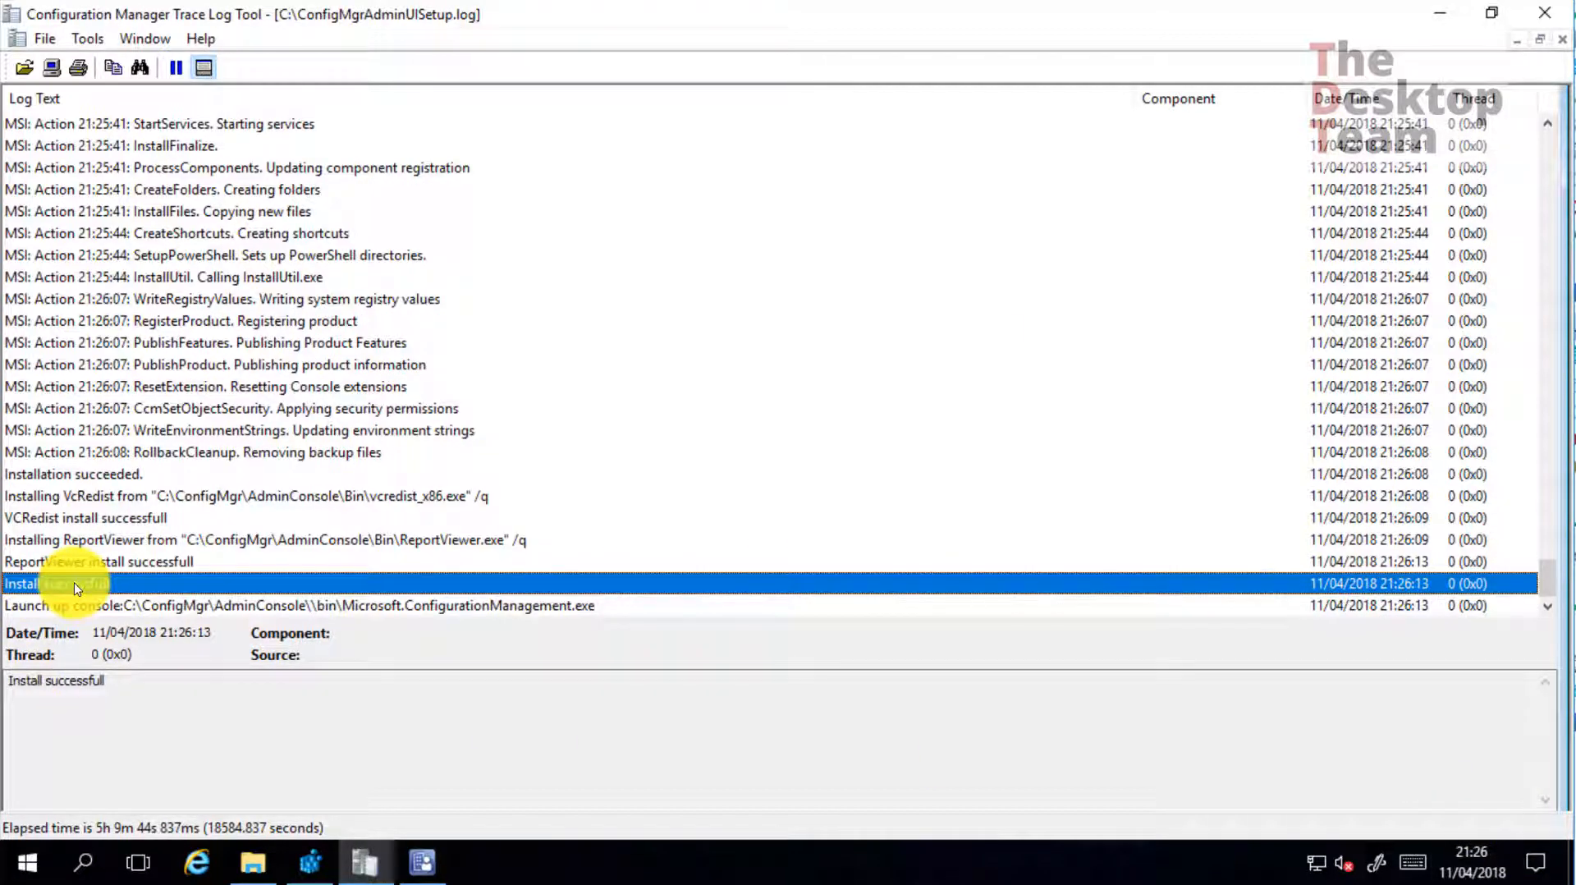
{"action": "left_click", "coordinate": [59, 608]}
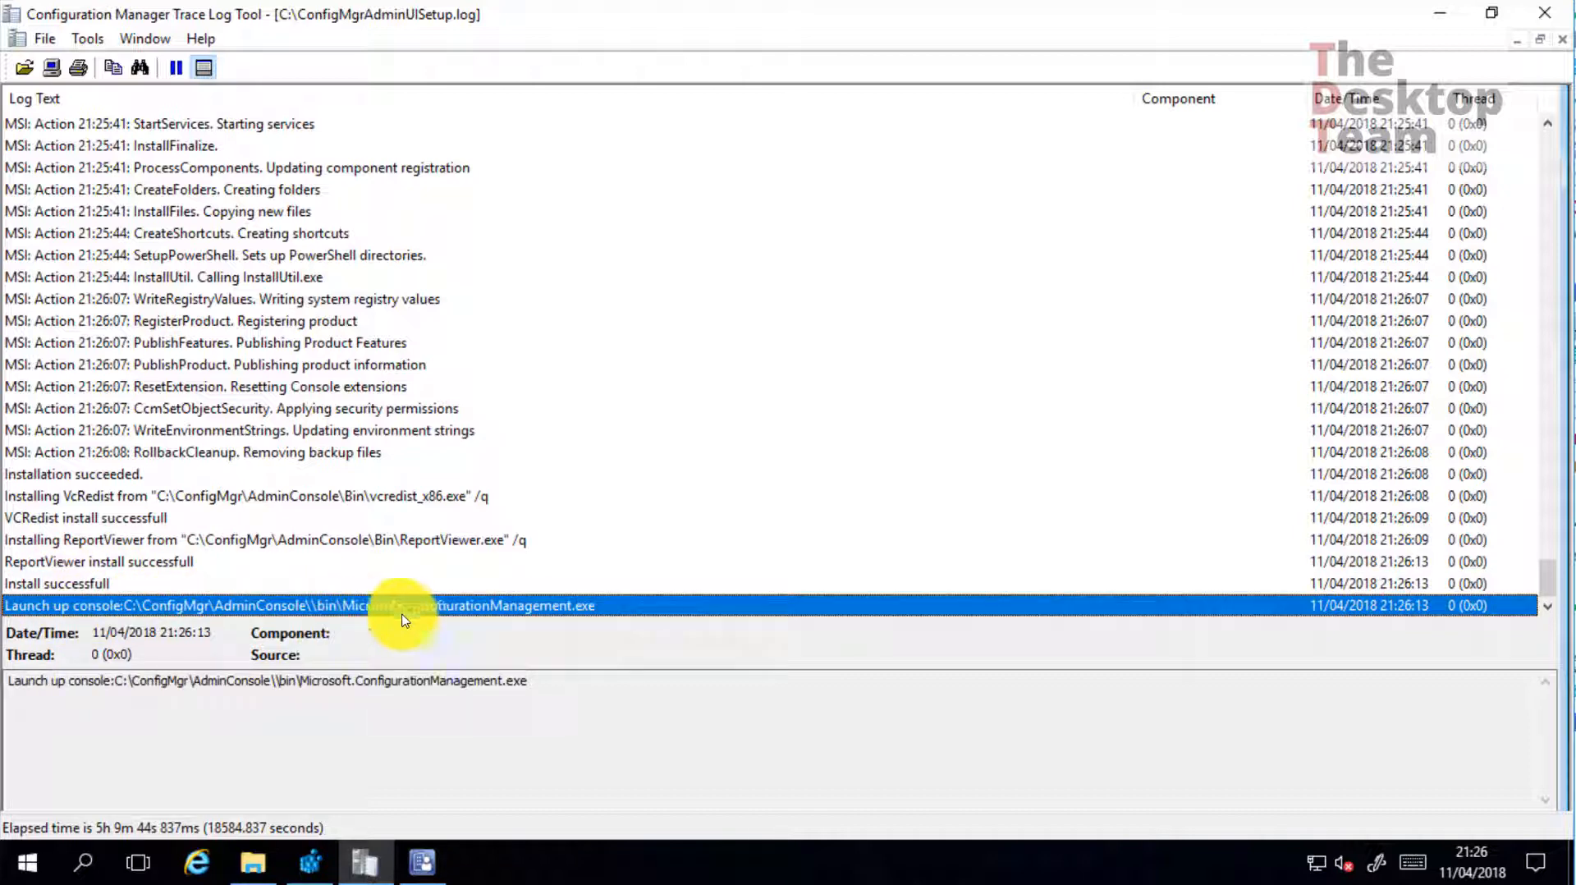
{"action": "left_click", "coordinate": [1545, 13]}
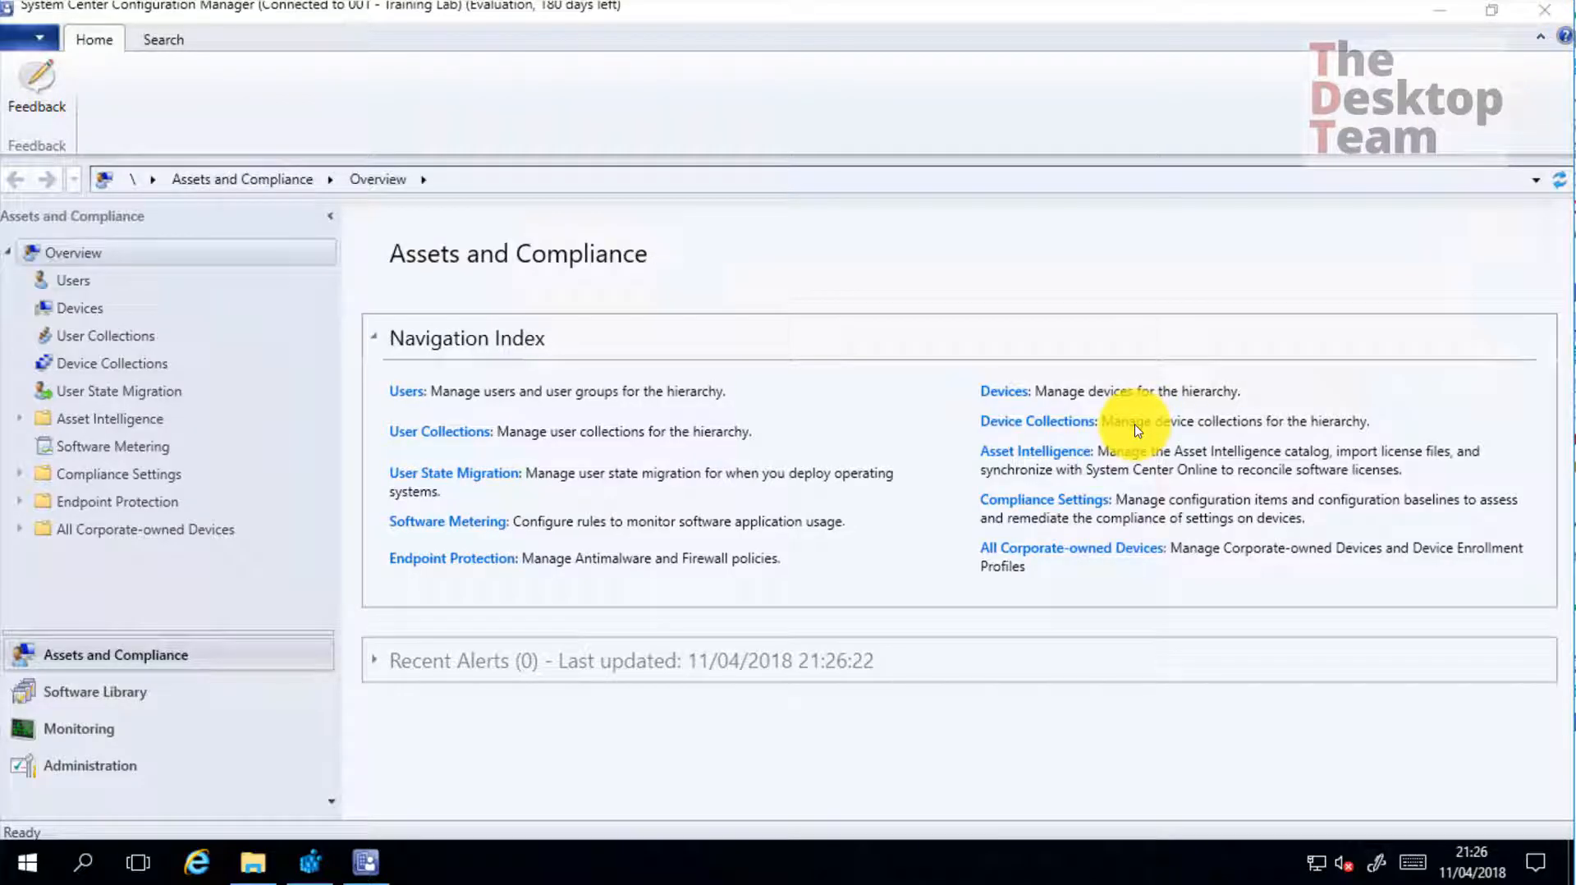
Check the version, console version and site version in the About Configuration Manager information, and close it
{"action": "left_click", "coordinate": [37, 37]}
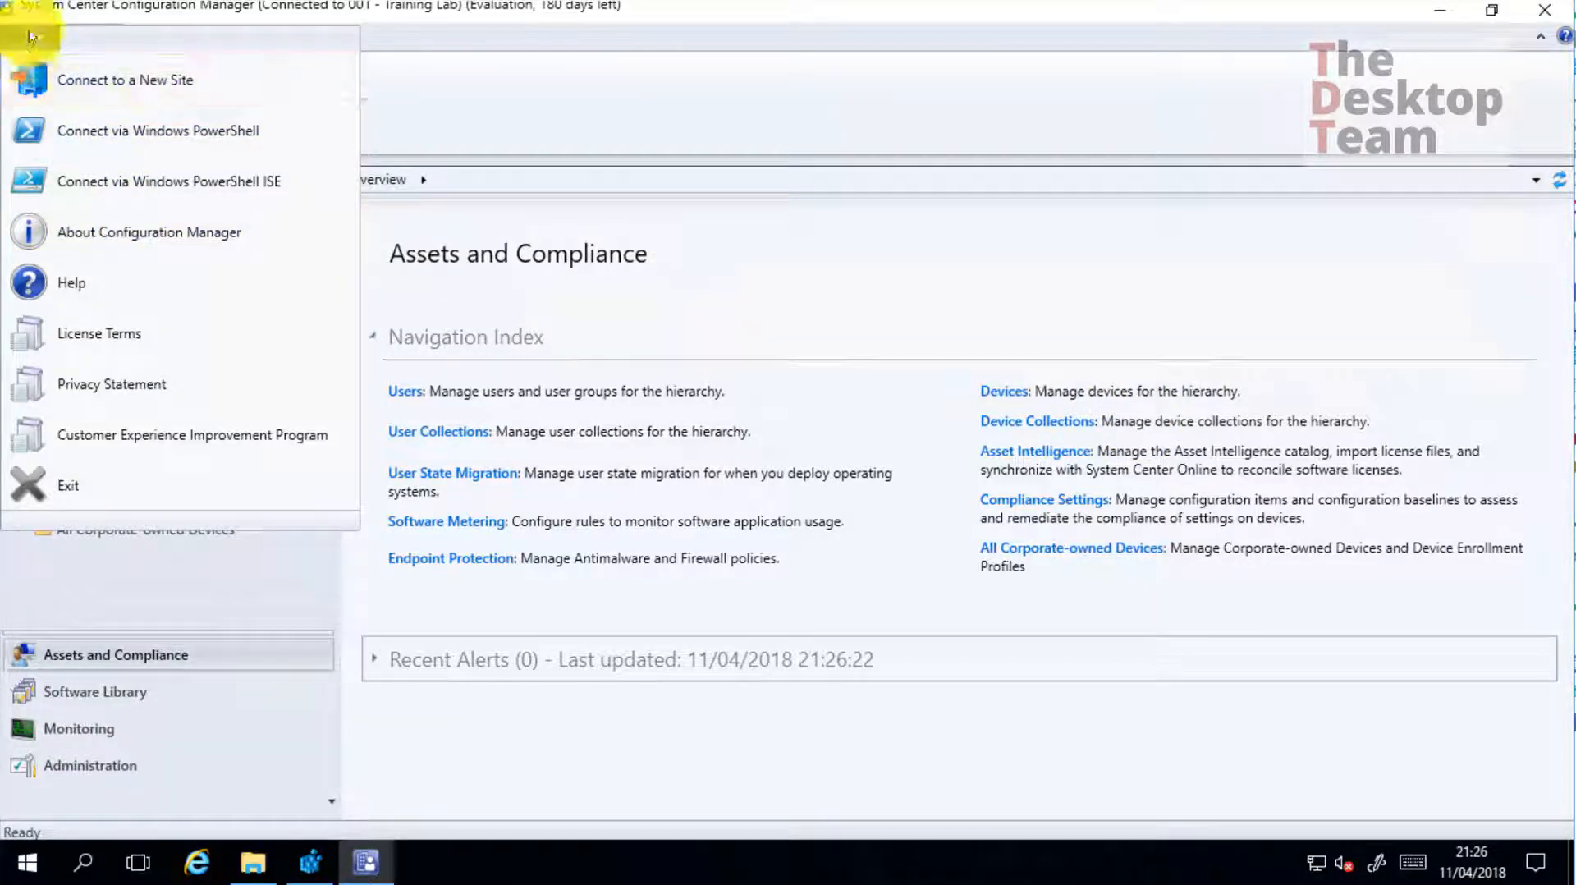
{"action": "left_click", "coordinate": [123, 232]}
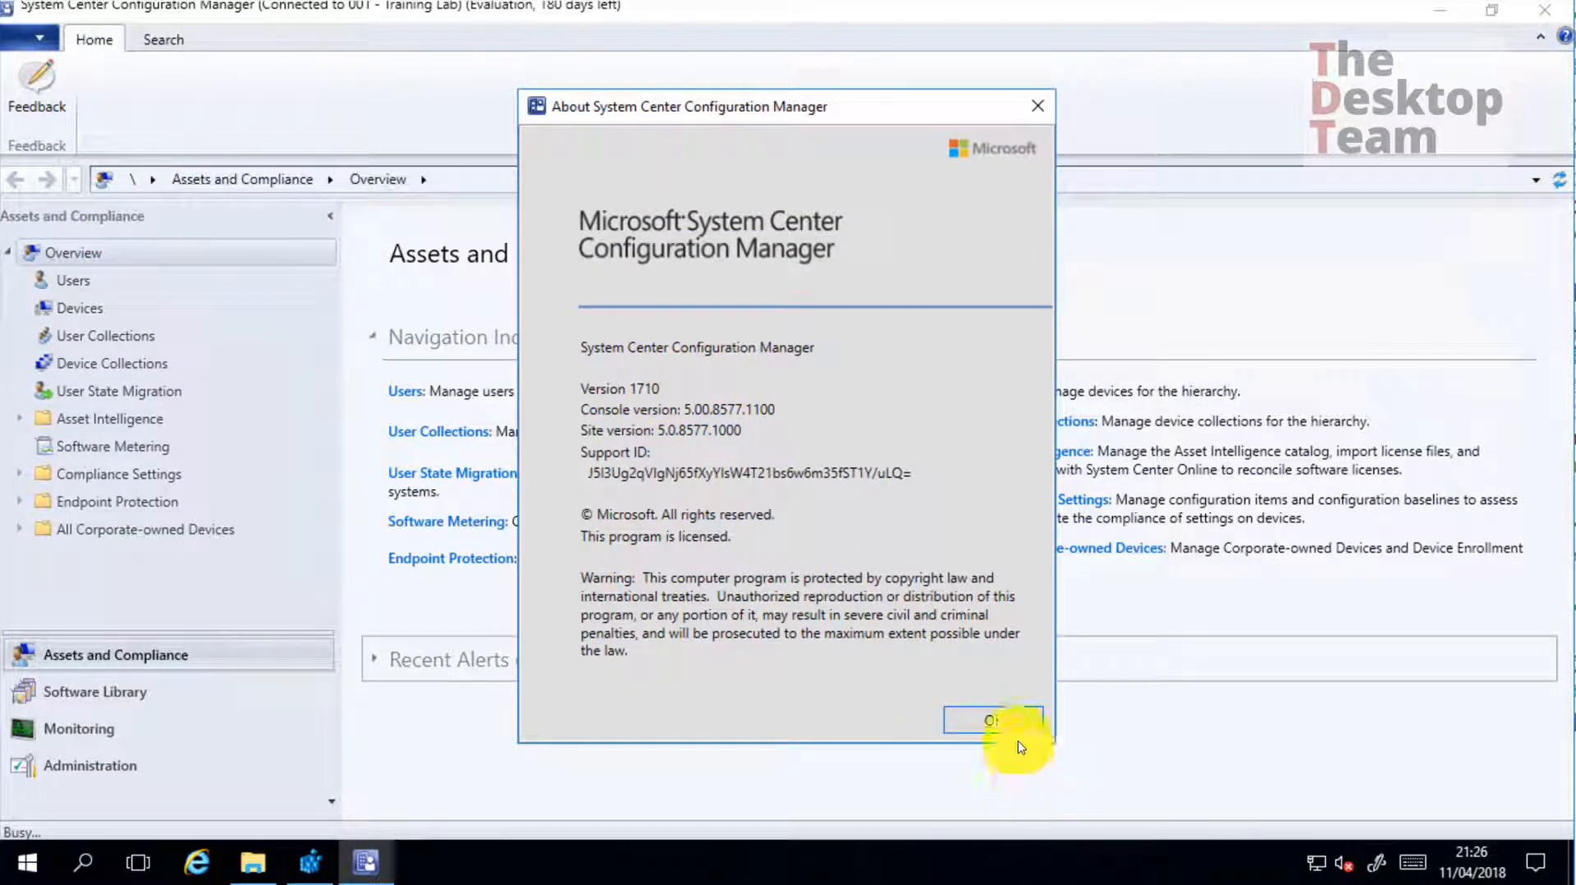
{"action": "left_click", "coordinate": [1006, 720]}
Connect via Windows PowerShell with Always run for the publisher, check the module with Get-Module -Name ConfigurationManager | select Version, and close PowerShell
{"action": "left_click", "coordinate": [39, 37]}
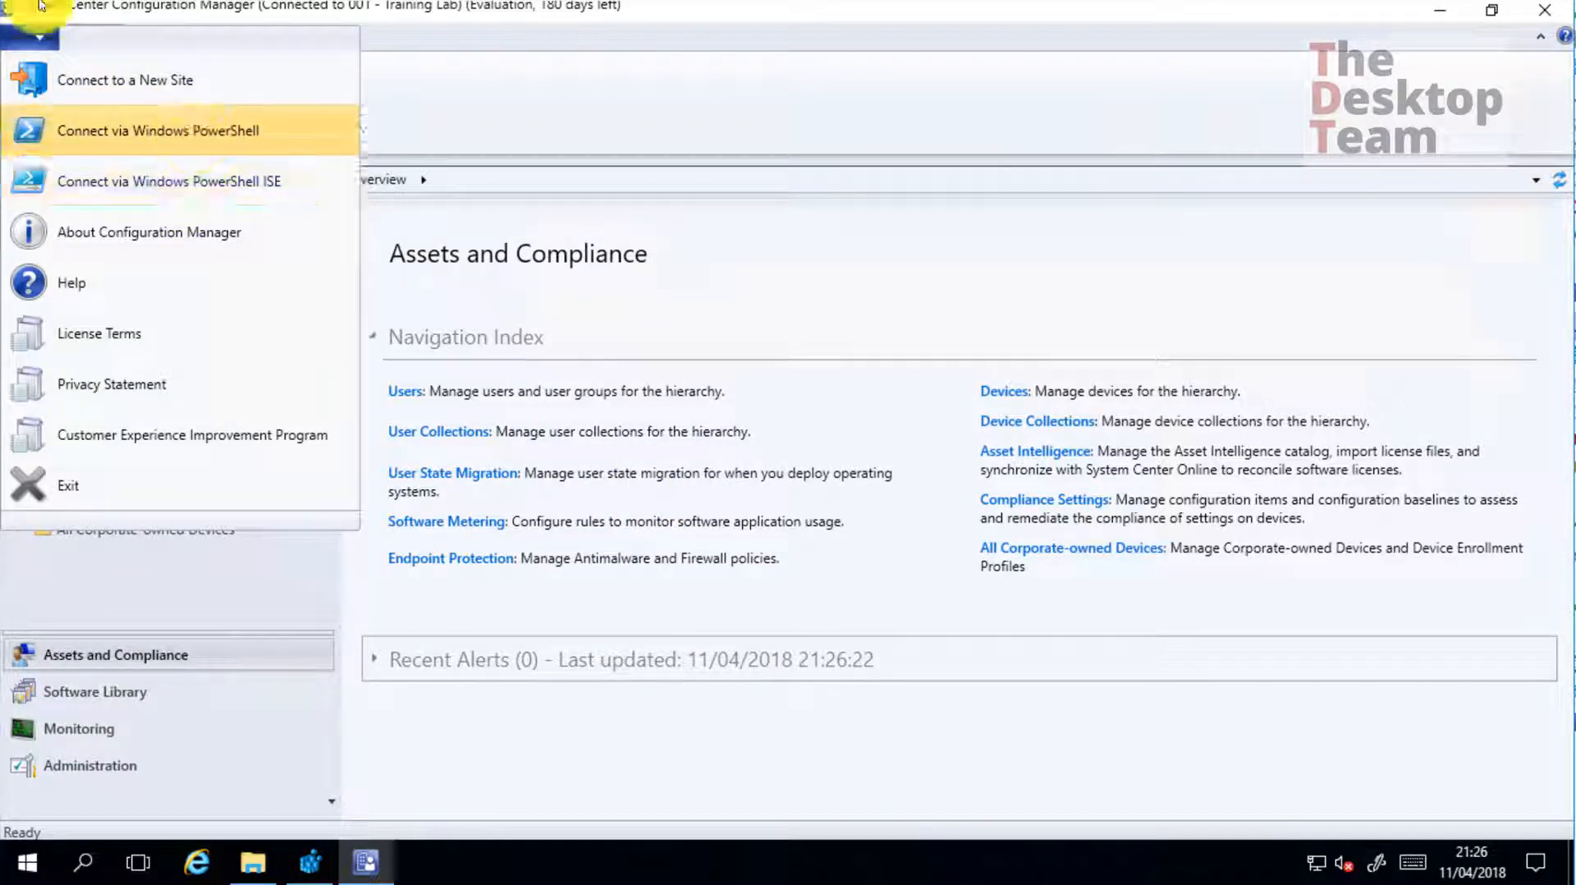
{"action": "left_click", "coordinate": [185, 131]}
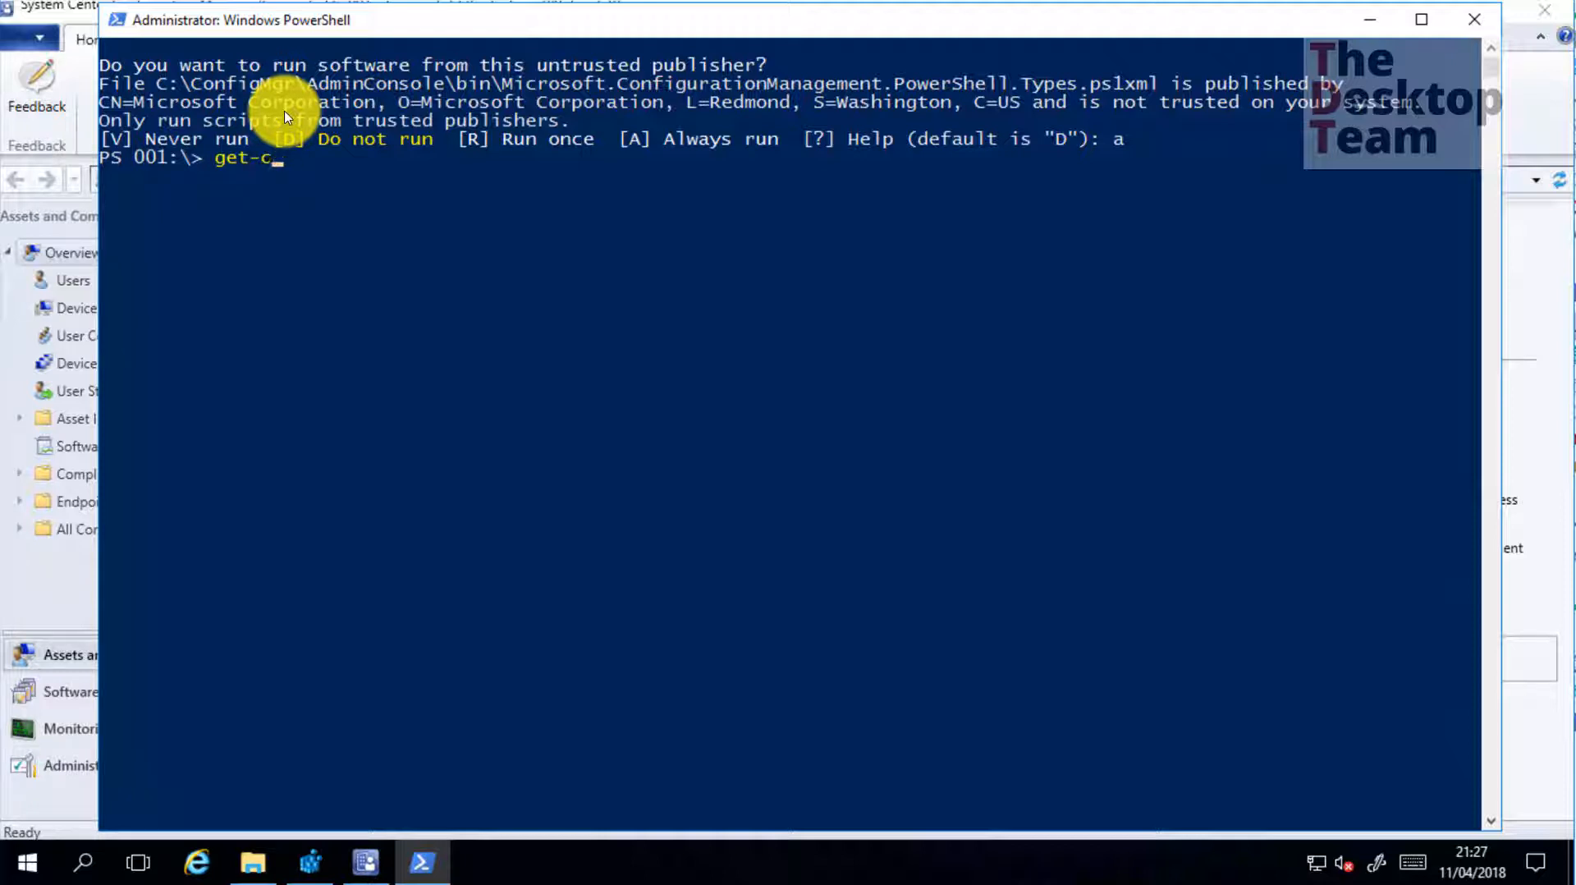
{"action": "key", "text": "Tab"}
{"action": "type", "text": "-"}
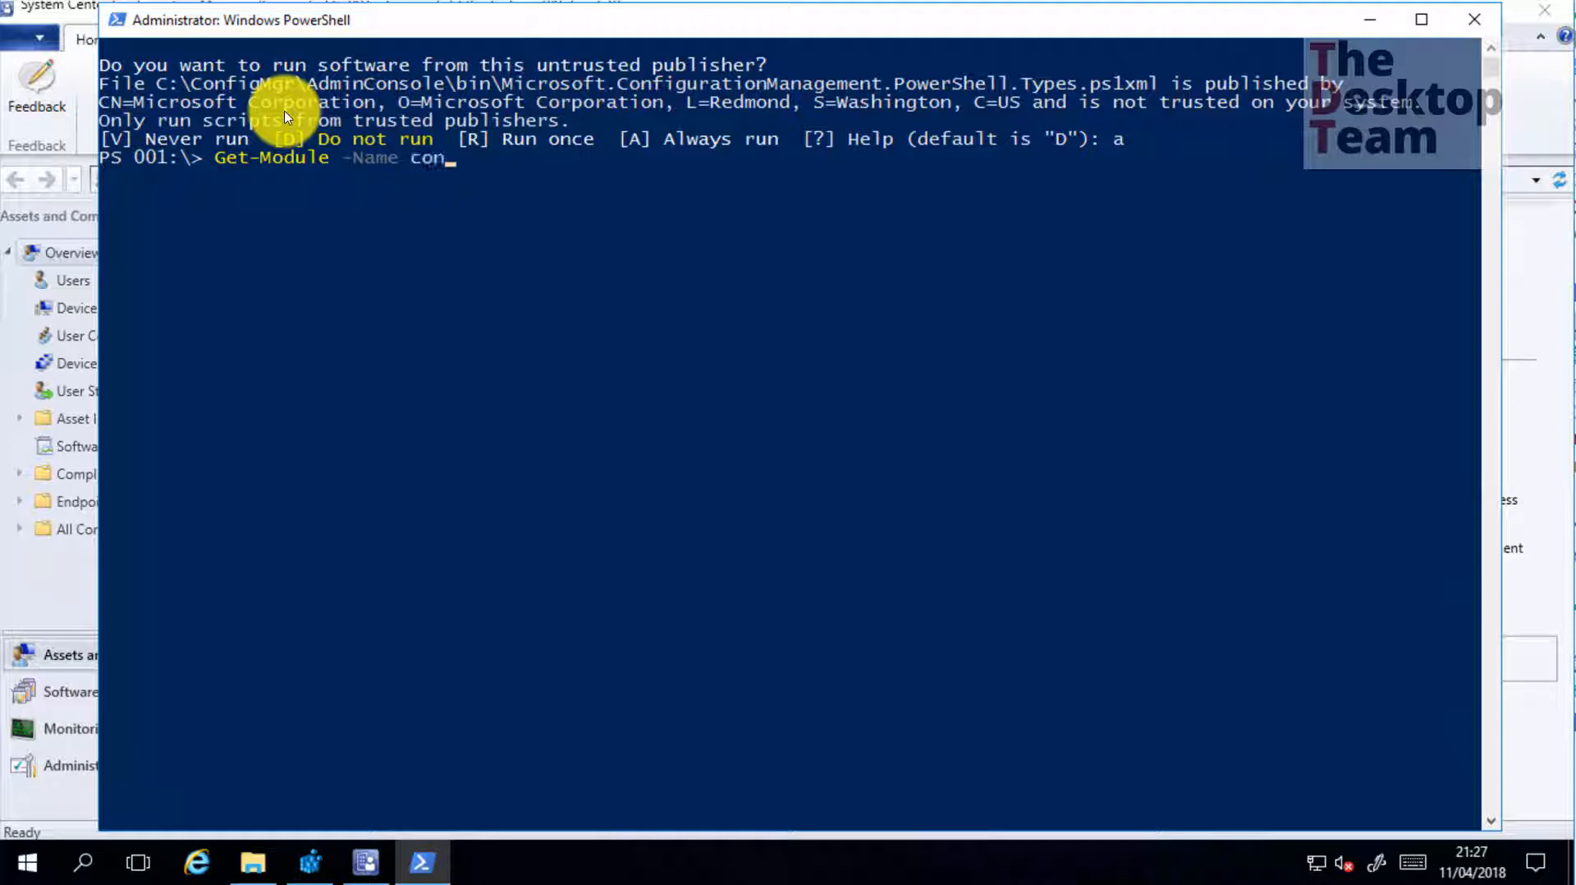
{"action": "key", "text": "Tab"}
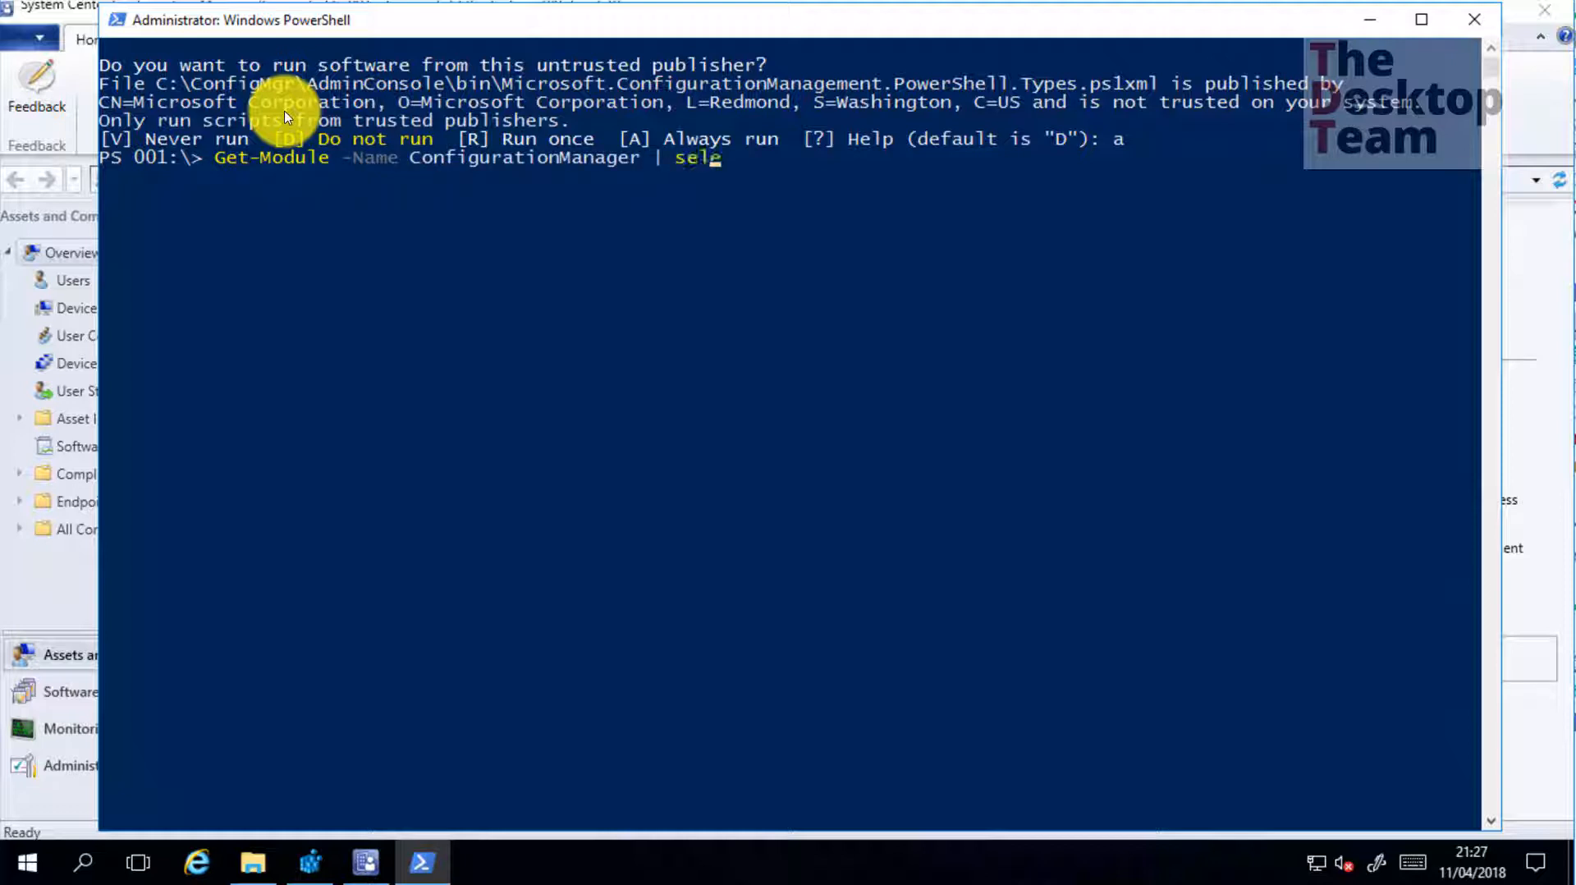
{"action": "type", "text": "| select Version"}
{"action": "key", "text": "Return"}
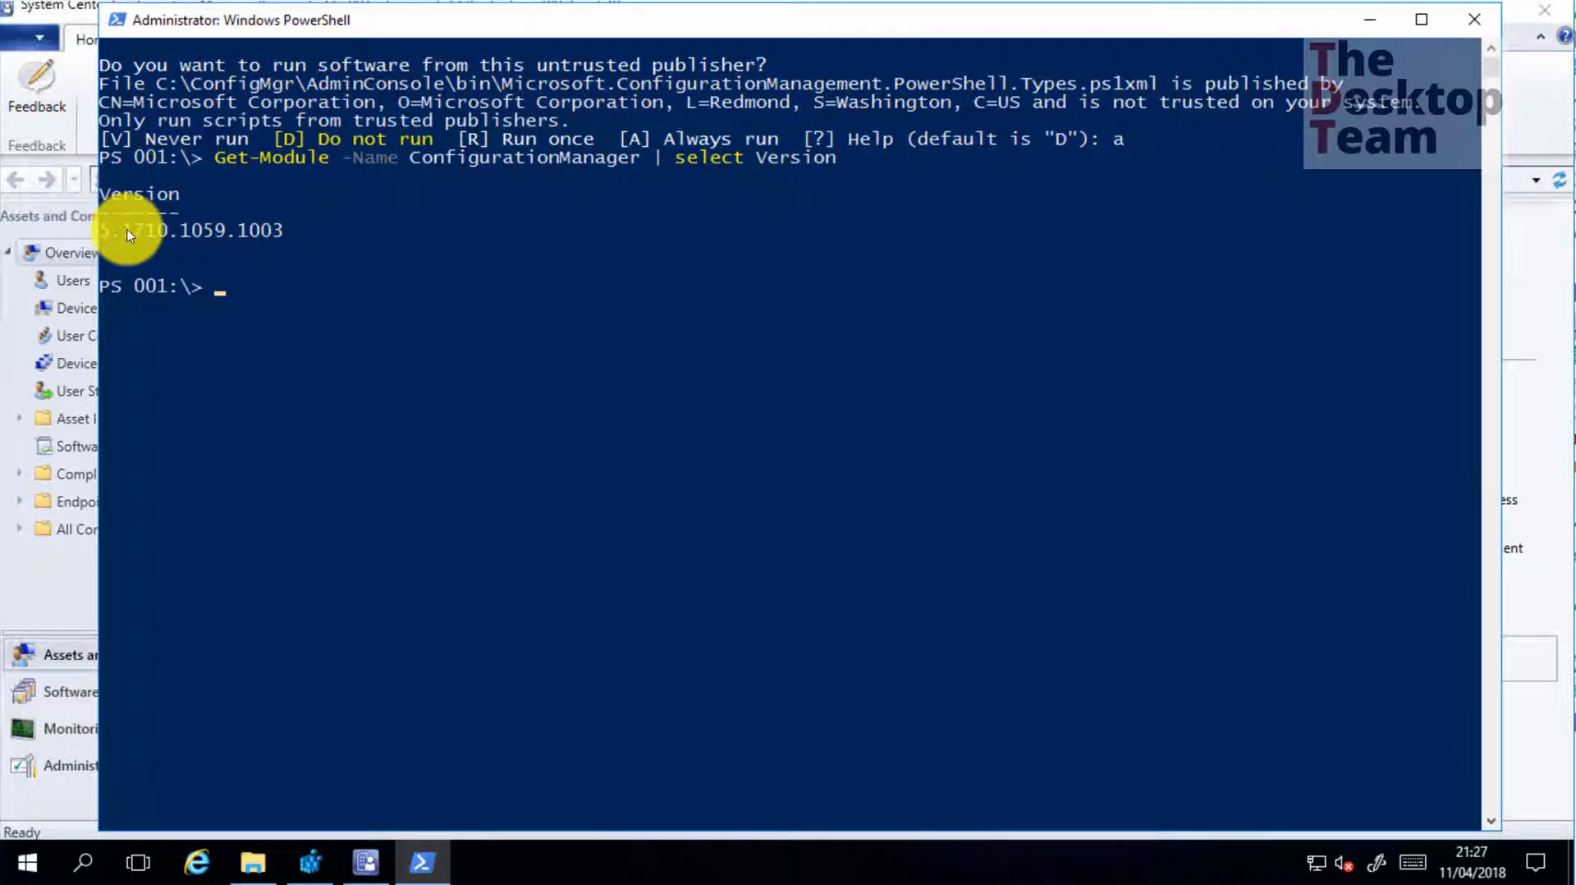
{"action": "left_click_drag", "start_coordinate": [127, 236], "coordinate": [166, 233]}
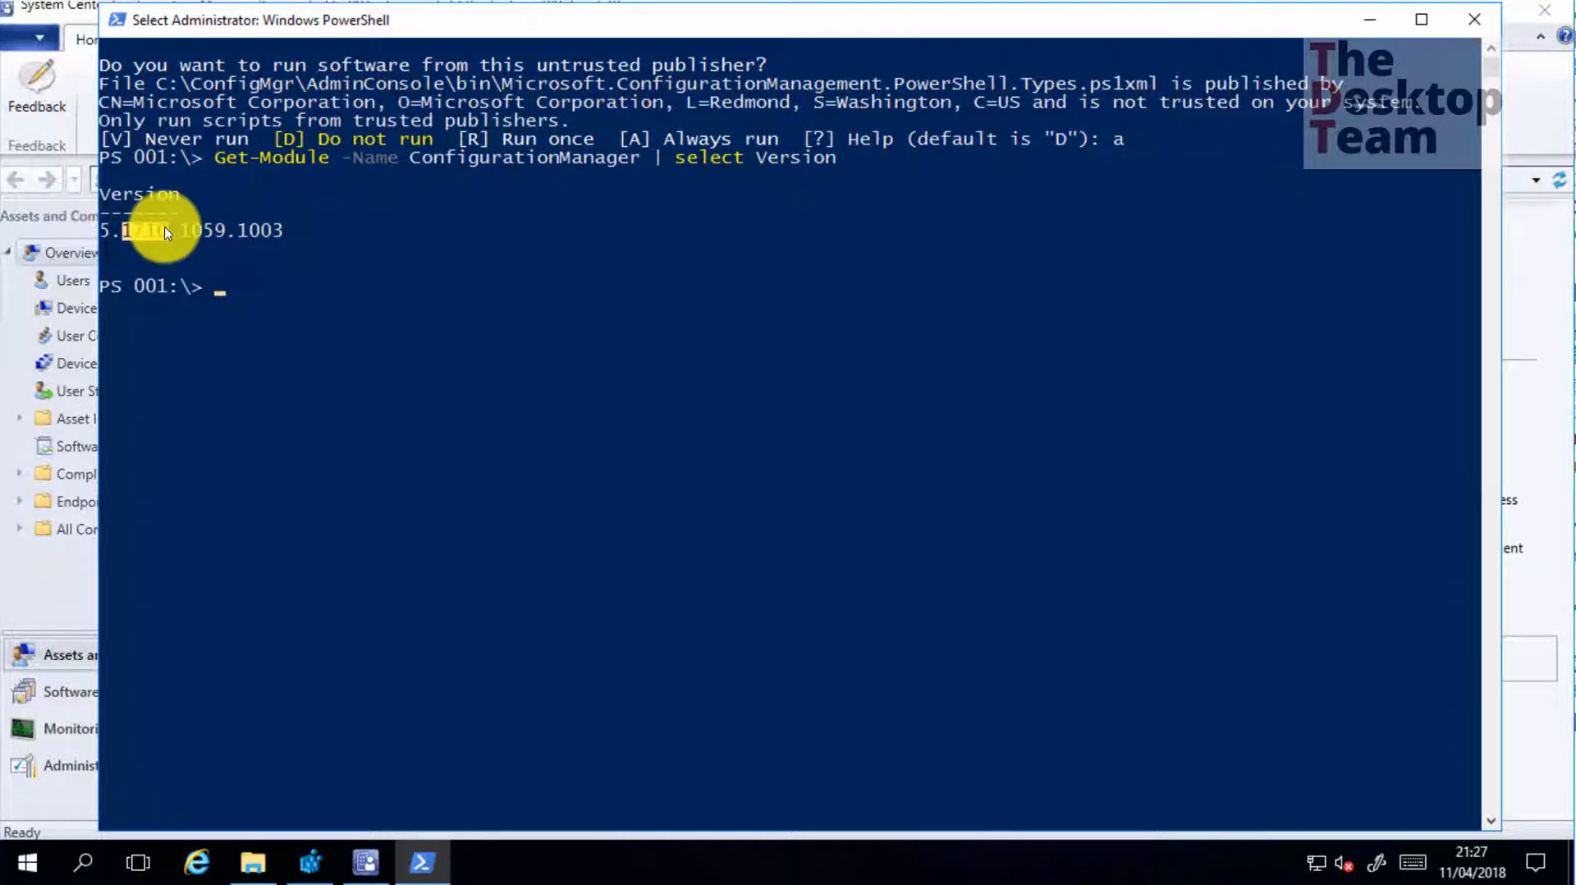
{"action": "left_click", "coordinate": [1468, 21]}
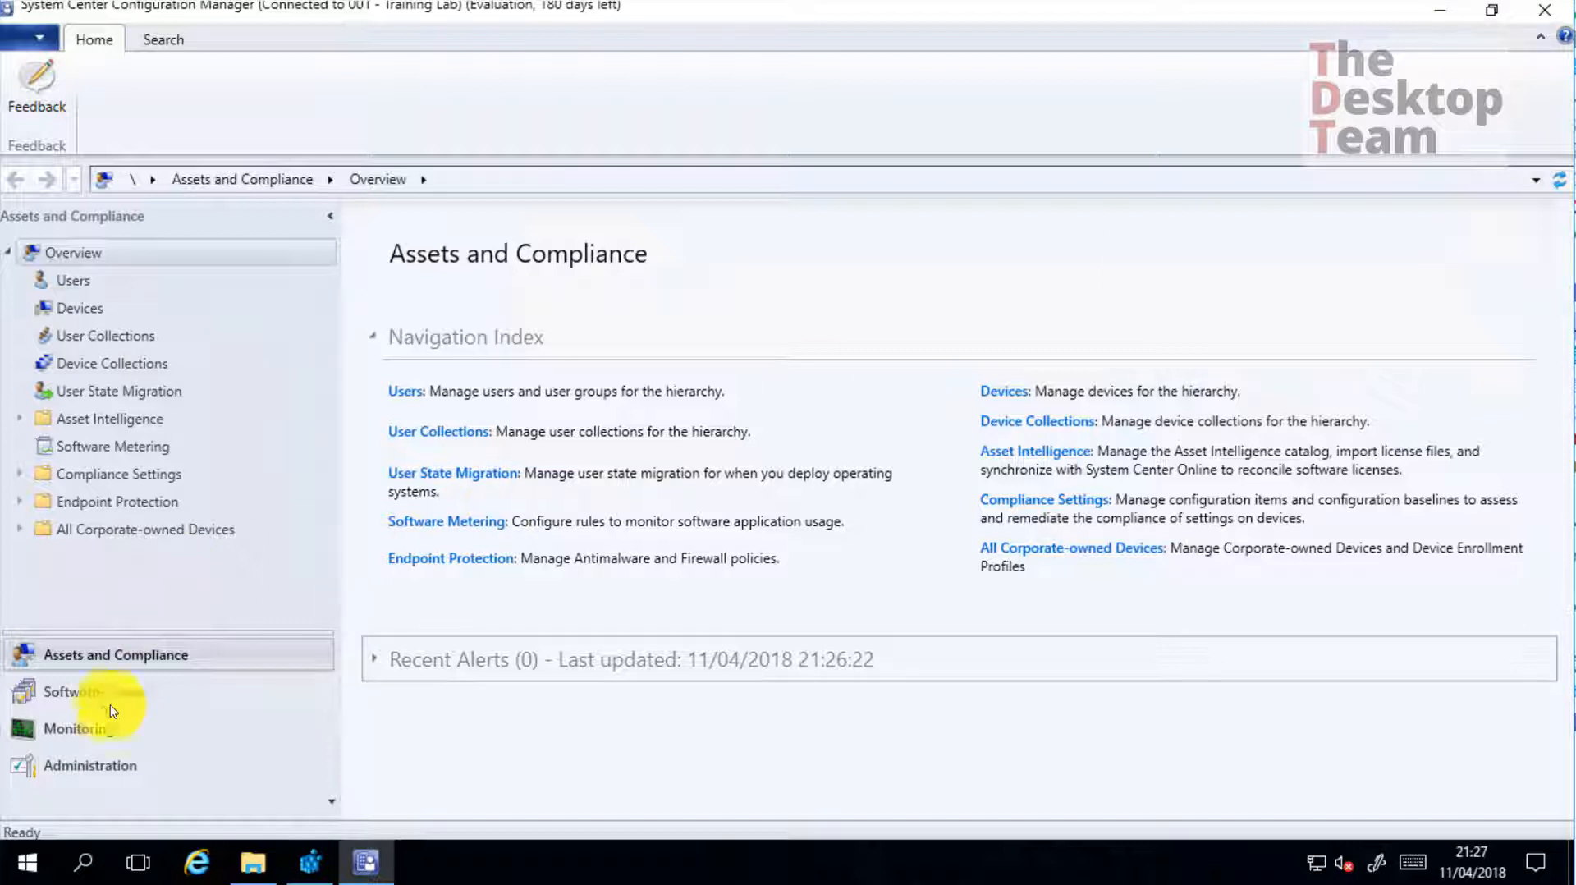
Show the Features list under Updates and Servicing in the Administration workspace
{"action": "left_click", "coordinate": [154, 774]}
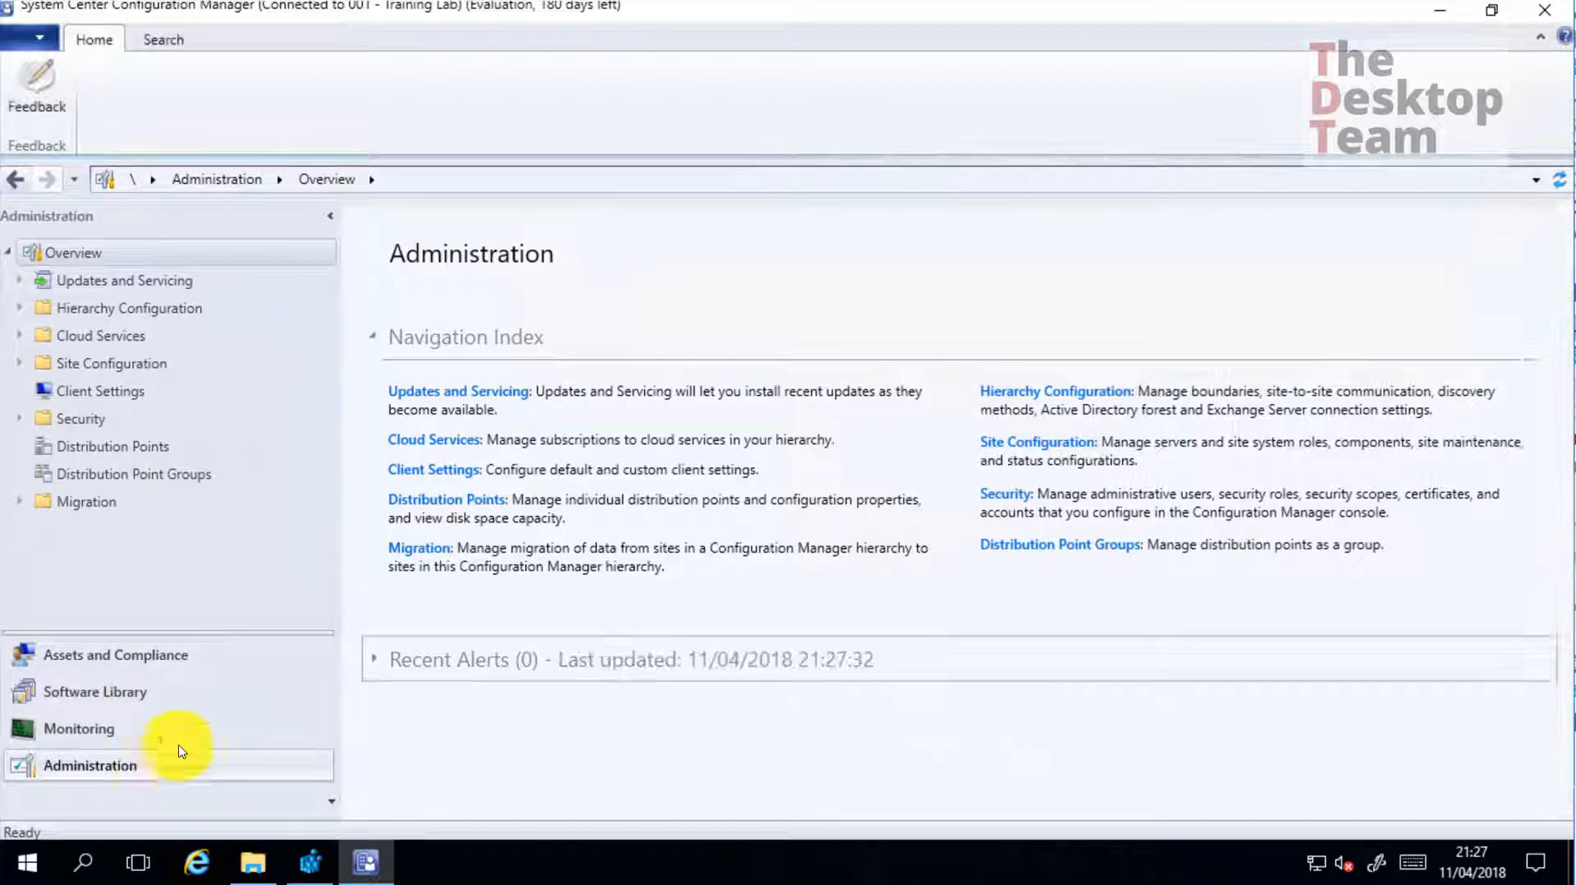
{"action": "left_click", "coordinate": [22, 282]}
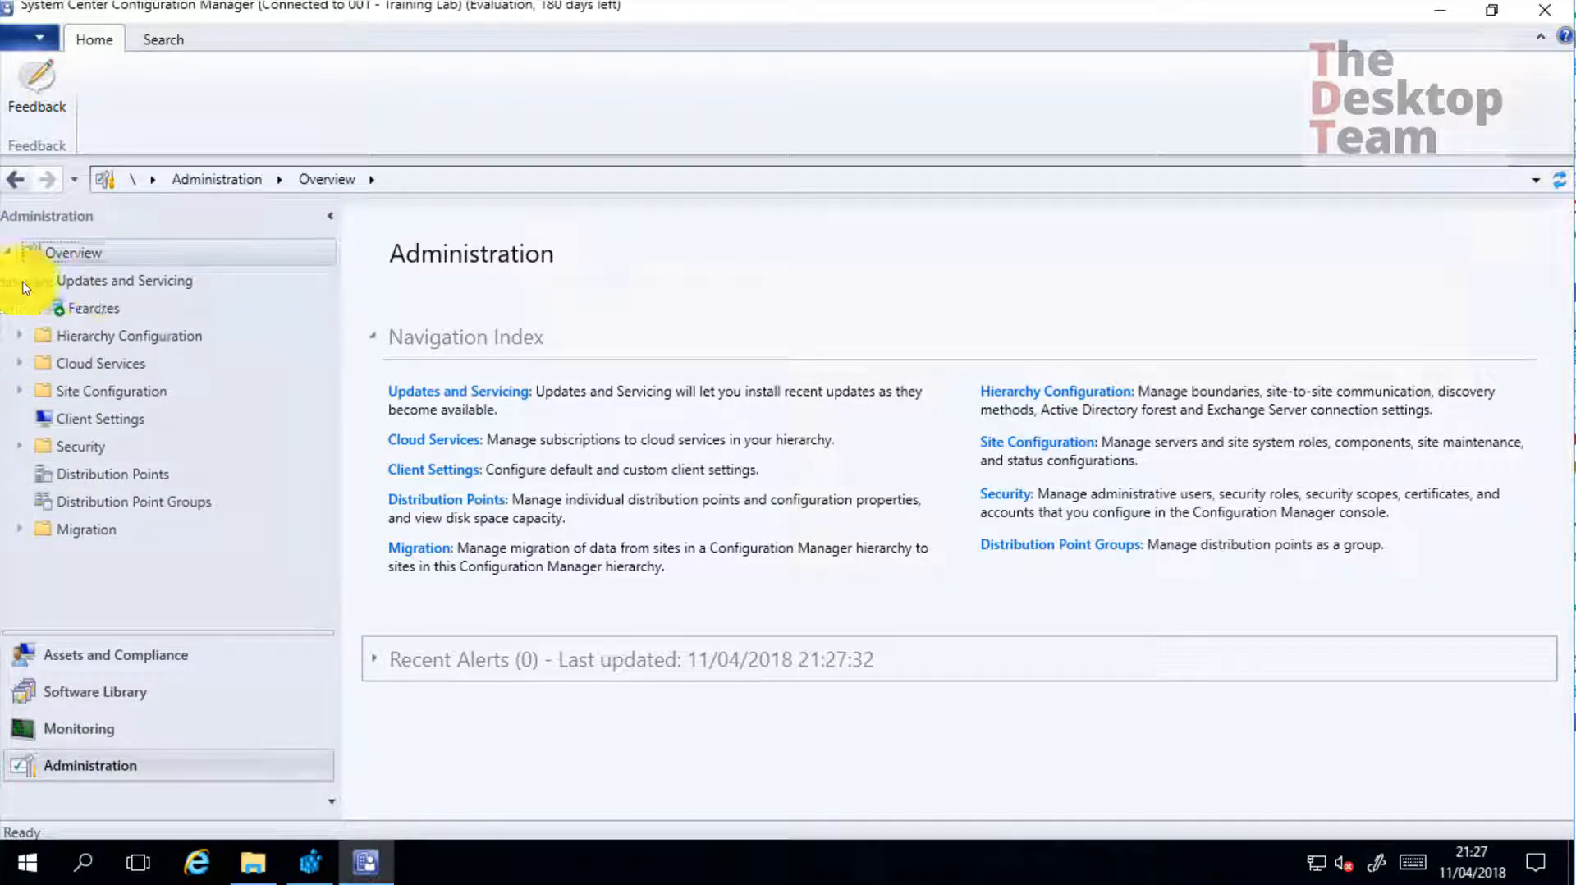
{"action": "left_click", "coordinate": [103, 310]}
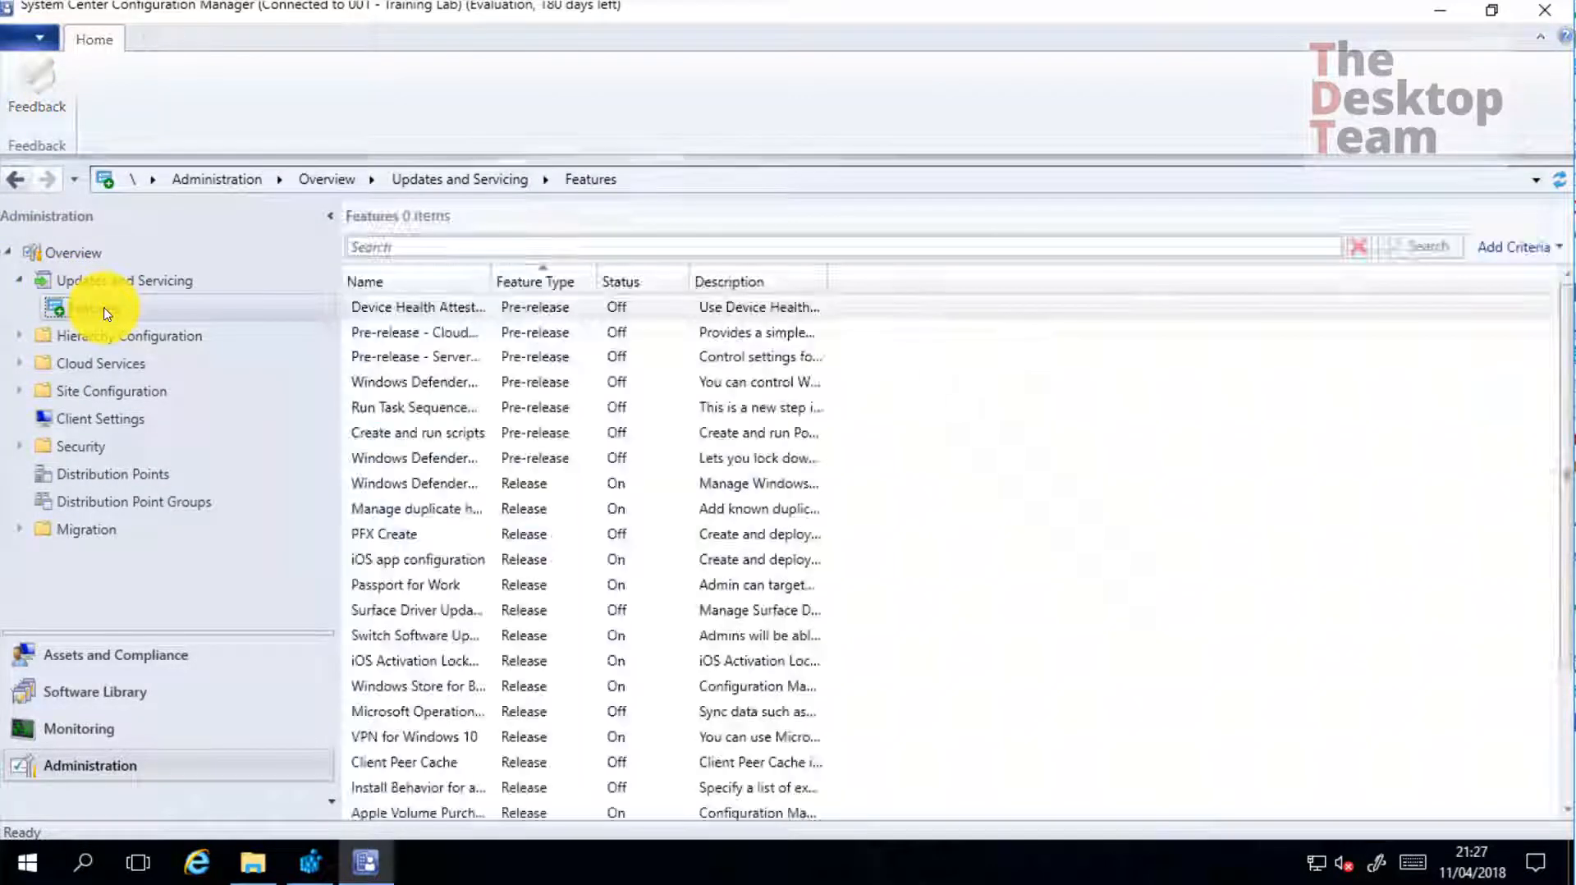
Widen the Name column of the Features list so the full feature names can be read
{"action": "left_click", "coordinate": [649, 303]}
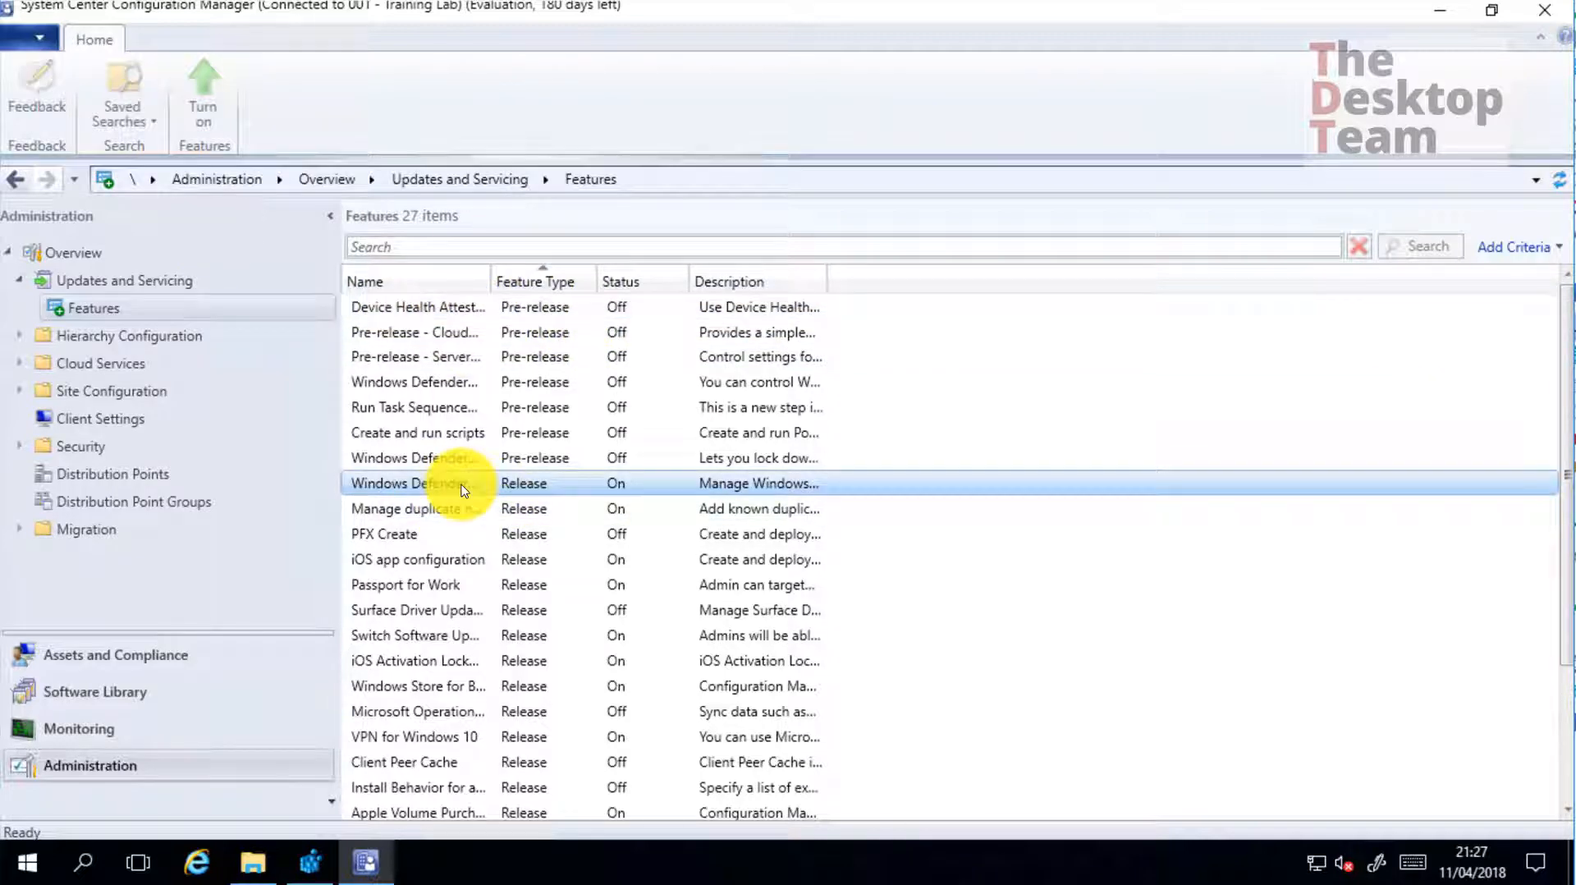
{"action": "left_click", "coordinate": [470, 453]}
{"action": "left_click_drag", "start_coordinate": [488, 277], "coordinate": [722, 282]}
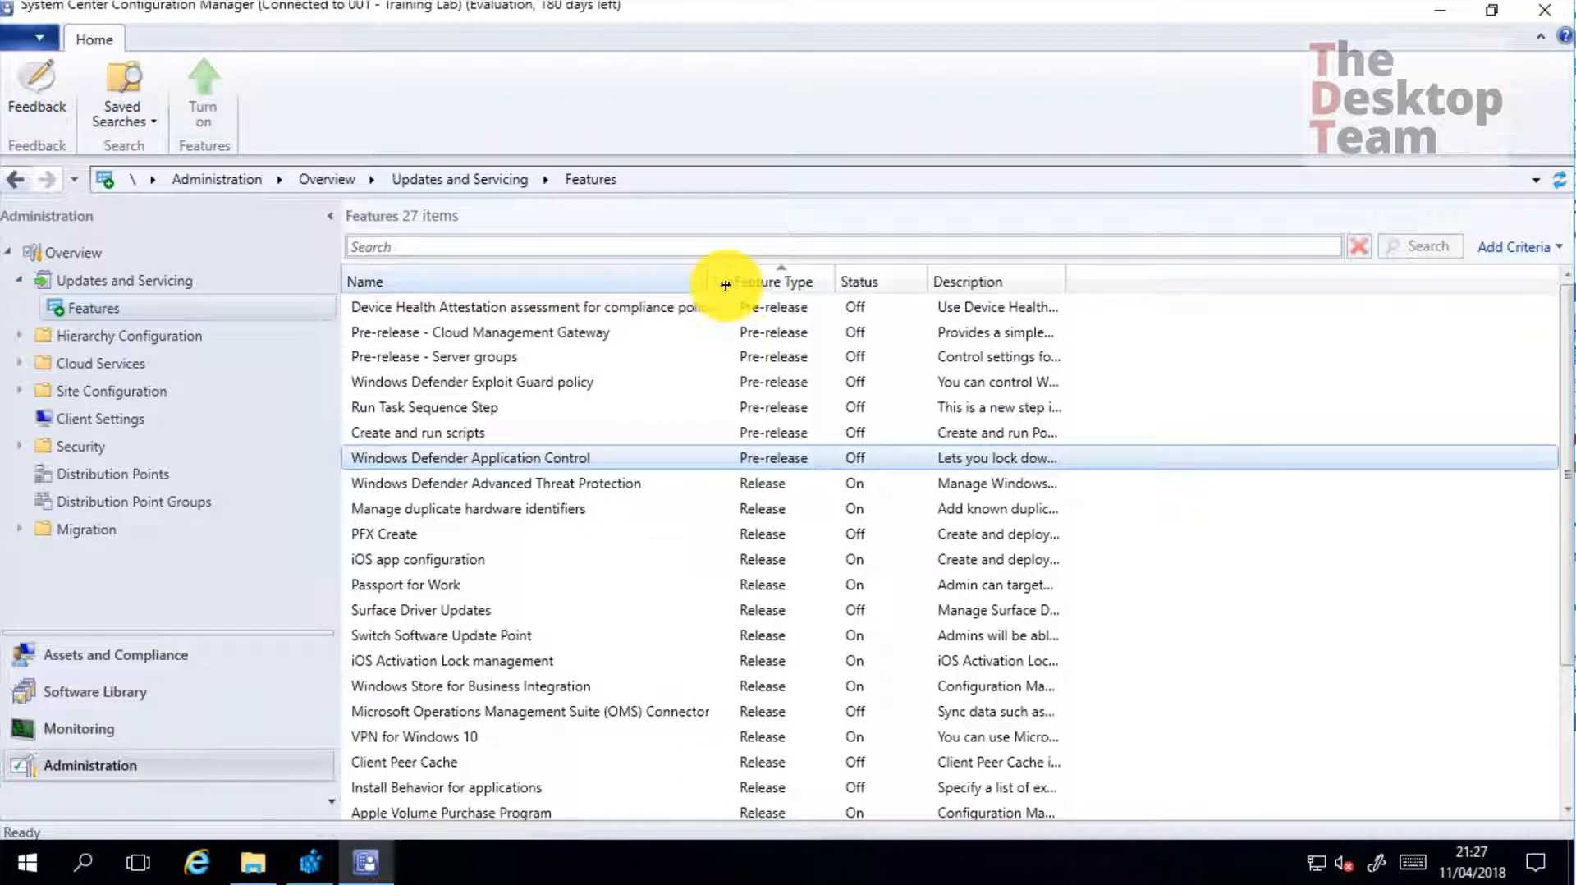
Examine the status of the Release features, from Windows Defender Advanced Threat Protection down to Pre-Declare Corporate Owned Devices
{"action": "left_click", "coordinate": [751, 483]}
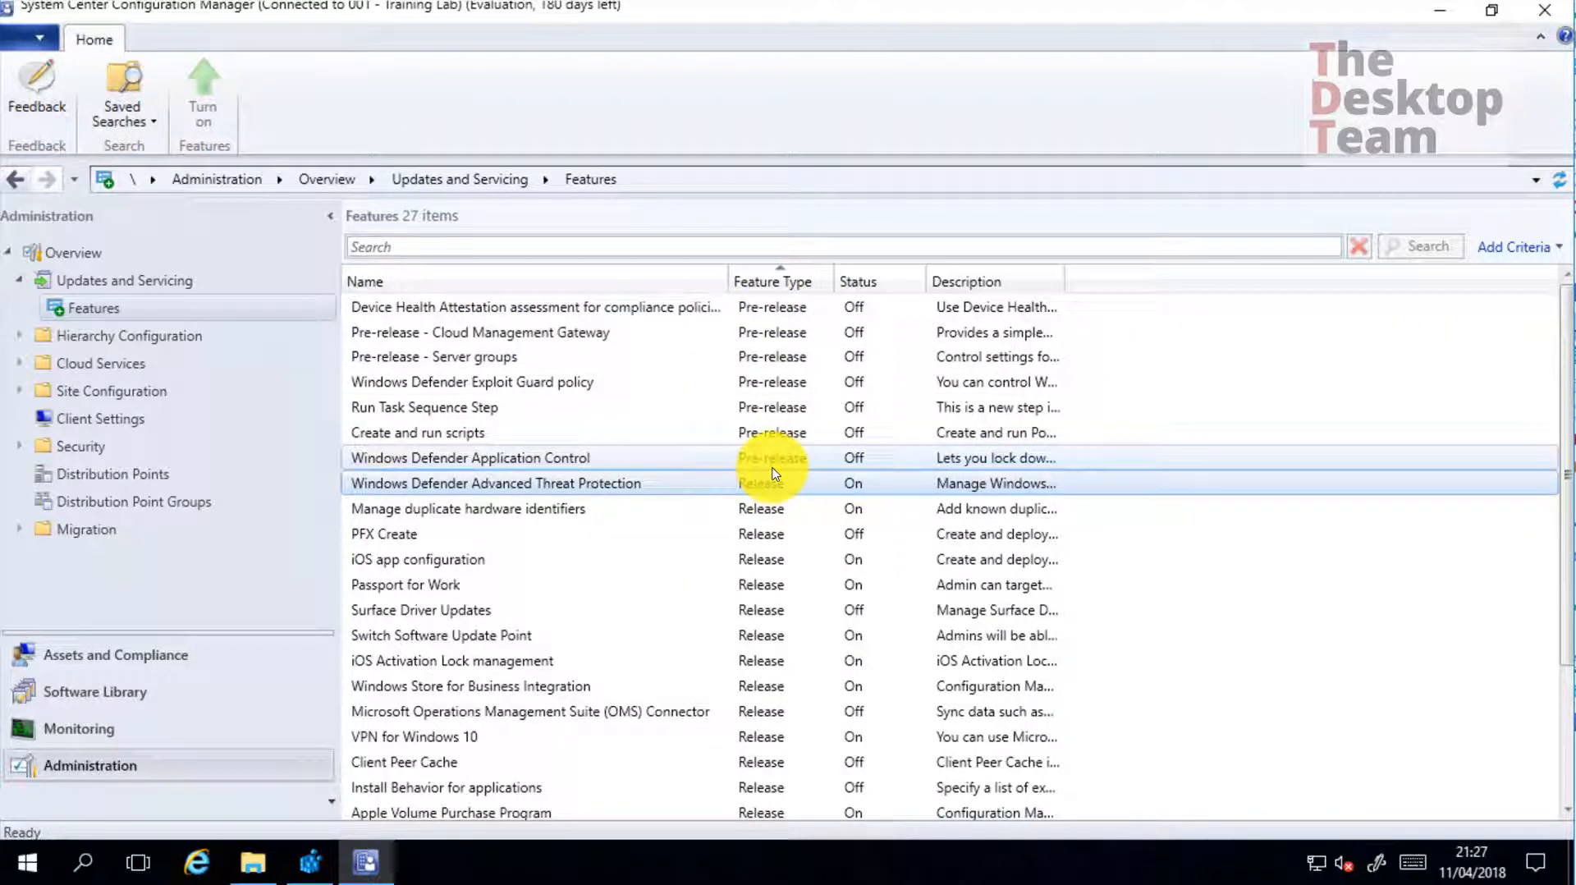
{"action": "scroll", "coordinate": [813, 574], "scroll_direction": "down", "scroll_amount": 2}
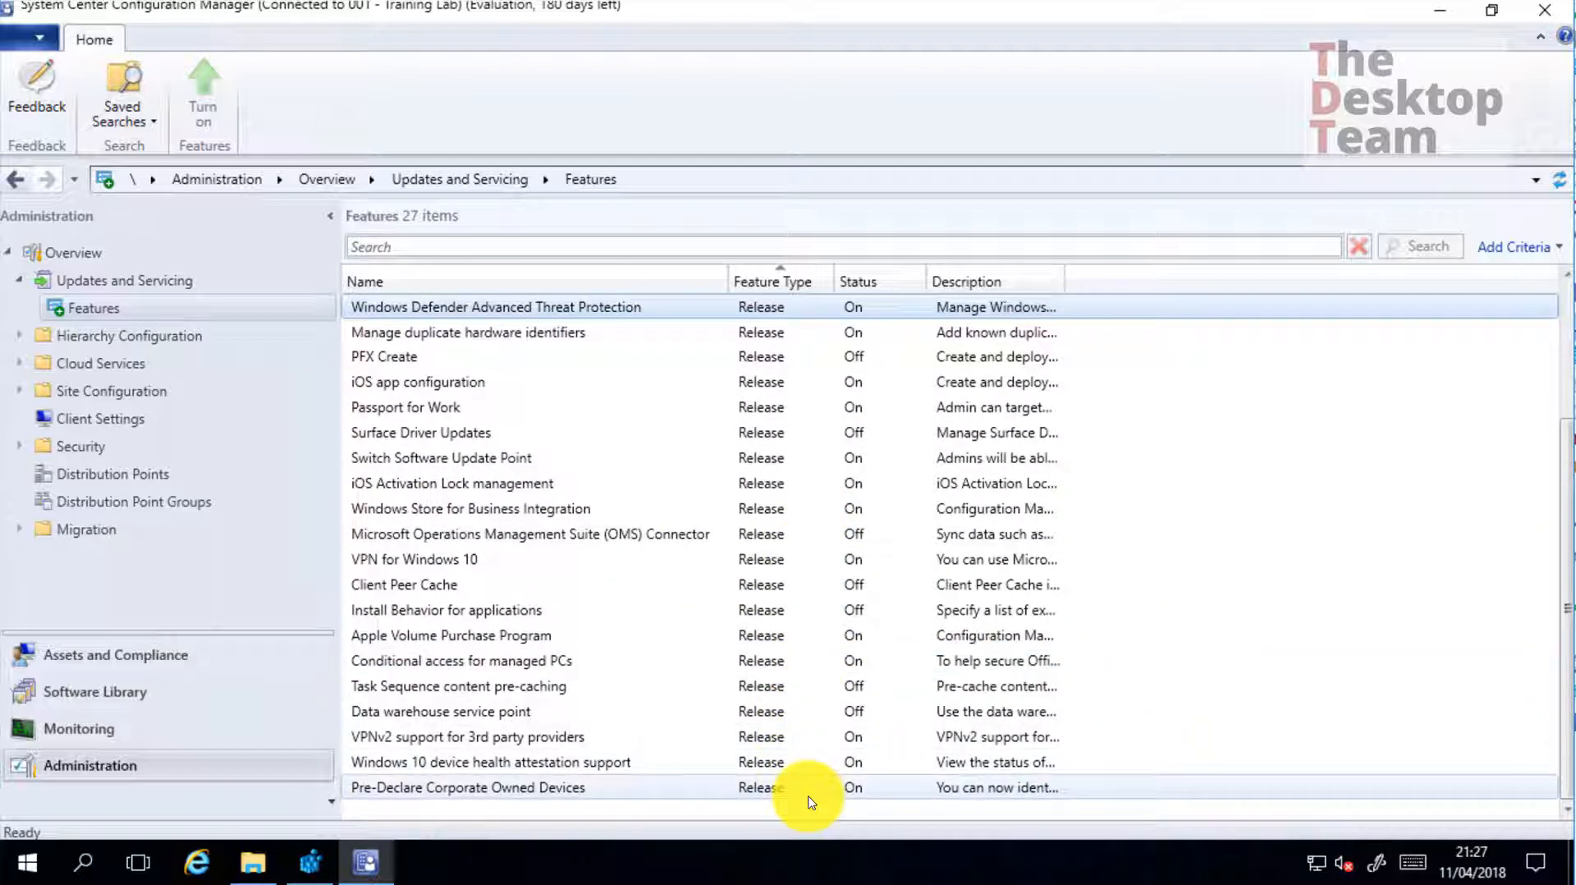
{"action": "left_click", "coordinate": [834, 788], "text": "shift"}
{"action": "left_click", "coordinate": [871, 791]}
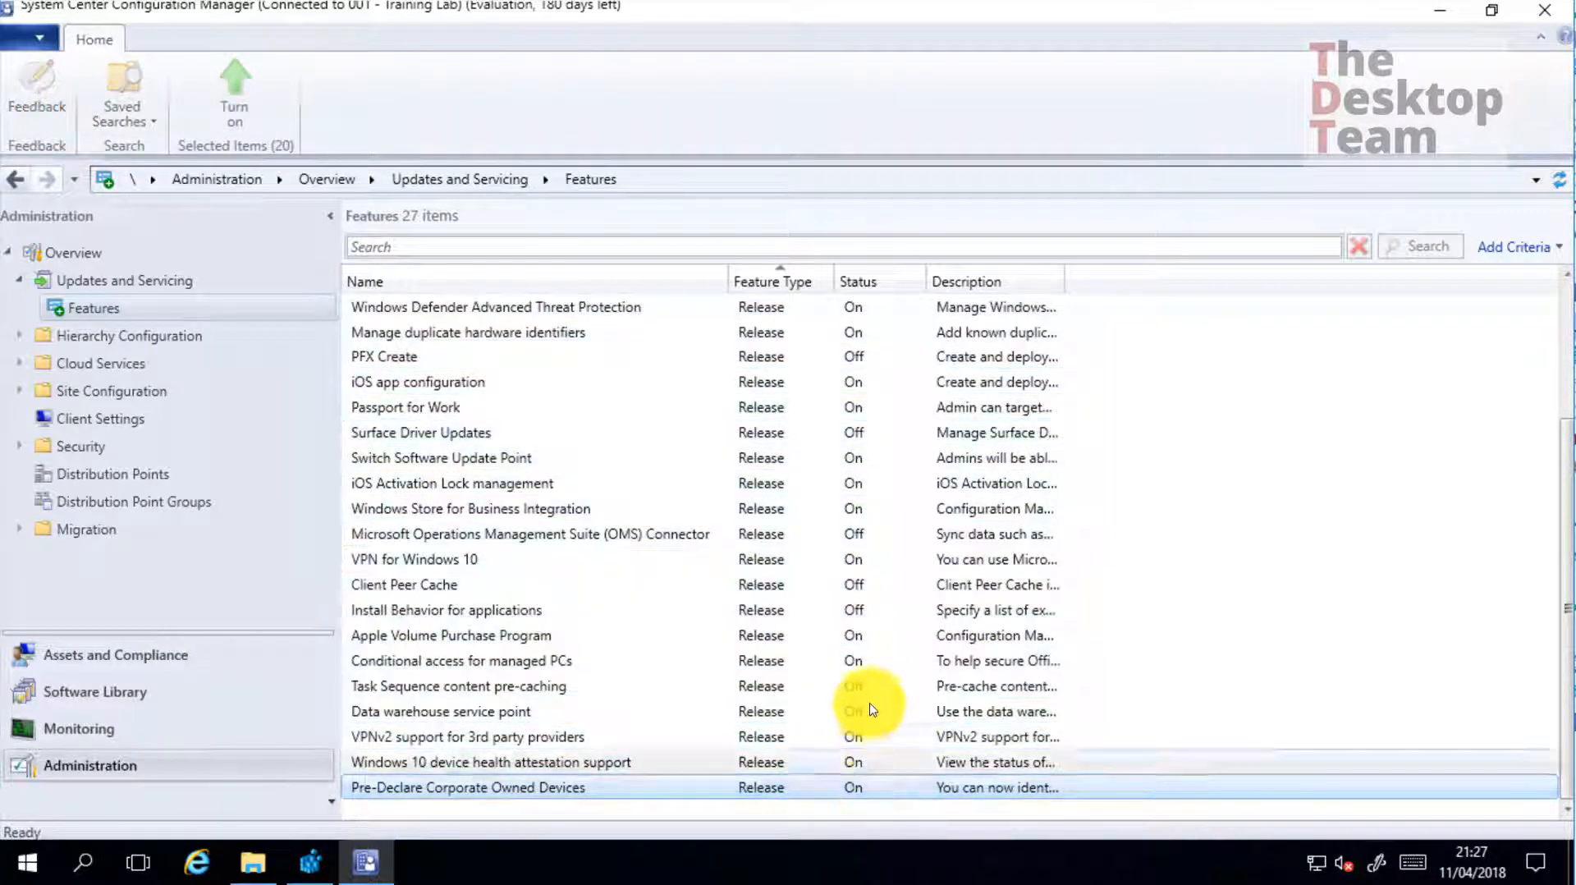
{"action": "left_click", "coordinate": [872, 715]}
{"action": "left_click", "coordinate": [874, 688]}
{"action": "left_click", "coordinate": [871, 661]}
{"action": "left_click", "coordinate": [863, 635]}
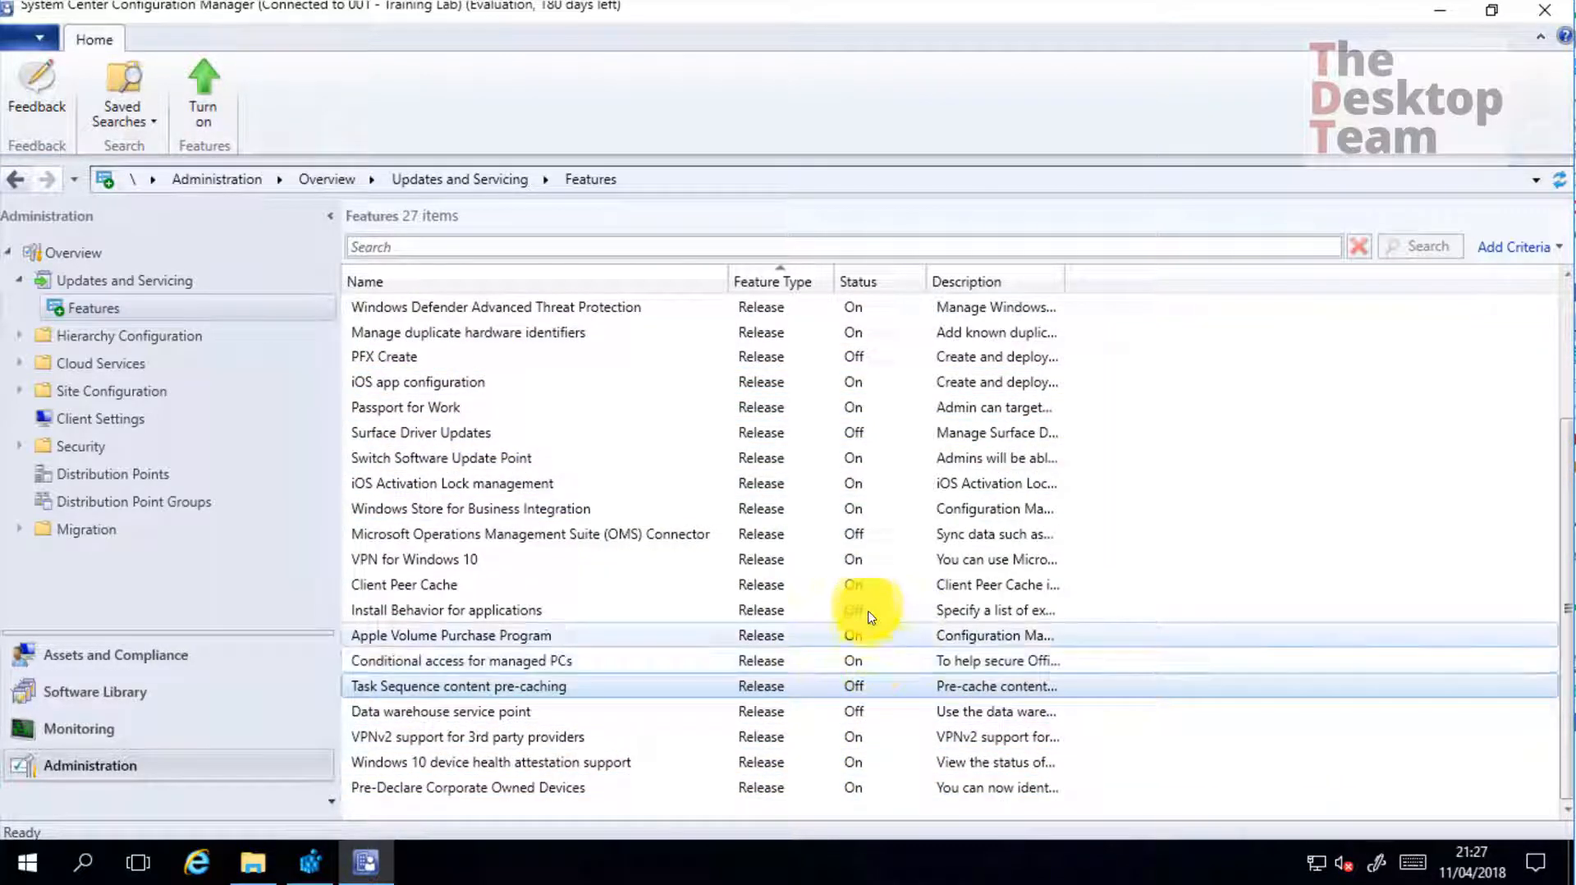
{"action": "left_click", "coordinate": [862, 610]}
{"action": "left_click", "coordinate": [858, 584]}
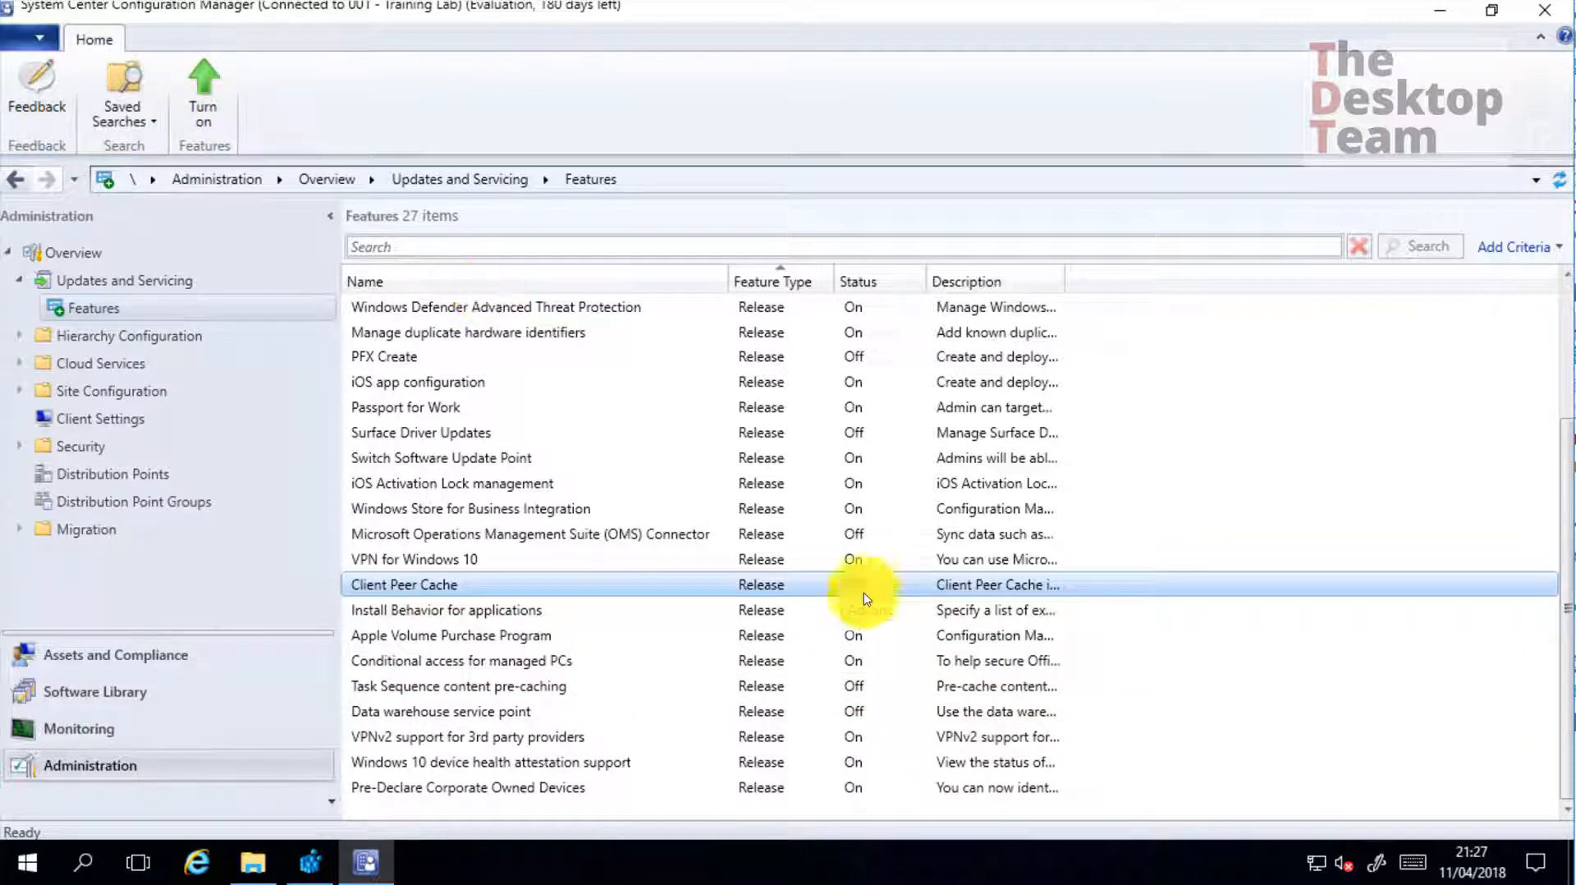
{"action": "scroll", "coordinate": [548, 487], "scroll_direction": "up", "scroll_amount": 3}
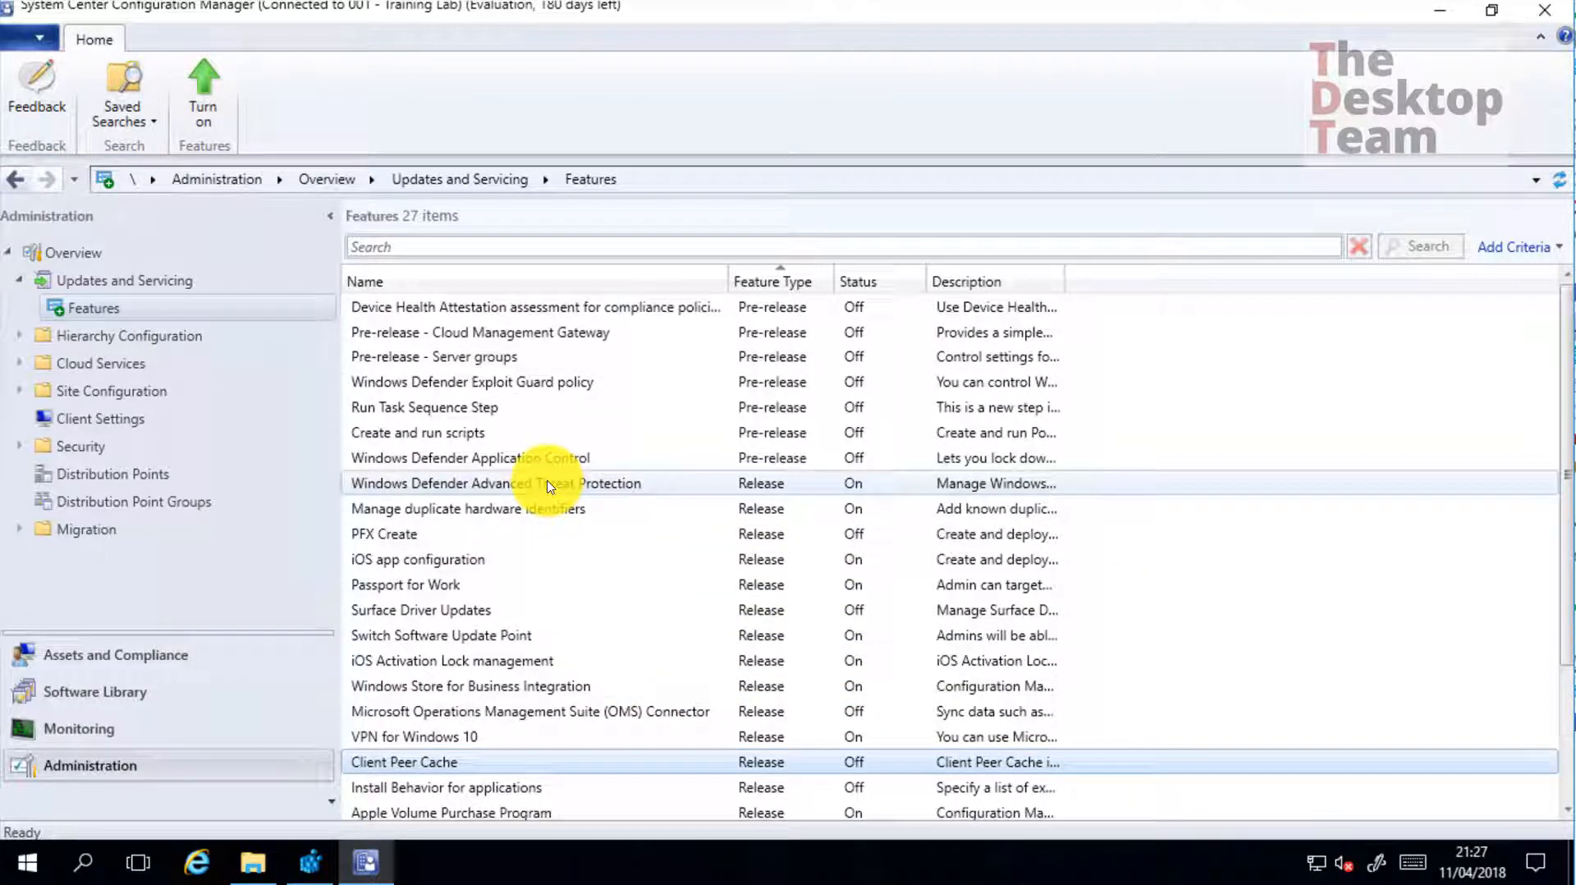
Check whether the pre-release features Windows Defender Application Control and Cloud Management Gateway can be turned on, and inspect Data warehouse service point
{"action": "right_click", "coordinate": [790, 467]}
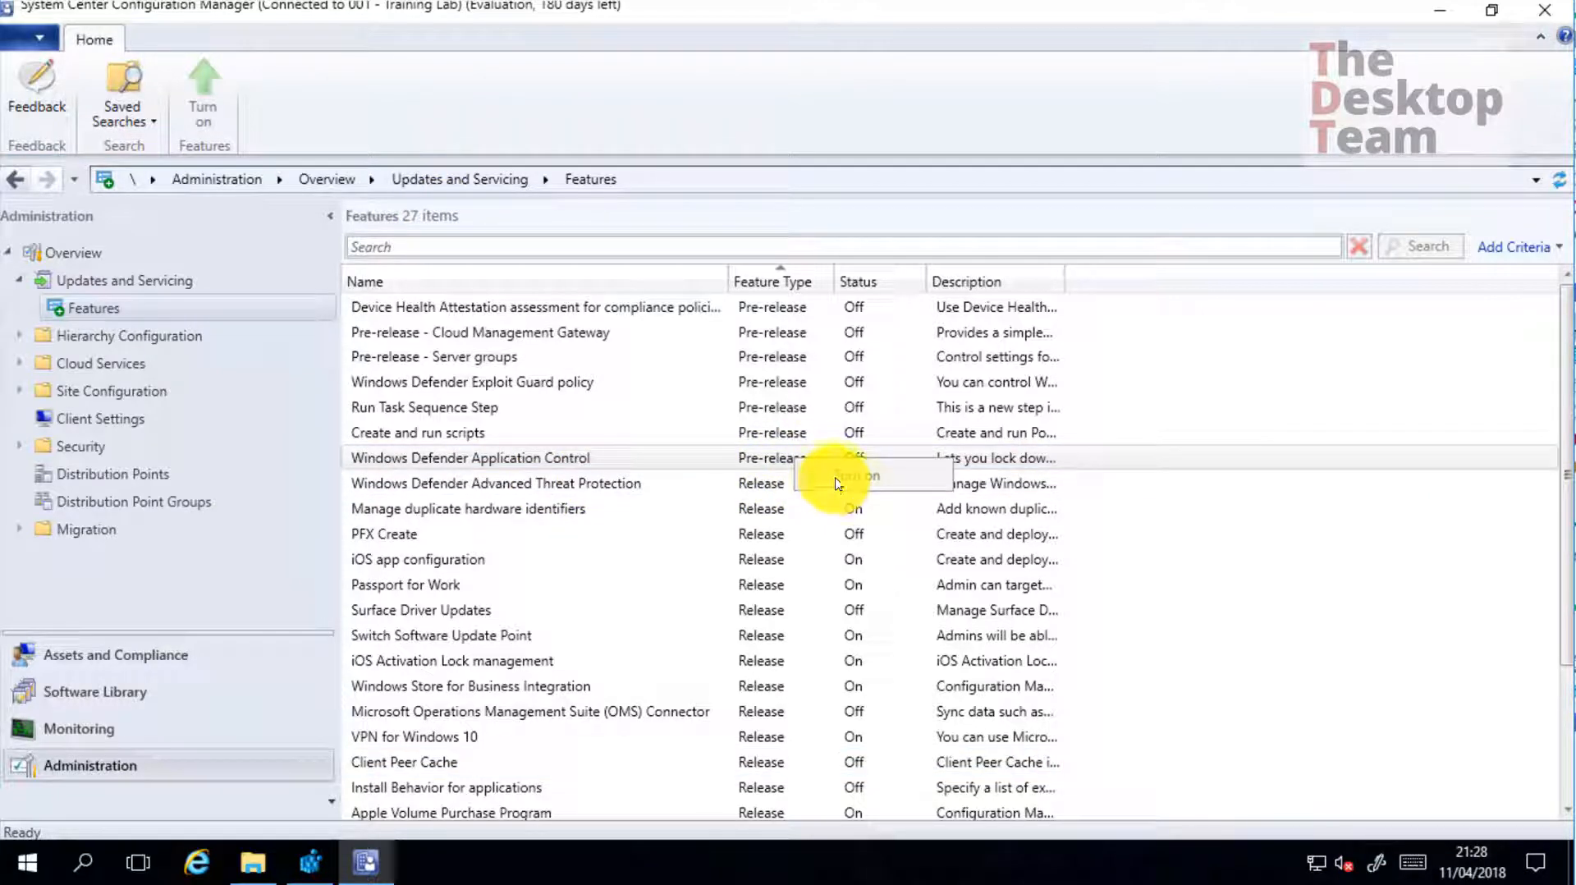
{"action": "left_click", "coordinate": [575, 457]}
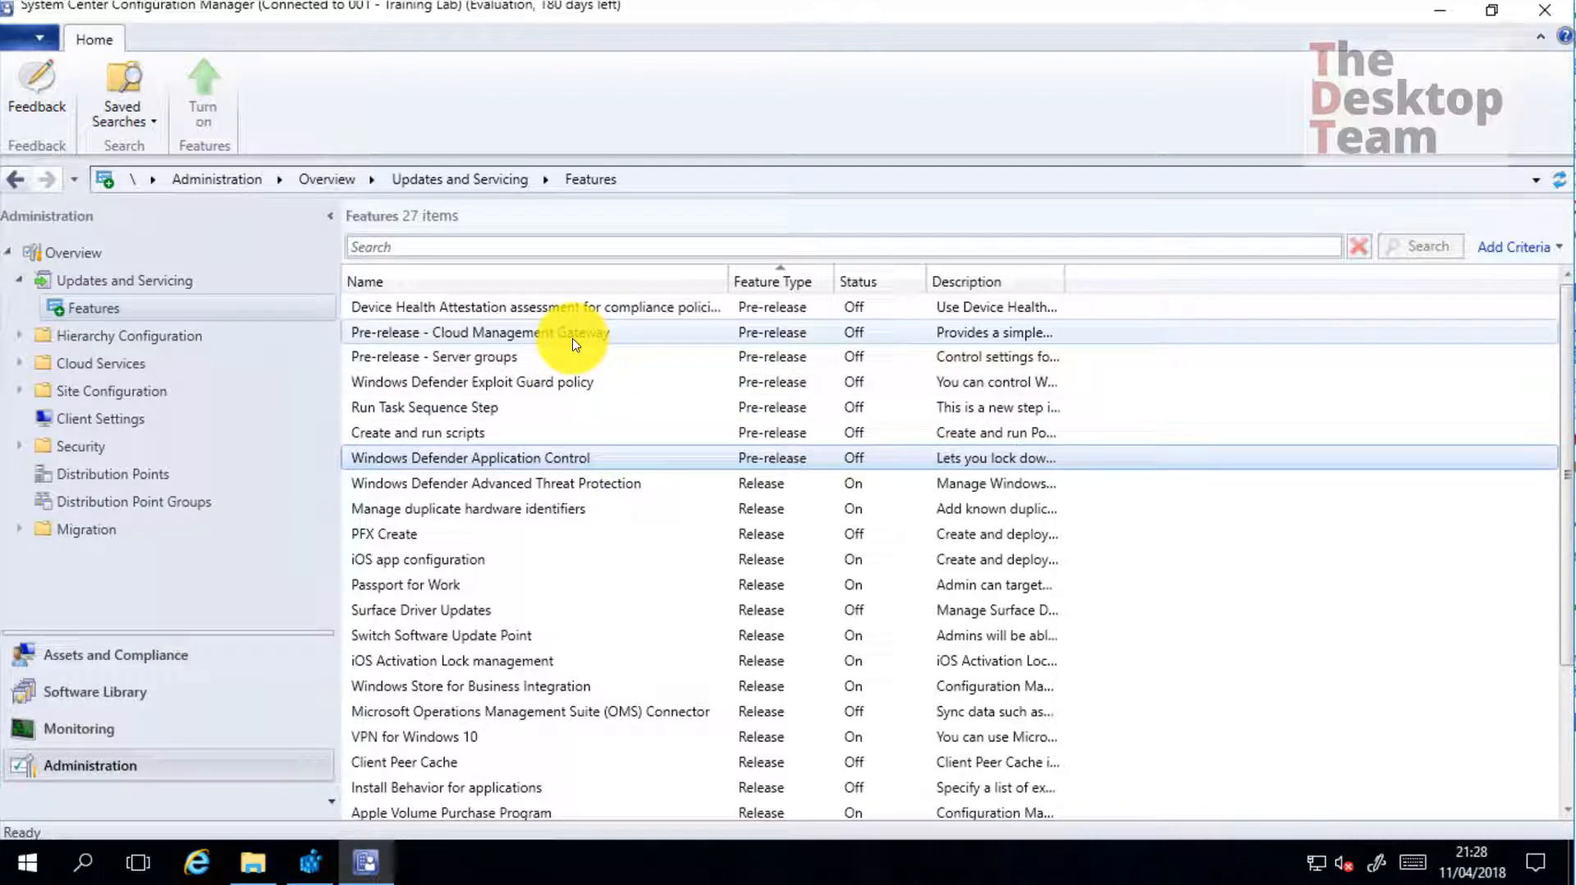
{"action": "left_click", "coordinate": [510, 338]}
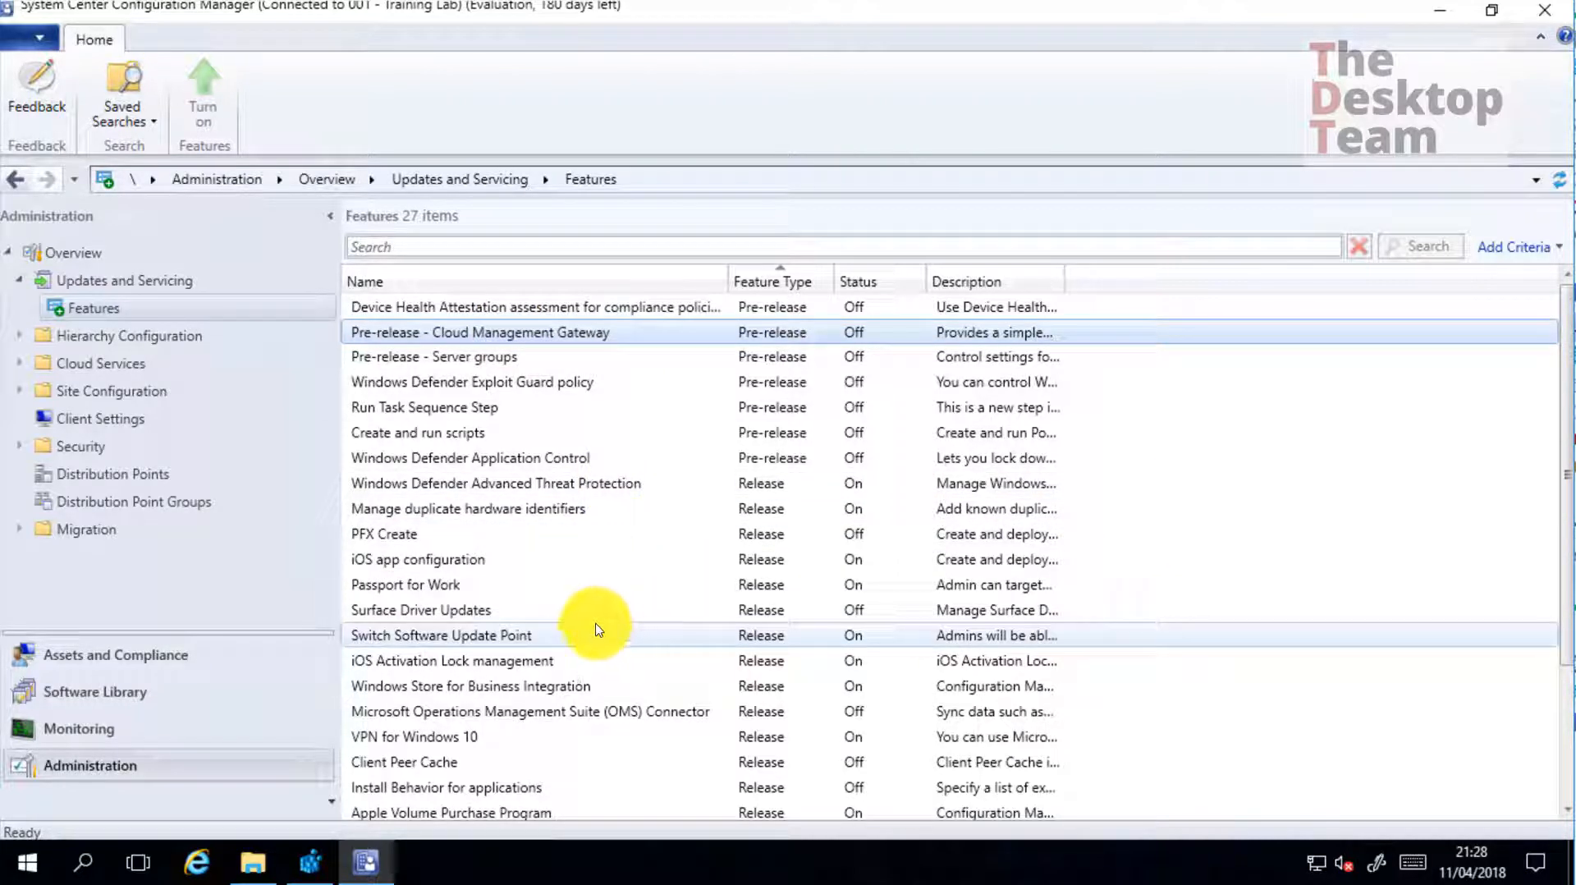
{"action": "scroll", "coordinate": [602, 656], "scroll_direction": "down", "scroll_amount": 2}
{"action": "scroll", "coordinate": [599, 659], "scroll_direction": "down", "scroll_amount": 1}
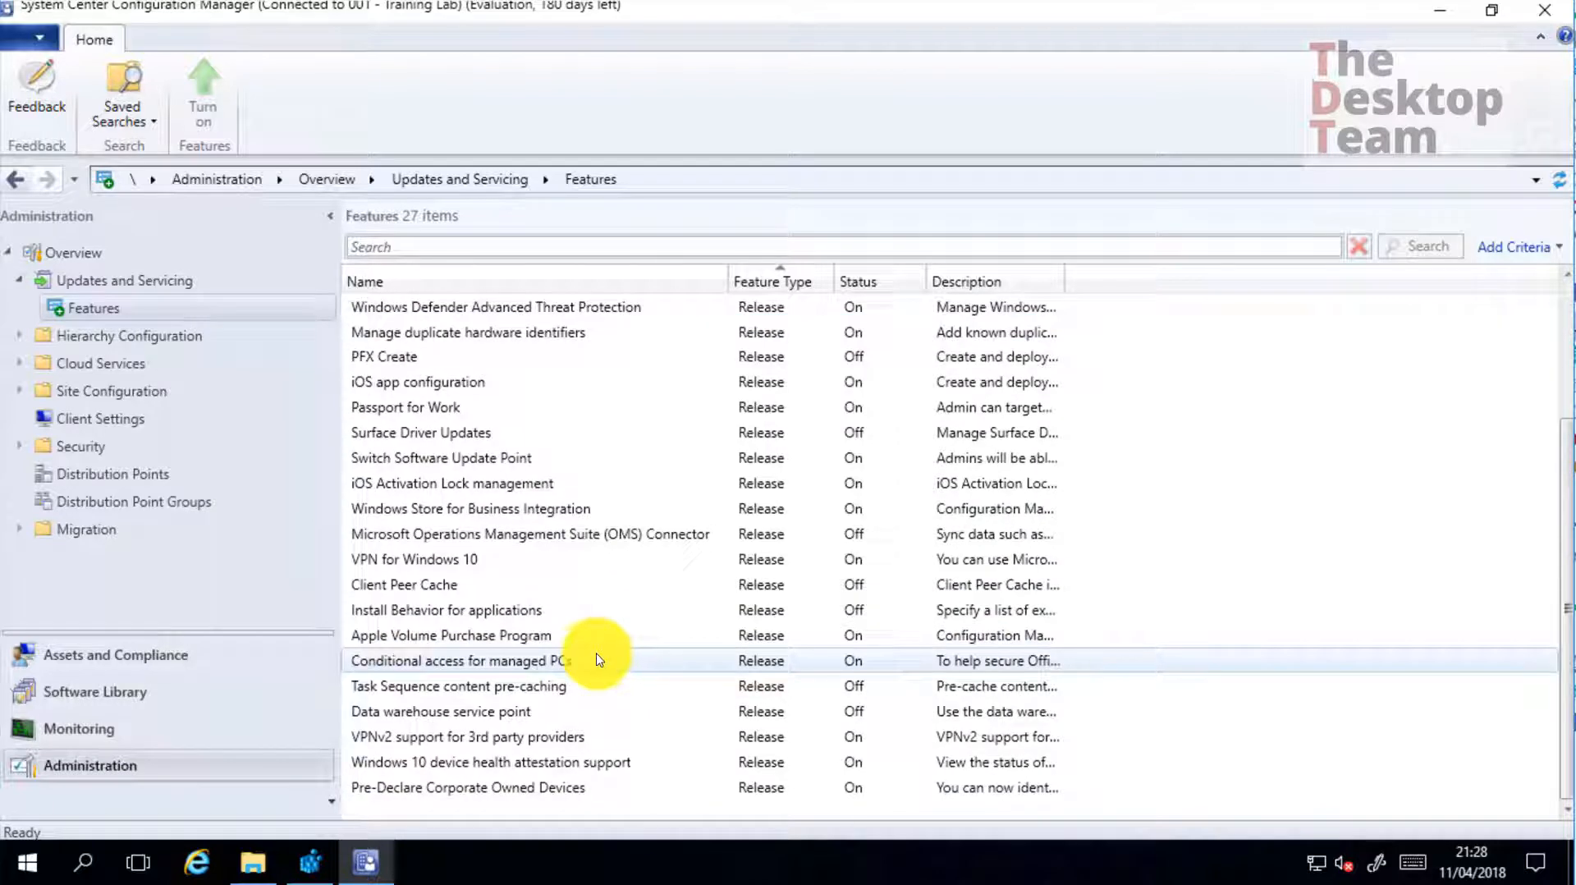
{"action": "left_click", "coordinate": [475, 711]}
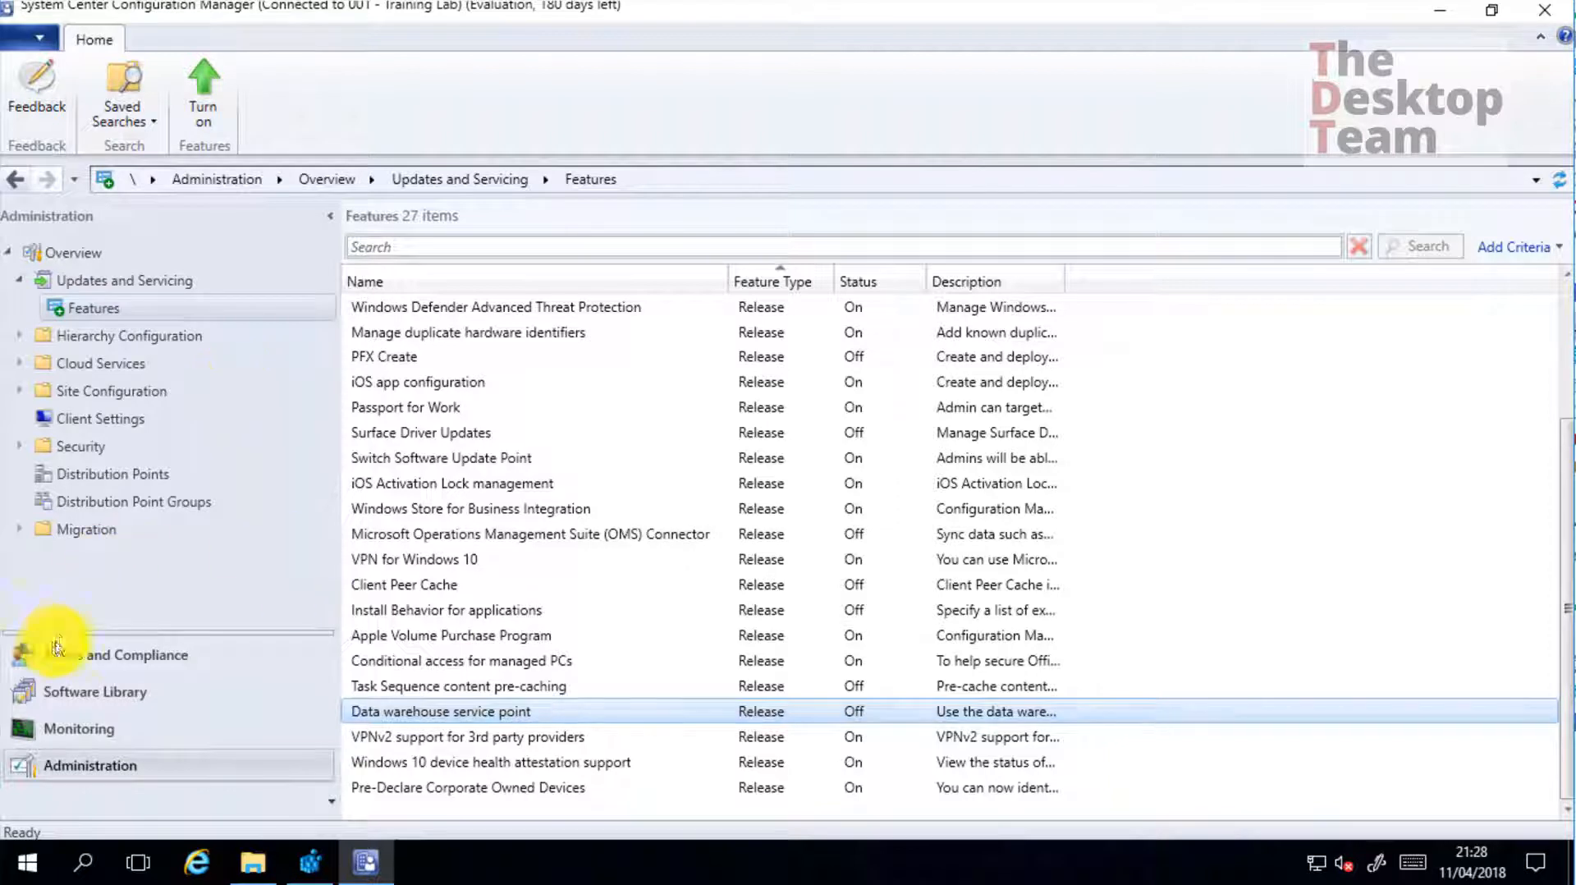
Start the Add Site System Roles Wizard for the SRV0002.classroom.intranet server listed under Site Configuration
{"action": "left_click", "coordinate": [19, 363]}
{"action": "left_click", "coordinate": [20, 363]}
{"action": "left_click", "coordinate": [19, 391]}
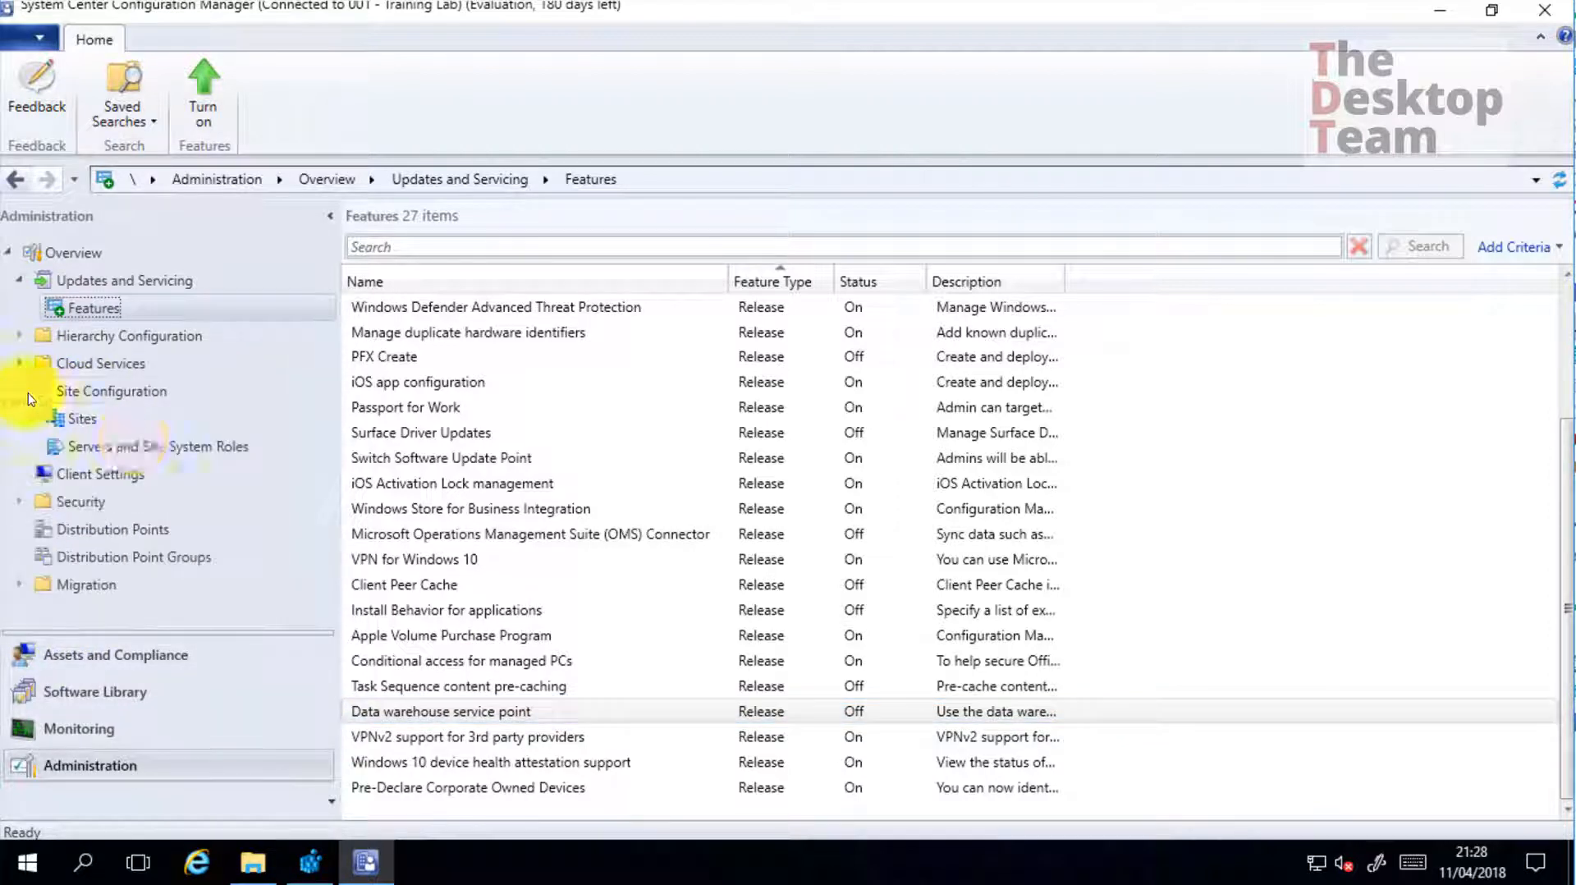
{"action": "left_click", "coordinate": [157, 446]}
{"action": "right_click", "coordinate": [562, 309]}
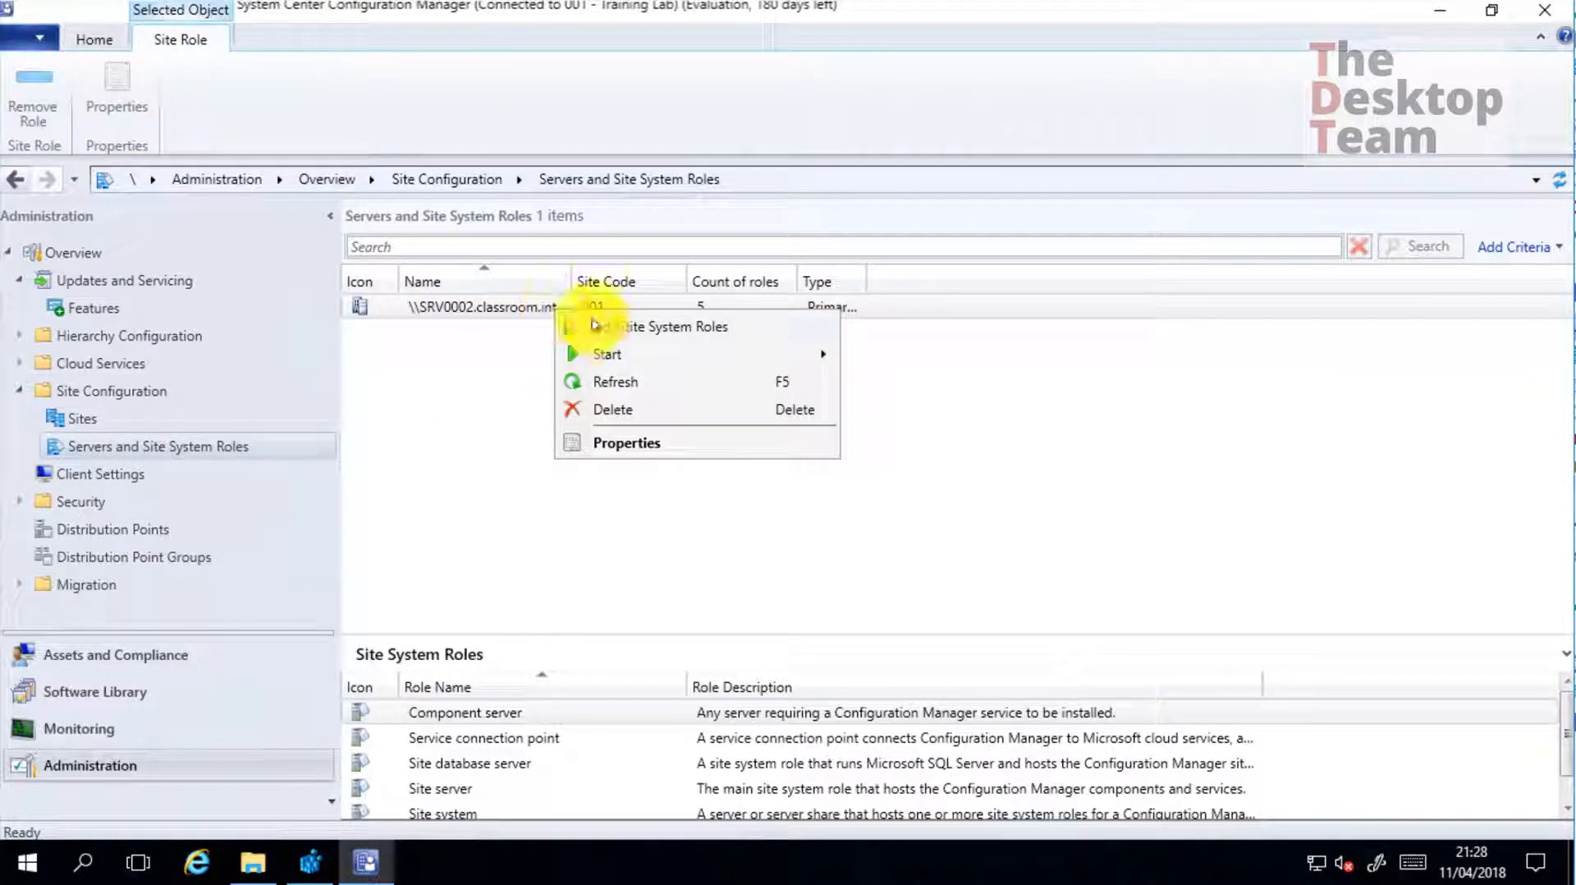
{"action": "left_click", "coordinate": [605, 327]}
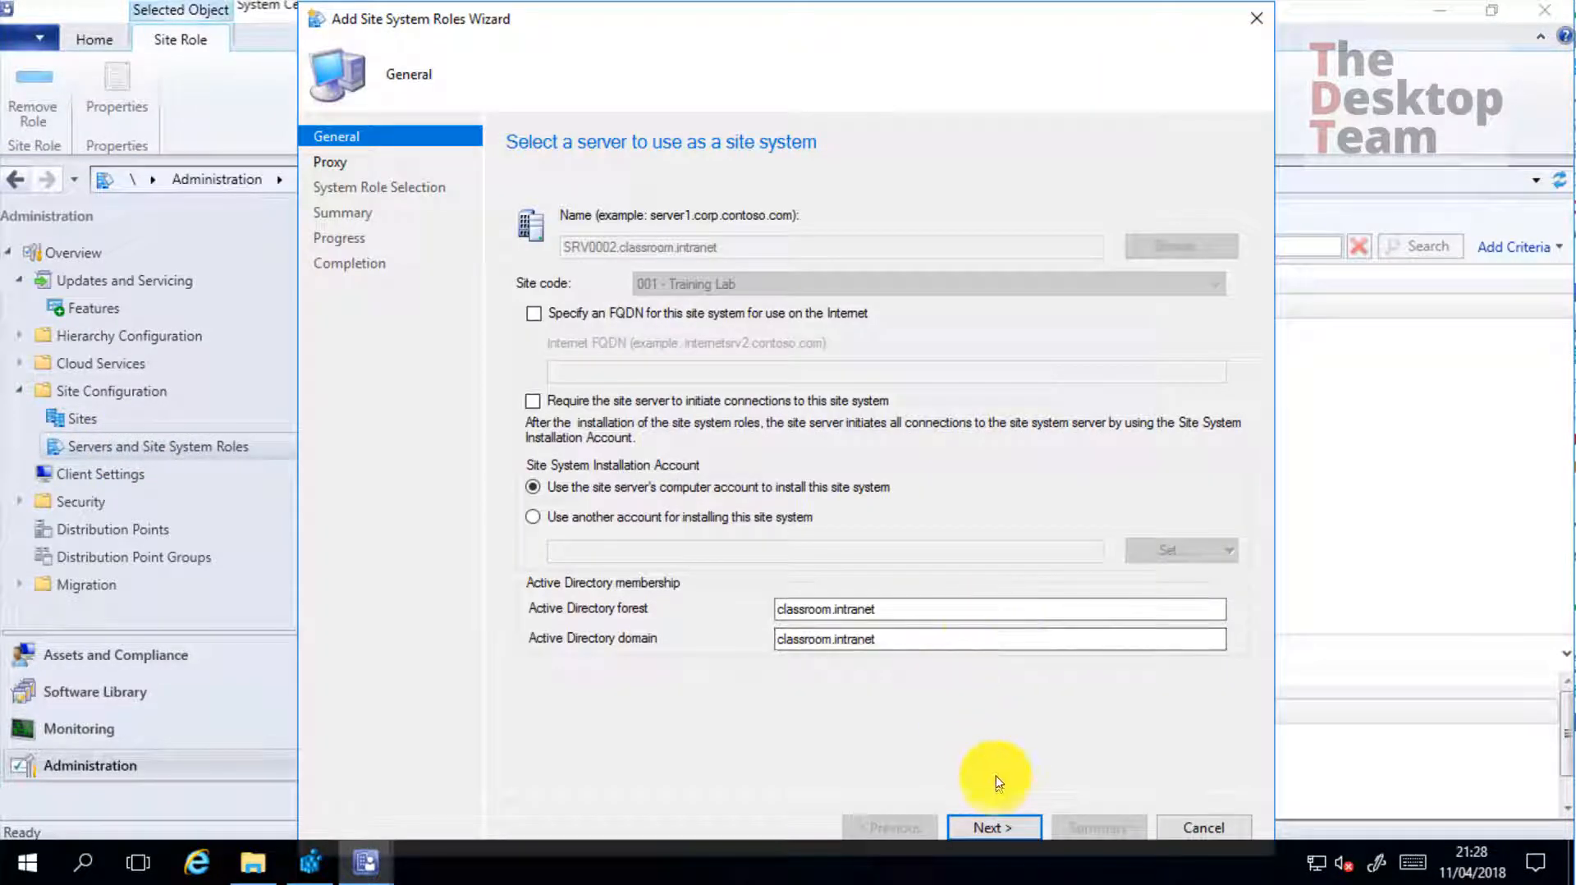
Review the available roles on the wizard's System Role Selection page, and exit the wizard without saving changes
{"action": "left_click", "coordinate": [995, 829]}
{"action": "left_click", "coordinate": [993, 827]}
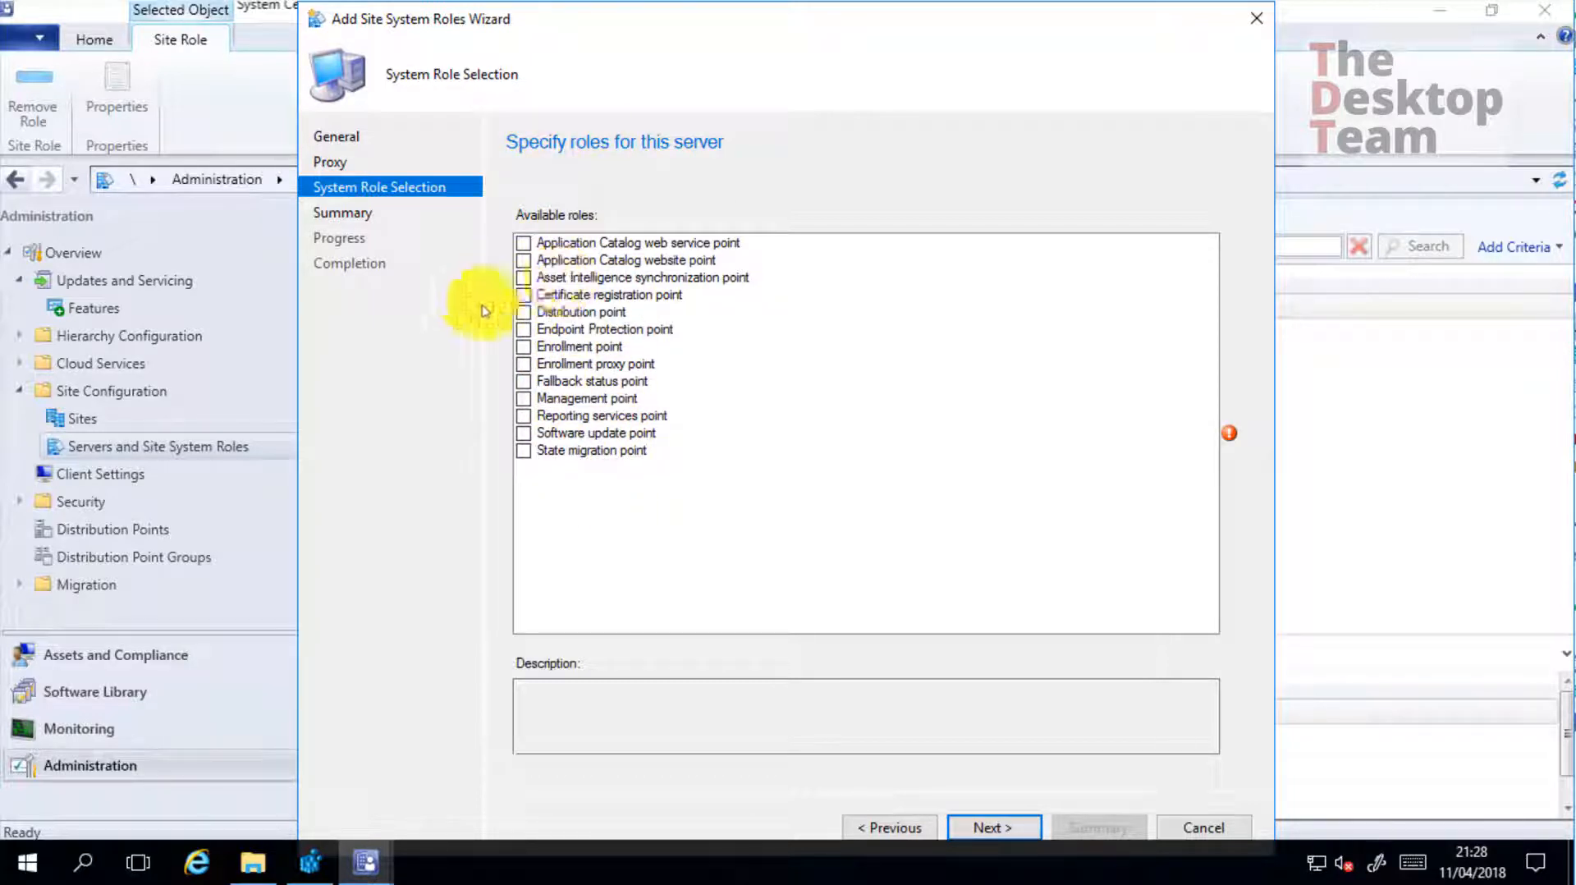
{"action": "left_click", "coordinate": [1255, 18]}
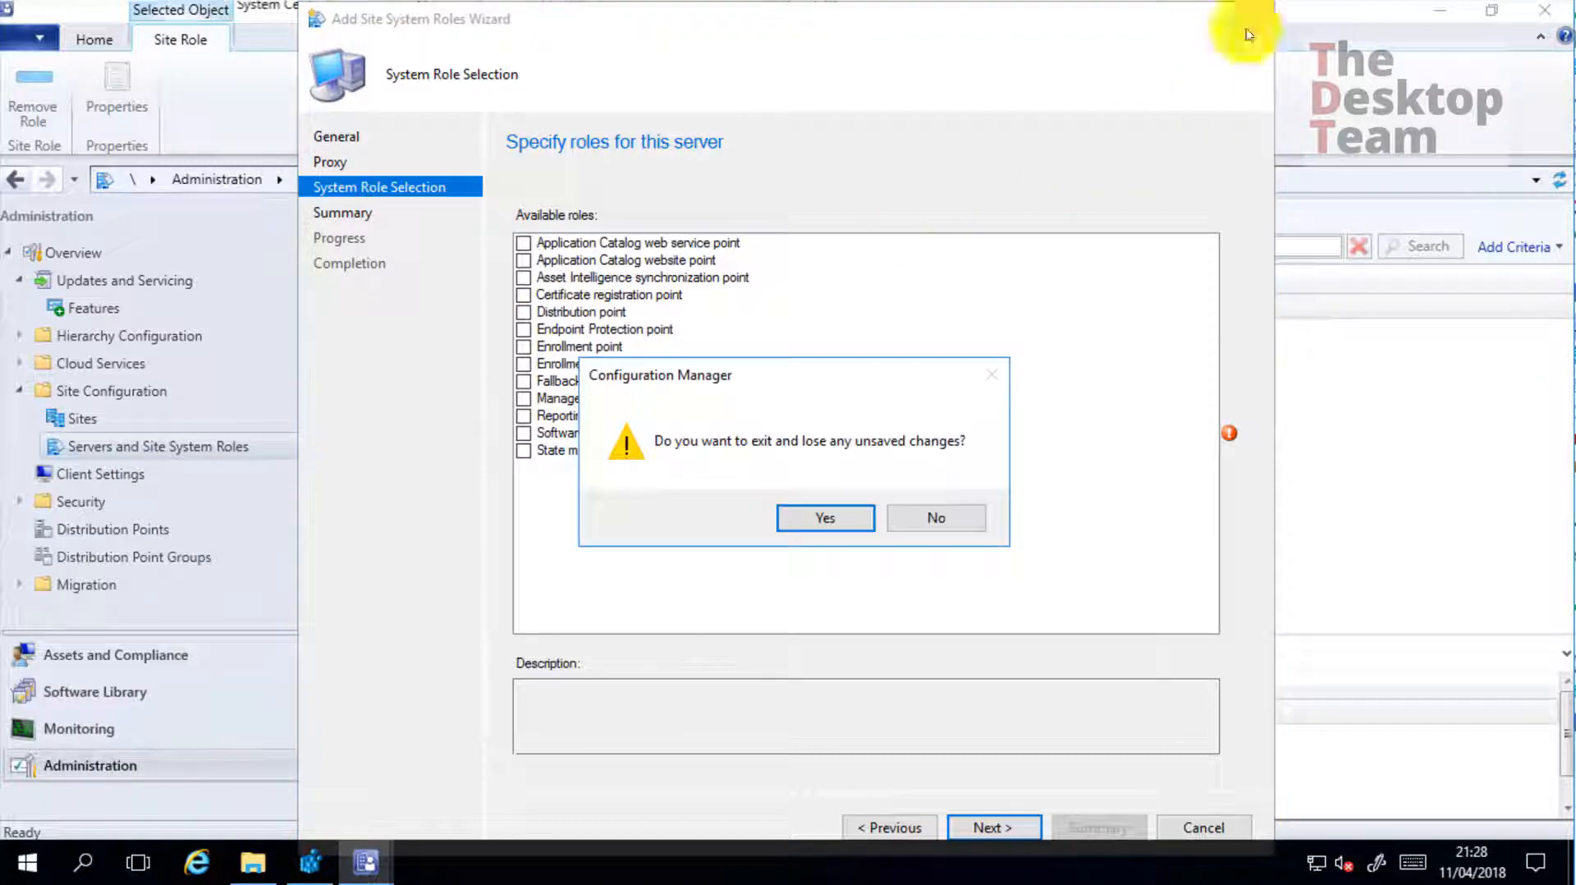
{"action": "left_click", "coordinate": [804, 517]}
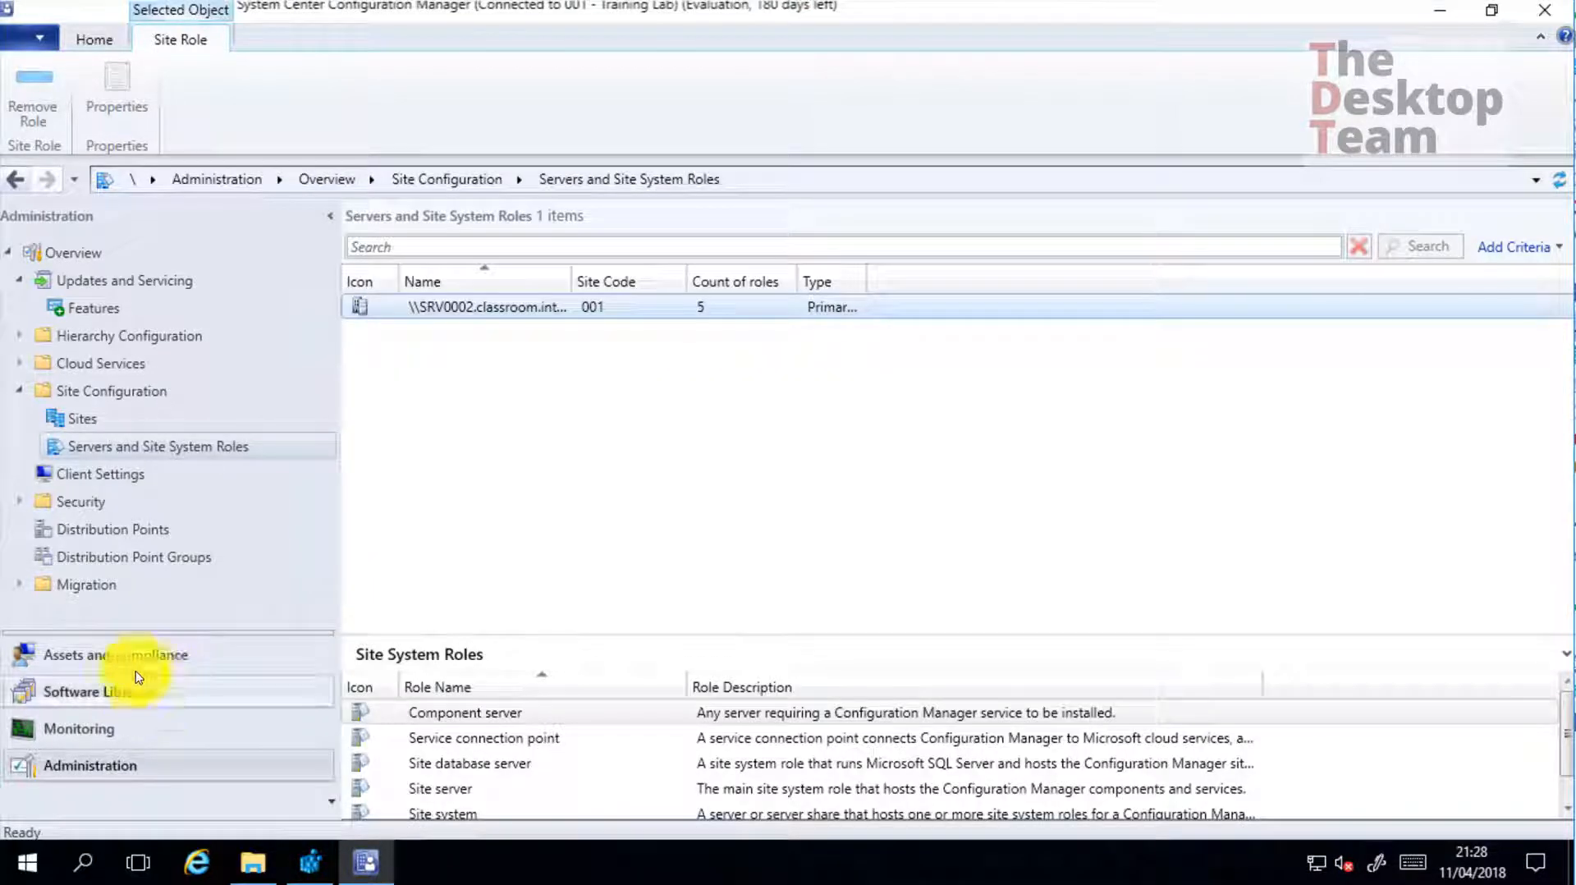
Turn on the Data warehouse service point feature in the Features list under Updates and Servicing
{"action": "left_click", "coordinate": [90, 309]}
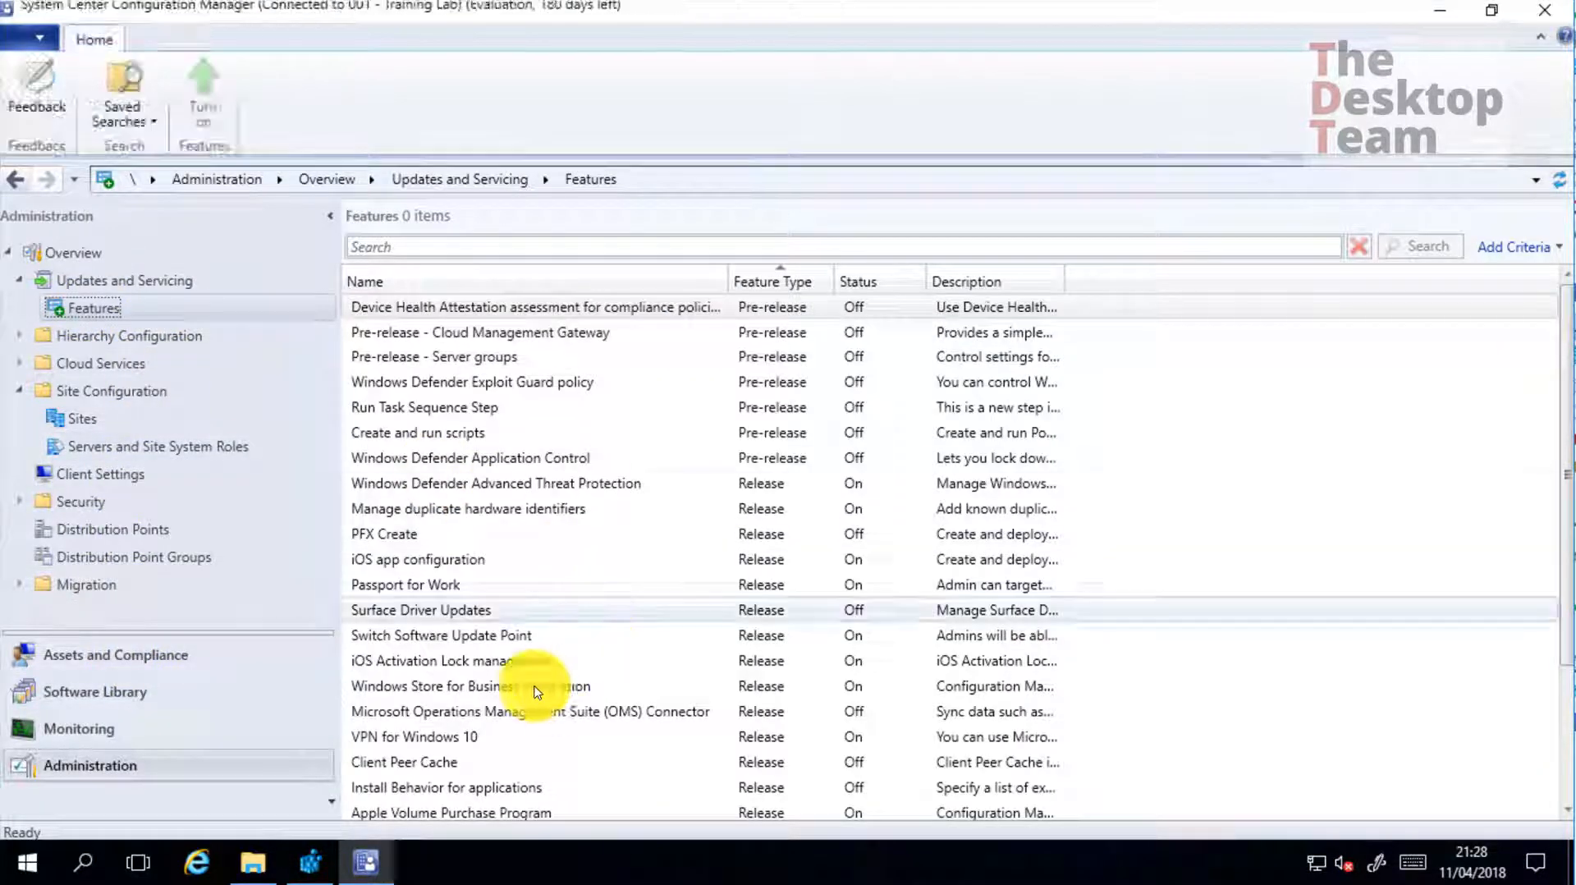
{"action": "scroll", "coordinate": [492, 682], "scroll_direction": "down", "scroll_amount": 3}
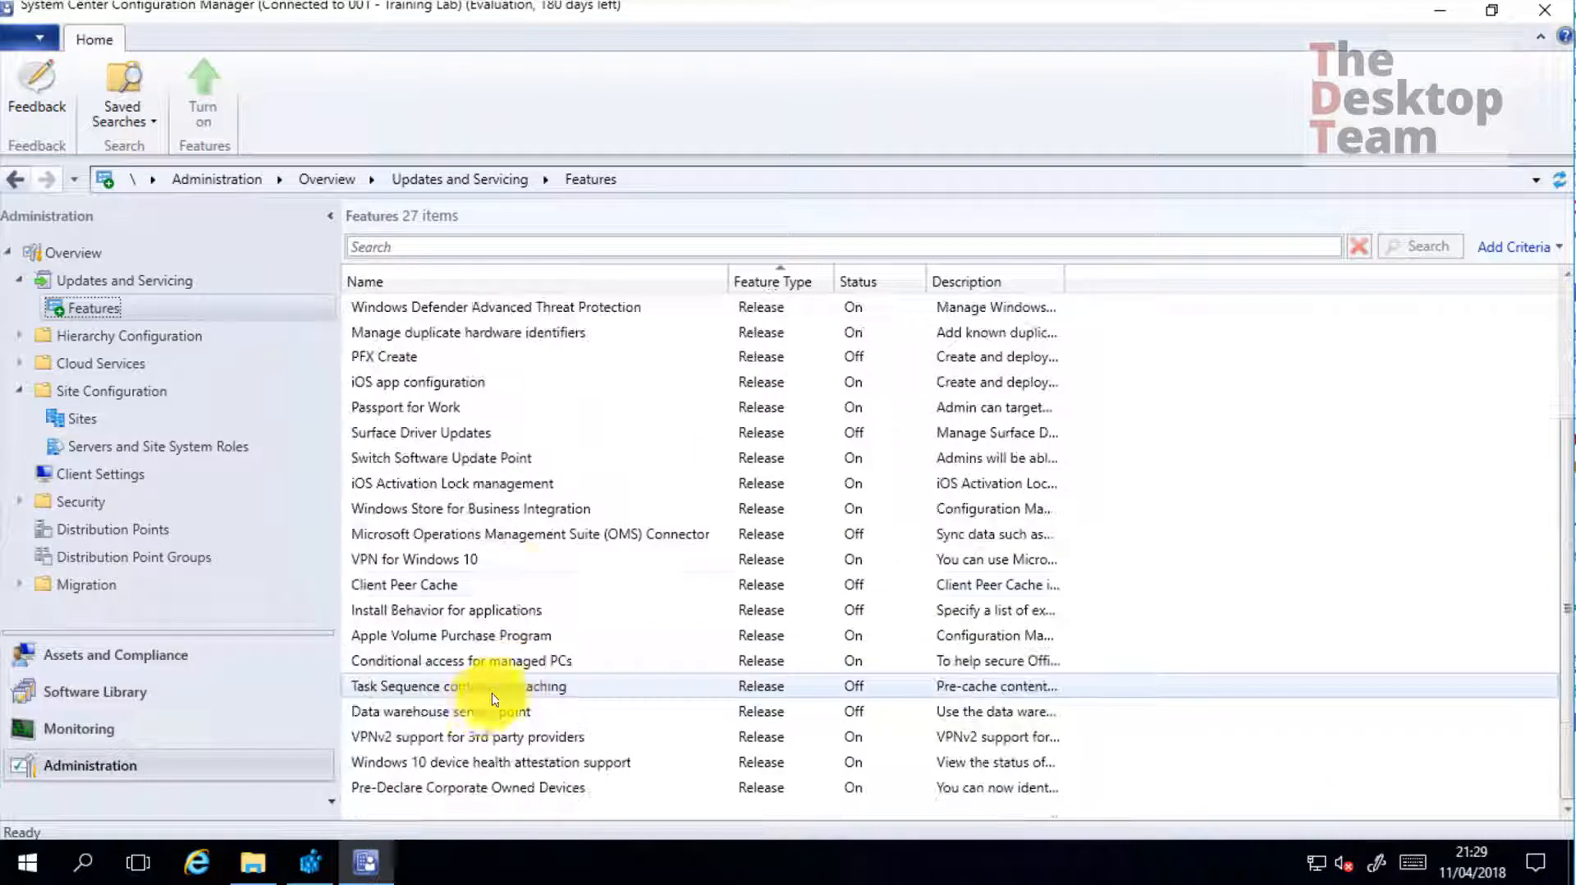
{"action": "left_click", "coordinate": [466, 714]}
{"action": "right_click", "coordinate": [466, 716]}
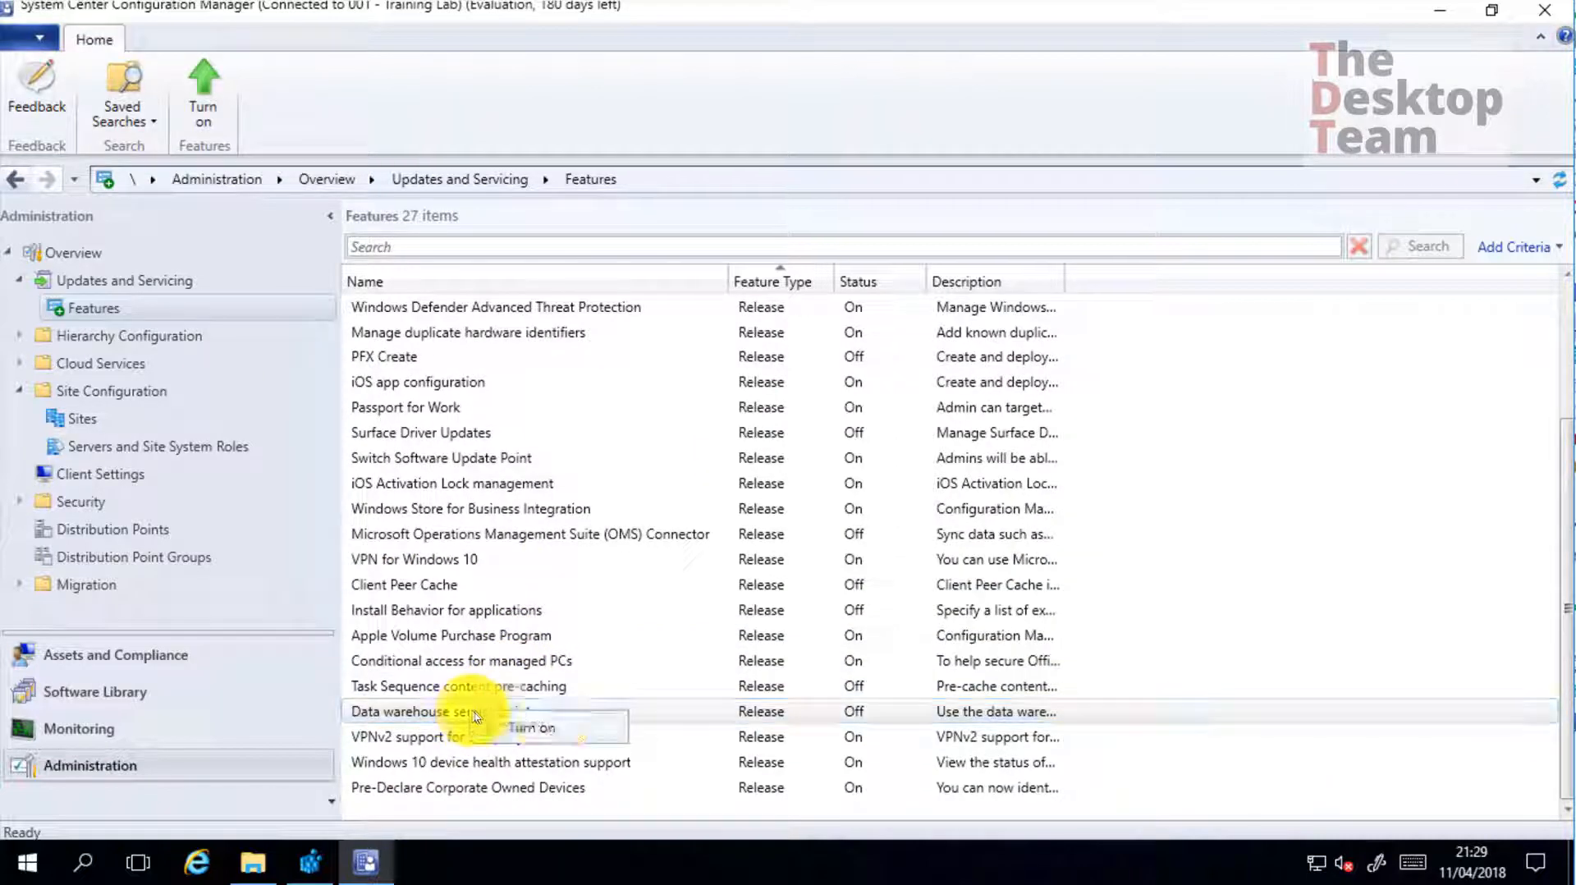
{"action": "left_click", "coordinate": [557, 730]}
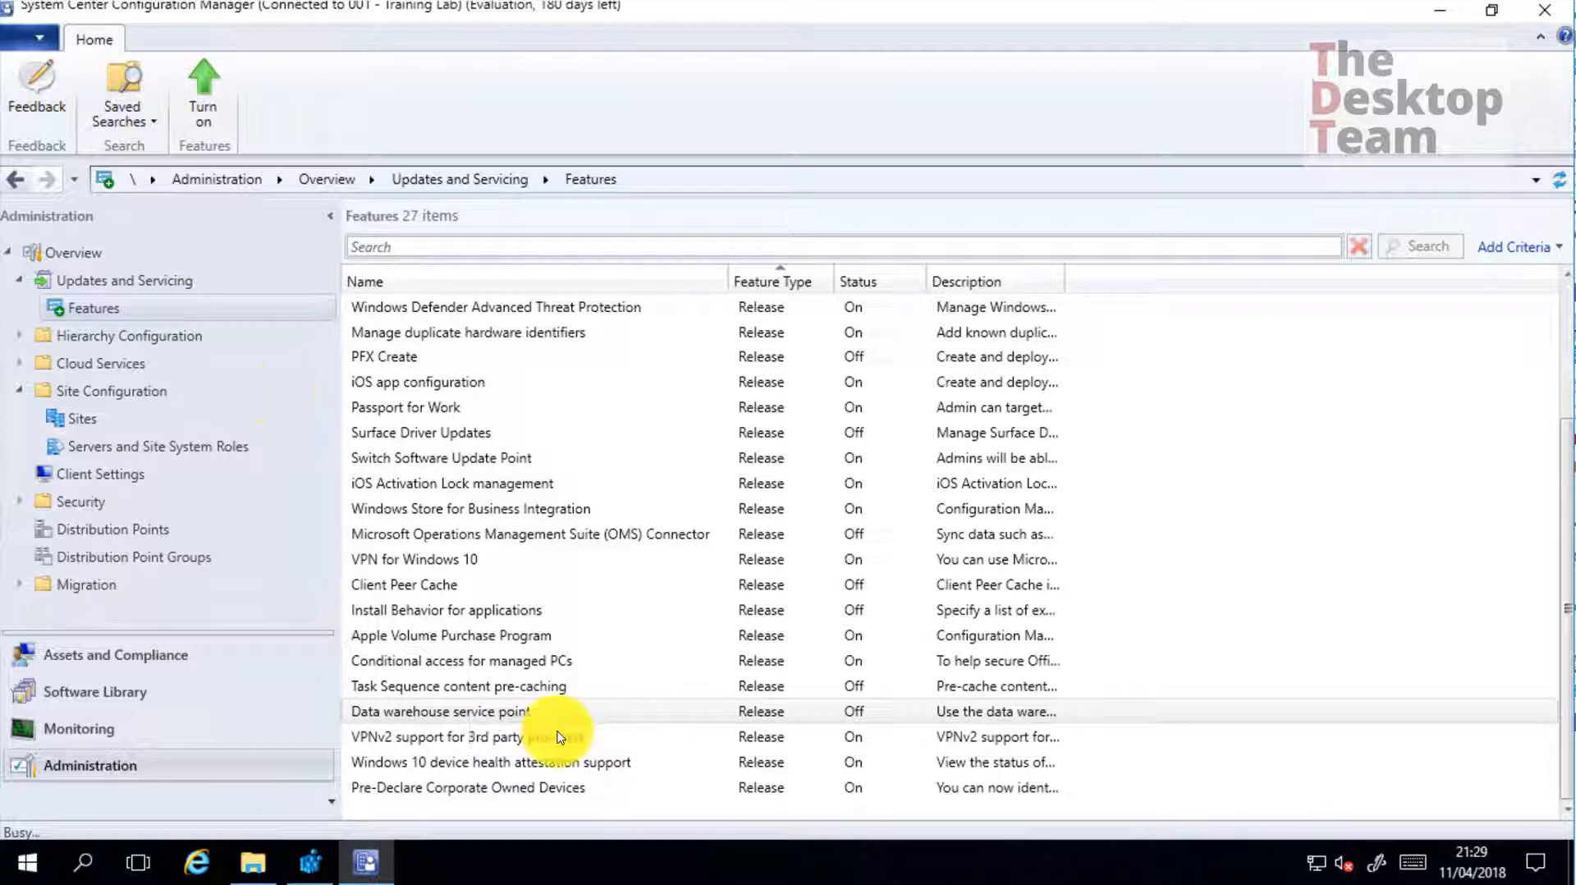
{"action": "left_click", "coordinate": [877, 559]}
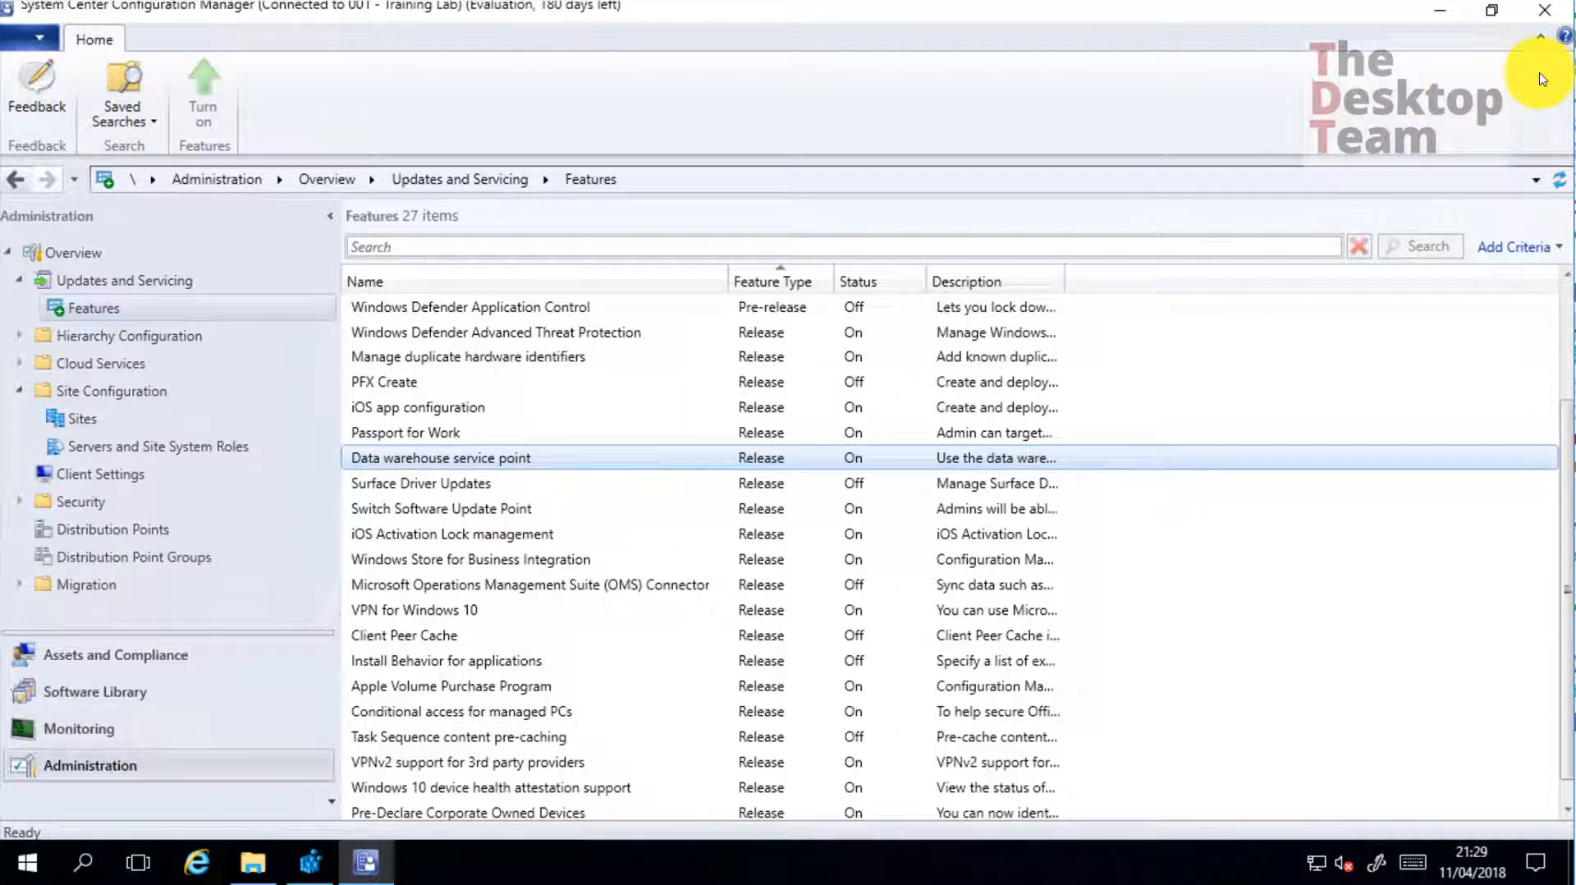
Close the Configuration Manager console and launch it again
{"action": "left_click", "coordinate": [1543, 10]}
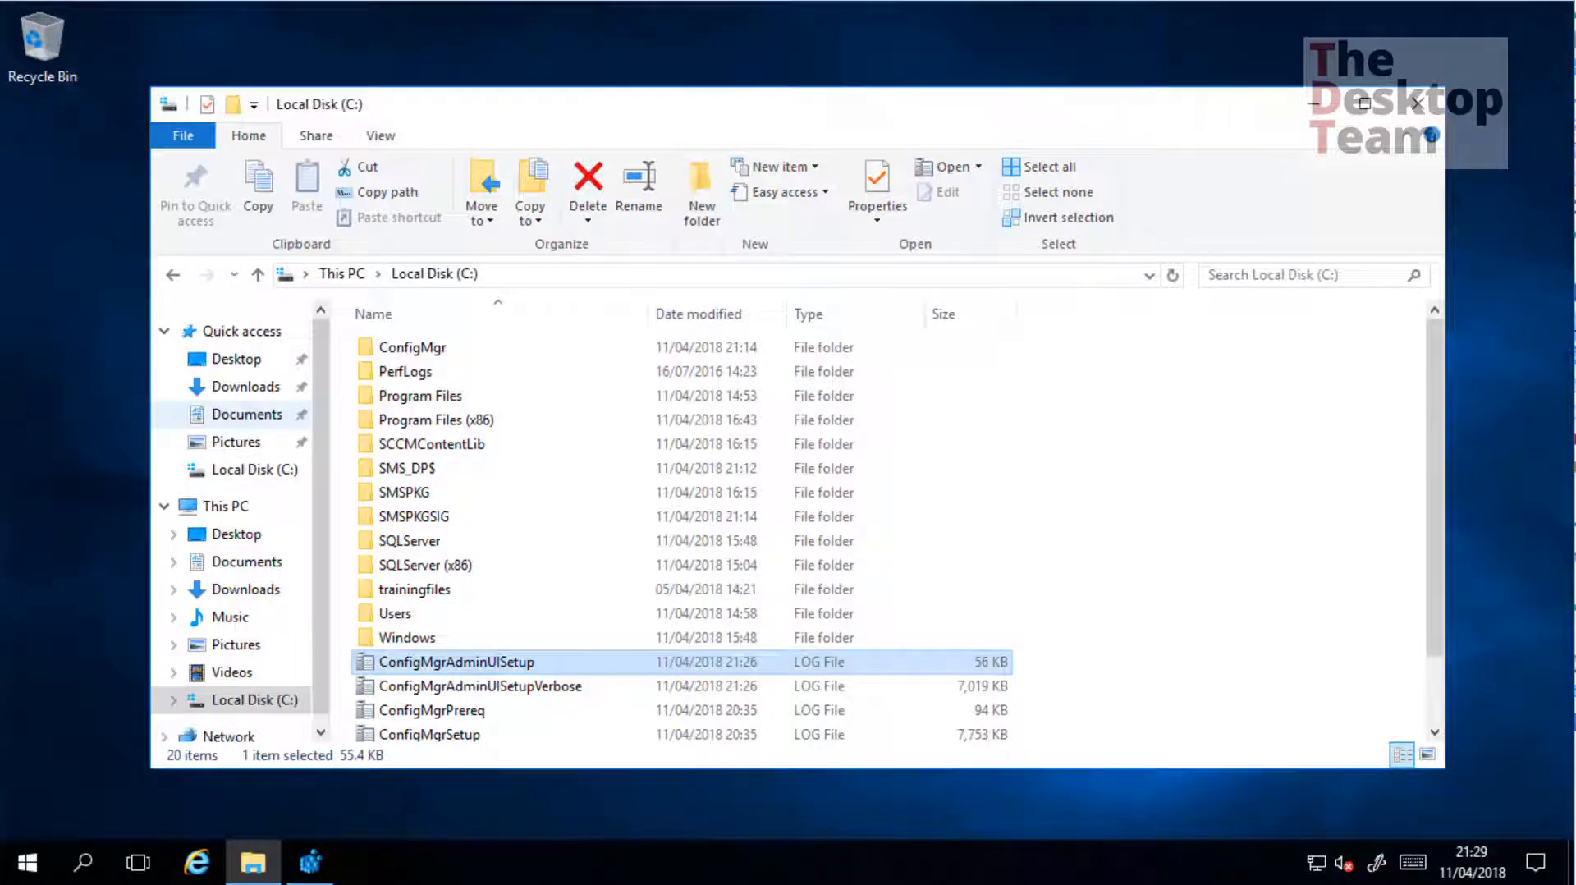
{"action": "left_click", "coordinate": [27, 862]}
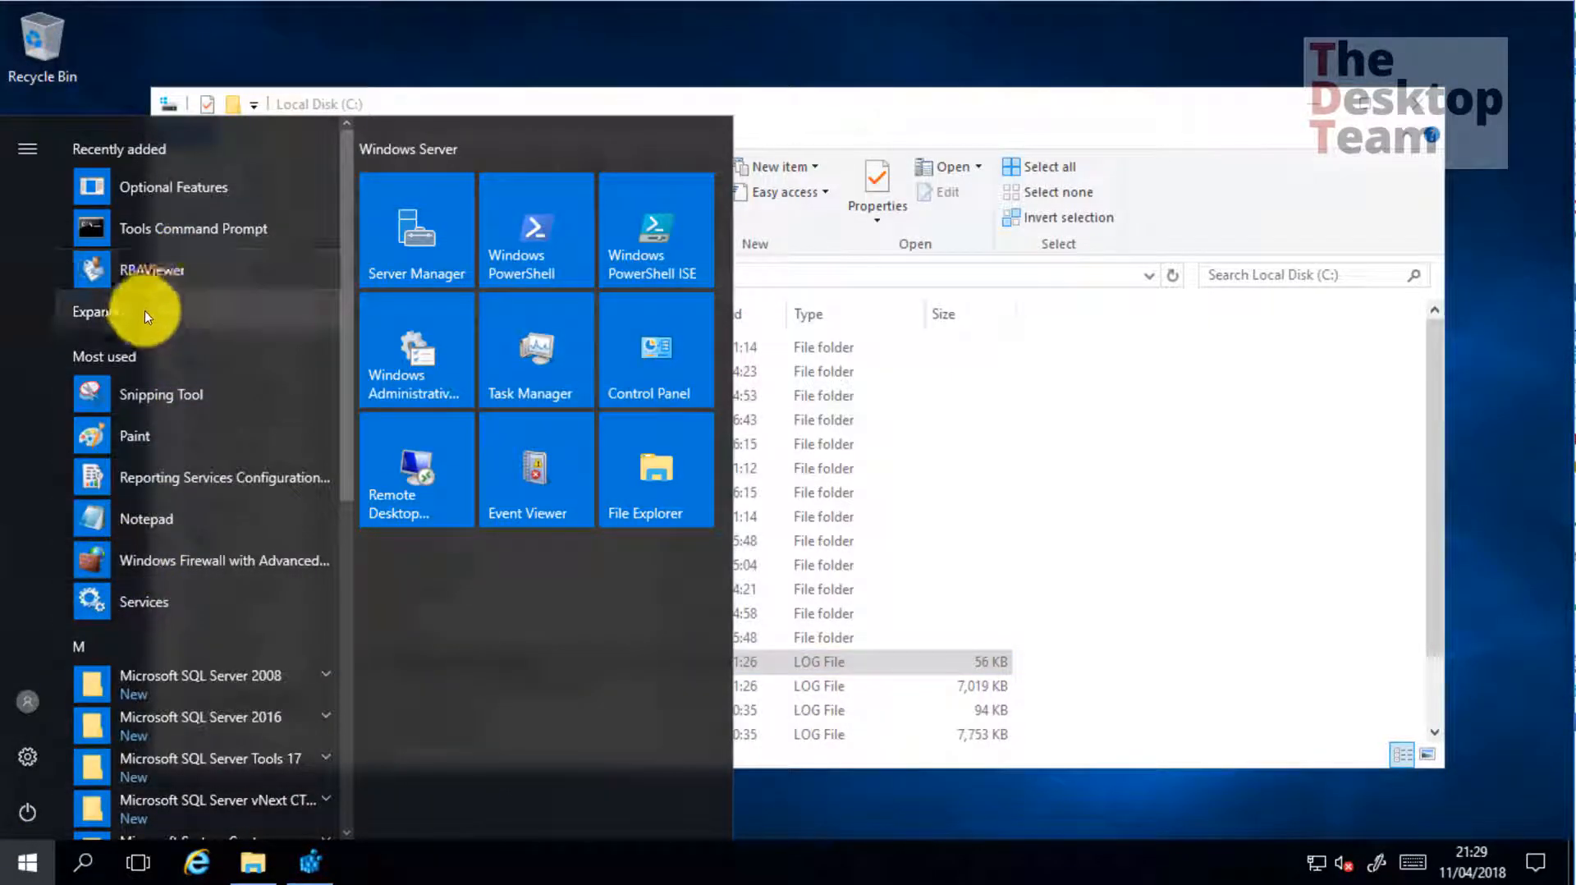
{"action": "left_click", "coordinate": [144, 312]}
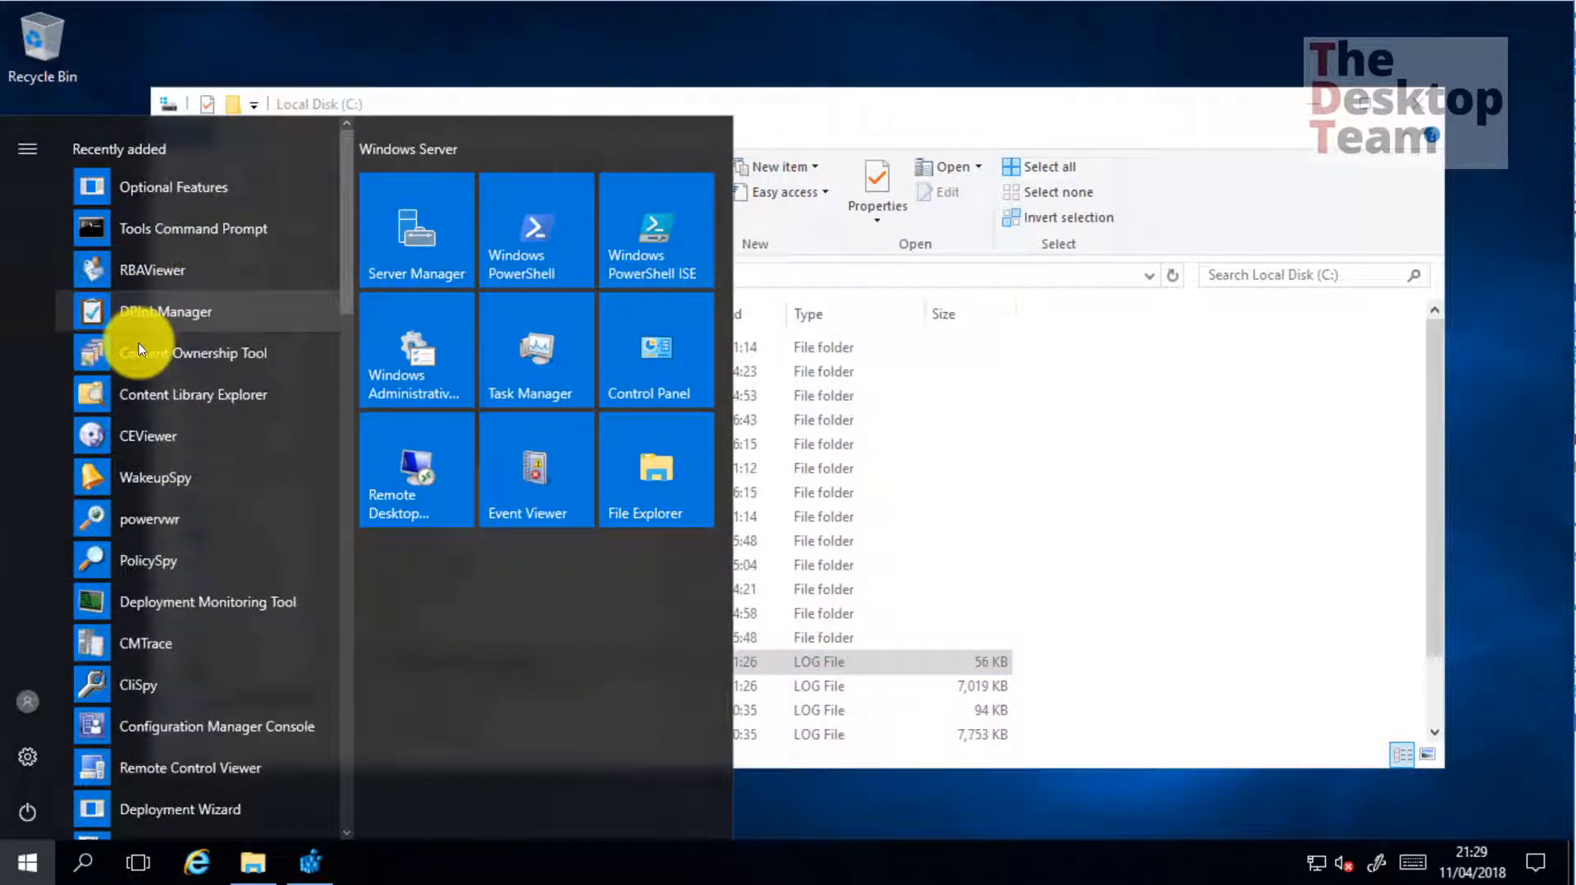
{"action": "left_click", "coordinate": [166, 731]}
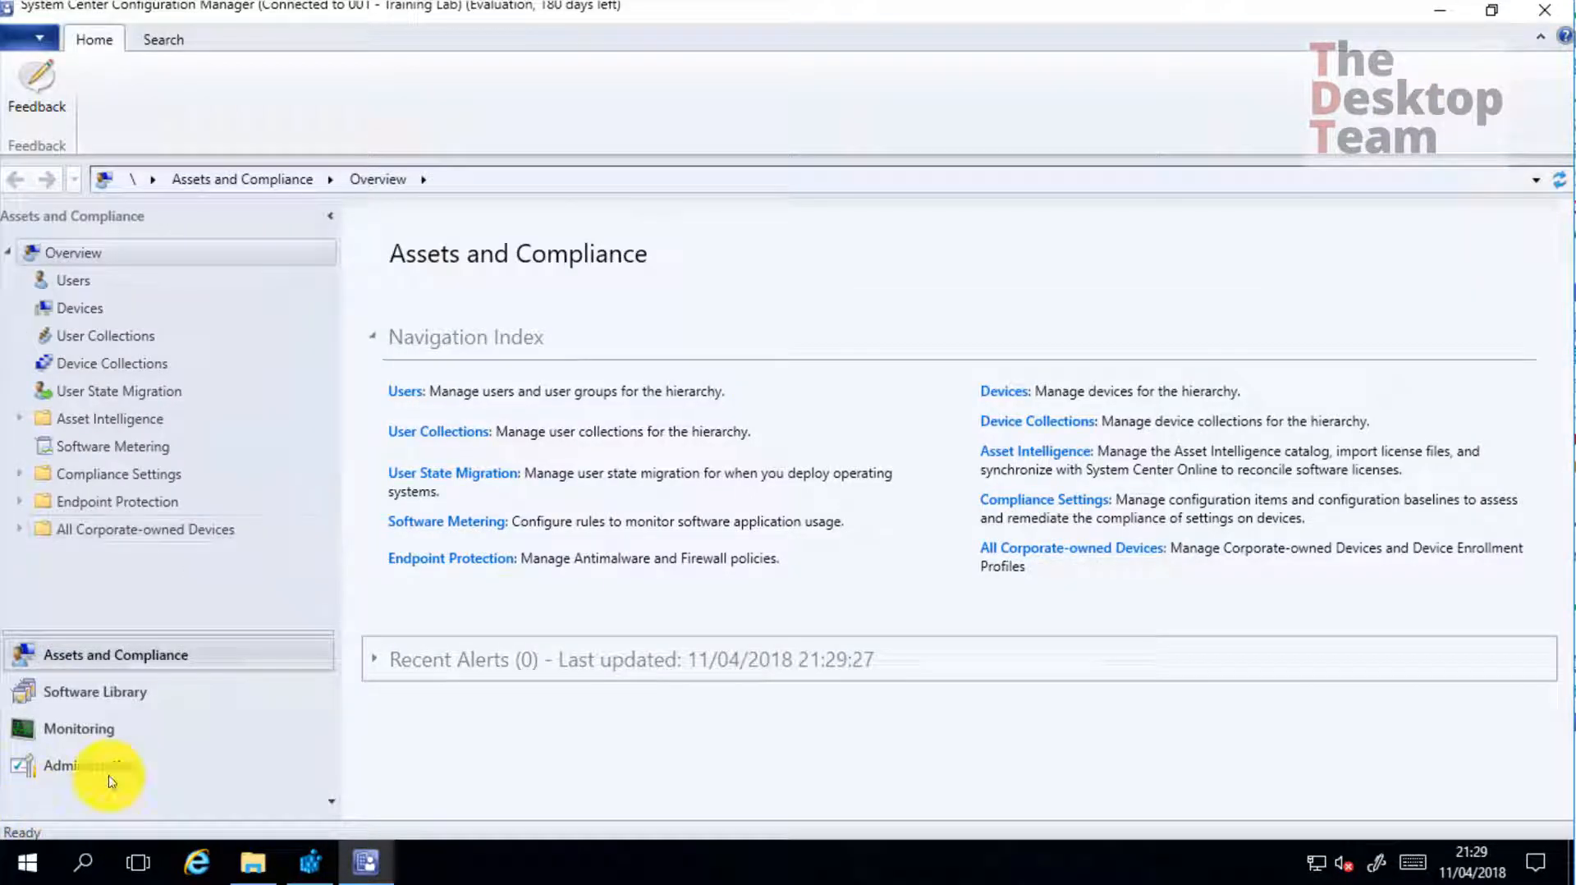
Open Servers and Site System Roles in the Administration workspace and start adding site system roles to the SRV0002 server
{"action": "left_click", "coordinate": [110, 776]}
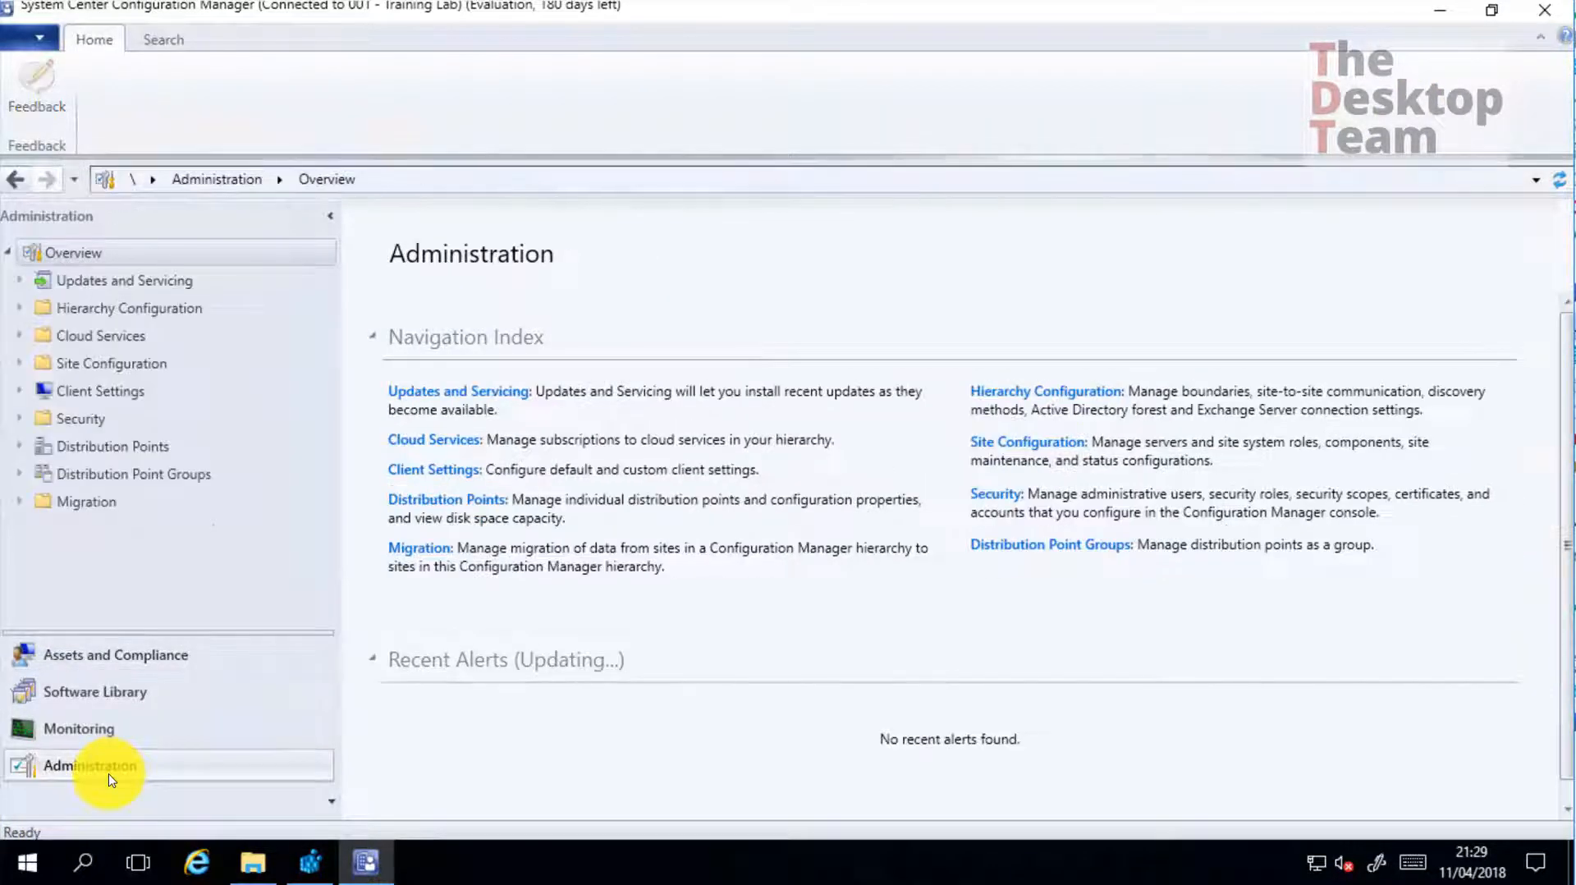
{"action": "left_click", "coordinate": [23, 363]}
{"action": "left_click", "coordinate": [123, 419]}
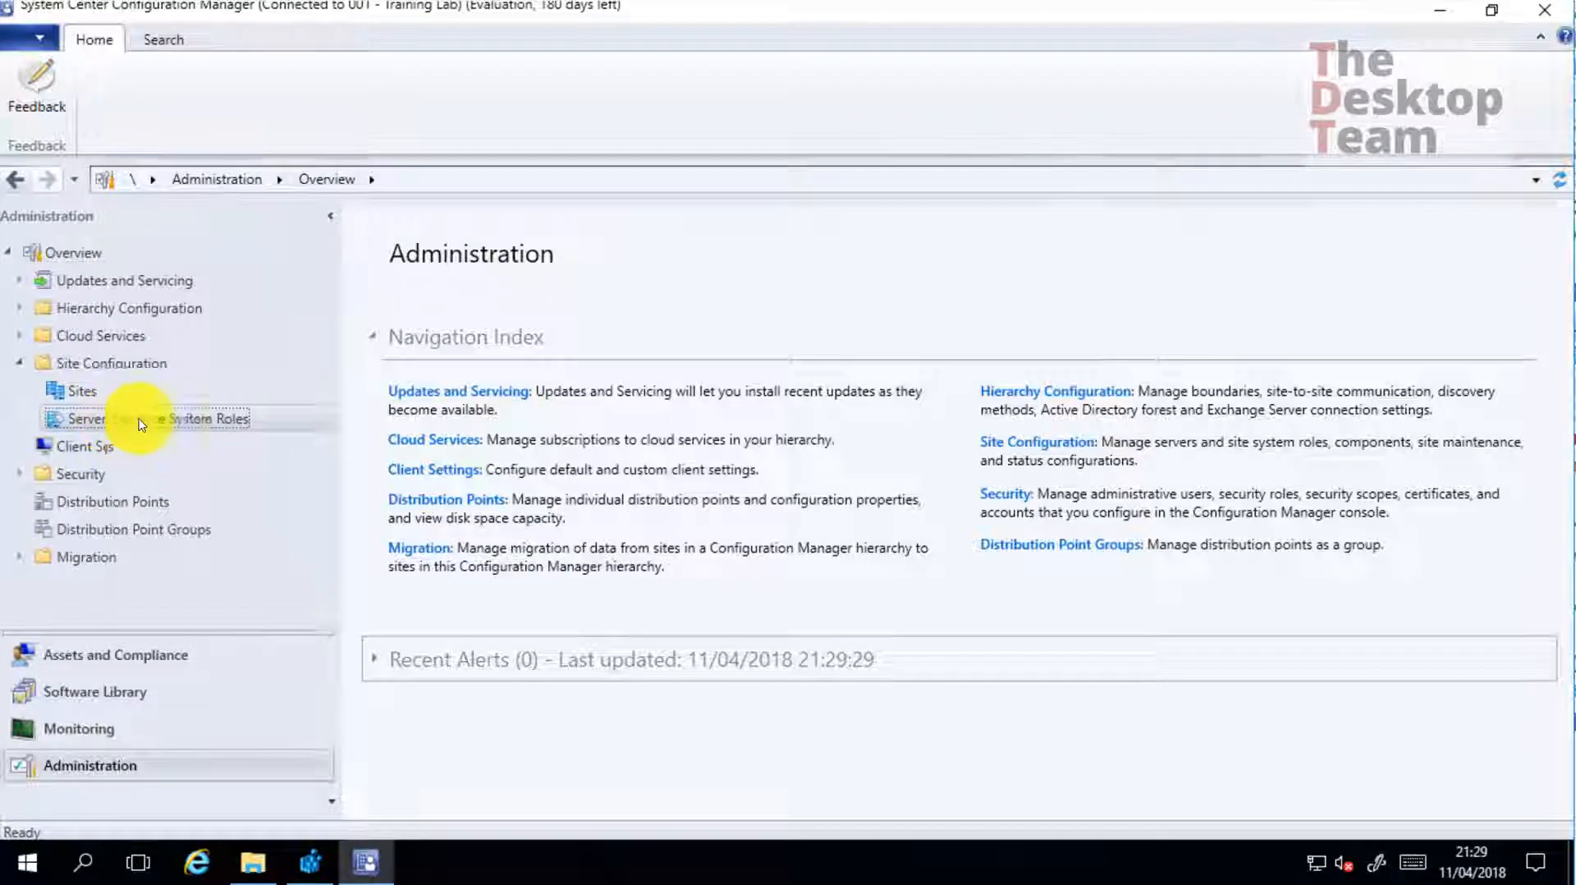
{"action": "left_click", "coordinate": [520, 319]}
{"action": "right_click", "coordinate": [521, 319]}
{"action": "left_click", "coordinate": [563, 332]}
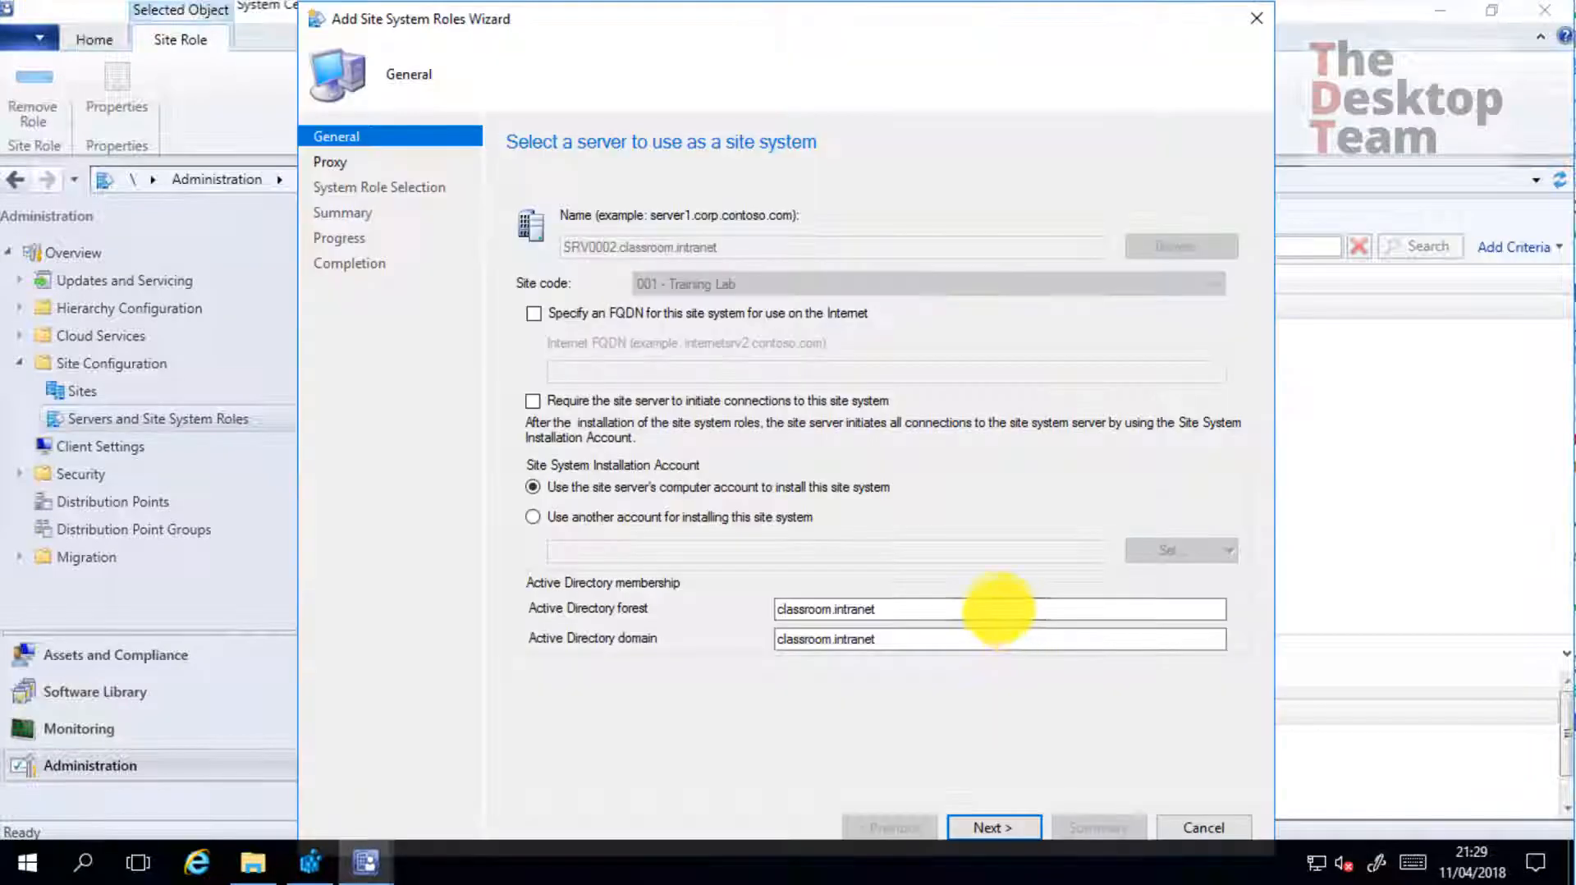
Check the available roles for Data Warehouse service point on the System Role Selection page, and exit the wizard without saving
{"action": "left_click", "coordinate": [1005, 829]}
{"action": "left_click", "coordinate": [1007, 829]}
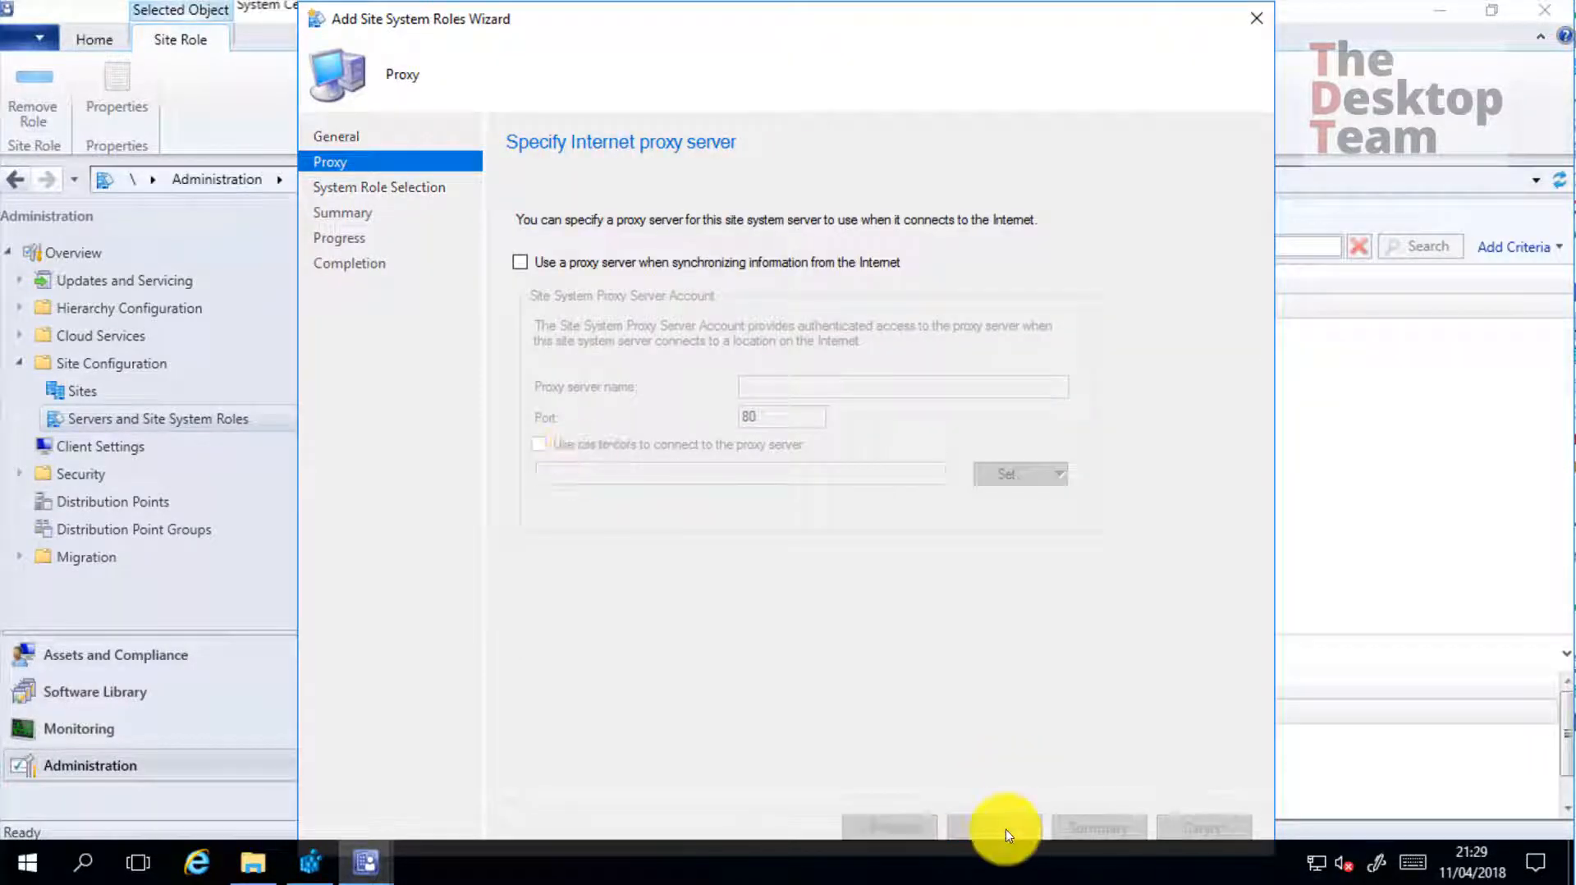
{"action": "left_click", "coordinate": [948, 828]}
{"action": "left_click", "coordinate": [911, 517]}
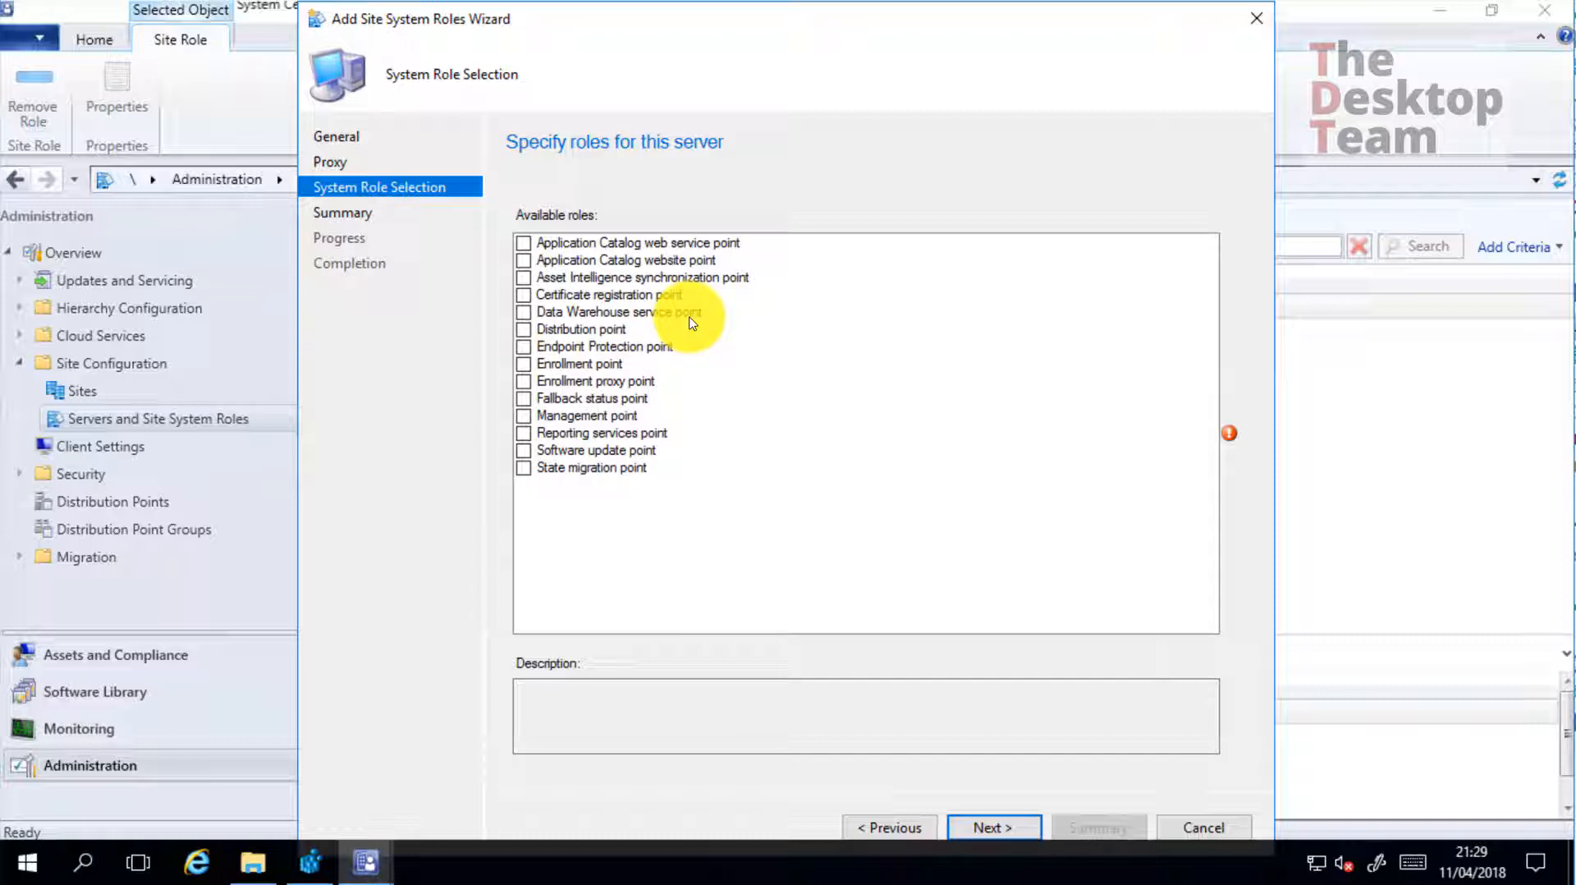
{"action": "left_click", "coordinate": [1255, 18]}
{"action": "left_click", "coordinate": [829, 518]}
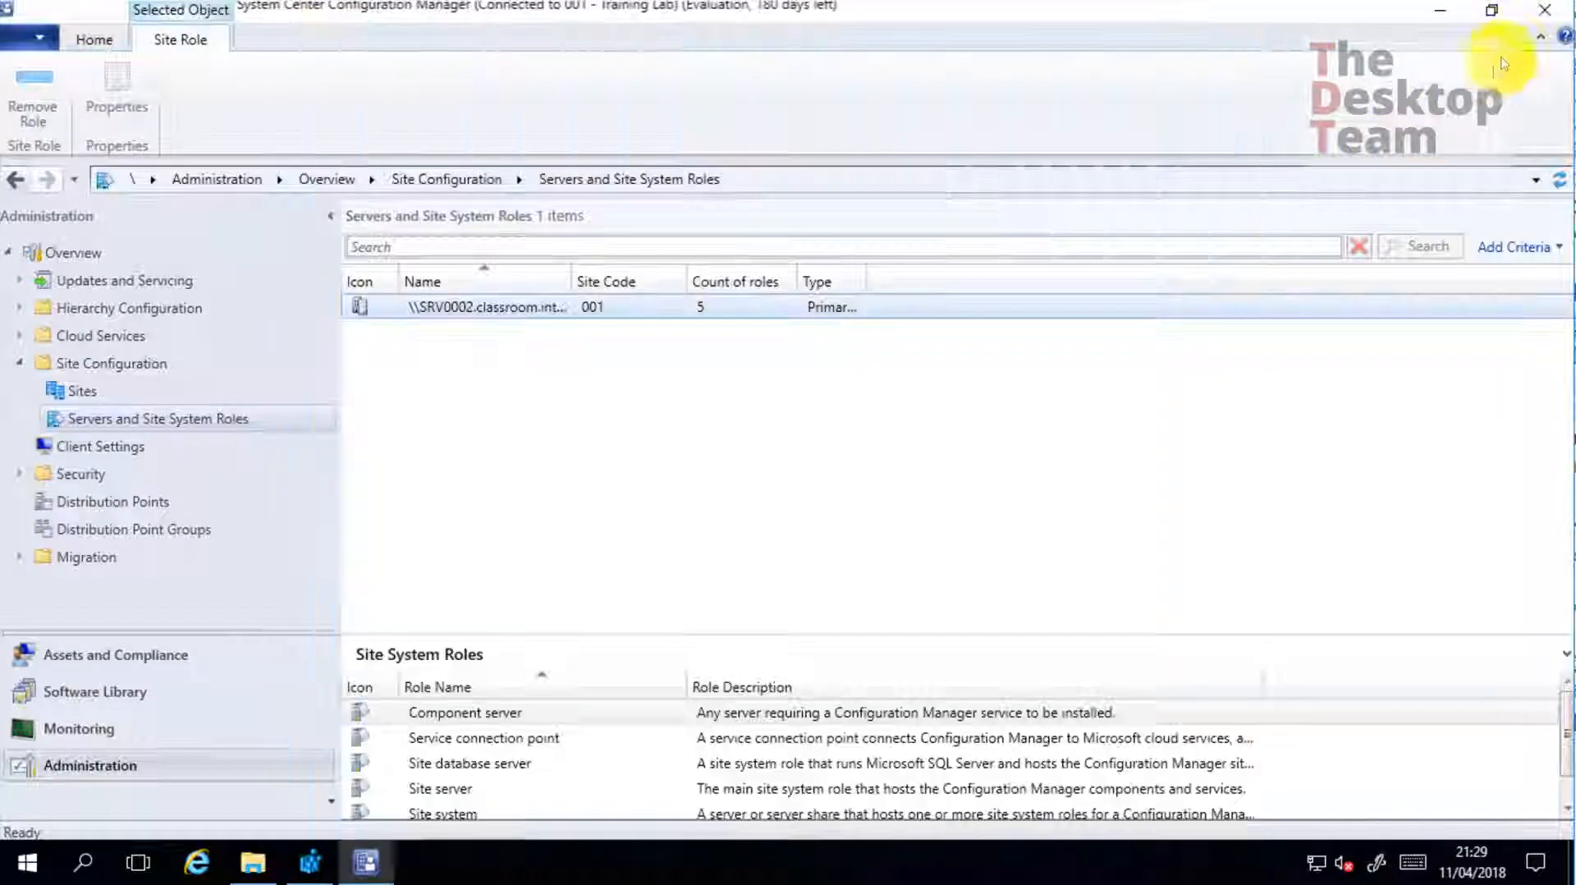
Close the Configuration Manager console and the File Explorer window
{"action": "left_click", "coordinate": [1545, 17]}
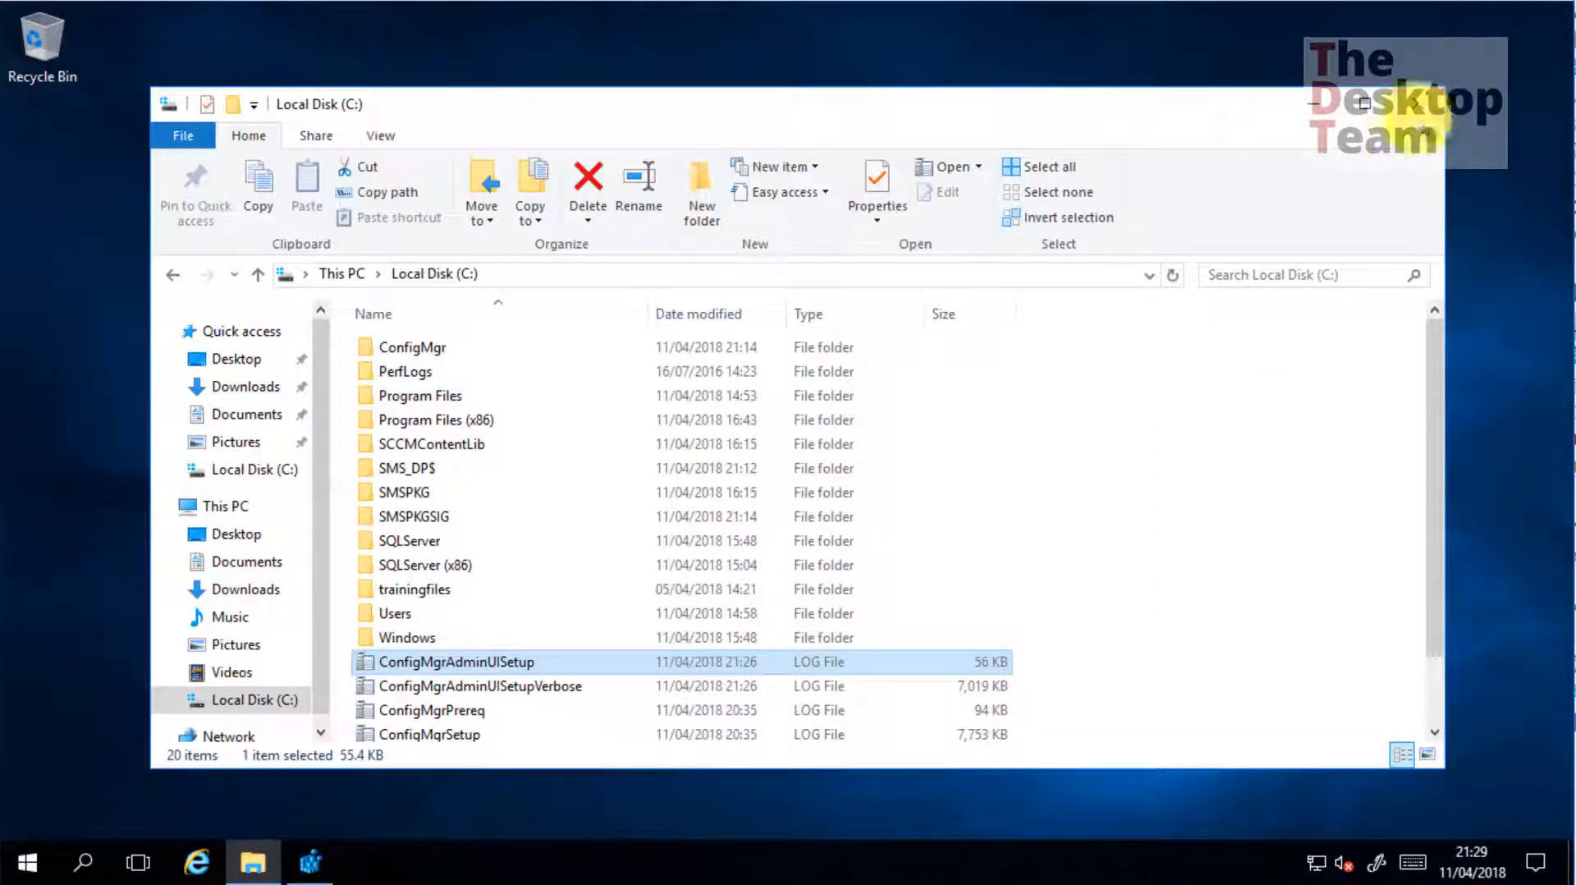
{"action": "left_click", "coordinate": [1432, 87]}
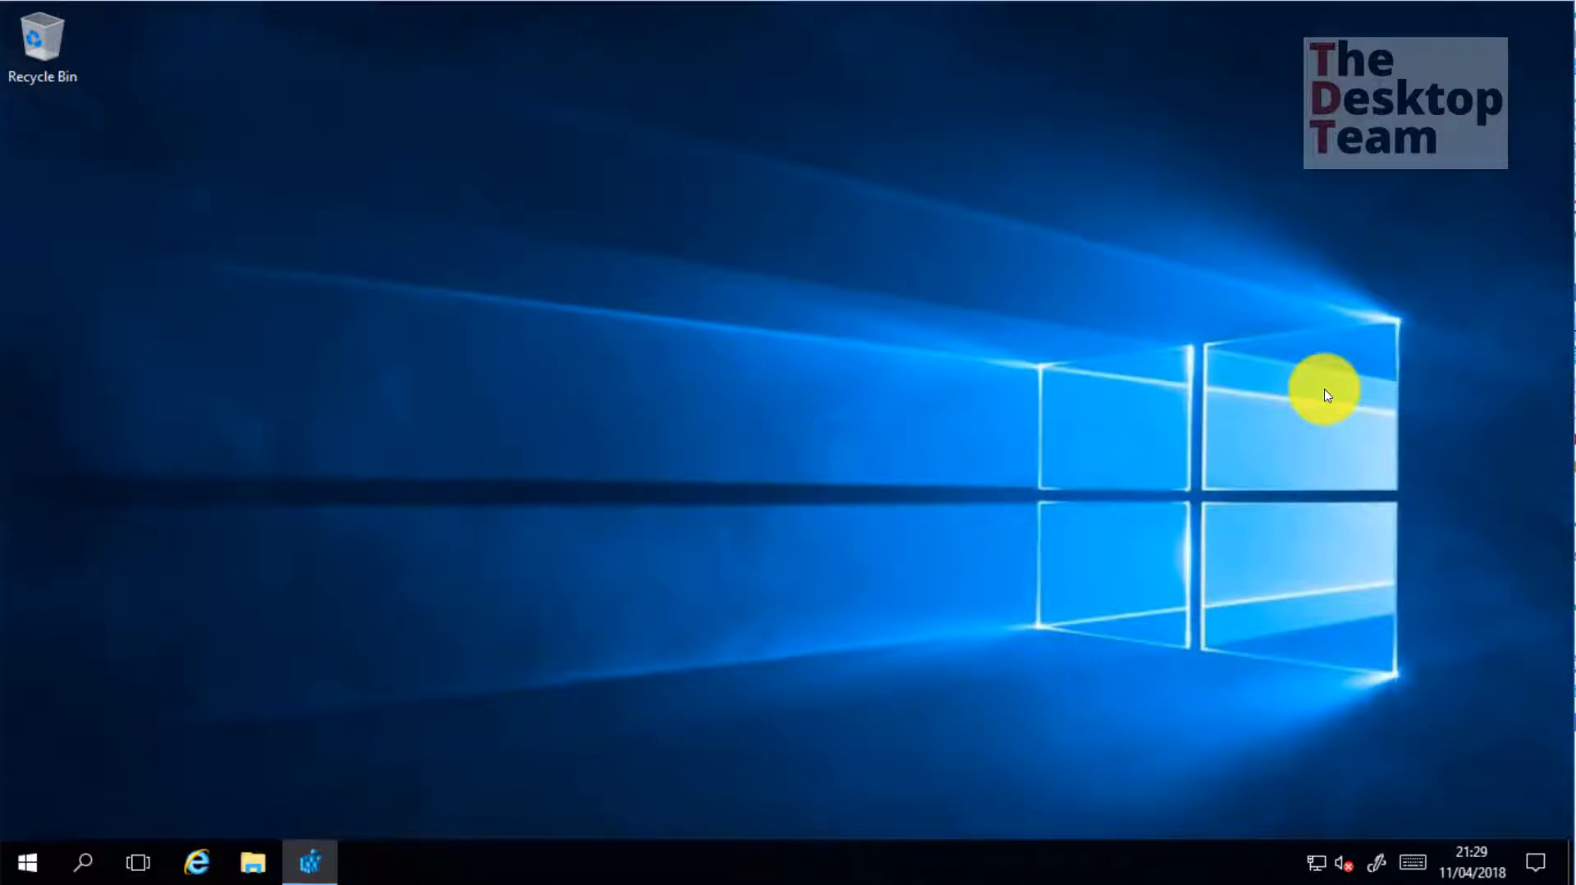